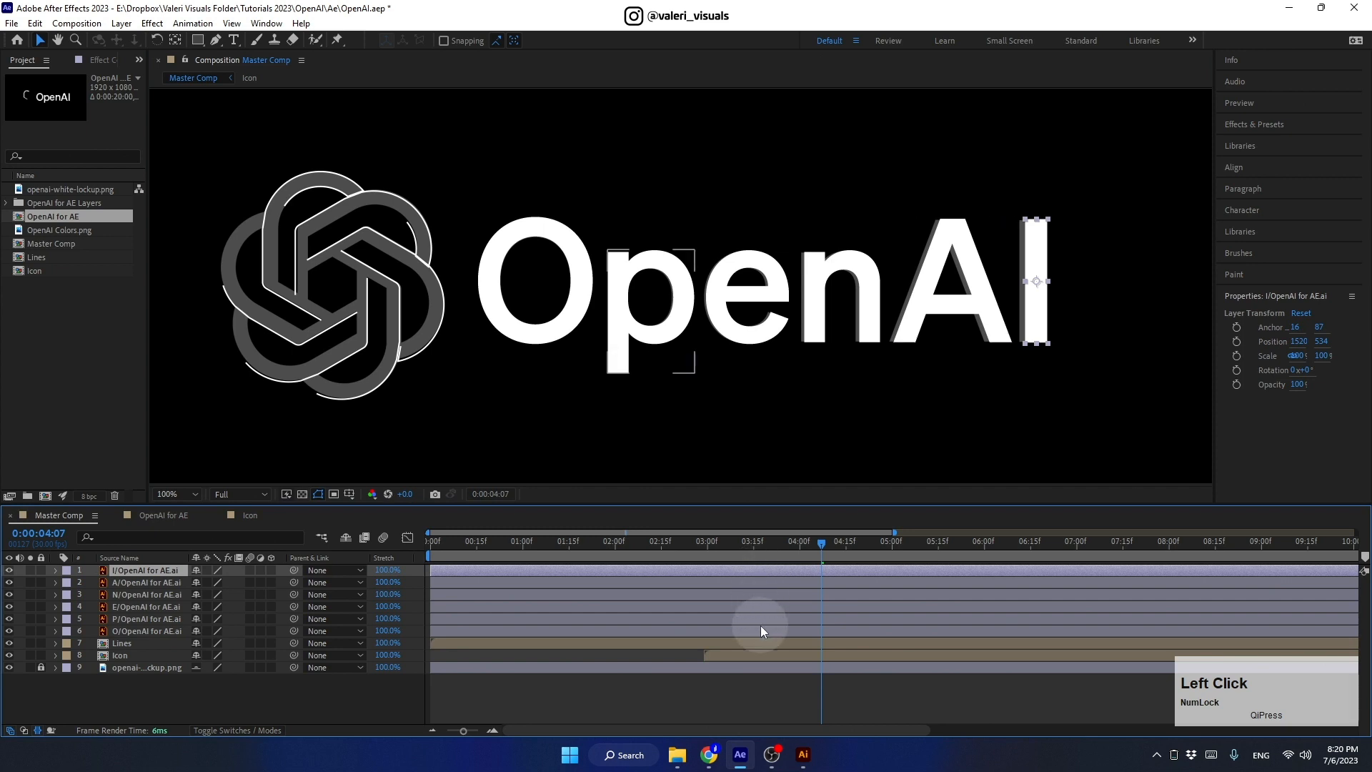
# Step: Nudge the letter I layer left to X position 1514 so it lines up with the grey reference logo
pyautogui.press('Left')
pyautogui.press('Left')
pyautogui.press('Left')
pyautogui.press('Left')
pyautogui.press('Left')
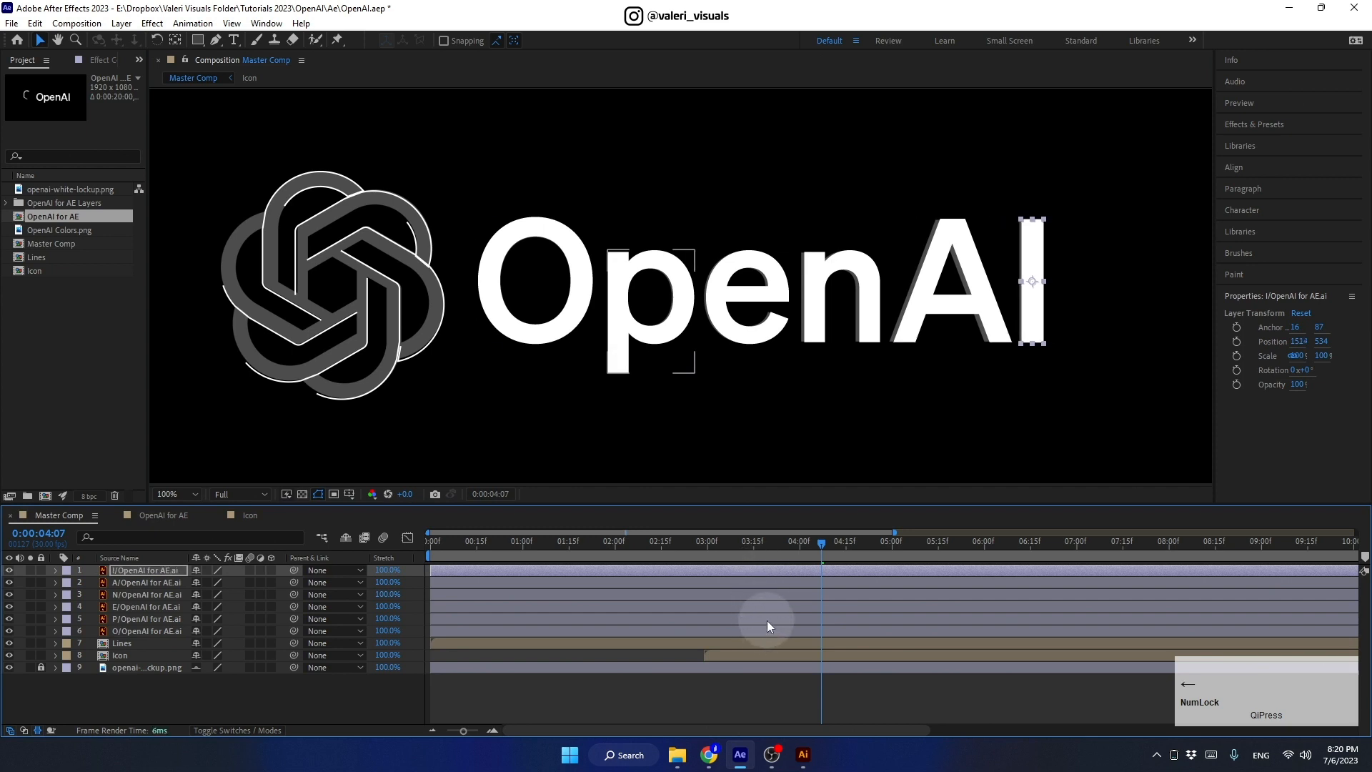
# Step: Nudge the letter A layer left until it covers the A in the grey reference logo
pyautogui.click(754, 588)
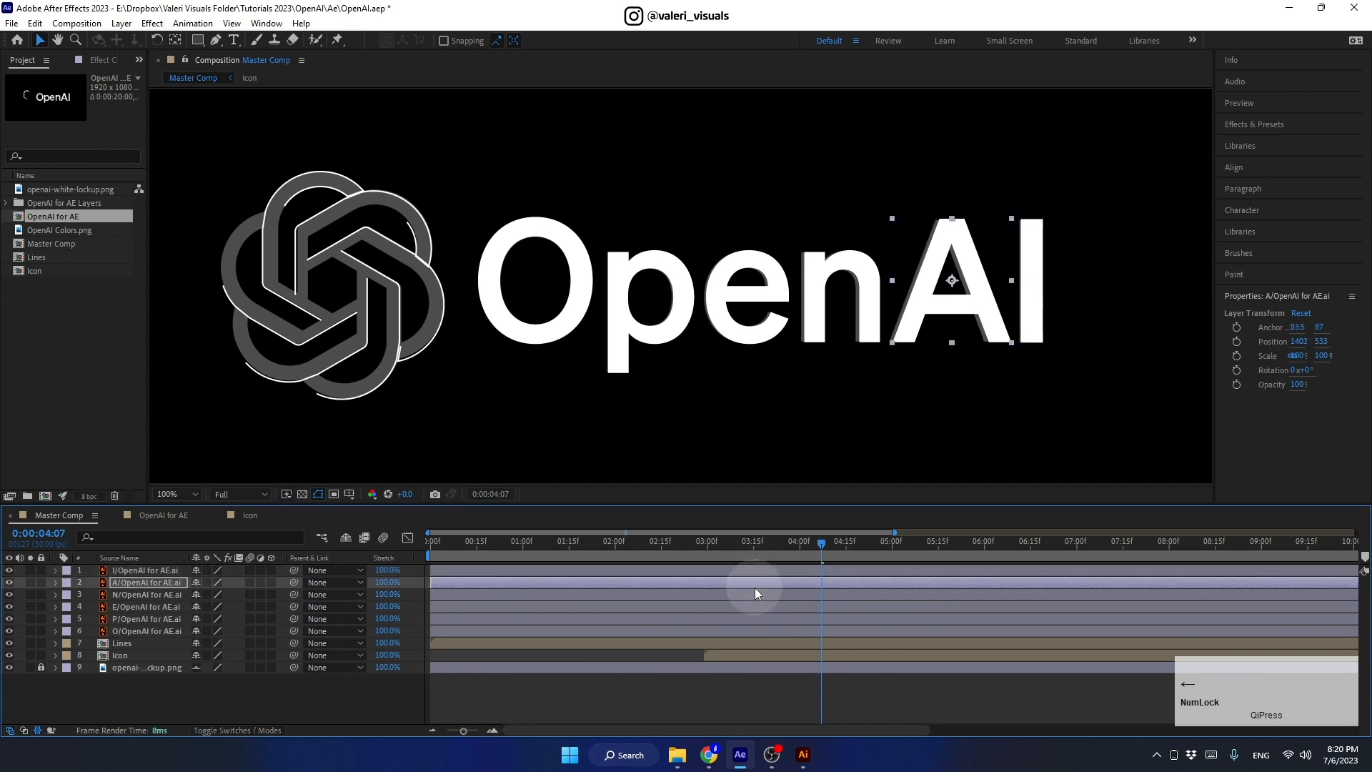
pyautogui.press('Left')
pyautogui.press('Left')
pyautogui.press('Left')
pyautogui.press('Left')
pyautogui.press('Left')
pyautogui.press('Left')
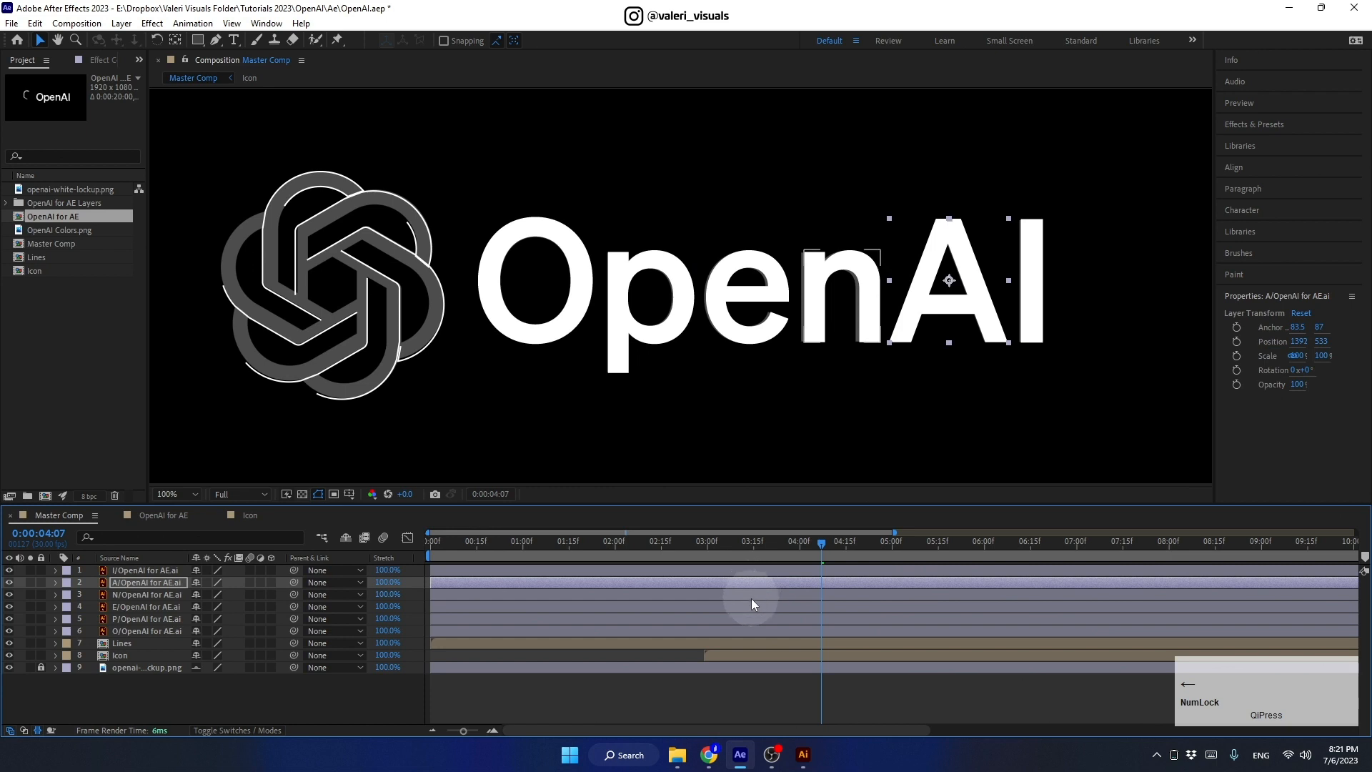
# Step: Nudge the letter N layer left onto its grey reference letter, and select the E layer
pyautogui.click(748, 596)
pyautogui.press('Left')
pyautogui.press('Left')
pyautogui.press('Left')
pyautogui.press('Left')
pyautogui.press('Left')
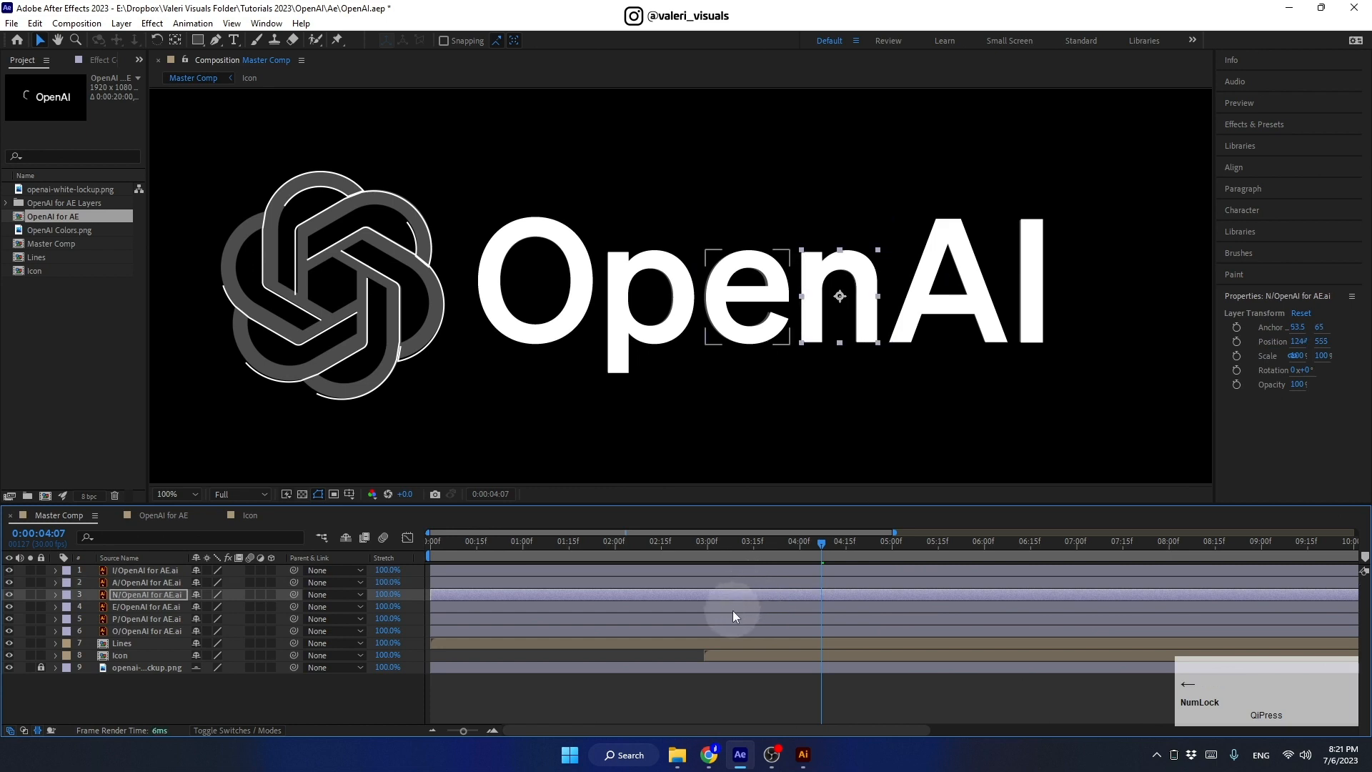
pyautogui.click(733, 611)
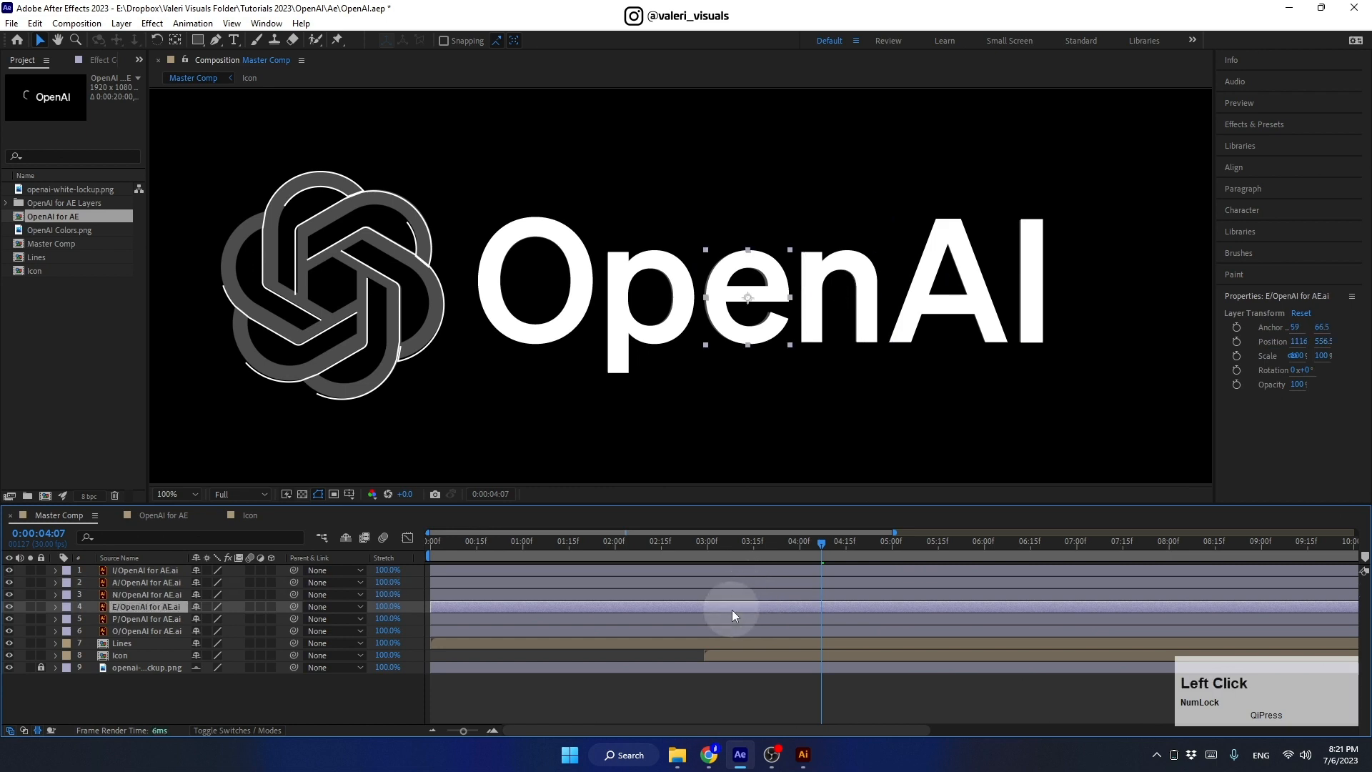
# Step: Hide the I, A, N, E and P letter layers, leaving only the O letter visible over the reference
pyautogui.click(119, 570)
pyautogui.click(8, 570)
pyautogui.click(9, 582)
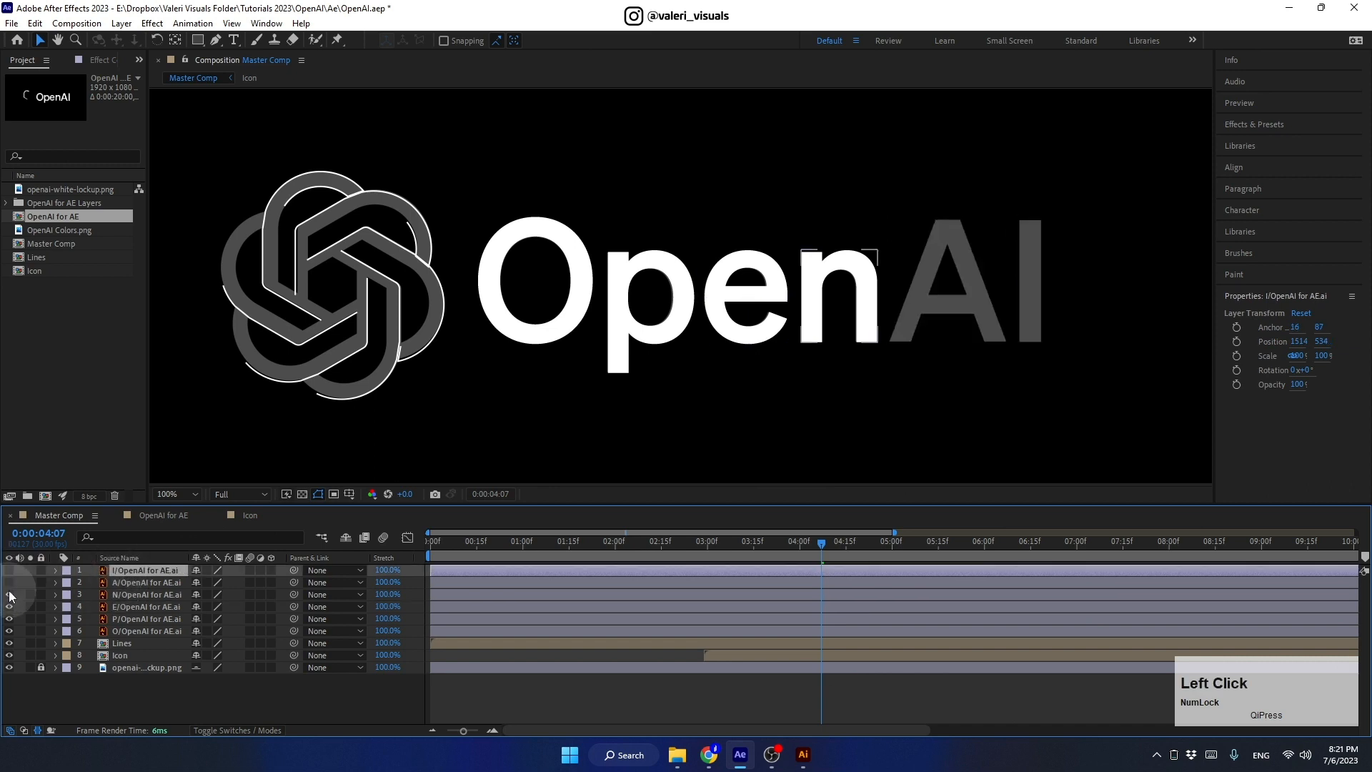
pyautogui.click(8, 594)
pyautogui.click(9, 606)
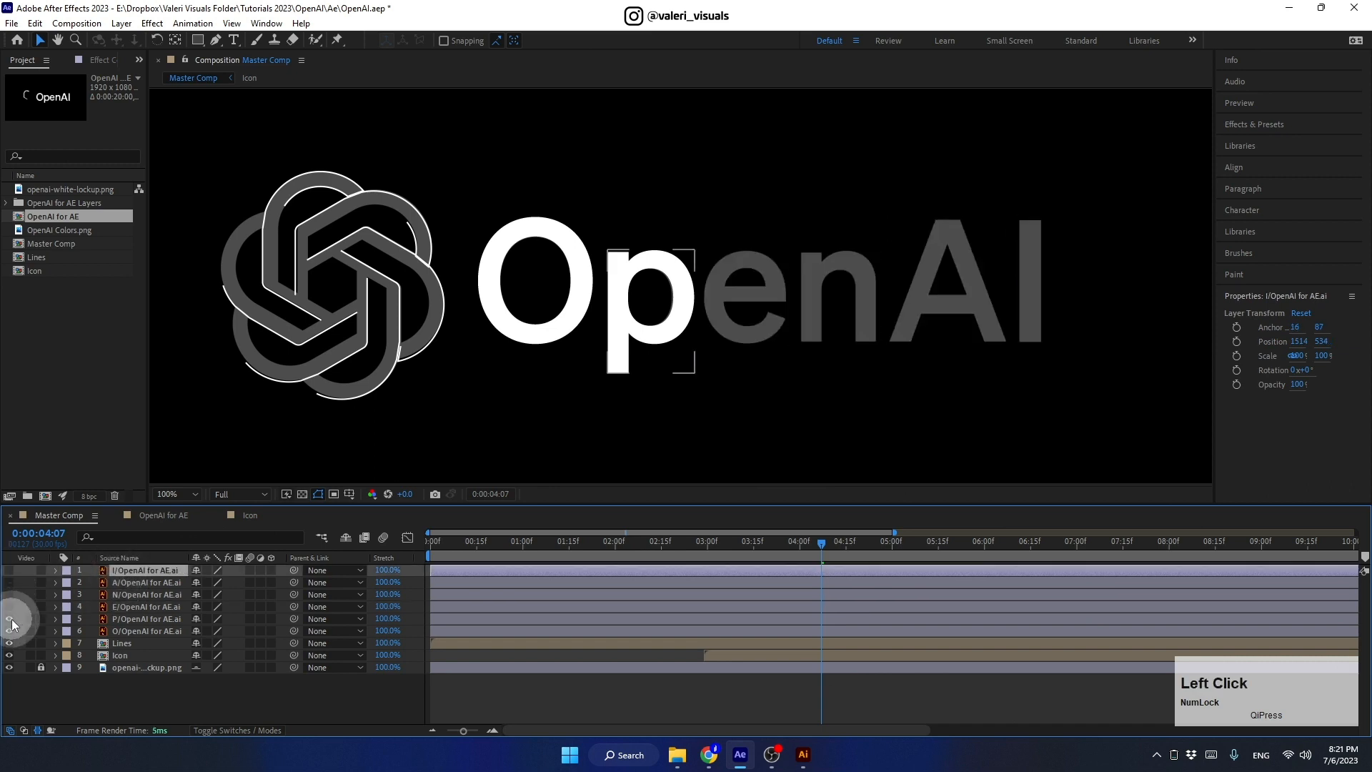
pyautogui.click(10, 619)
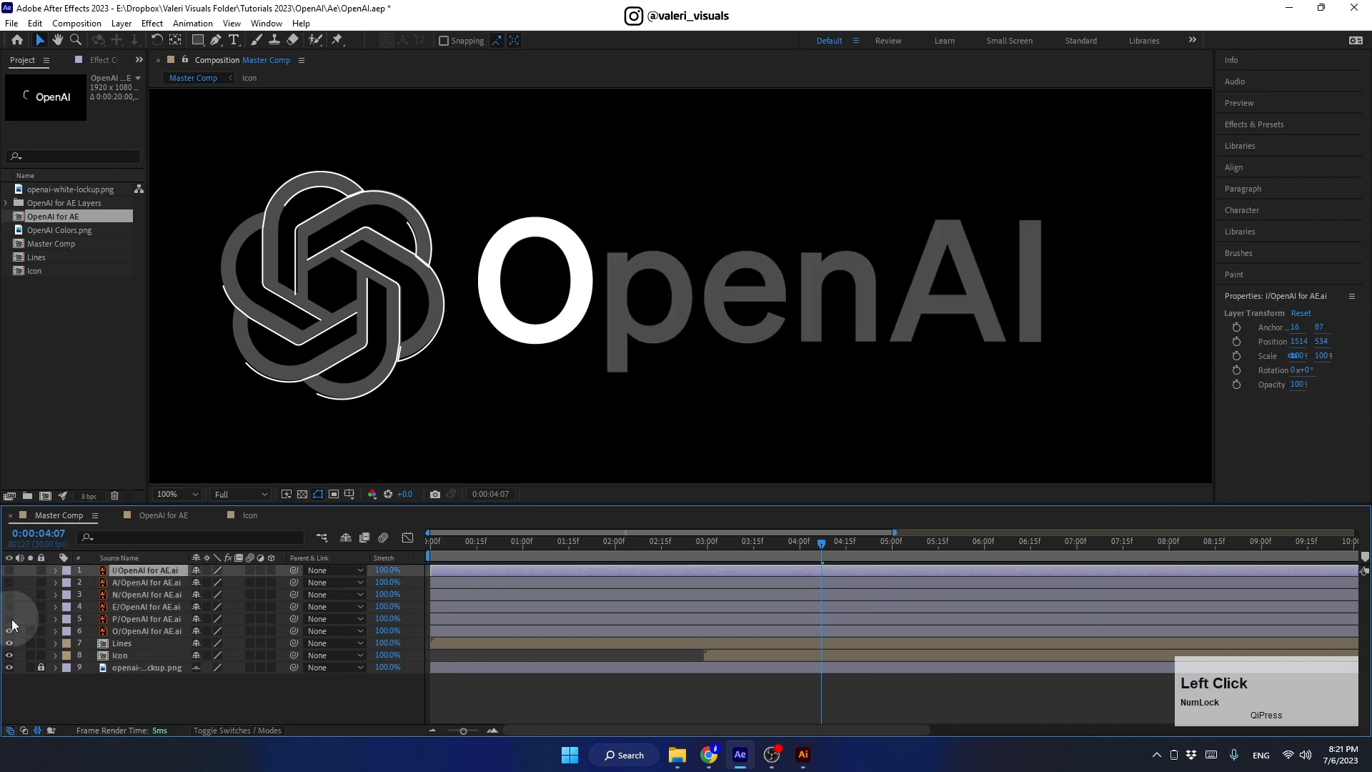
# Step: Create a shape layer from the O vector layer and delete the original O Illustrator layer
pyautogui.click(117, 629)
pyautogui.rightClick(123, 631)
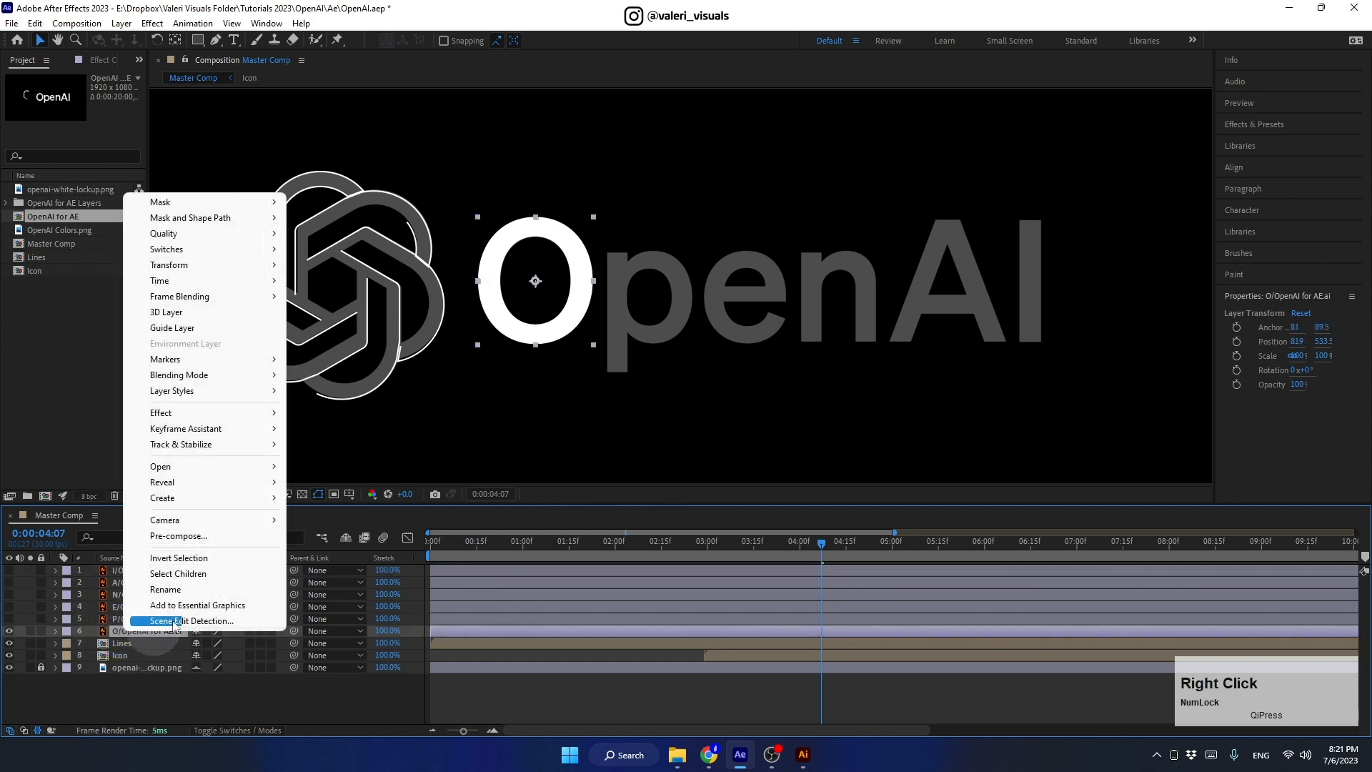
pyautogui.moveTo(257, 500)
pyautogui.click(320, 545)
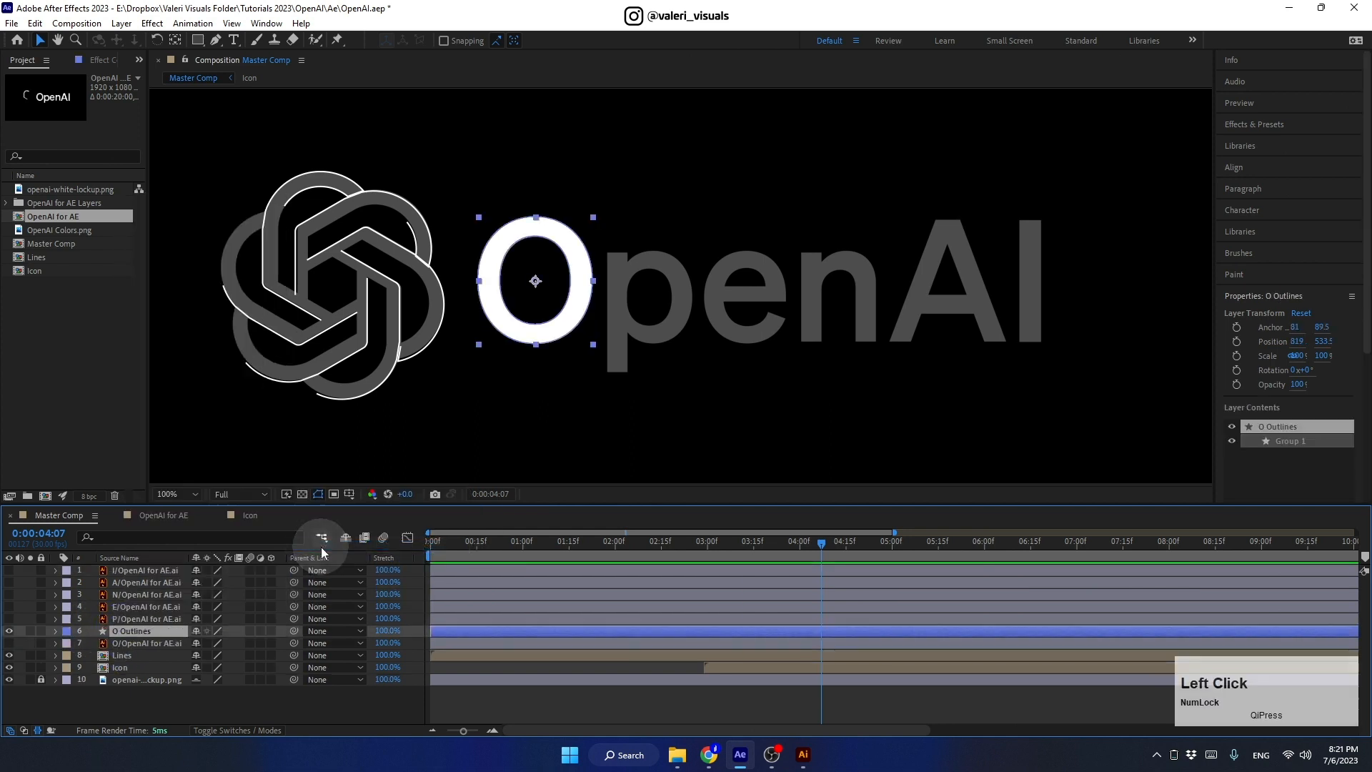
pyautogui.click(137, 642)
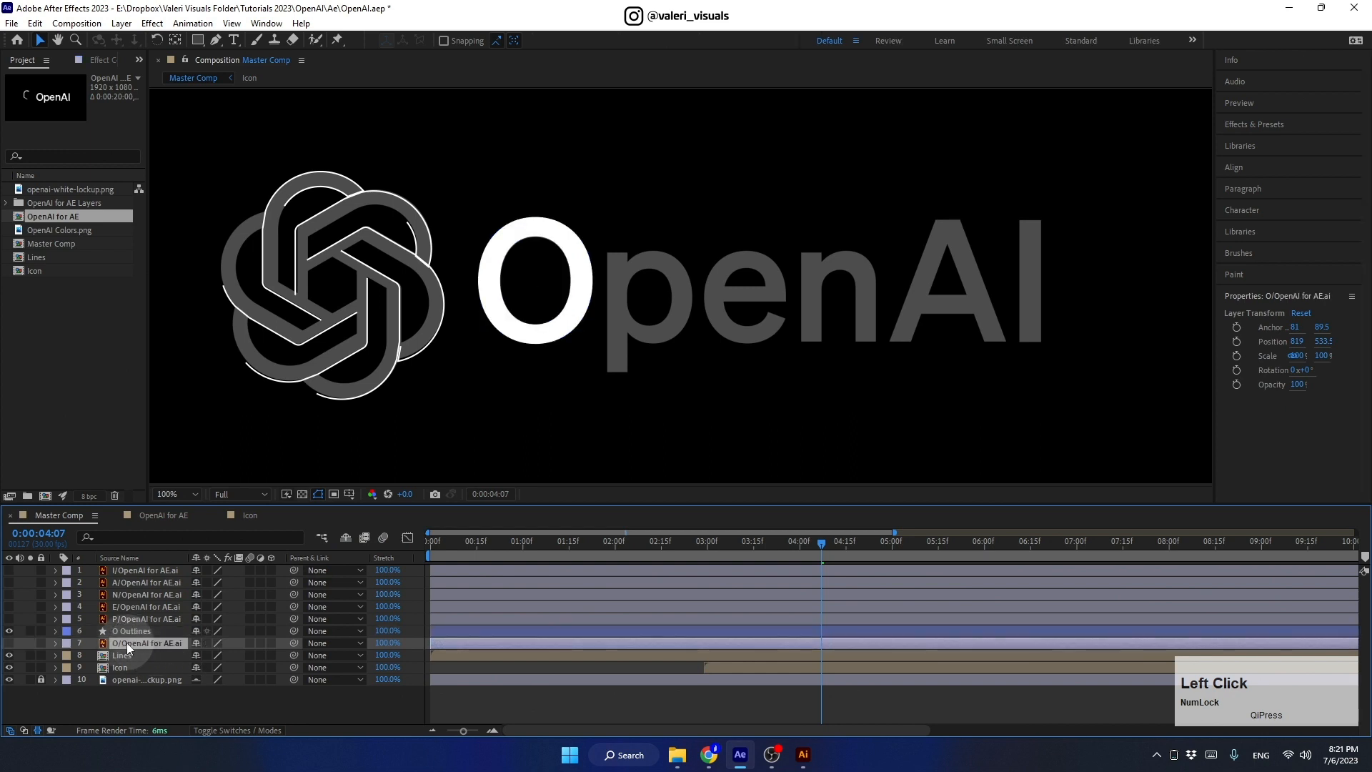
pyautogui.press('Delete')
# Step: Expand the O Outlines contents down to Group 1 and delete Merge Paths 1
pyautogui.click(56, 630)
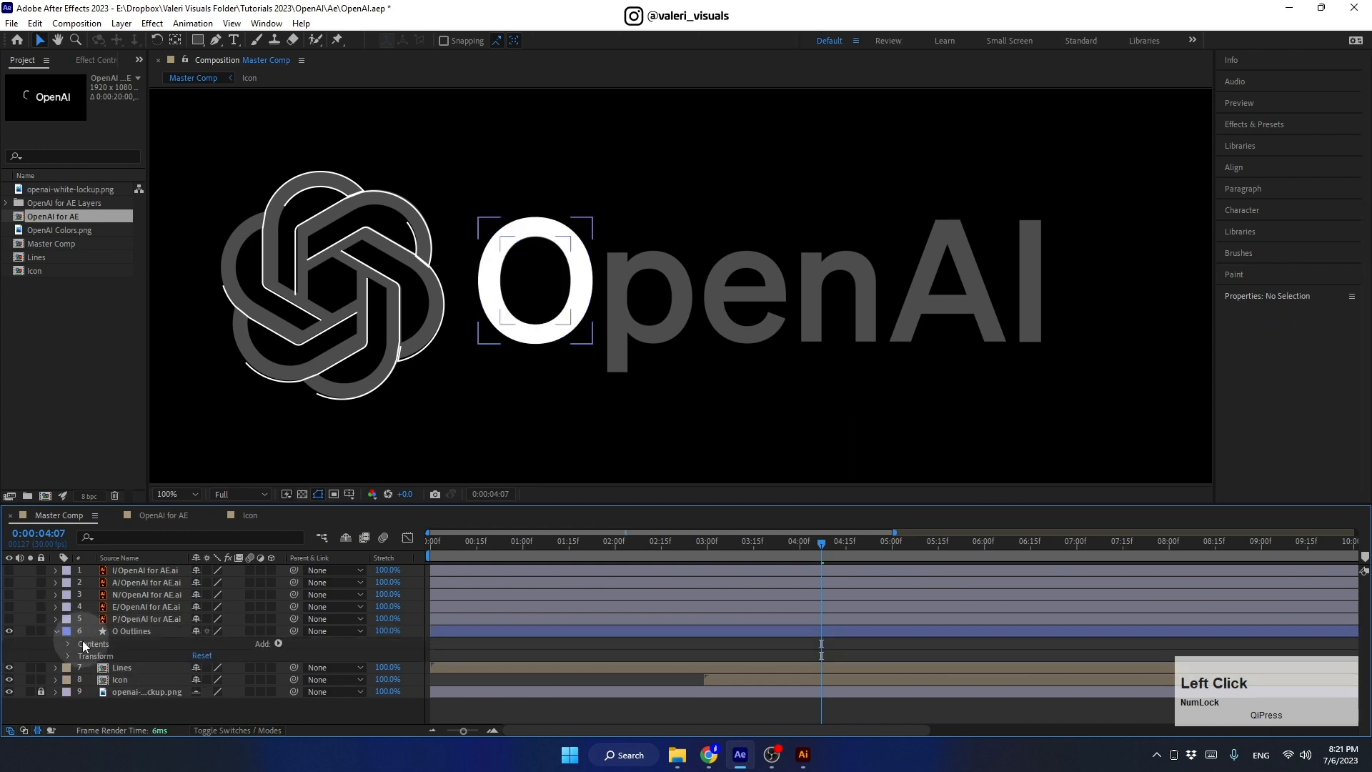
pyautogui.click(83, 640)
pyautogui.click(67, 643)
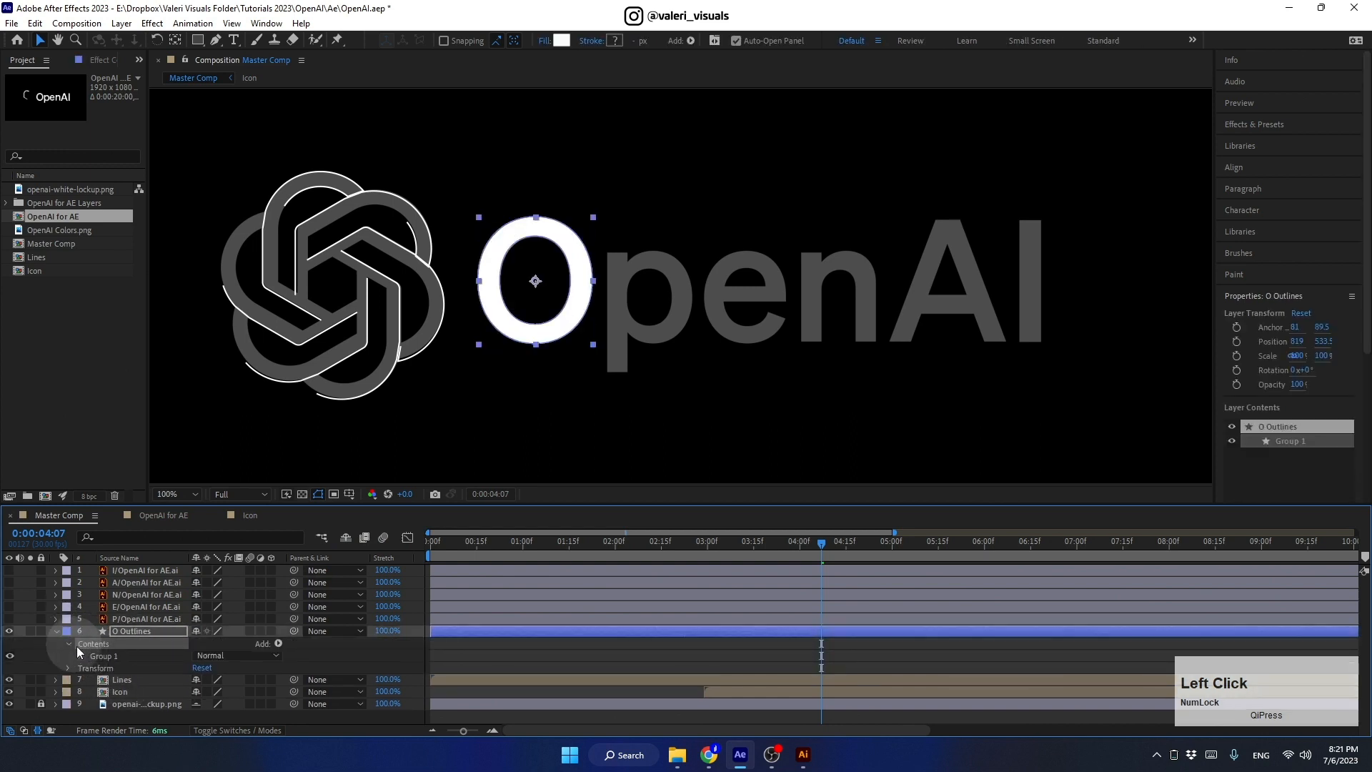
pyautogui.click(80, 656)
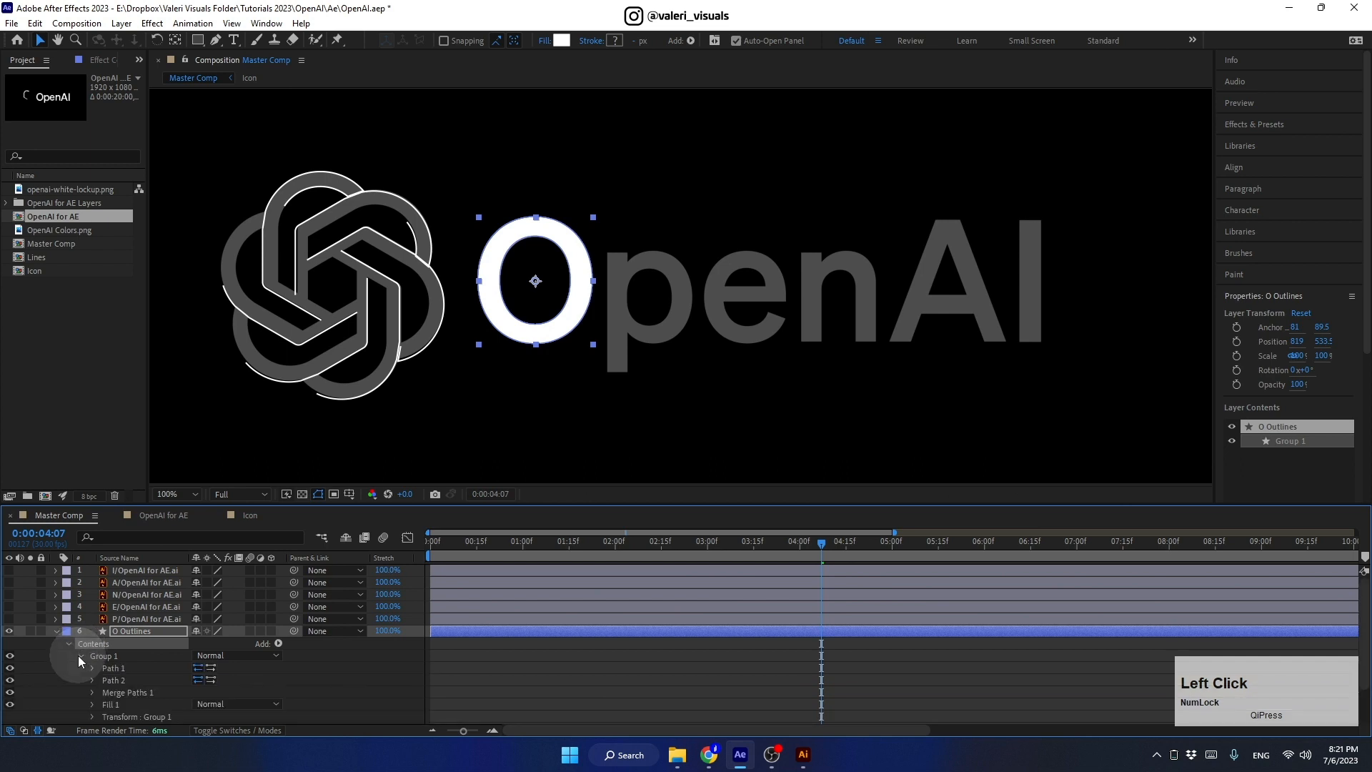
pyautogui.click(182, 503)
pyautogui.moveTo(182, 504); pyautogui.dragTo(182, 421)
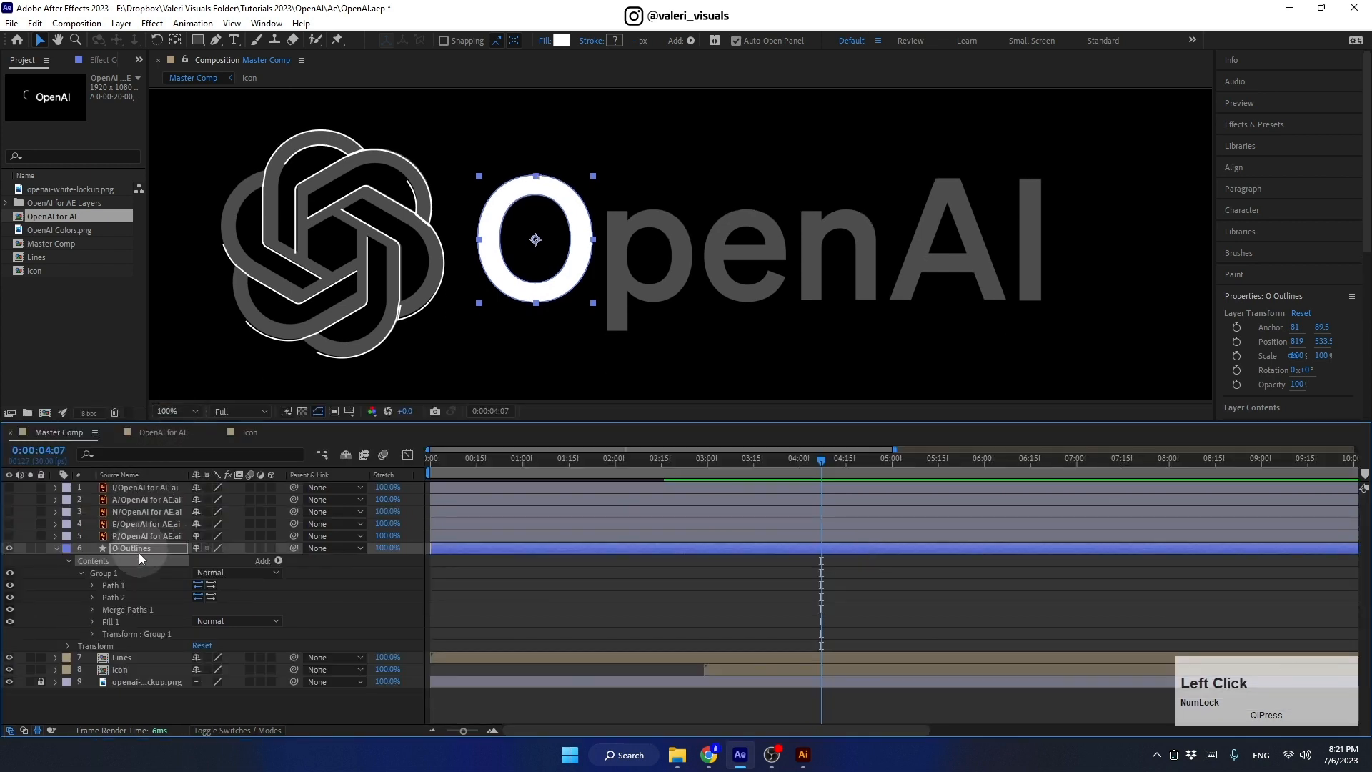
pyautogui.click(118, 608)
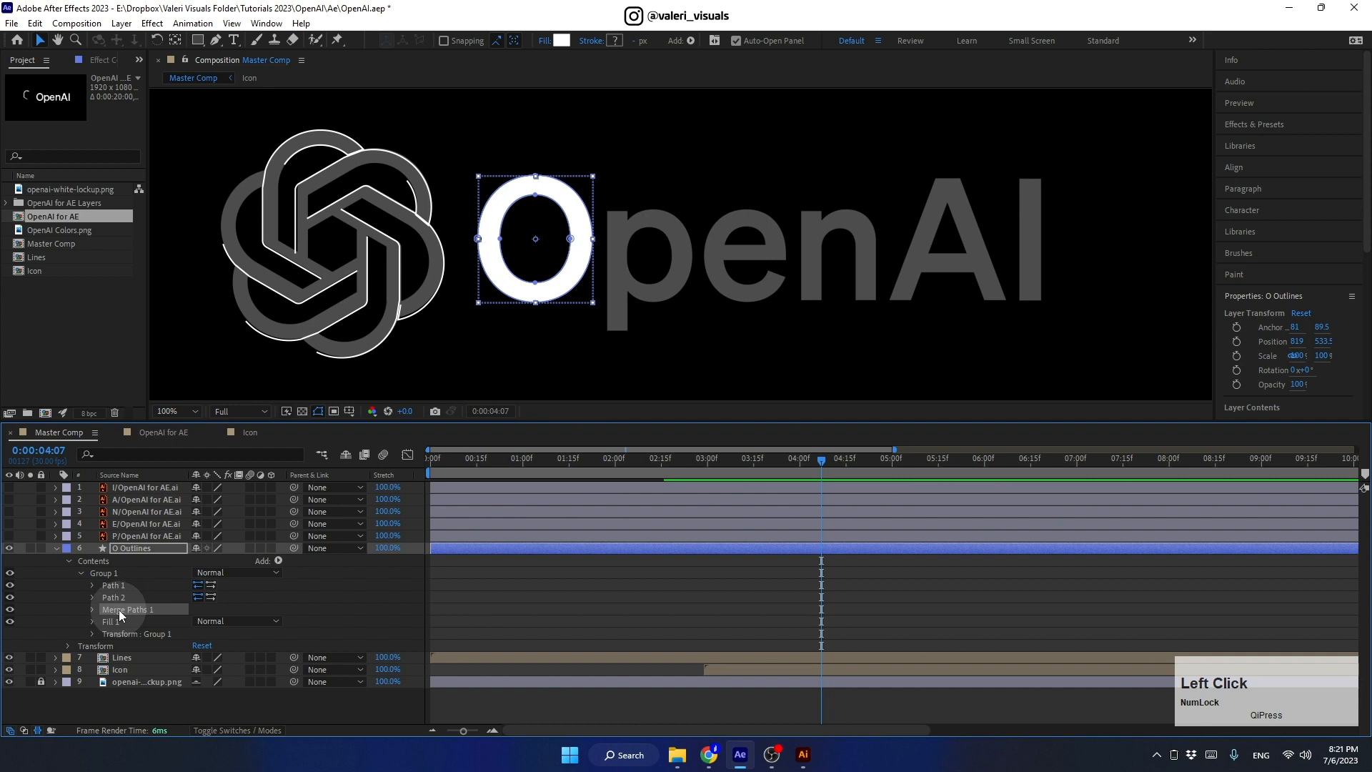
pyautogui.press('Delete')
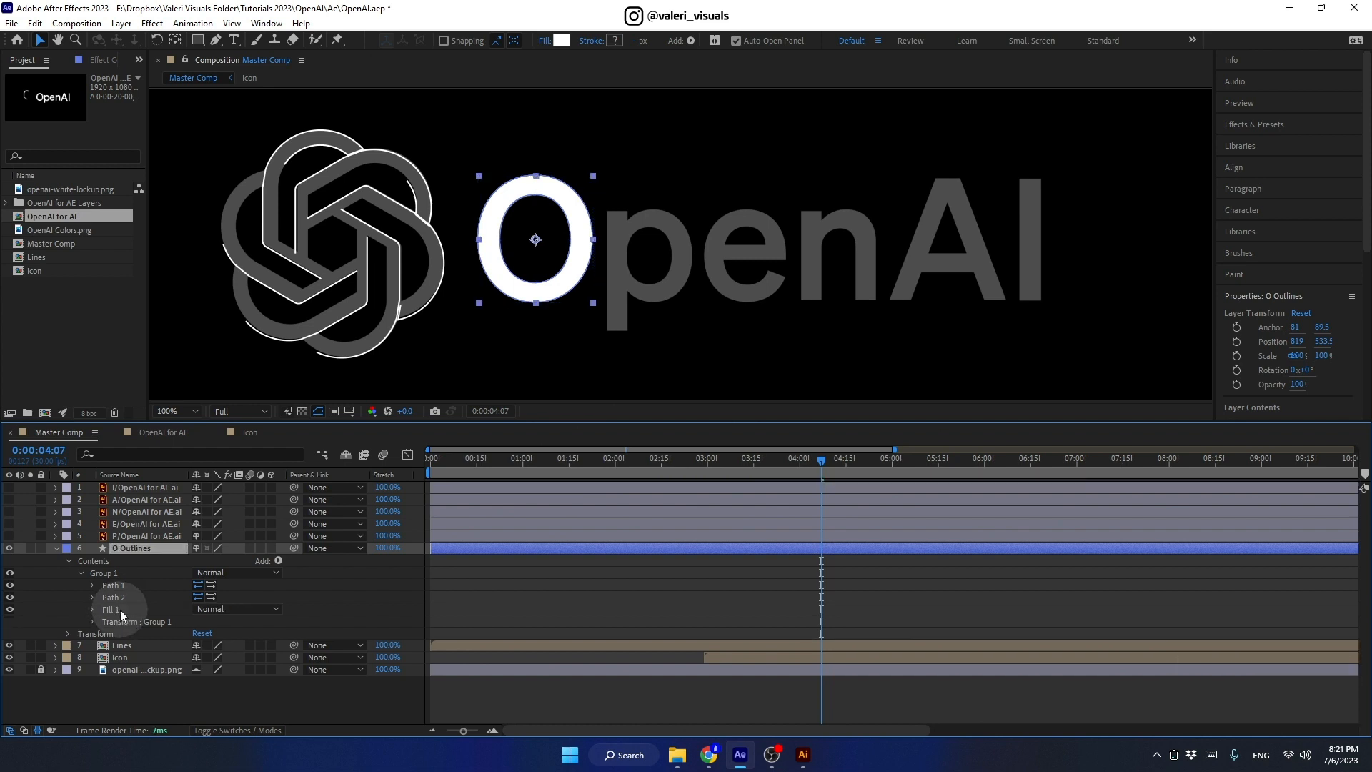
# Step: Check which part of the O Path 1 and Path 2 each form by toggling their visibility
pyautogui.click(114, 597)
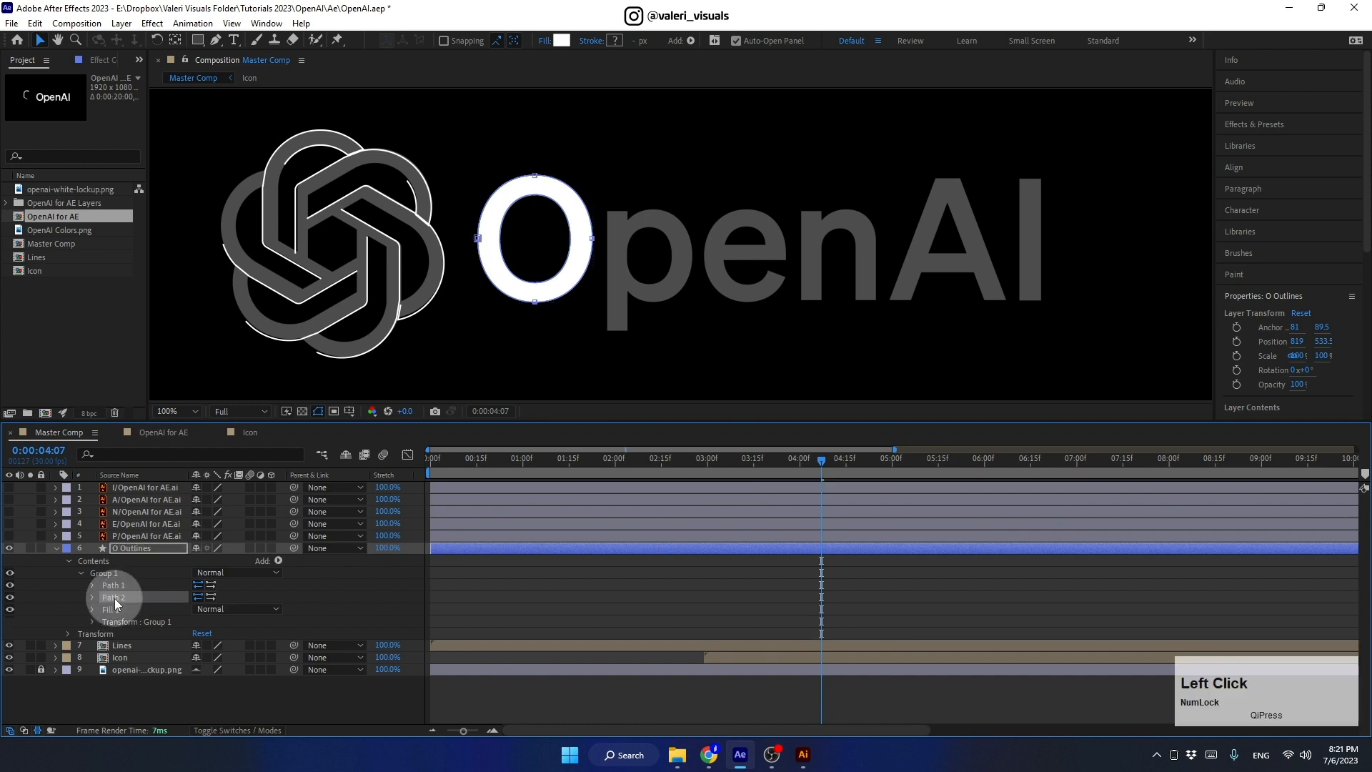
pyautogui.click(11, 597)
pyautogui.click(11, 598)
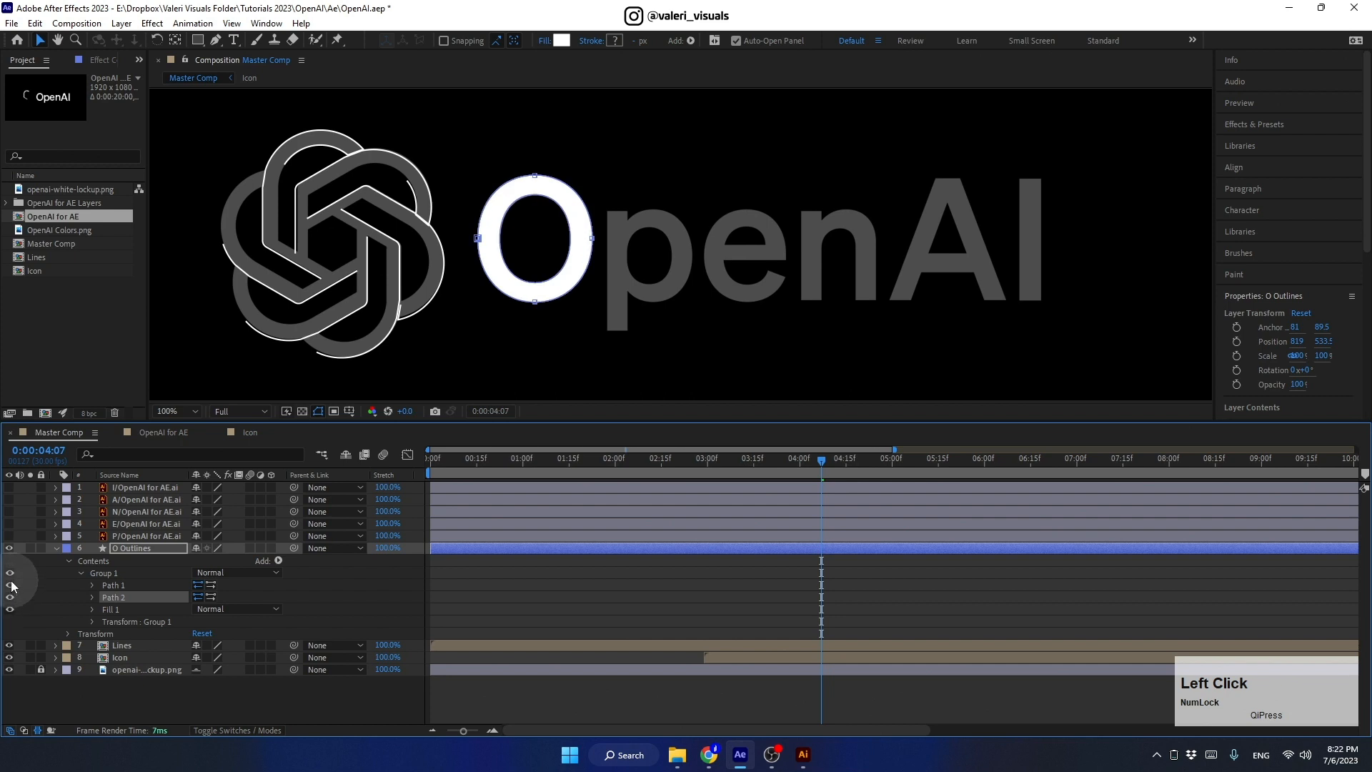
pyautogui.click(11, 585)
pyautogui.click(11, 585)
# Step: Set Path keyframes for both Path 1 and Path 2 of the O at 4:00
pyautogui.keyDown('shift'); pyautogui.click(115, 586); pyautogui.keyUp('shift')
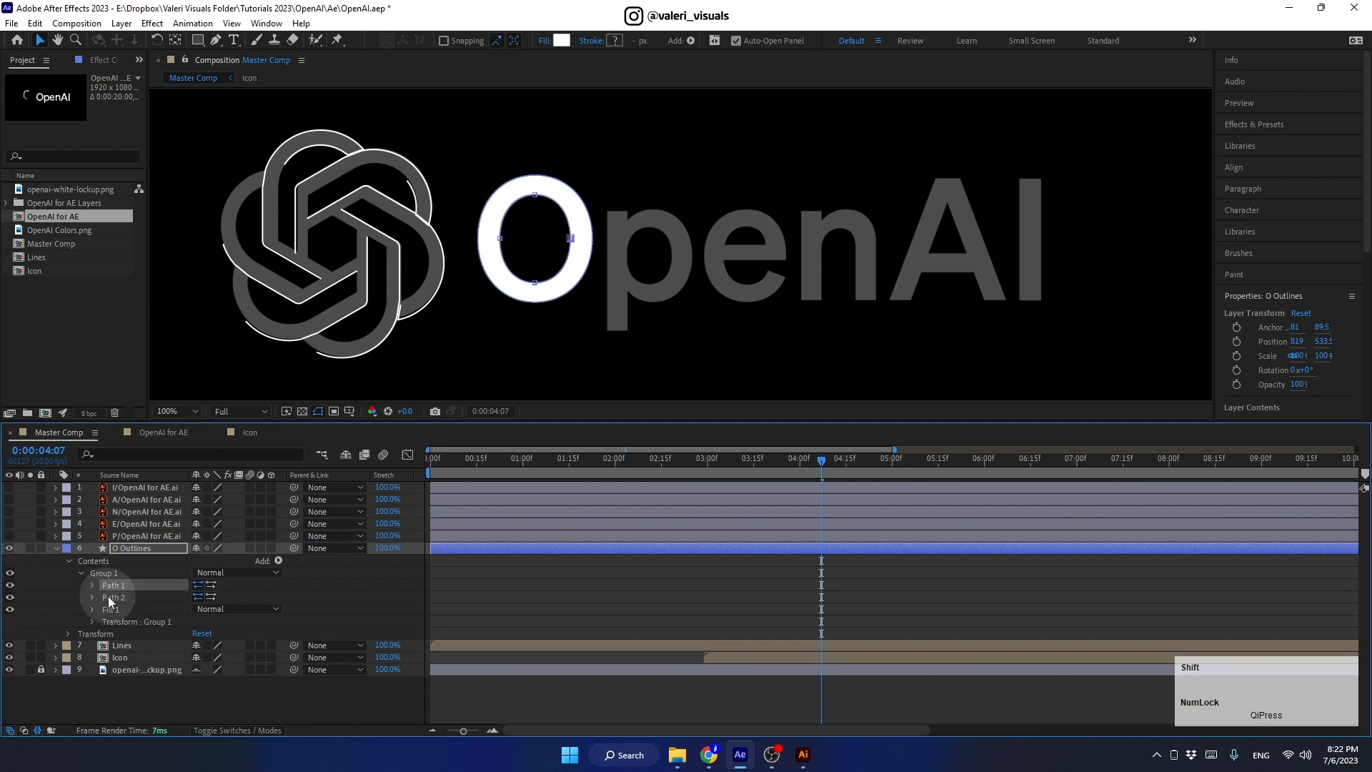
pyautogui.keyDown('shift'); pyautogui.click(105, 595); pyautogui.keyUp('shift')
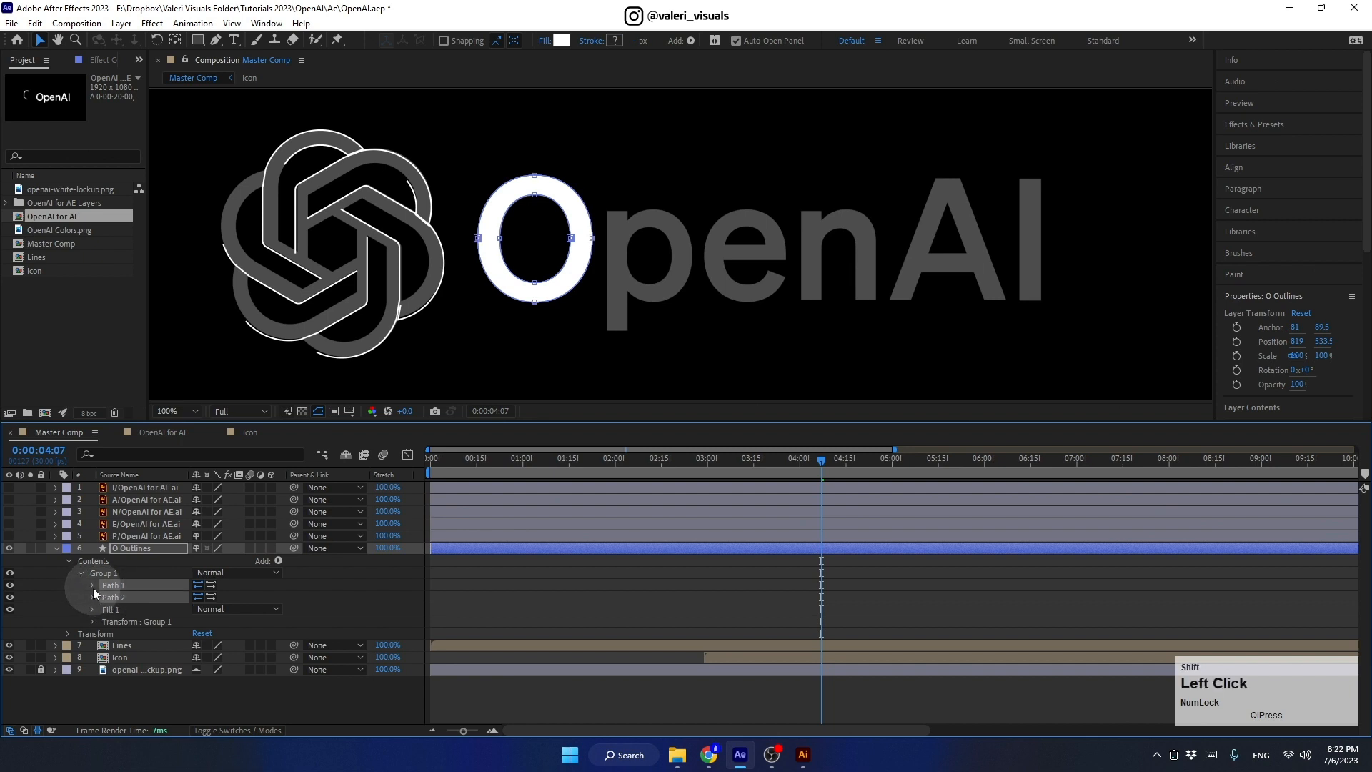
pyautogui.click(93, 586)
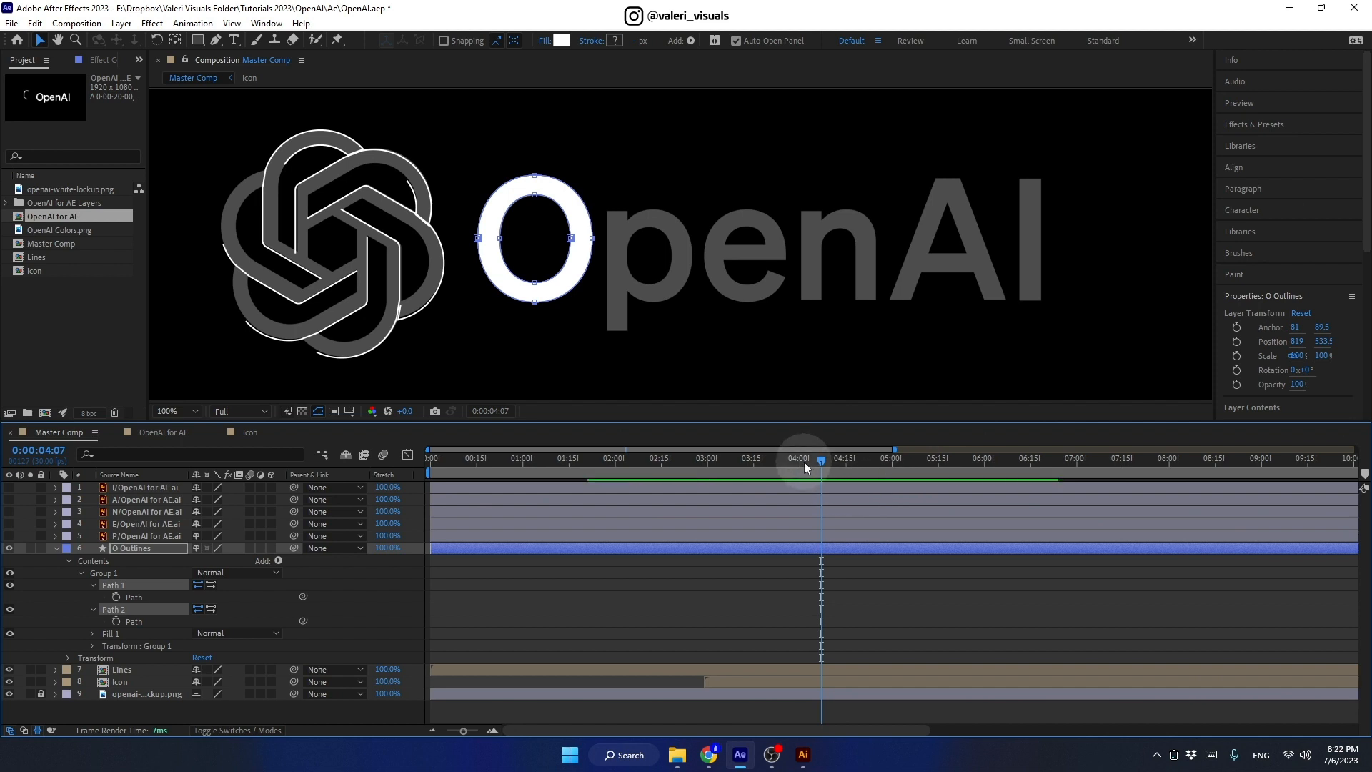
pyautogui.moveTo(795, 461)
pyautogui.mouseDown()
pyautogui.moveTo(731, 478)
pyautogui.moveTo(860, 510)
pyautogui.moveTo(791, 515)
pyautogui.moveTo(810, 457)
pyautogui.moveTo(799, 445)
pyautogui.mouseUp()
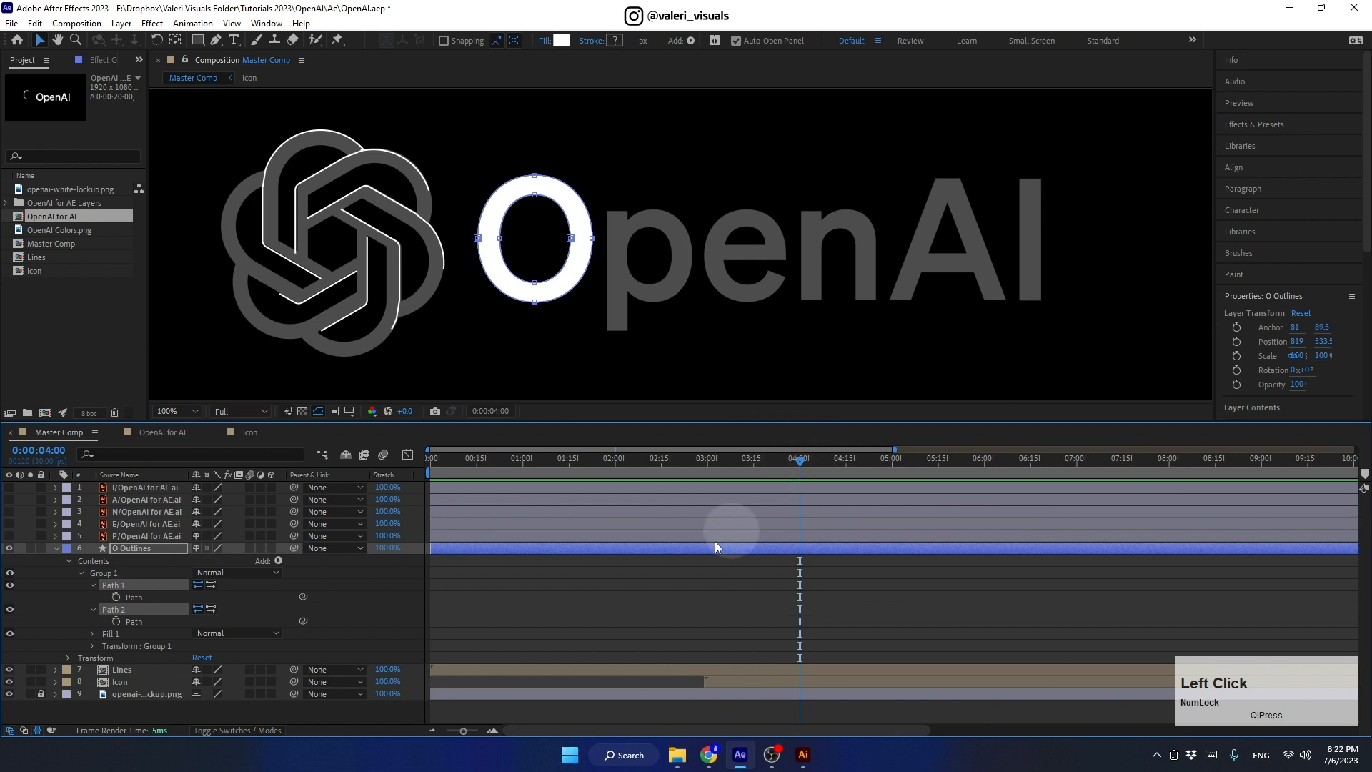
pyautogui.click(115, 596)
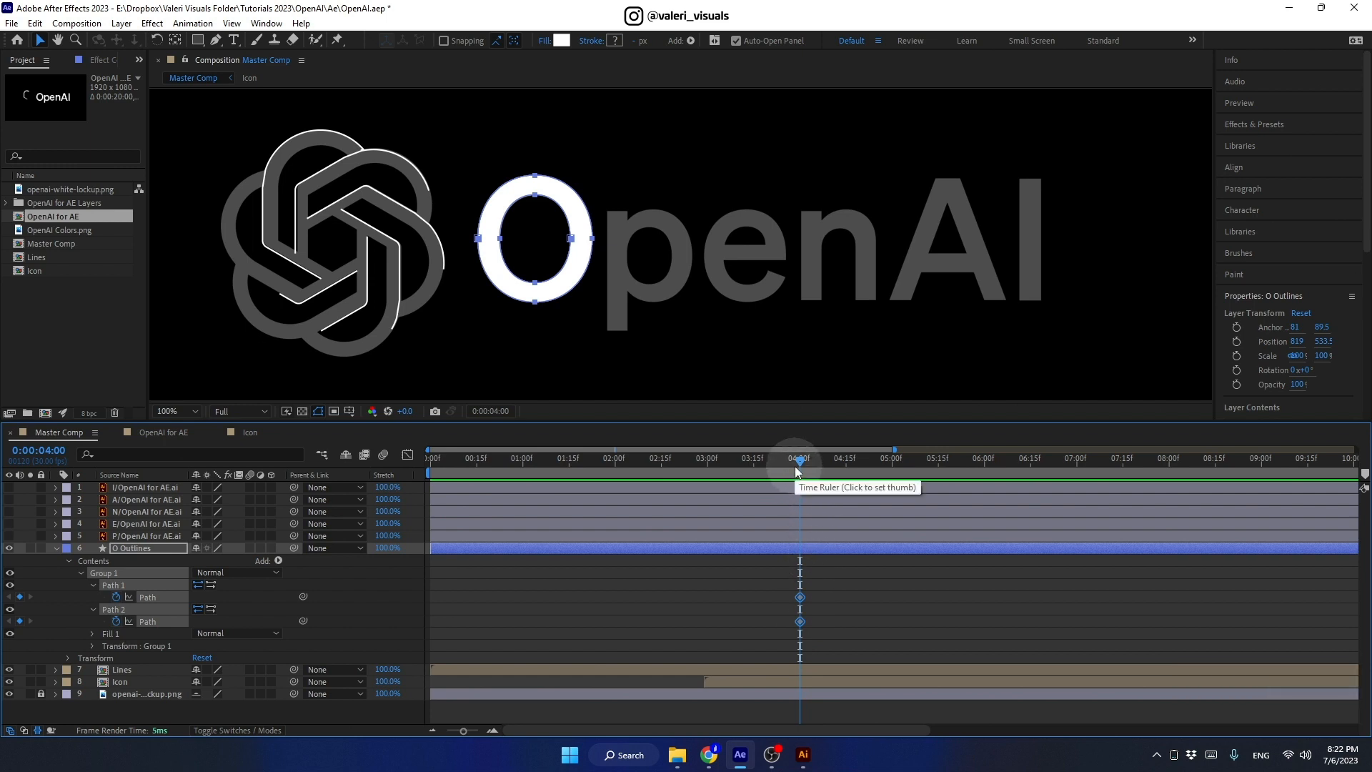
# Step: Go to 3:00 and hide the Lines, Icon and reference logo layers
pyautogui.moveTo(794, 466); pyautogui.dragTo(708, 503)
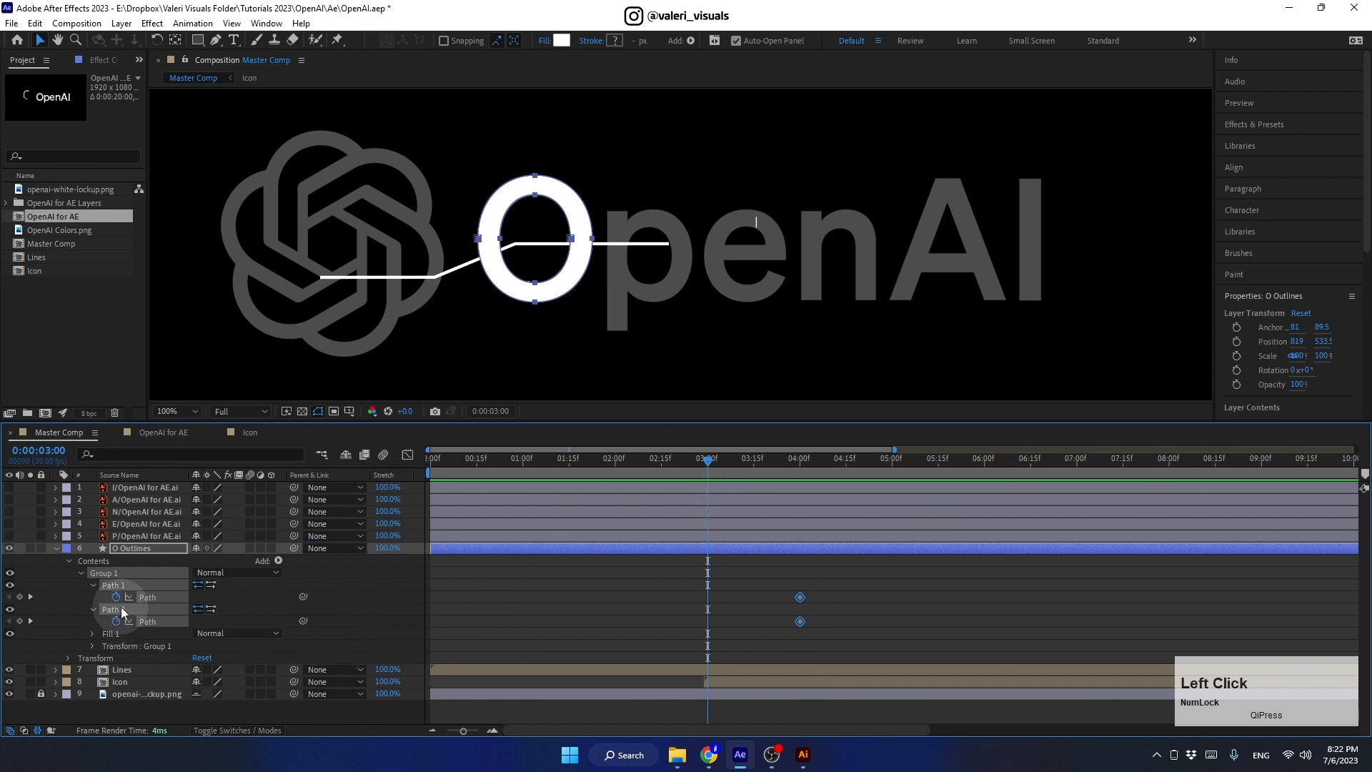
pyautogui.click(9, 669)
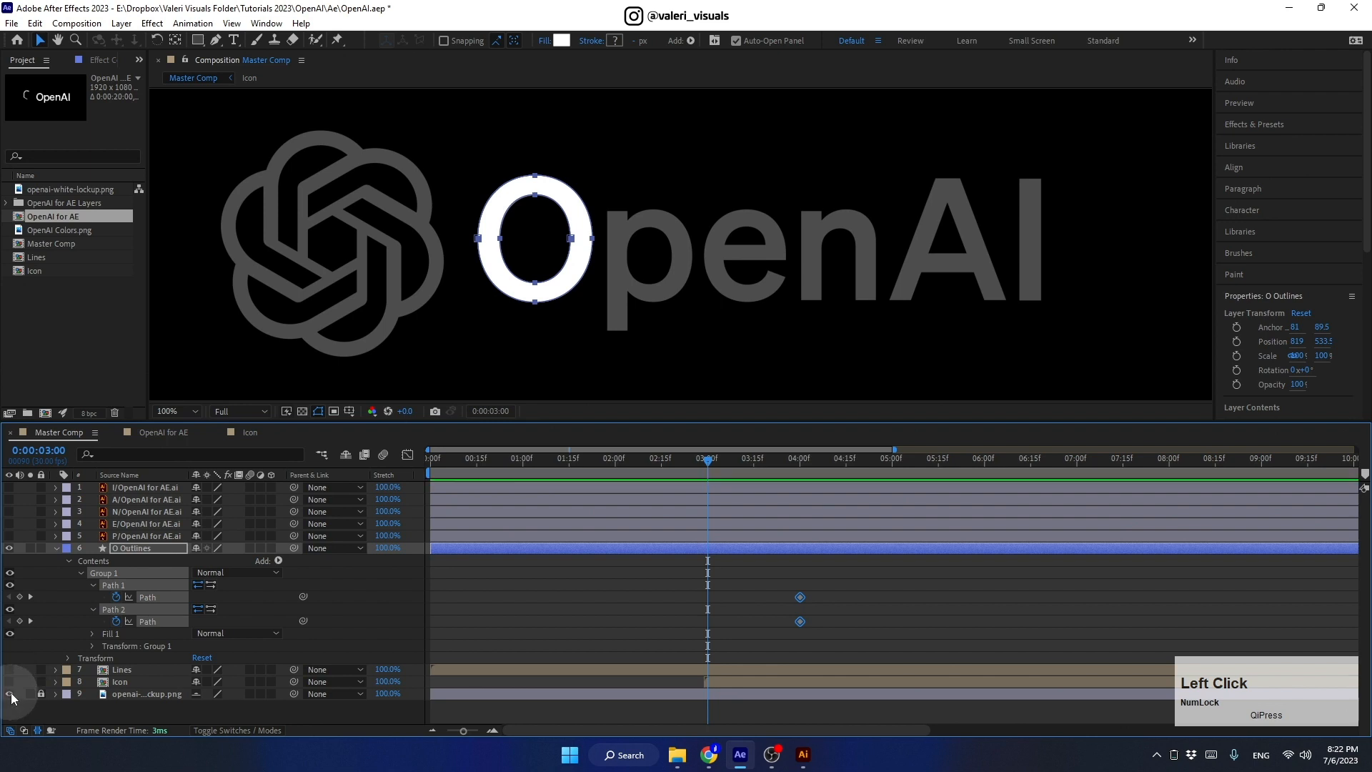
pyautogui.click(9, 693)
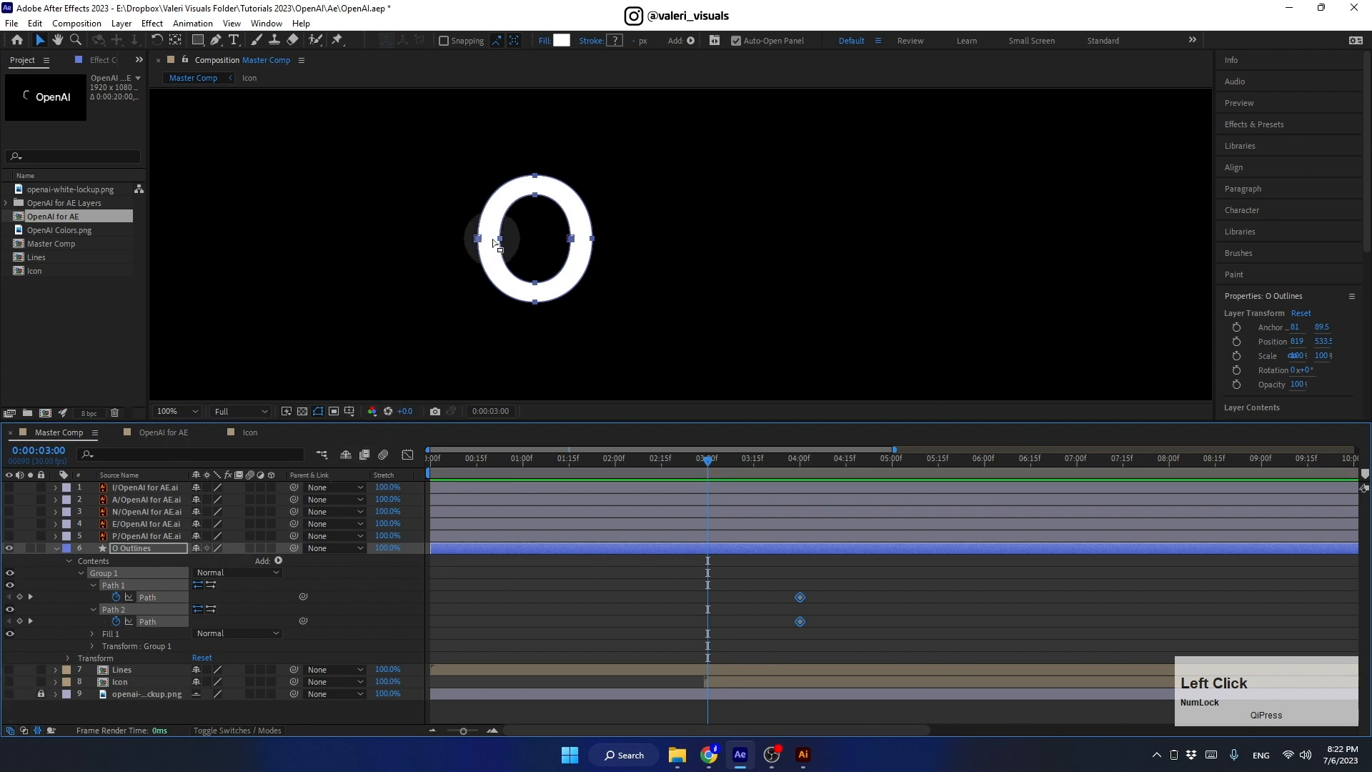
# Step: At 3:00, scale both O paths down proportionally to a tiny point at the letter's centre
pyautogui.scroll(2, 496, 244)
pyautogui.moveTo(422, 236); pyautogui.dragTo(514, 247)
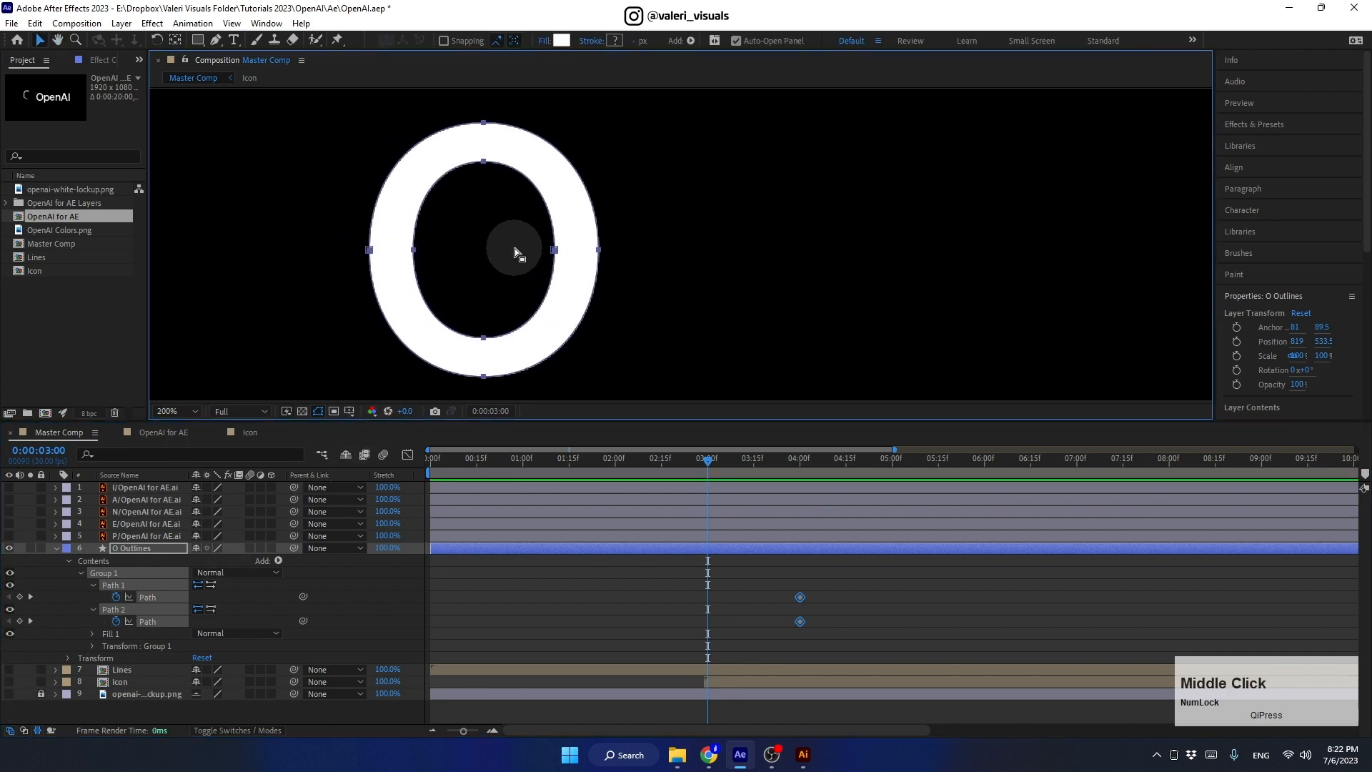
pyautogui.doubleClick(488, 166)
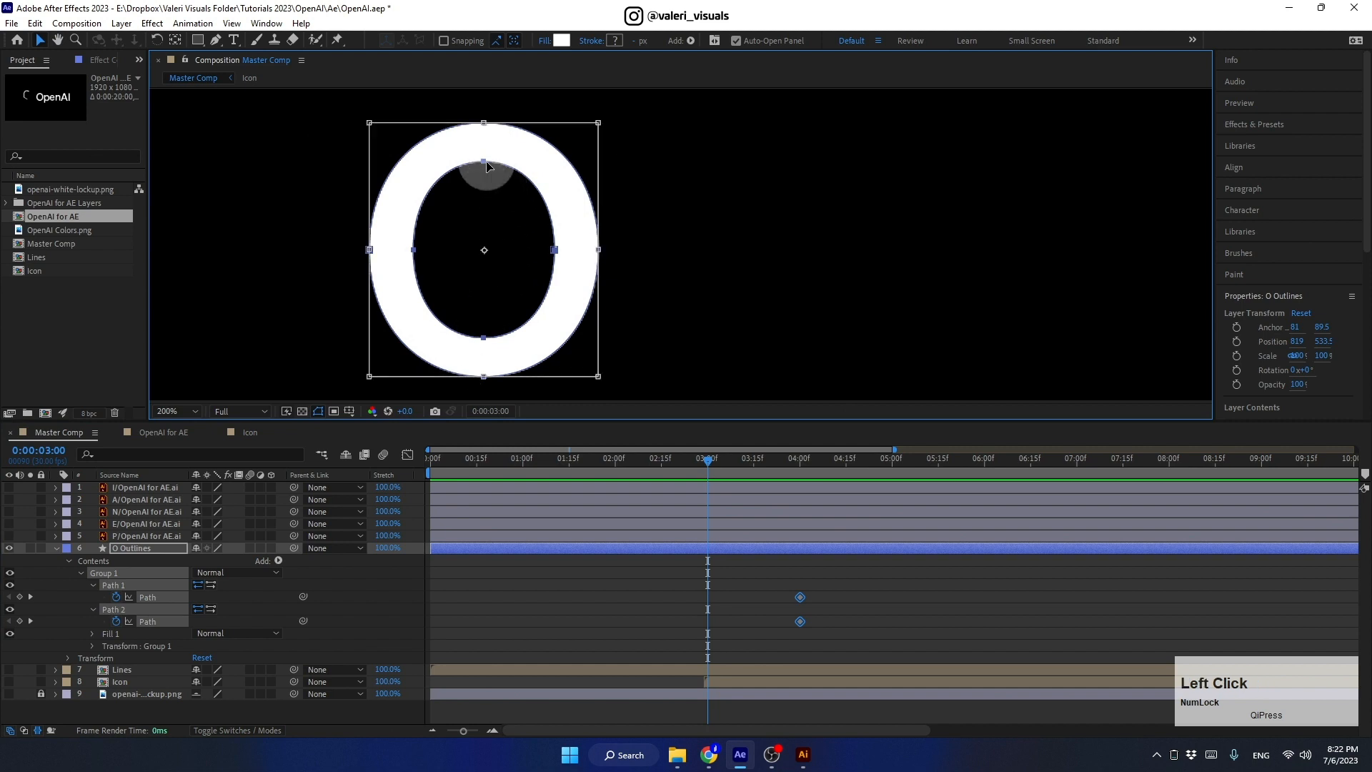
pyautogui.moveTo(370, 125); pyautogui.dragTo(484, 255)
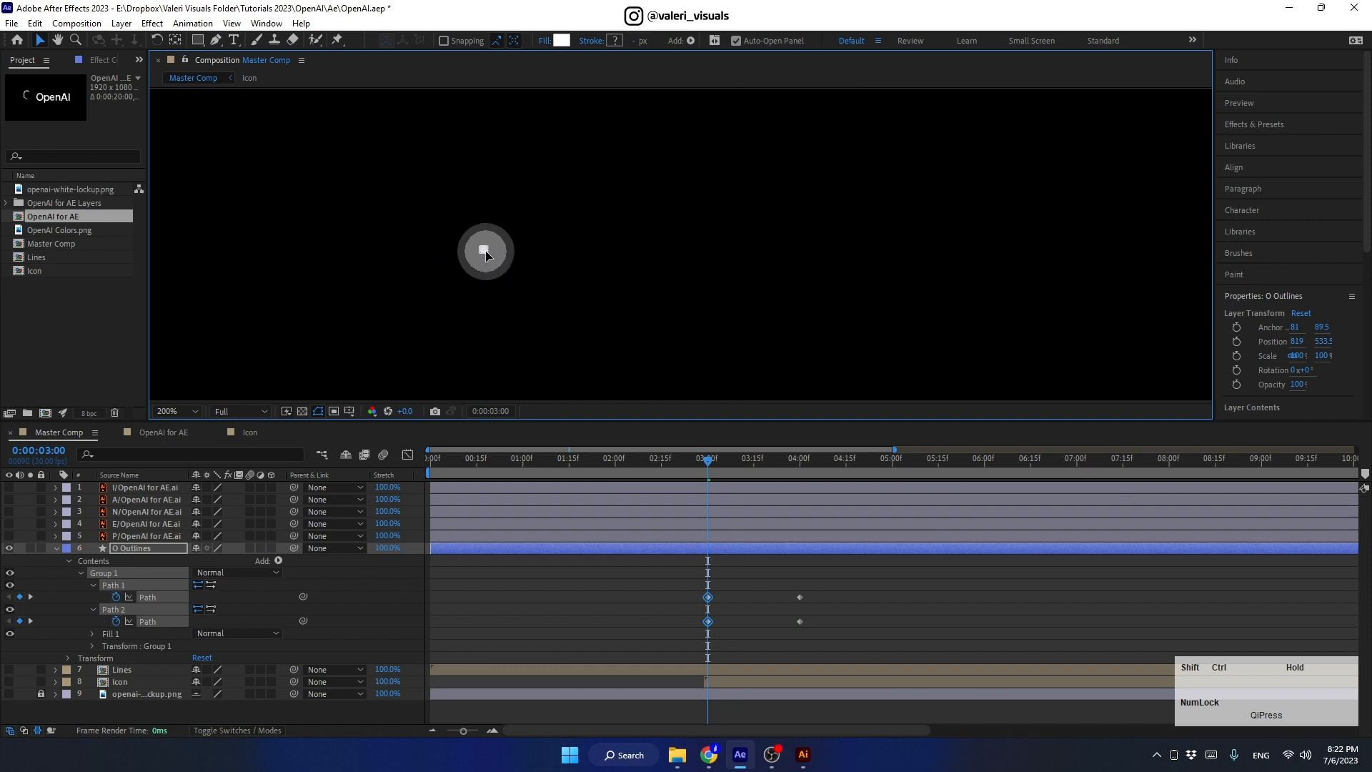
pyautogui.moveTo(486, 250); pyautogui.dragTo(486, 252)
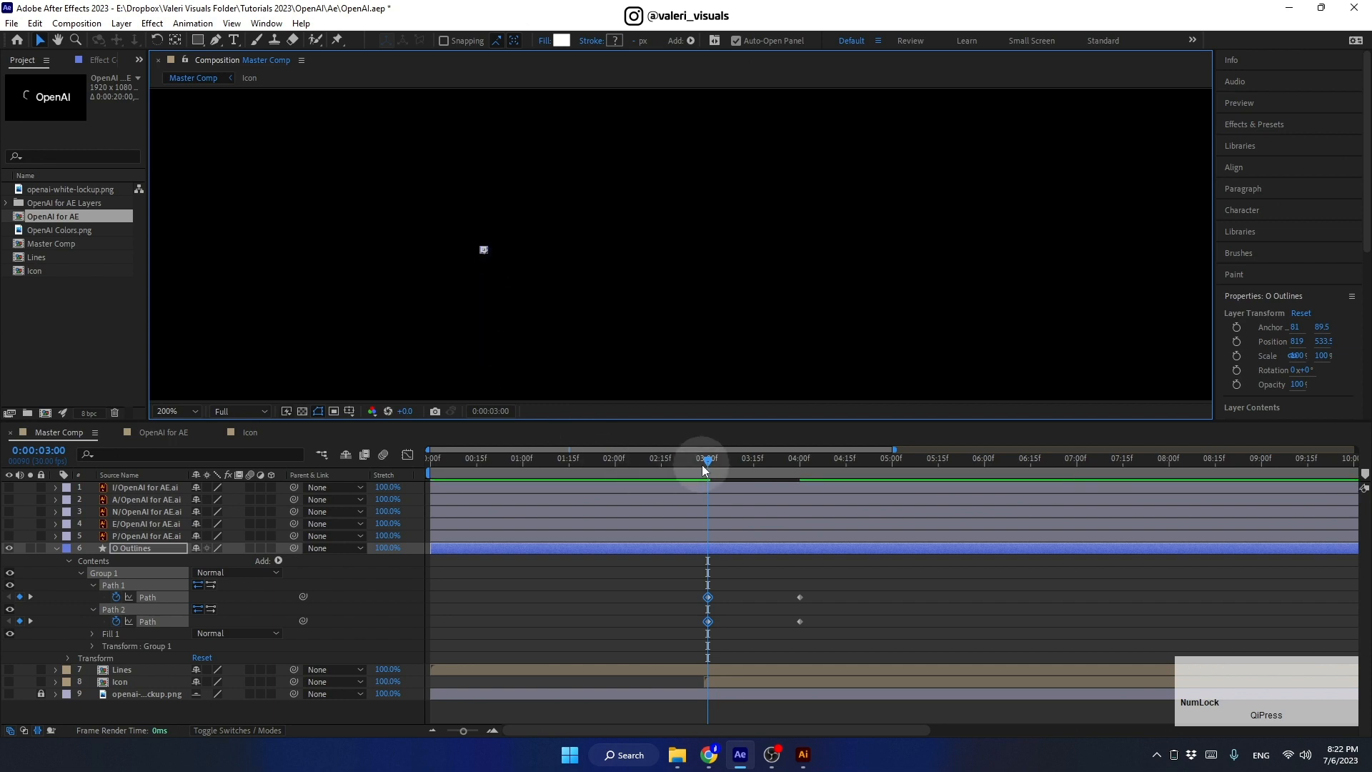
# Step: Shift both Path 1 keyframes so they start at 3:16, and preview the offset between the inner and outer outlines
pyautogui.click(655, 469)
pyautogui.moveTo(677, 478); pyautogui.dragTo(757, 504)
pyautogui.moveTo(853, 589); pyautogui.dragTo(749, 620)
pyautogui.click(709, 597)
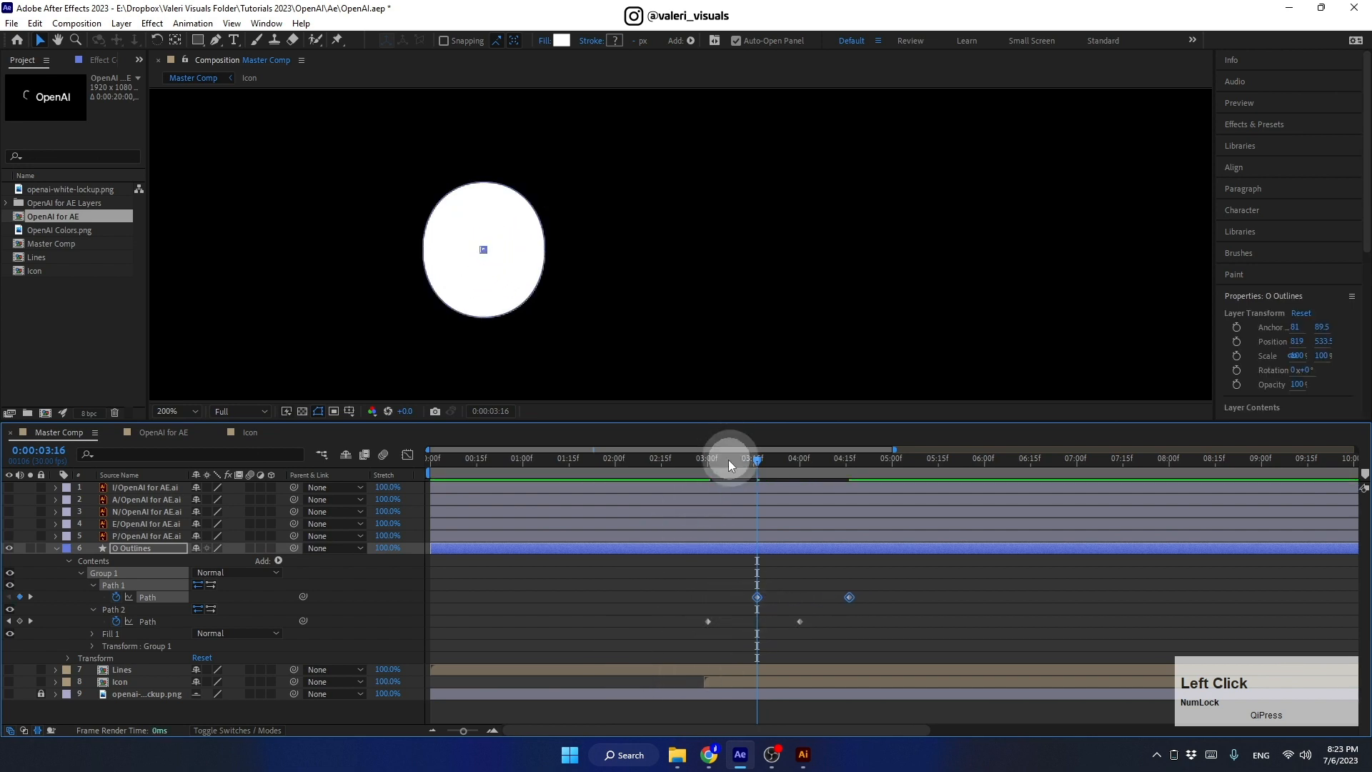
pyautogui.moveTo(727, 460); pyautogui.dragTo(781, 581)
# Step: Apply Easy Ease to all four Path 1 and Path 2 keyframes and show their curves in the Graph Editor
pyautogui.moveTo(881, 581); pyautogui.dragTo(644, 641)
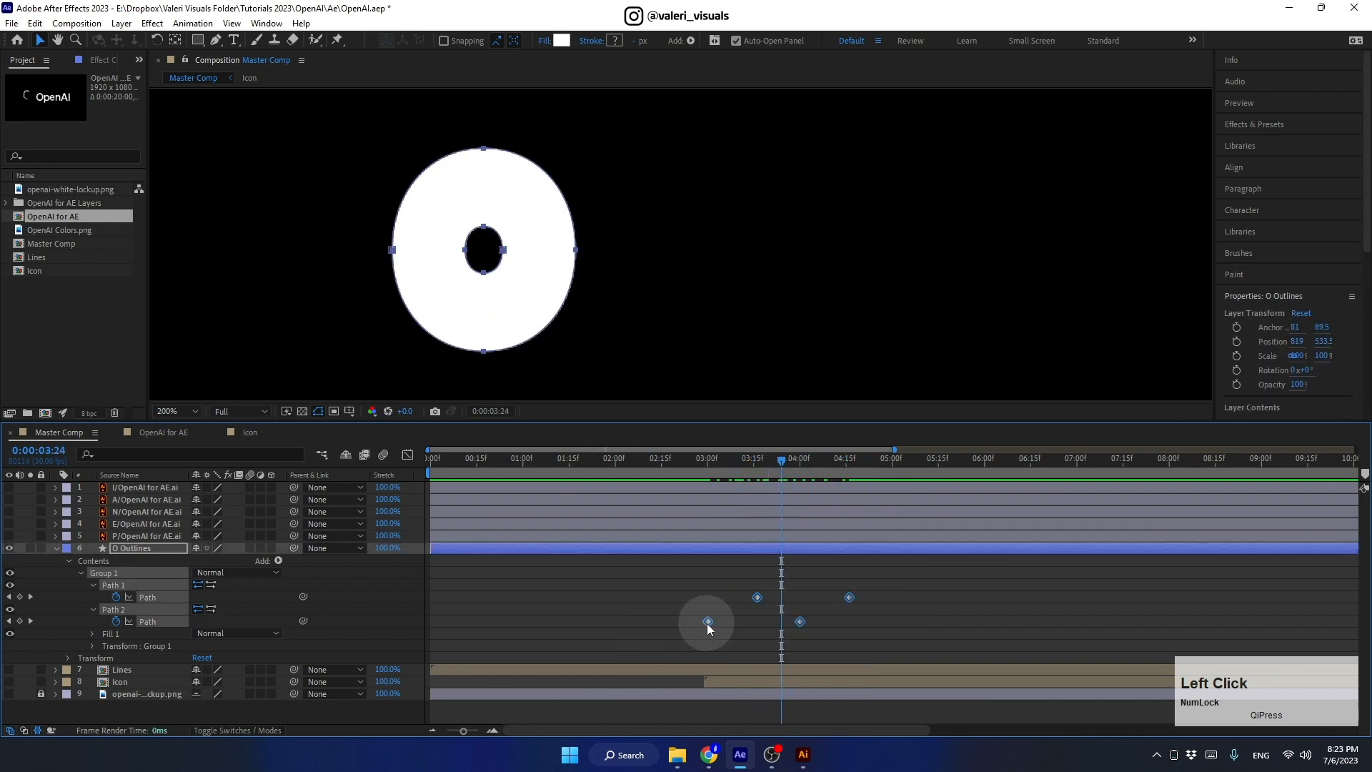
pyautogui.press('F9')
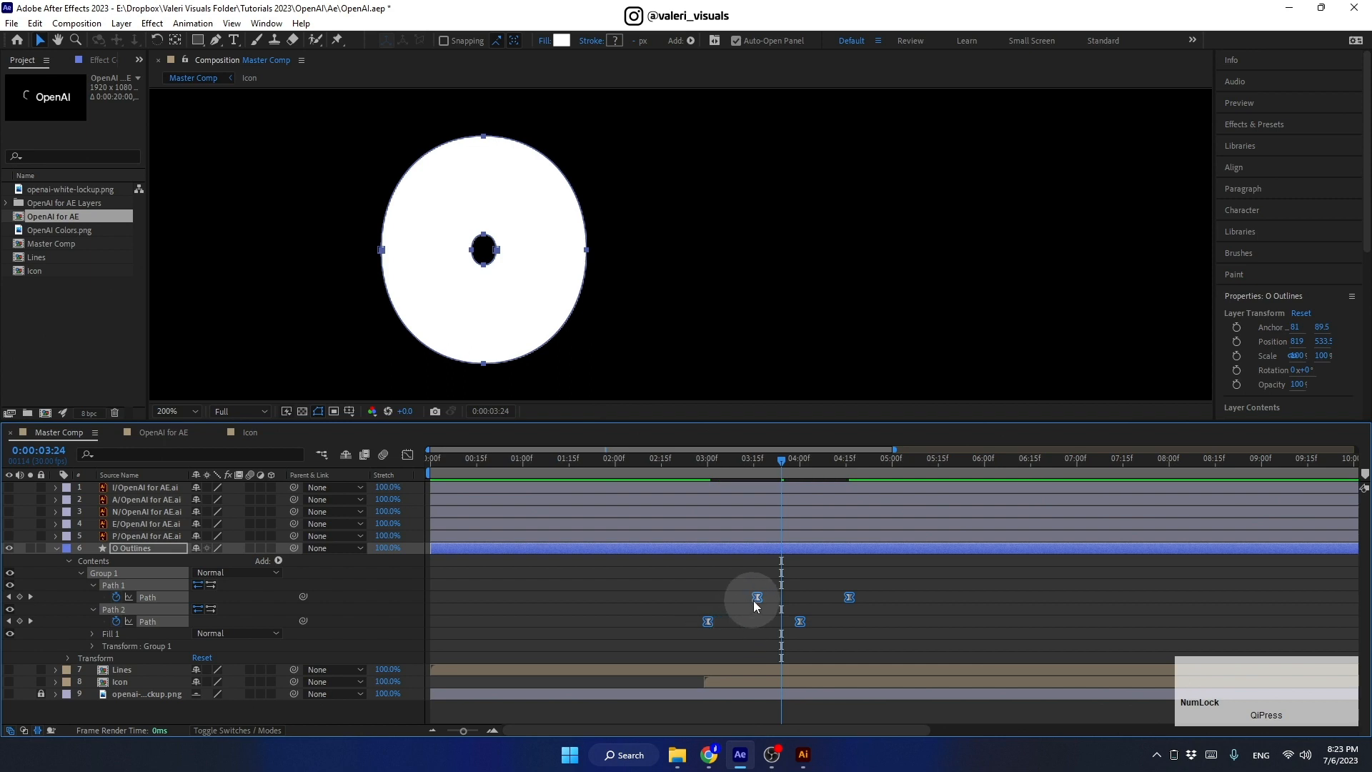
pyautogui.click(412, 457)
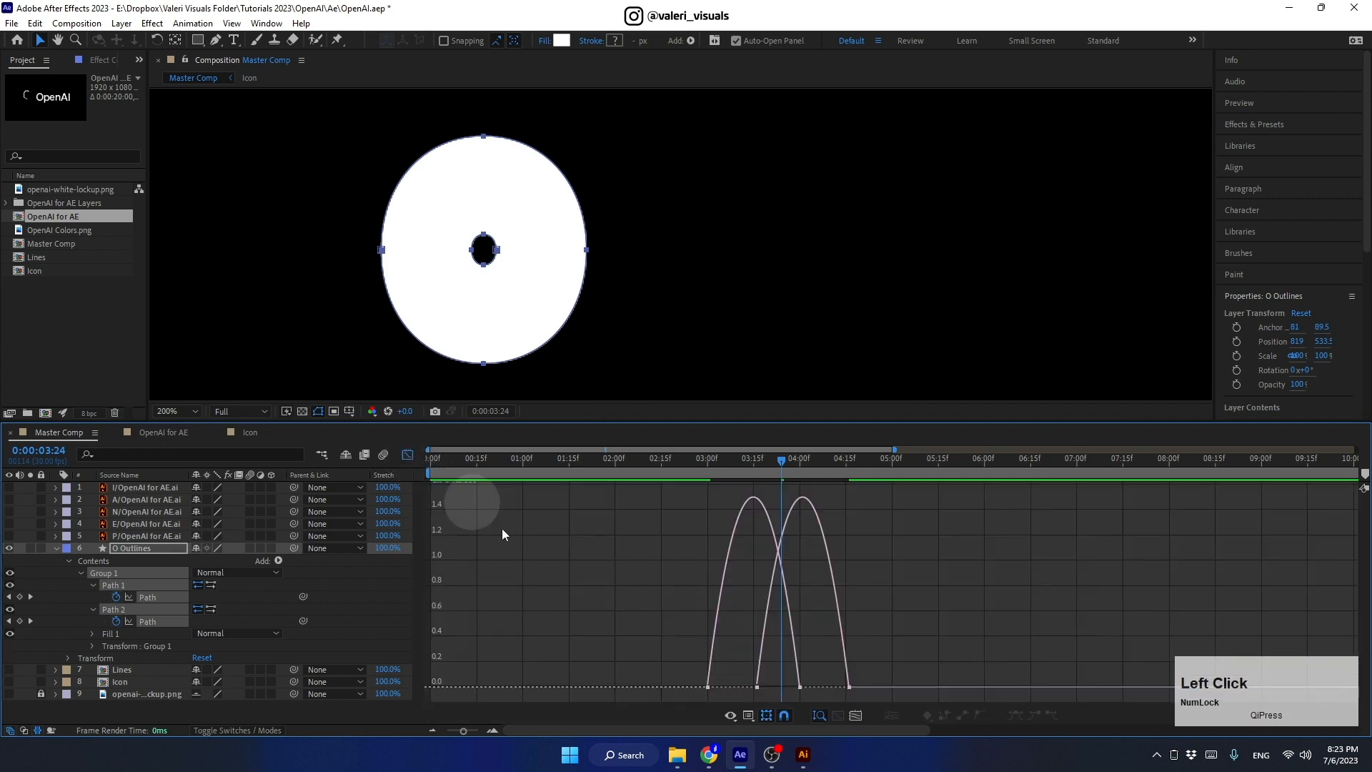
# Step: Reshape the speed curves of both O paths to peak early with a long ease-out, and preview the growth from 2:18
pyautogui.moveTo(670, 690); pyautogui.dragTo(770, 681)
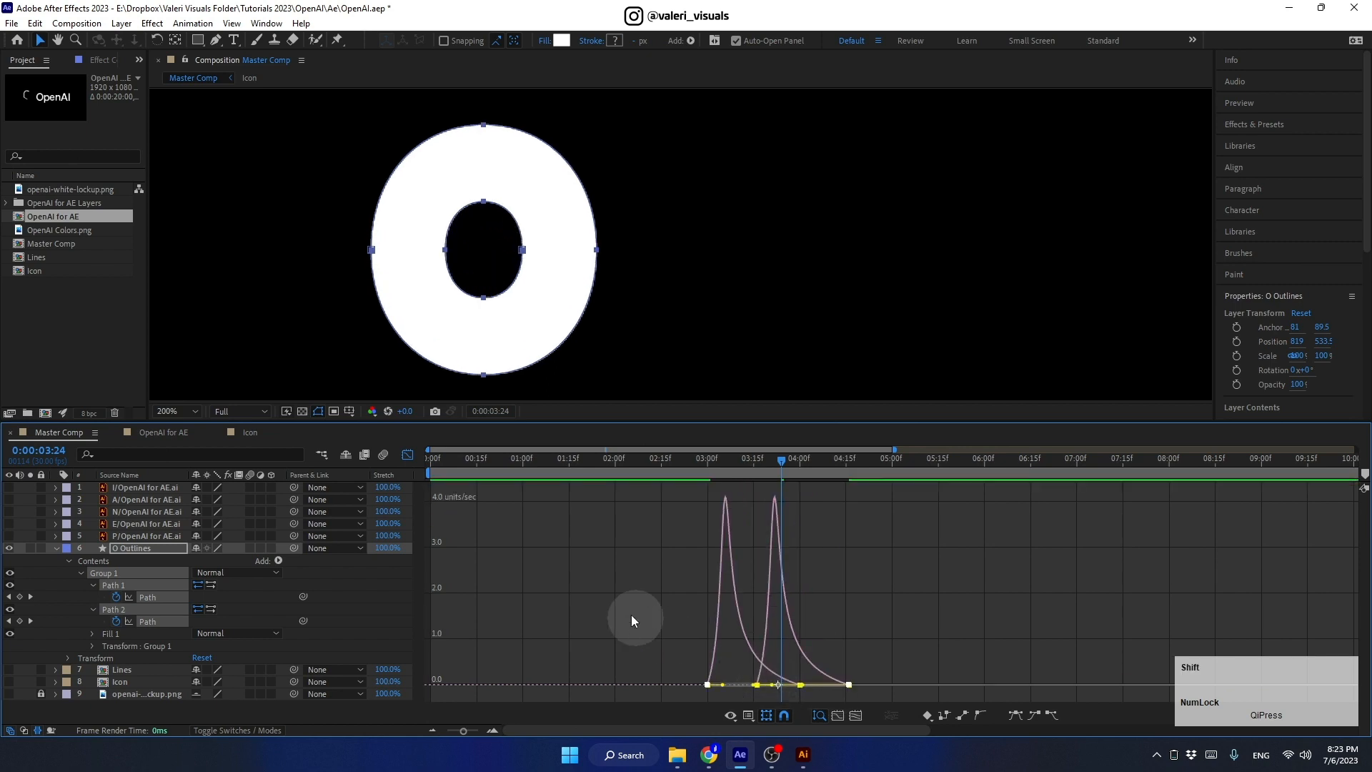
pyautogui.click(412, 455)
pyautogui.click(670, 462)
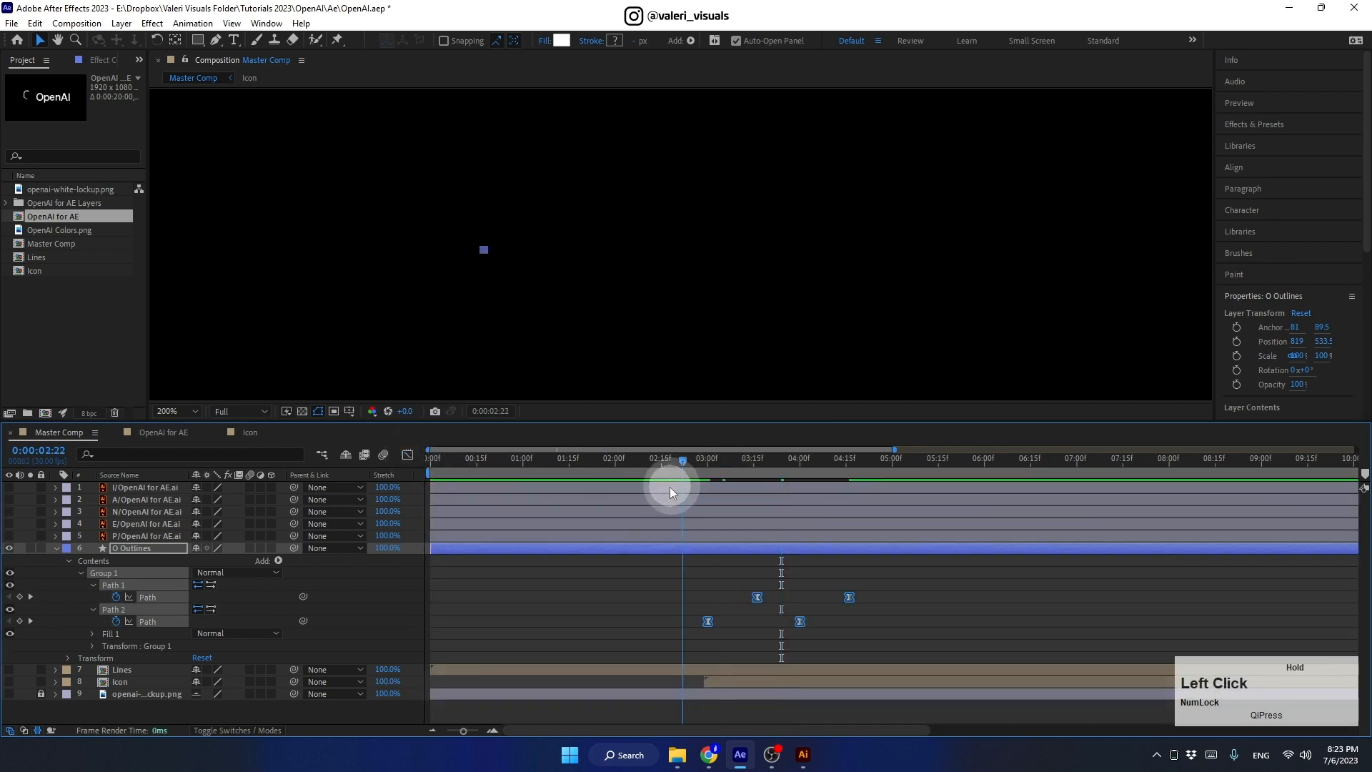
pyautogui.press('space')
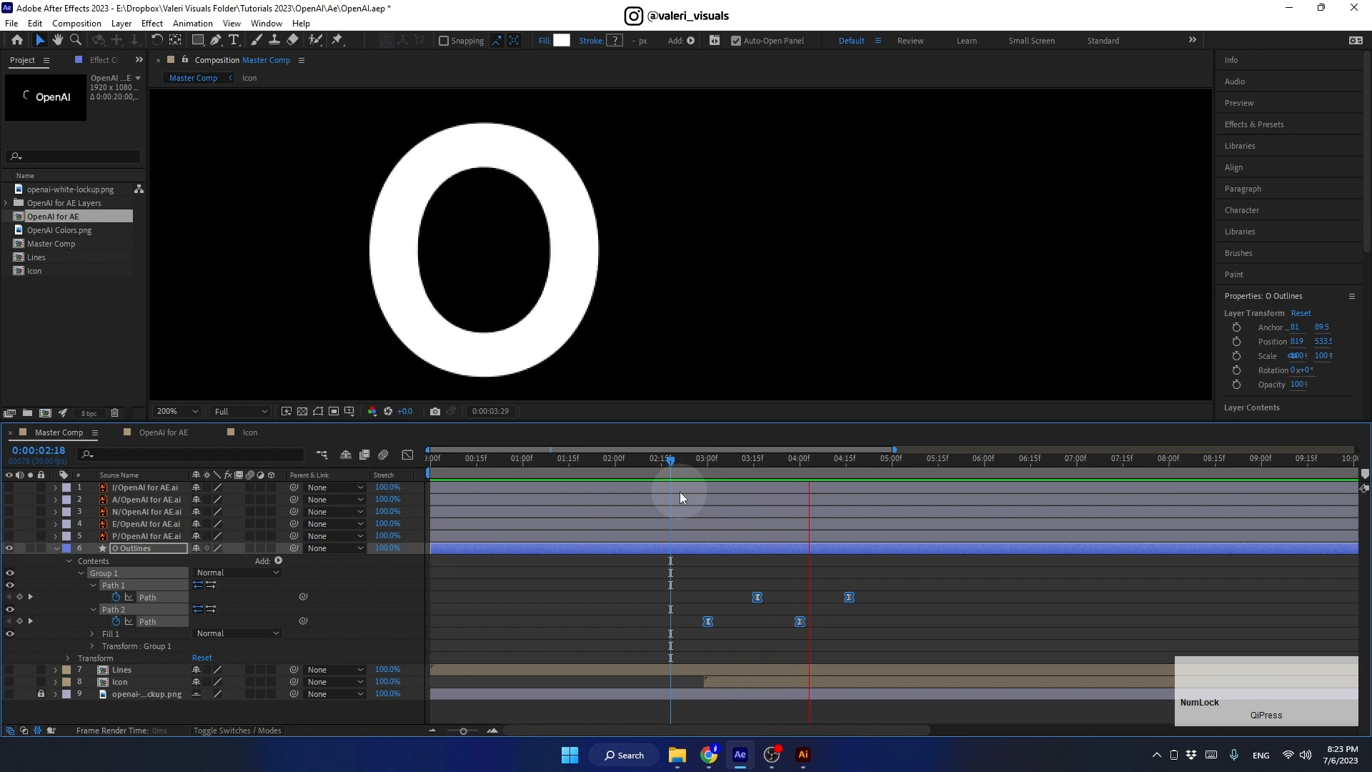
# Step: Replay the O's growth from 2:25 and save the project
pyautogui.click(769, 595)
pyautogui.moveTo(769, 595); pyautogui.dragTo(902, 602)
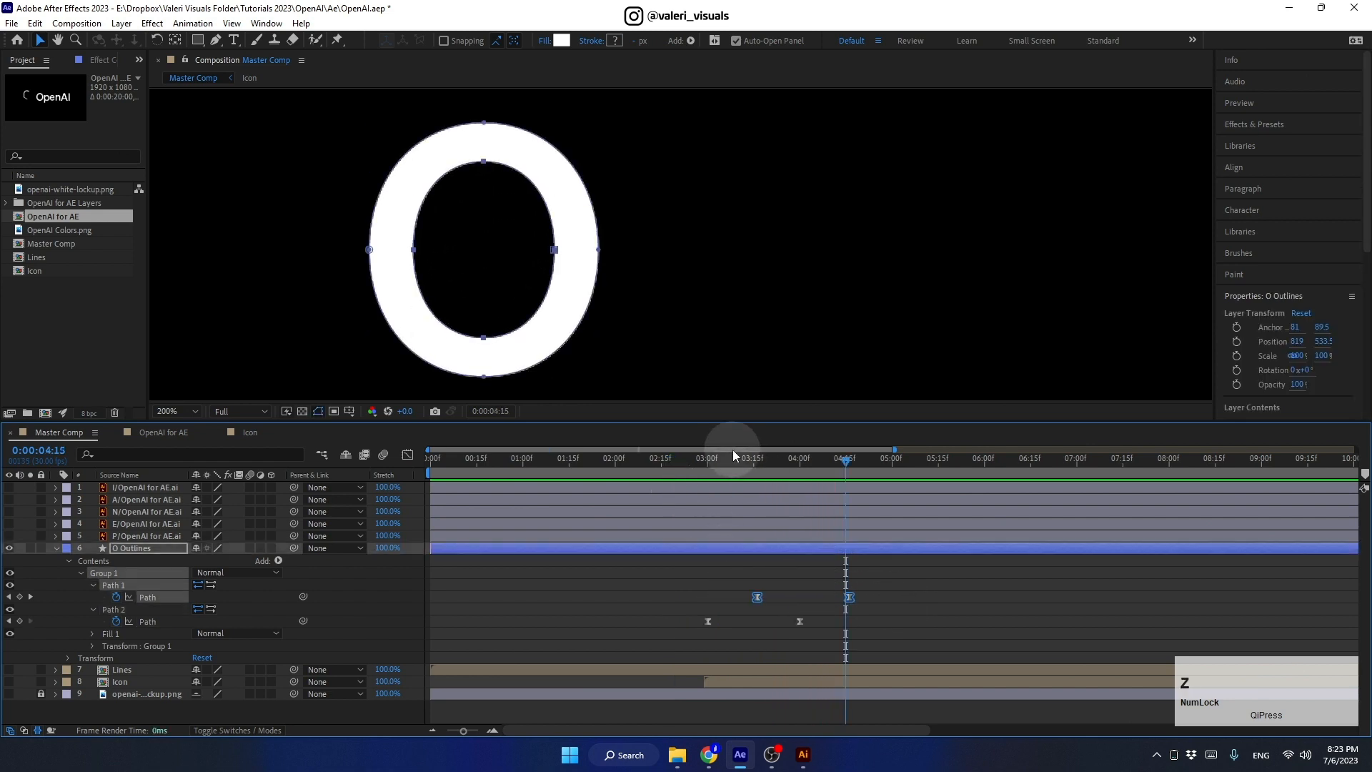
pyautogui.moveTo(734, 460); pyautogui.dragTo(692, 474)
pyautogui.press('space')
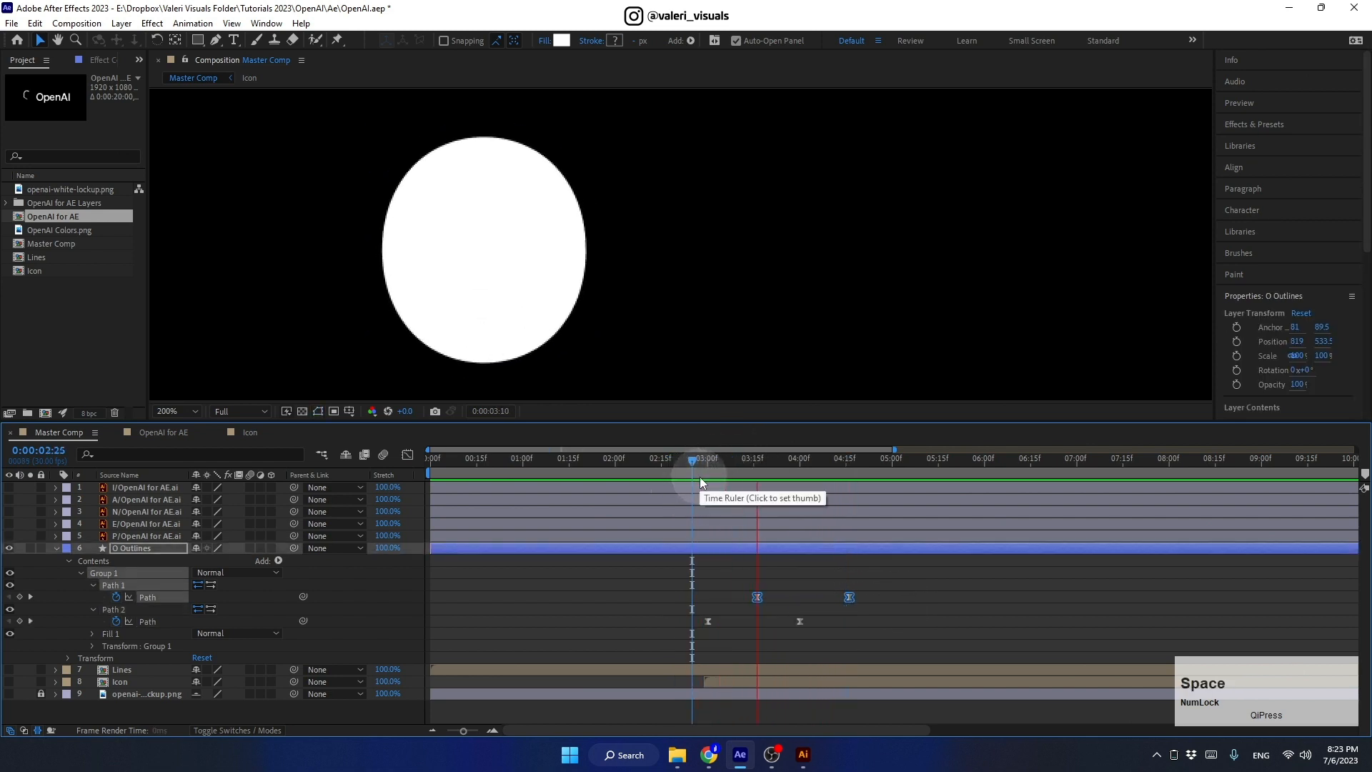
pyautogui.press('space')
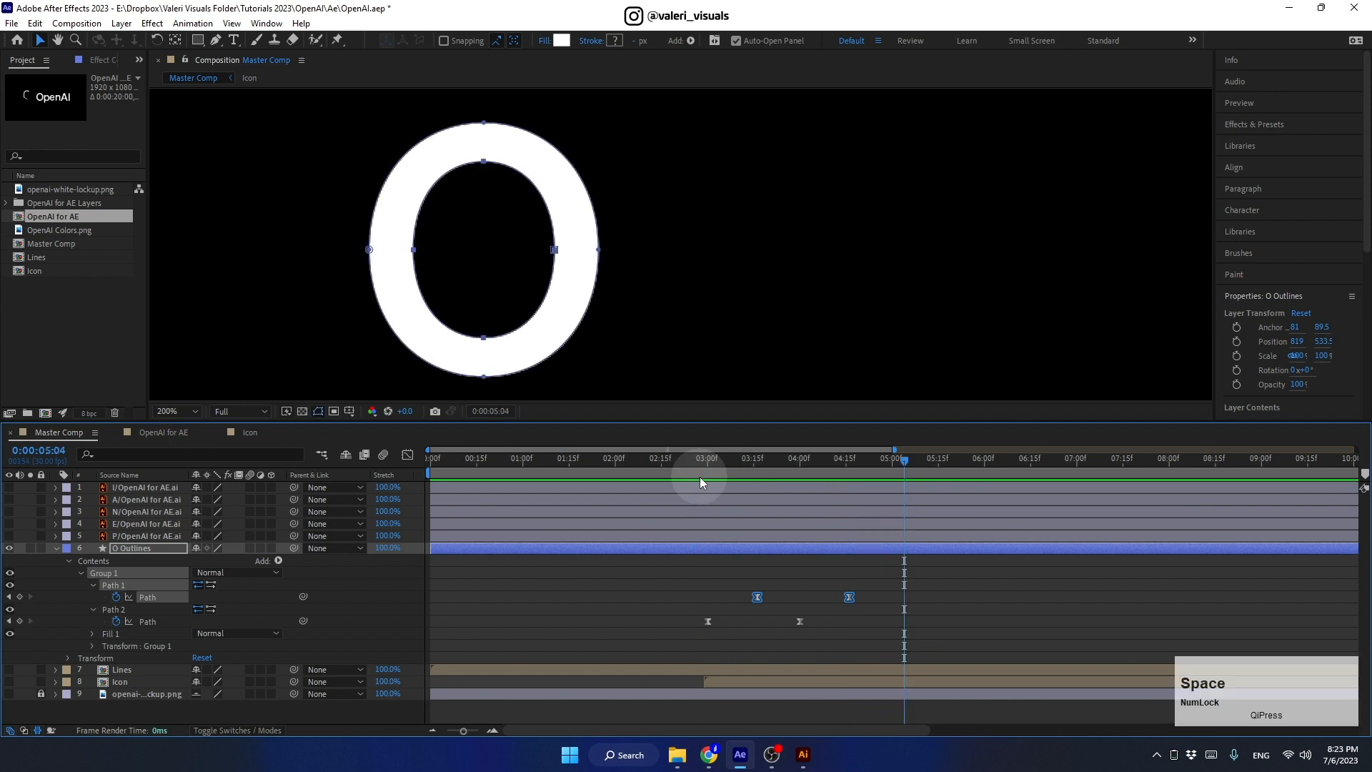
pyautogui.hotkey('ctrl', 's')
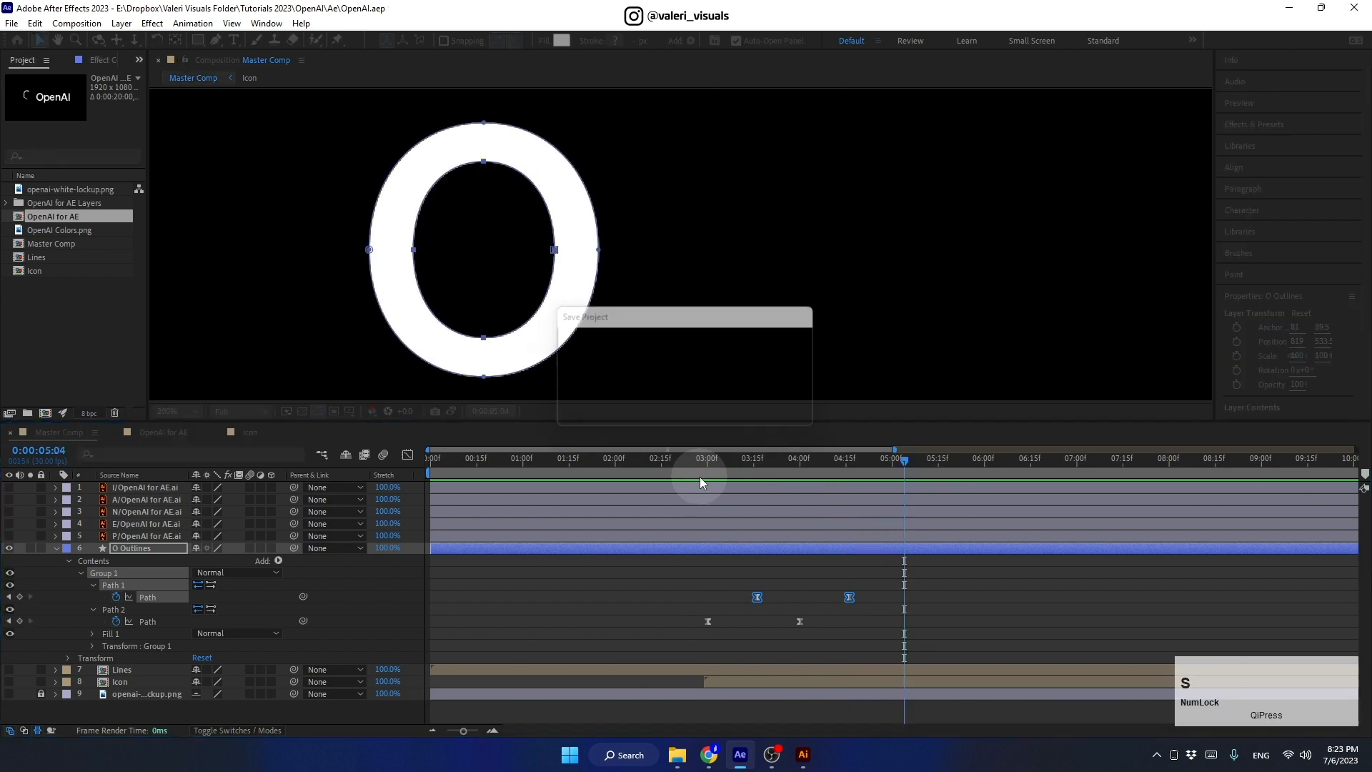
# Step: Collapse and hide the O Outlines layer, show the P, E and N layers, and enlarge the composition view
pyautogui.click(56, 548)
pyautogui.click(116, 537)
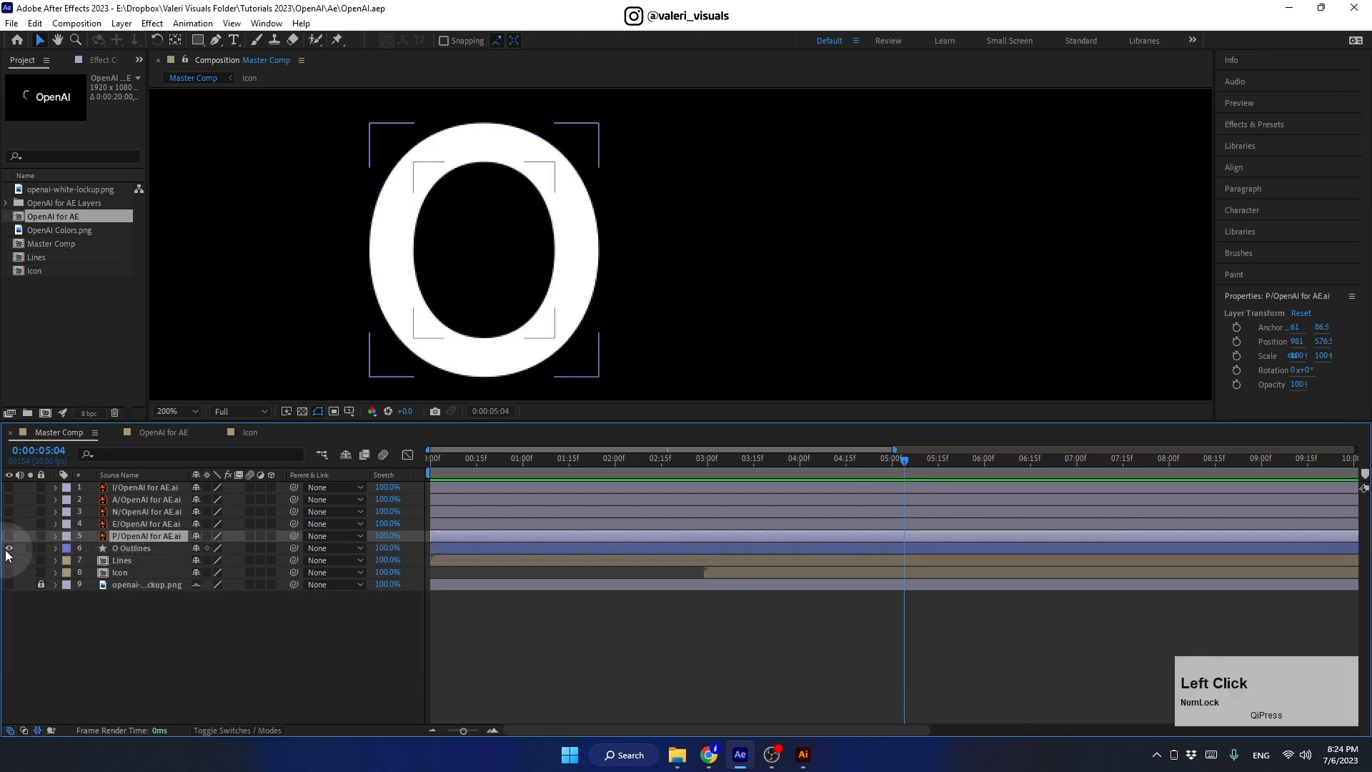
pyautogui.click(10, 548)
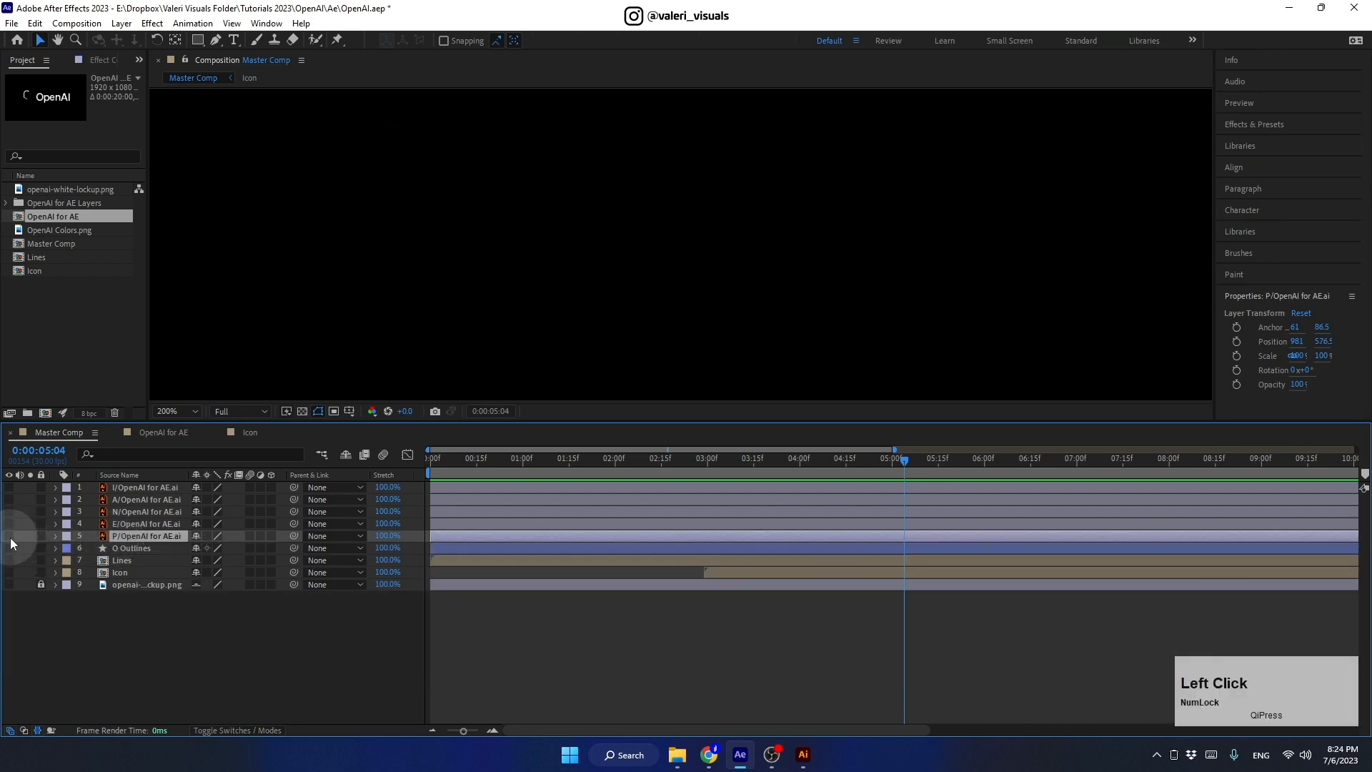
pyautogui.click(9, 535)
pyautogui.click(10, 524)
pyautogui.click(9, 512)
pyautogui.scroll(-1, 542, 275)
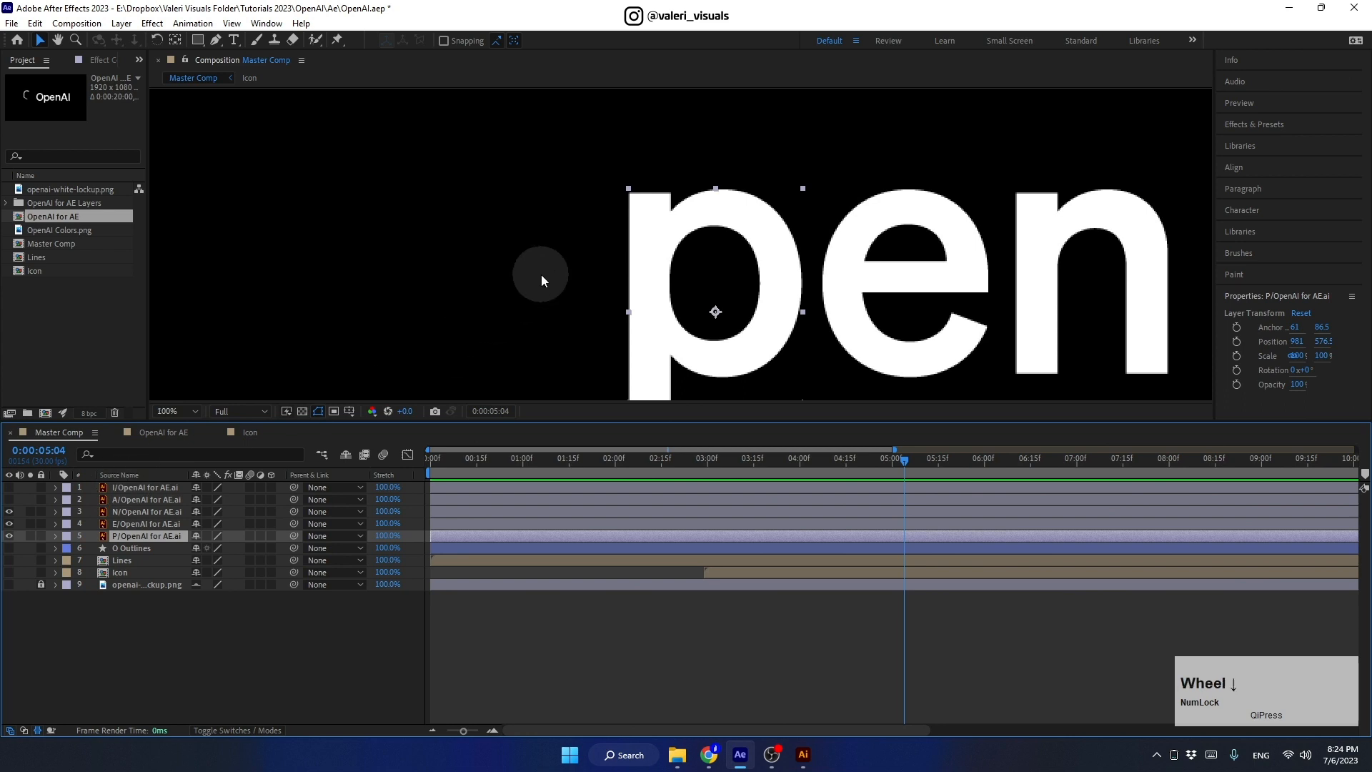
pyautogui.moveTo(561, 422); pyautogui.dragTo(570, 521)
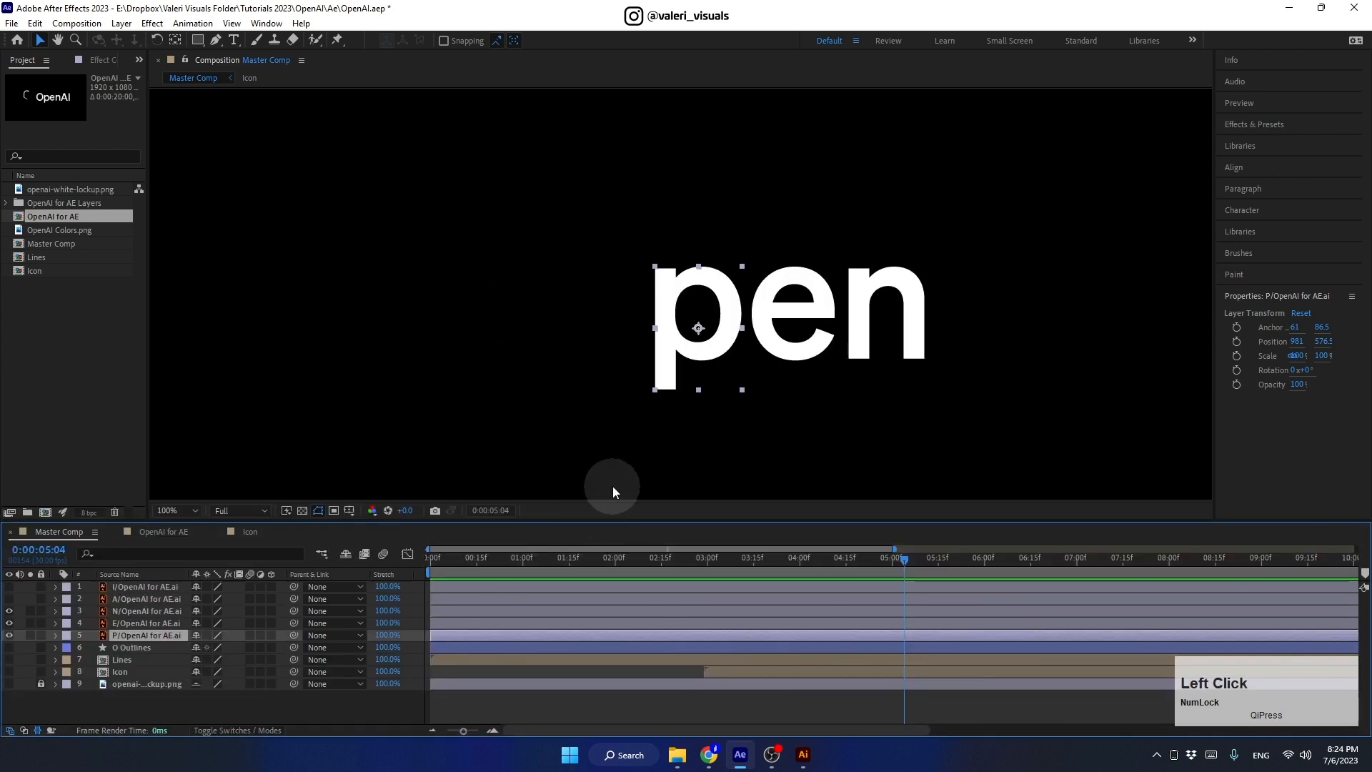
# Step: Set Position keyframes at 4:00 on the P, E and N layers together
pyautogui.keyDown('shift'); pyautogui.click(145, 612); pyautogui.keyUp('shift')
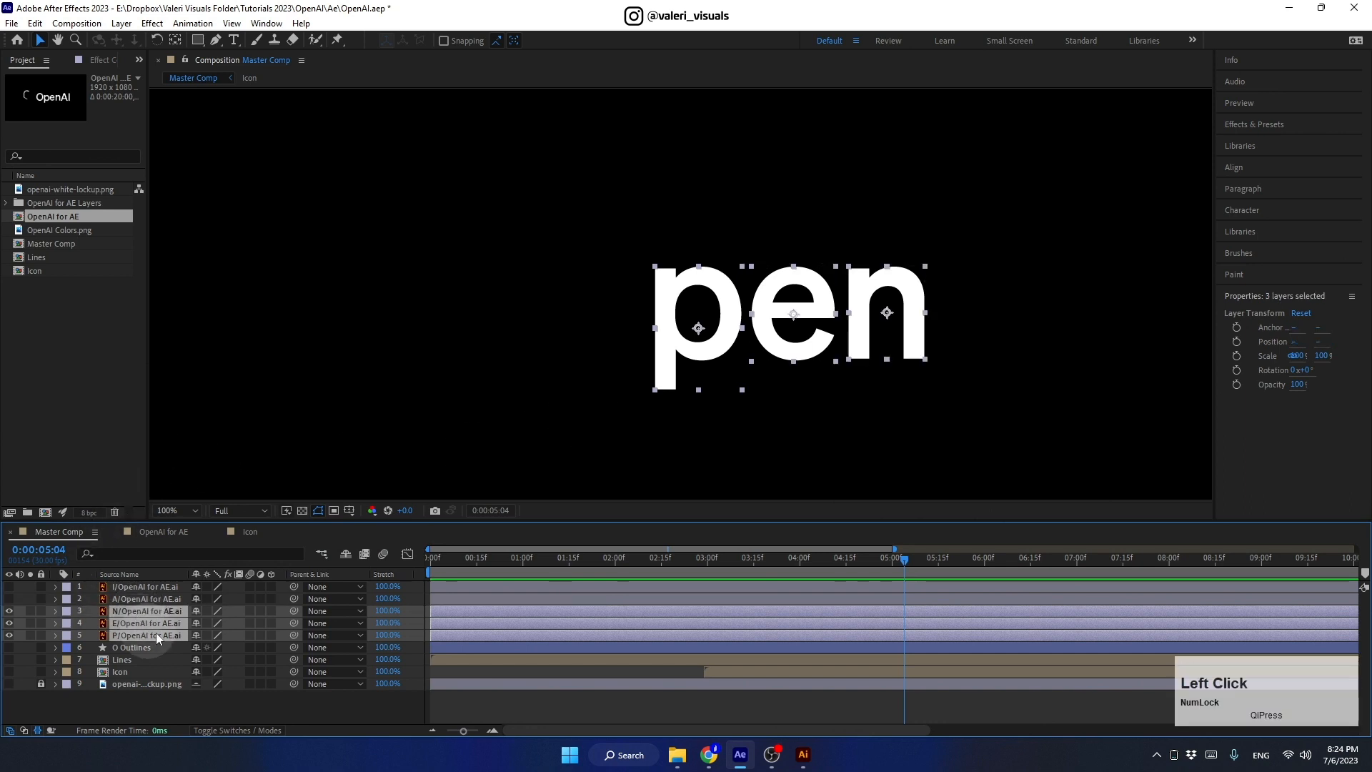
pyautogui.click(800, 569)
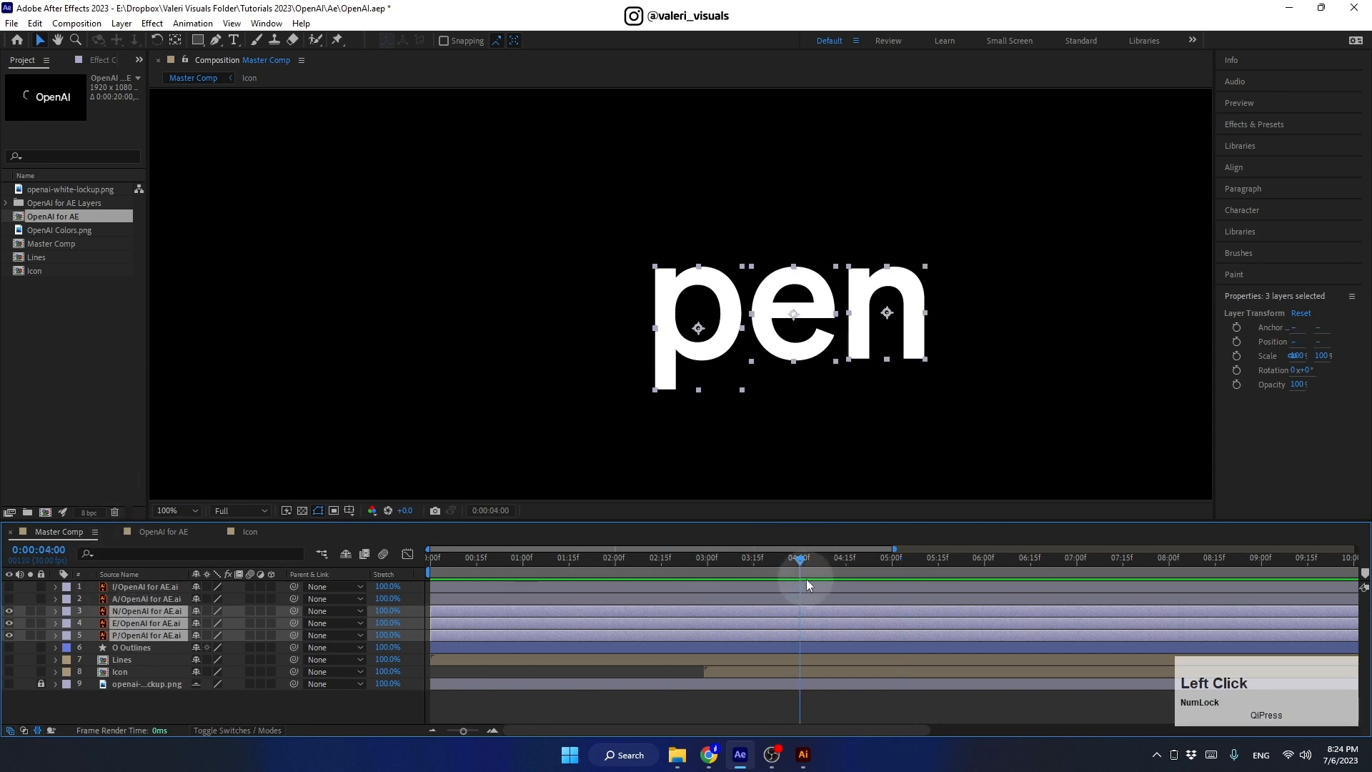
pyautogui.press('p')
pyautogui.click(92, 623)
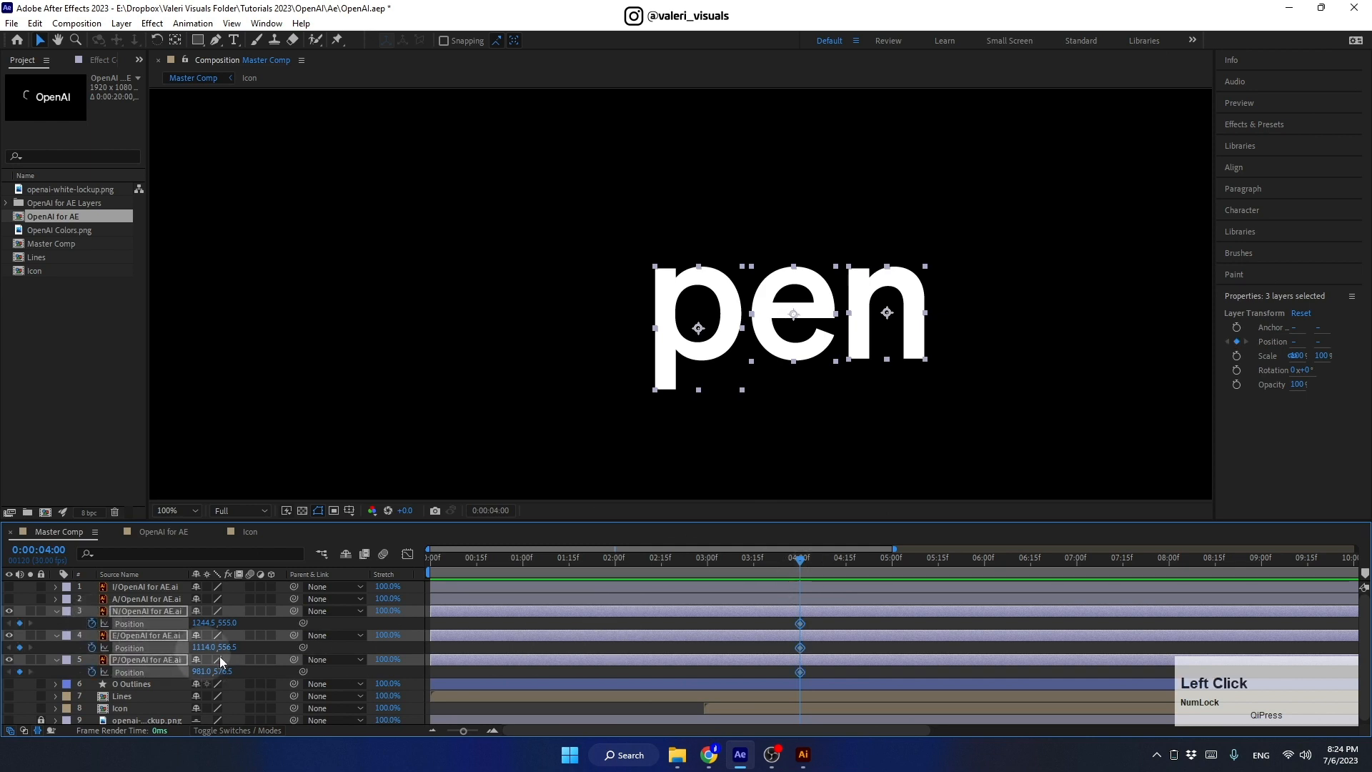
# Step: At 3:00, move the p straight up to Y 368.5, the e down to Y 735.5 and the n up to Y 394
pyautogui.moveTo(759, 556); pyautogui.dragTo(709, 571)
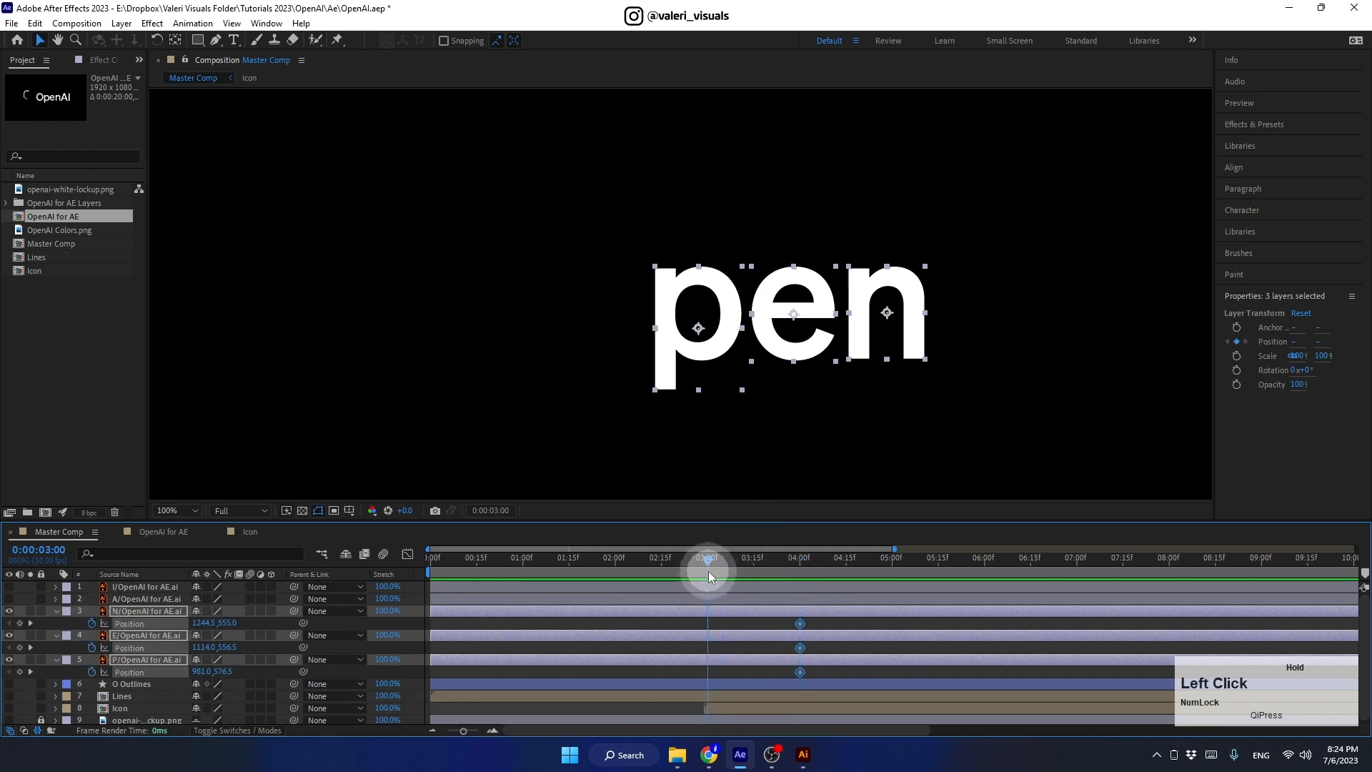
pyautogui.click(611, 438)
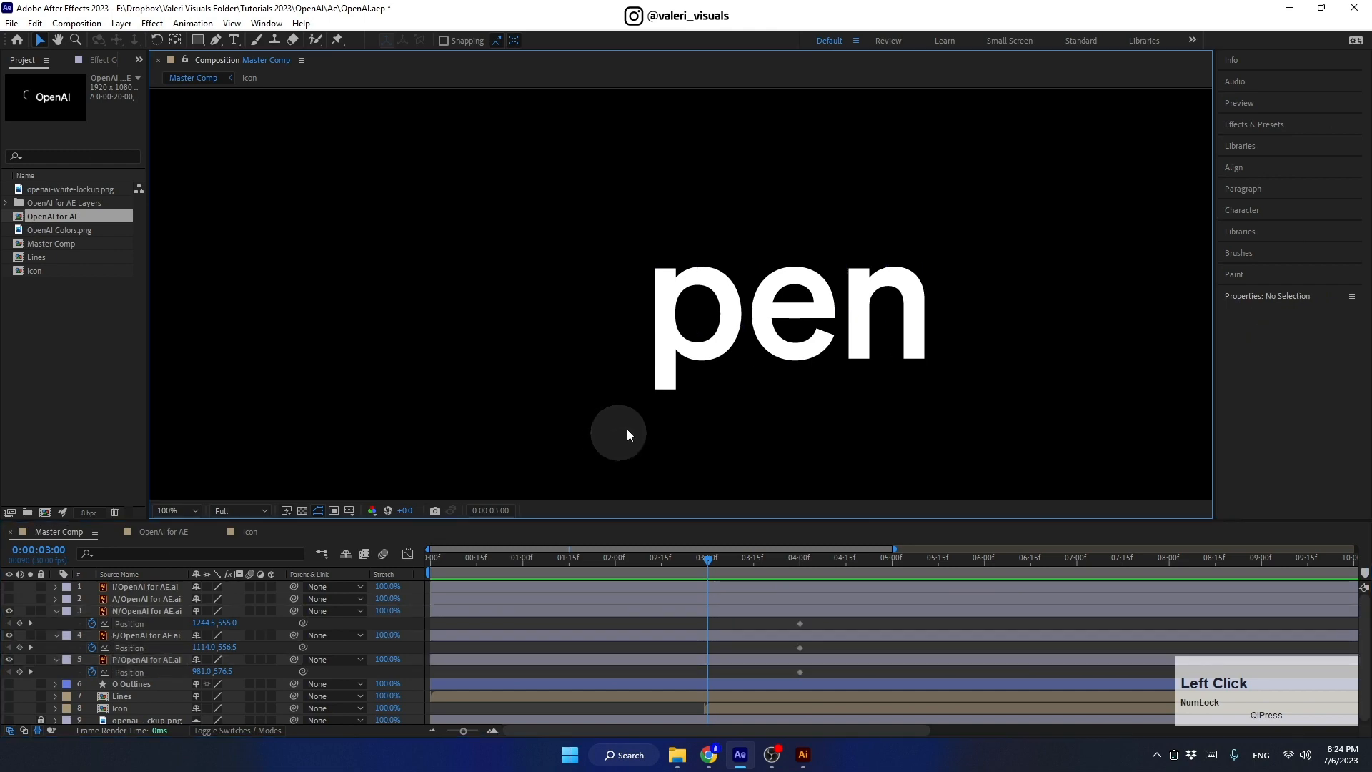
pyautogui.click(709, 334)
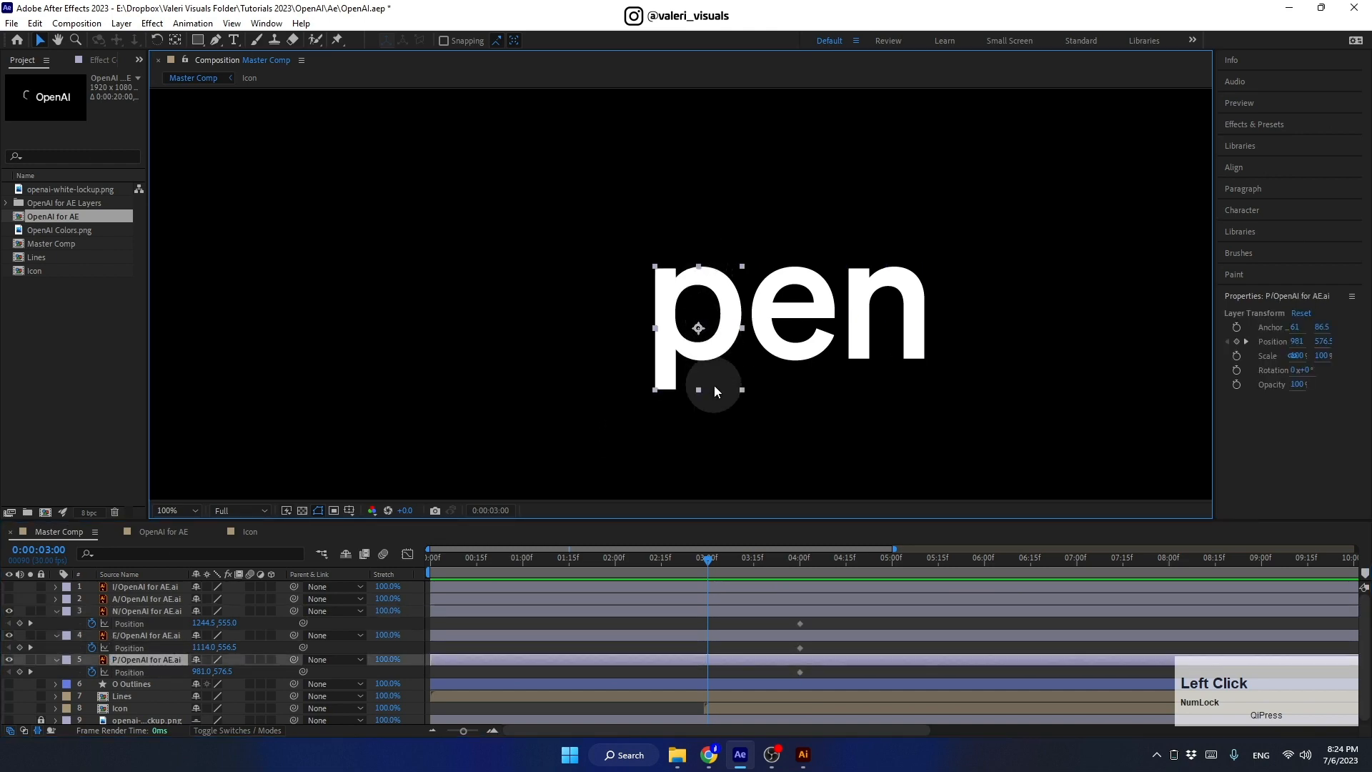
pyautogui.click(714, 351)
pyautogui.moveTo(714, 352); pyautogui.dragTo(714, 203)
pyautogui.moveTo(795, 299); pyautogui.dragTo(795, 411)
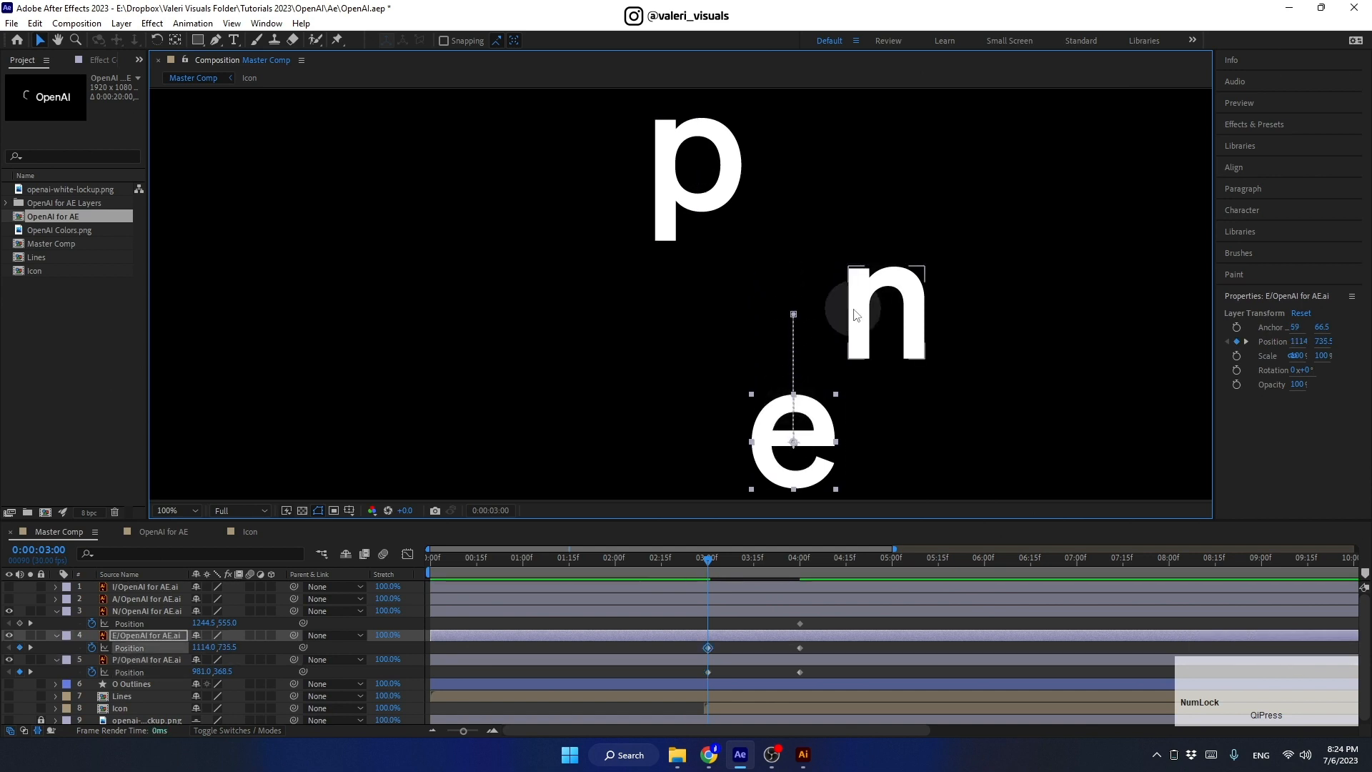
pyautogui.moveTo(853, 314); pyautogui.dragTo(840, 207)
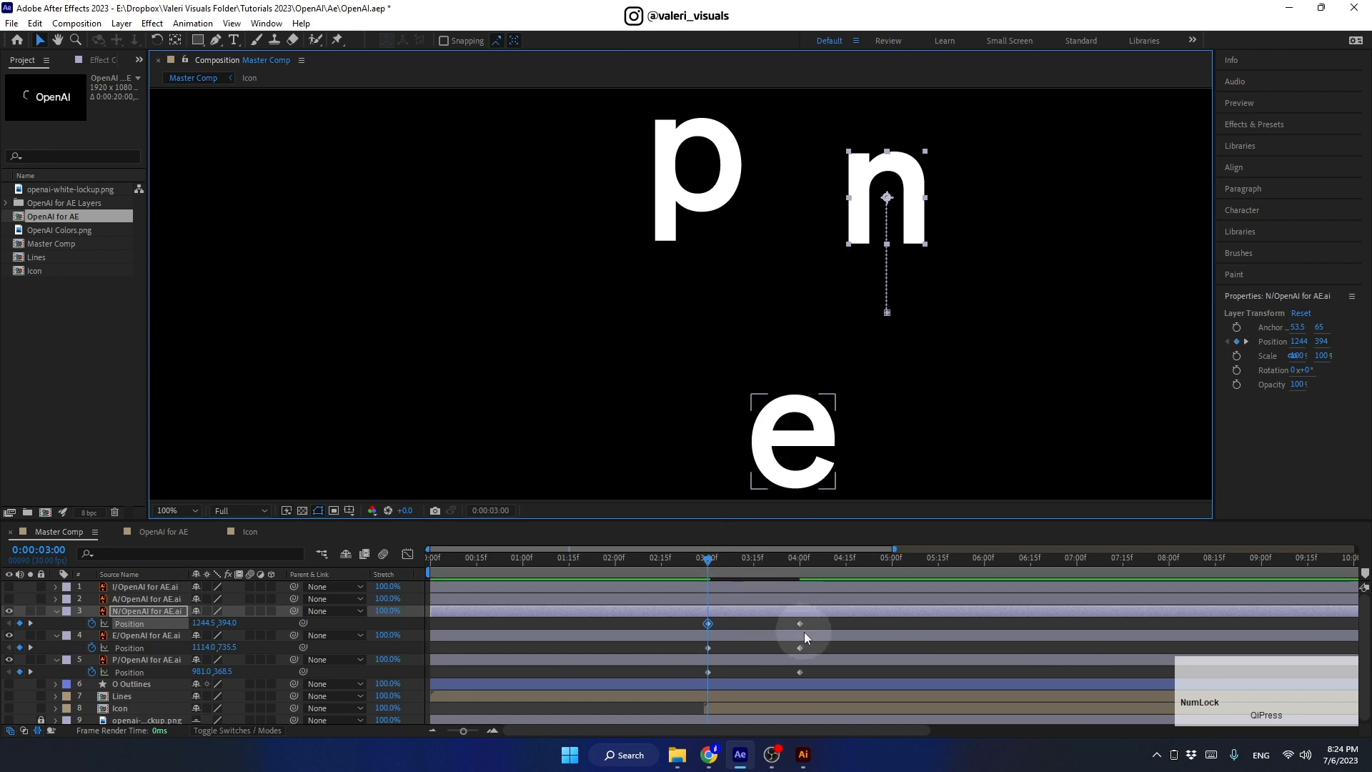
# Step: Apply Easy Ease to all P, E and N Position keyframes, shape their speed curves to peak early, and preview the motion
pyautogui.moveTo(810, 624); pyautogui.dragTo(685, 670)
pyautogui.press('F9')
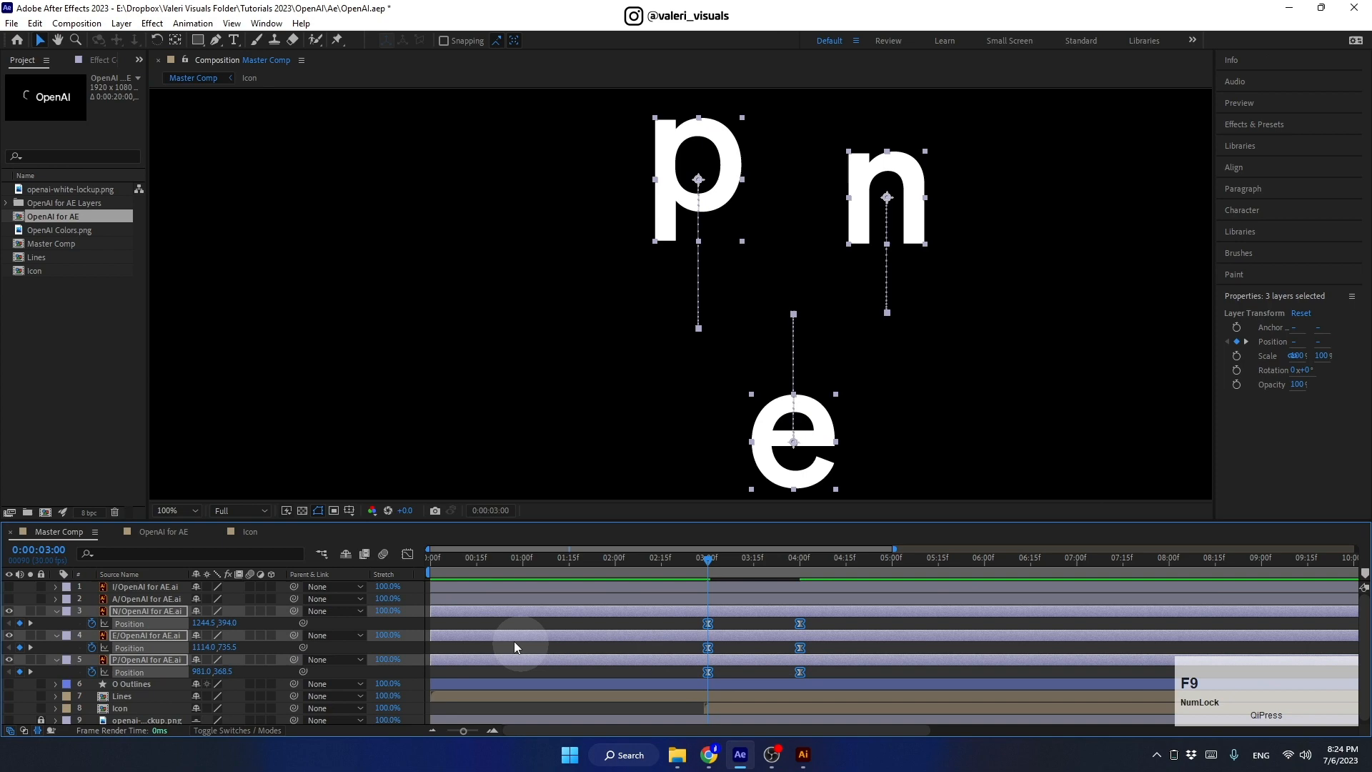
pyautogui.click(405, 554)
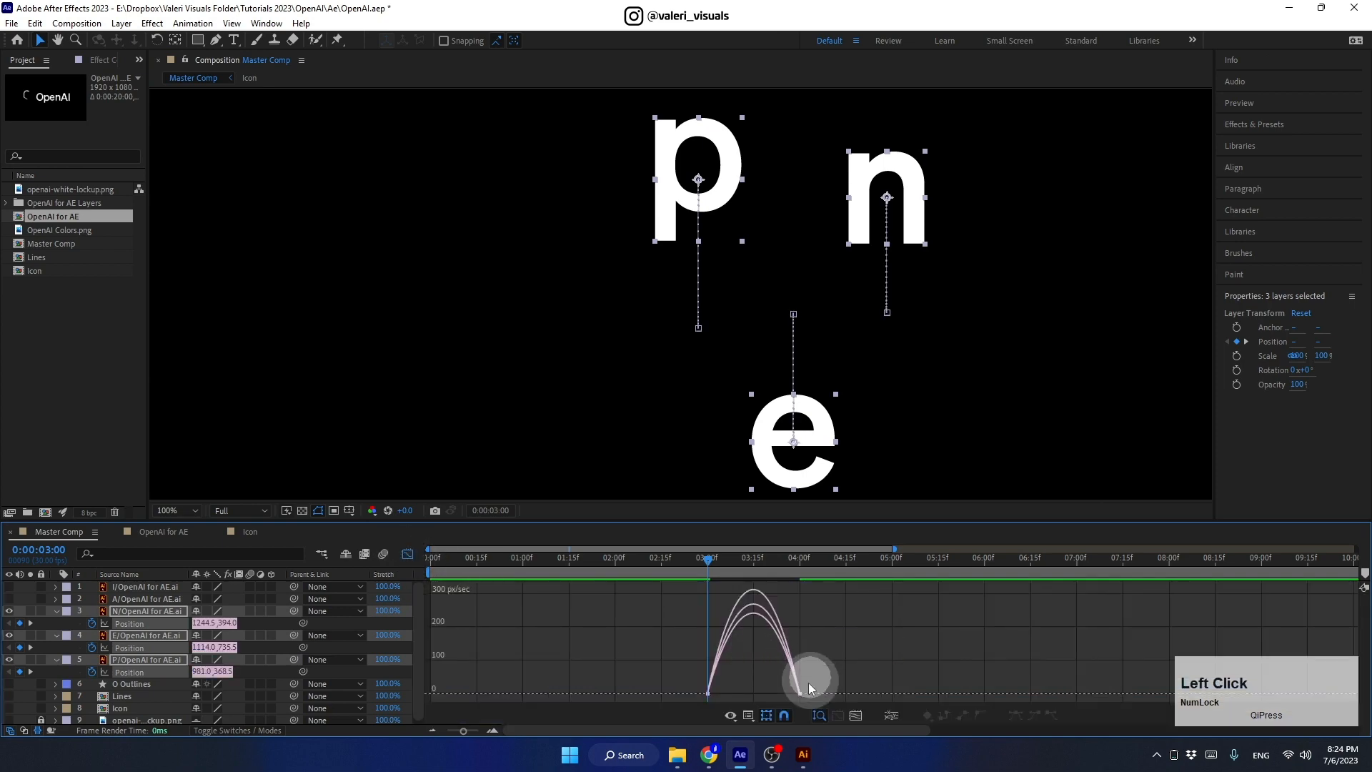
pyautogui.moveTo(808, 683); pyautogui.dragTo(716, 686)
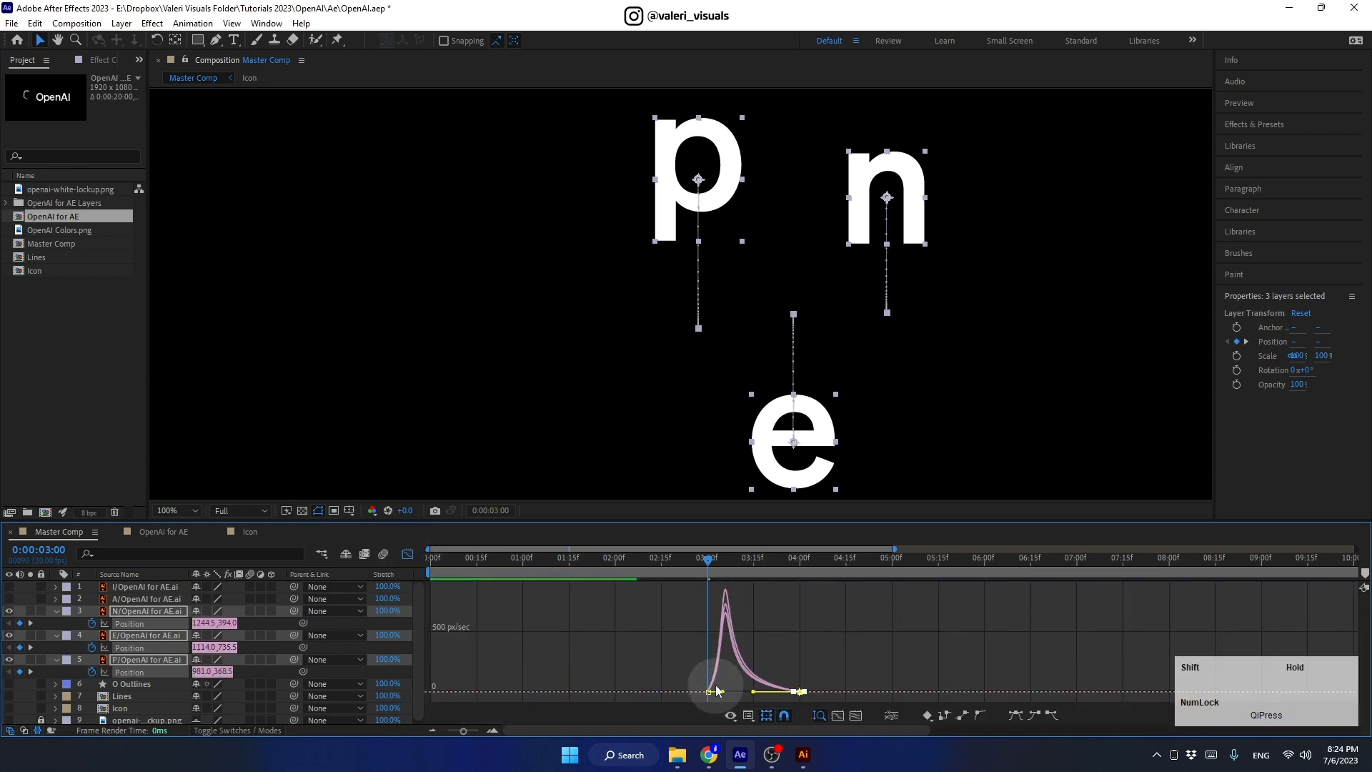
pyautogui.press('space')
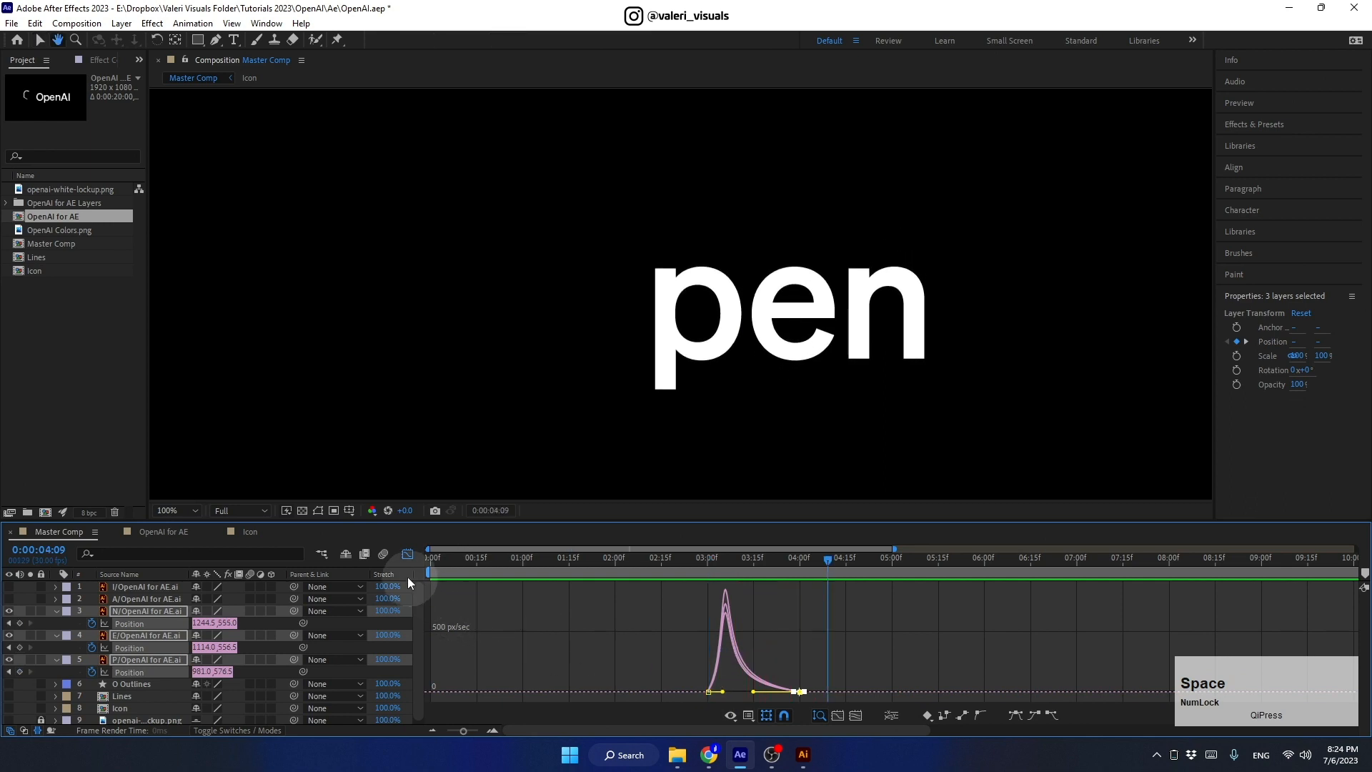
pyautogui.click(407, 555)
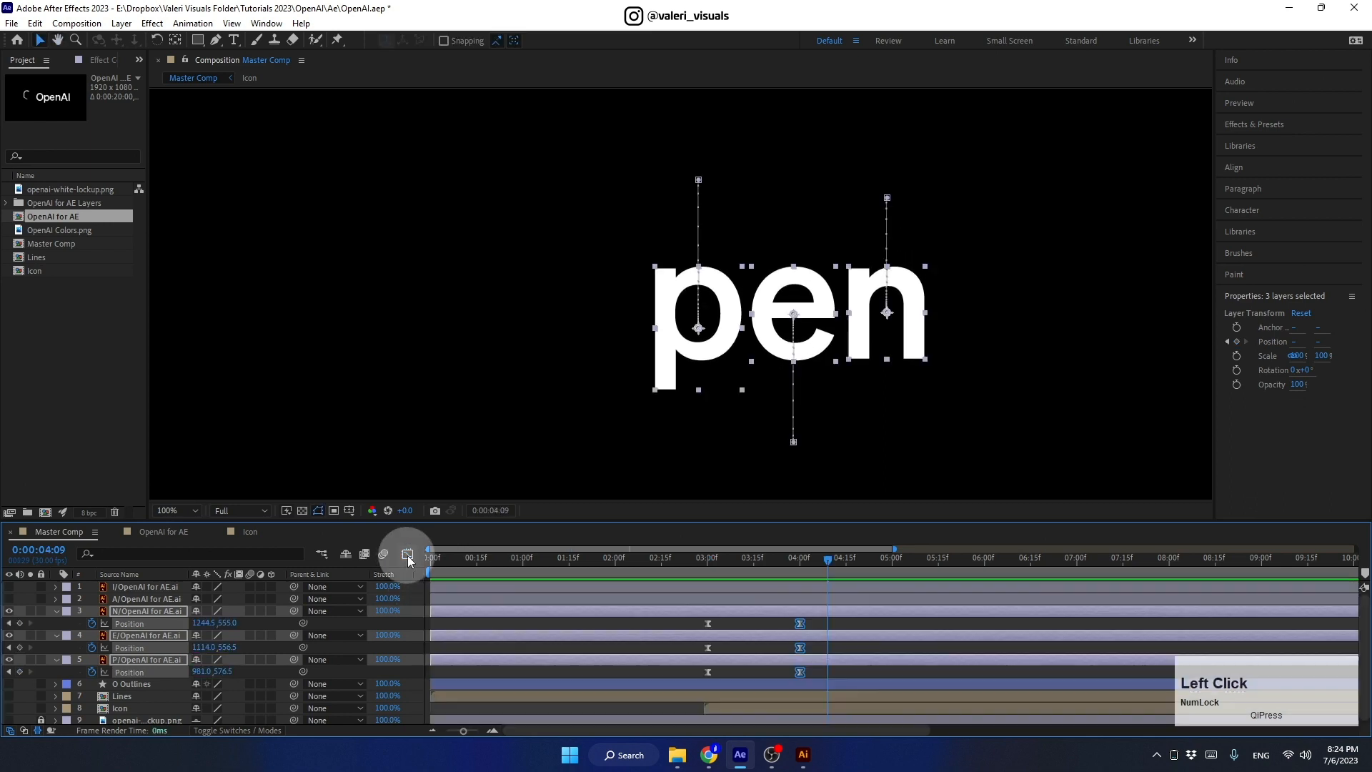
# Step: Stagger the letter layers so E starts about 4 frames after P and N about 4 frames after E, and preview
pyautogui.click(705, 561)
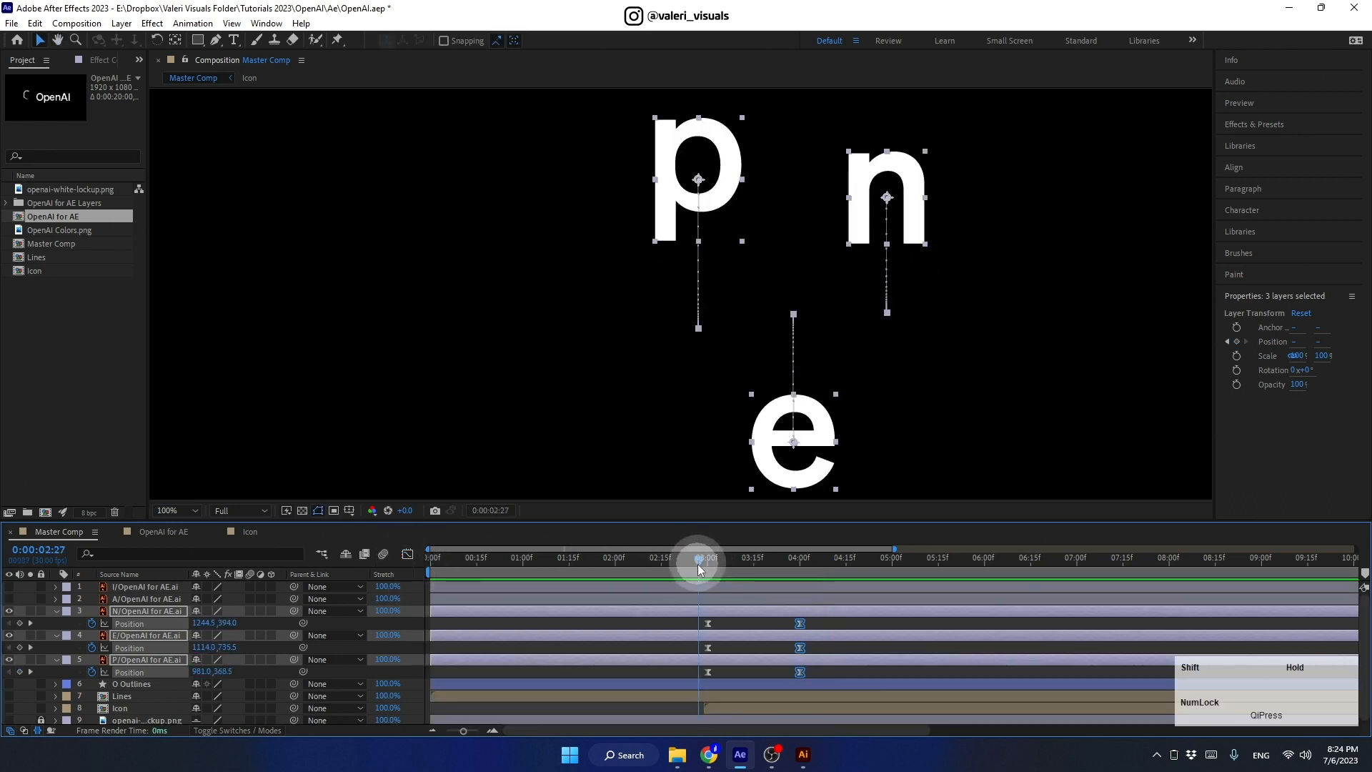
pyautogui.moveTo(706, 568); pyautogui.dragTo(710, 571)
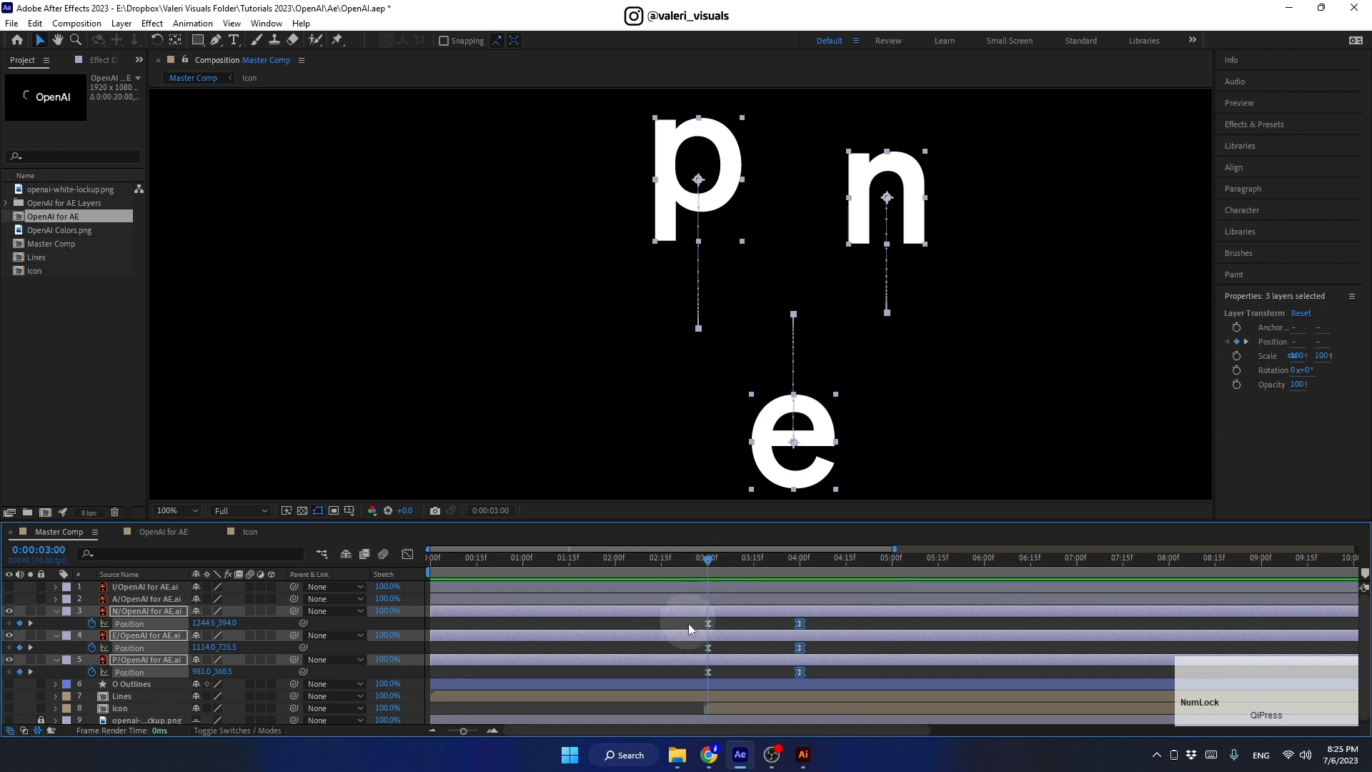
pyautogui.click(664, 649)
pyautogui.click(668, 636)
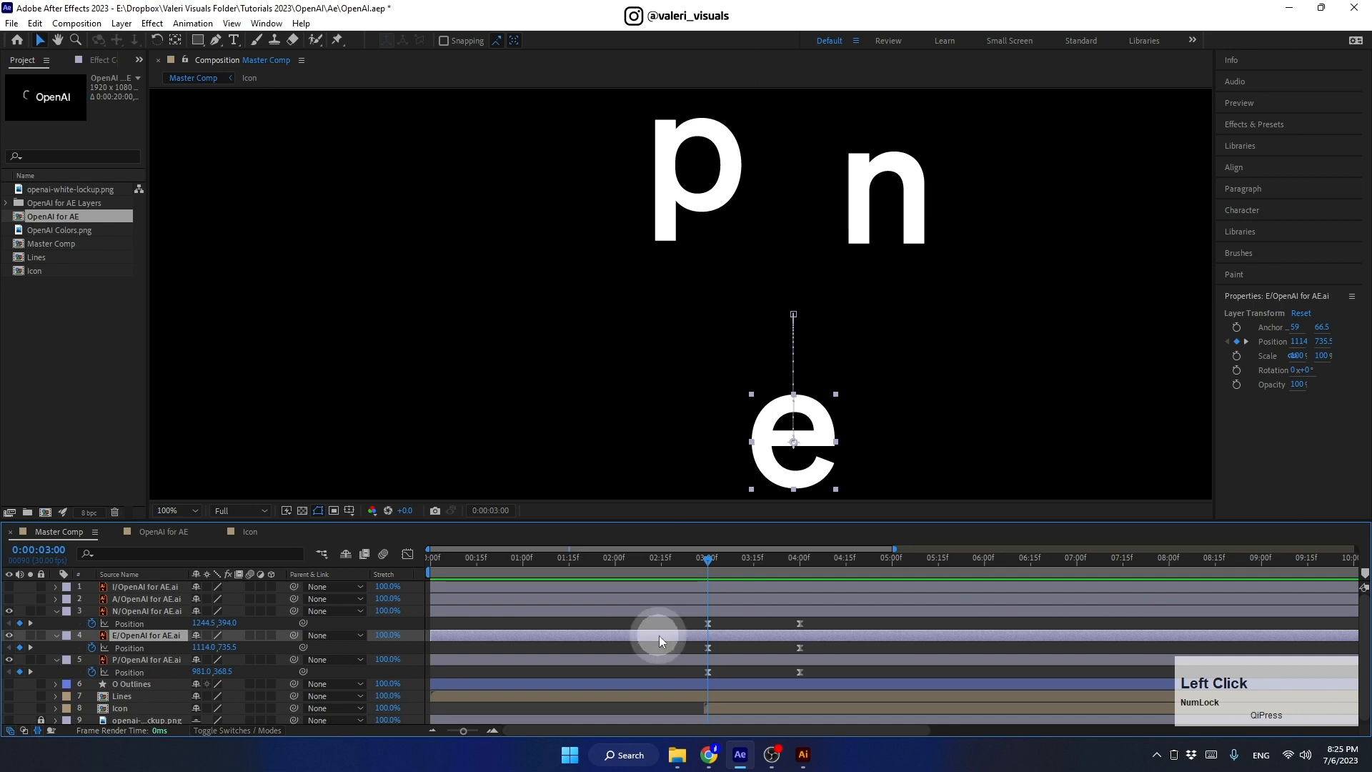
pyautogui.moveTo(659, 636); pyautogui.dragTo(699, 619)
pyautogui.moveTo(709, 561); pyautogui.dragTo(840, 580)
pyautogui.press('space')
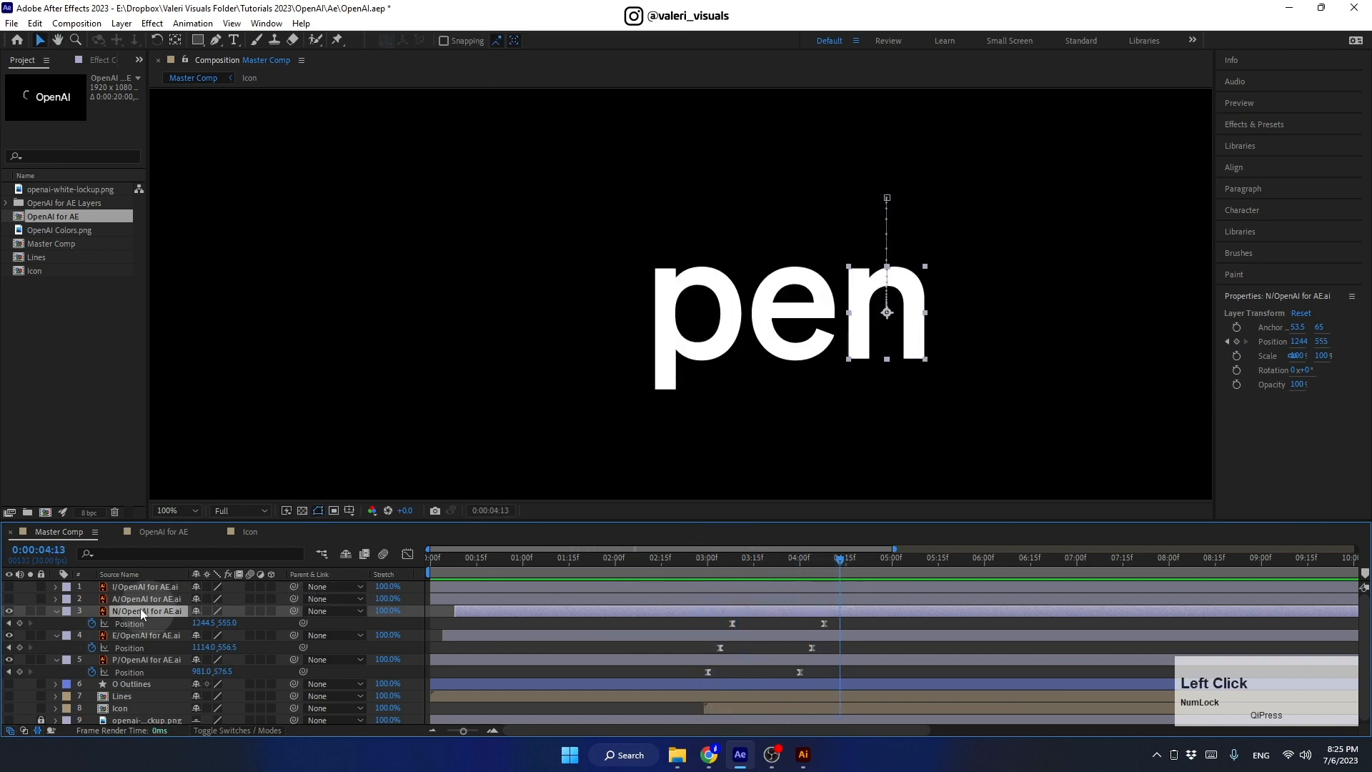
# Step: Collapse the properties of the N, E and P layers and deselect all layers
pyautogui.click(55, 611)
pyautogui.click(56, 623)
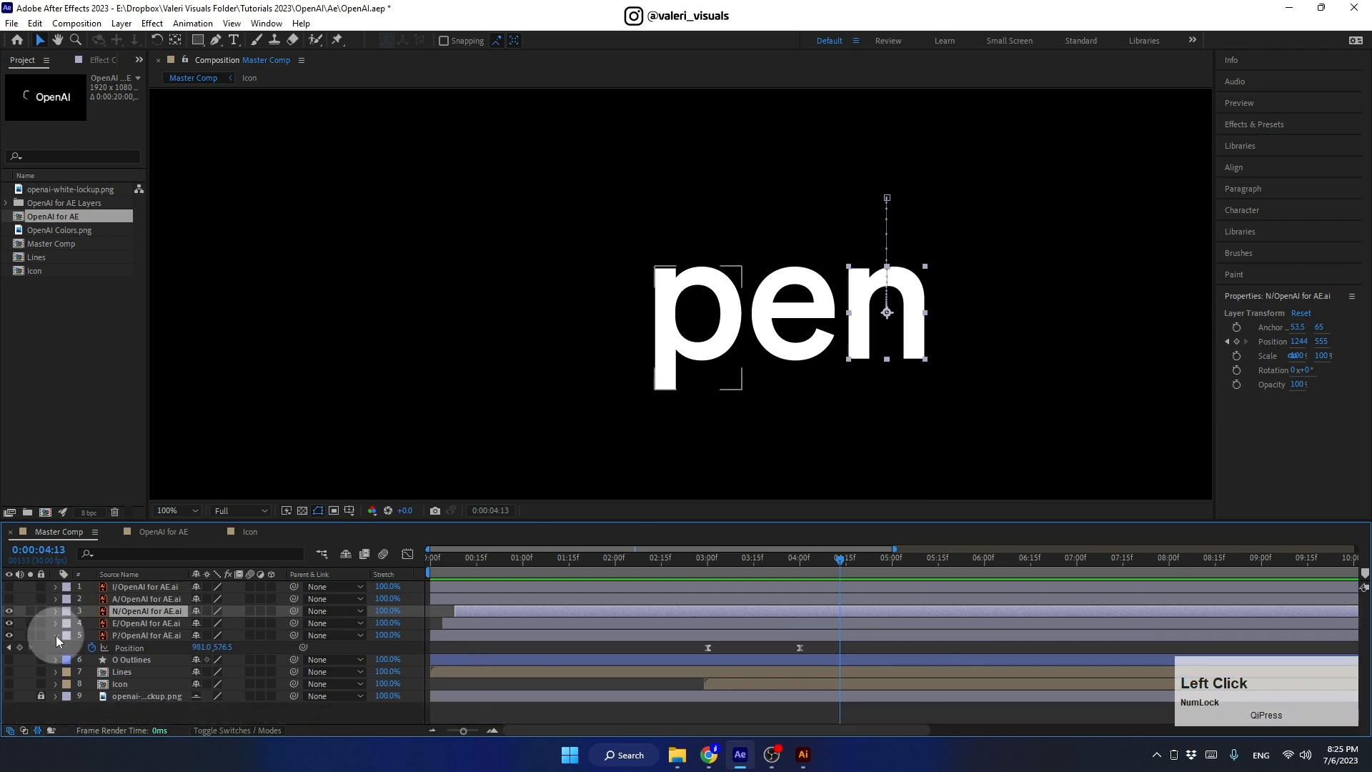
pyautogui.click(56, 635)
pyautogui.click(199, 698)
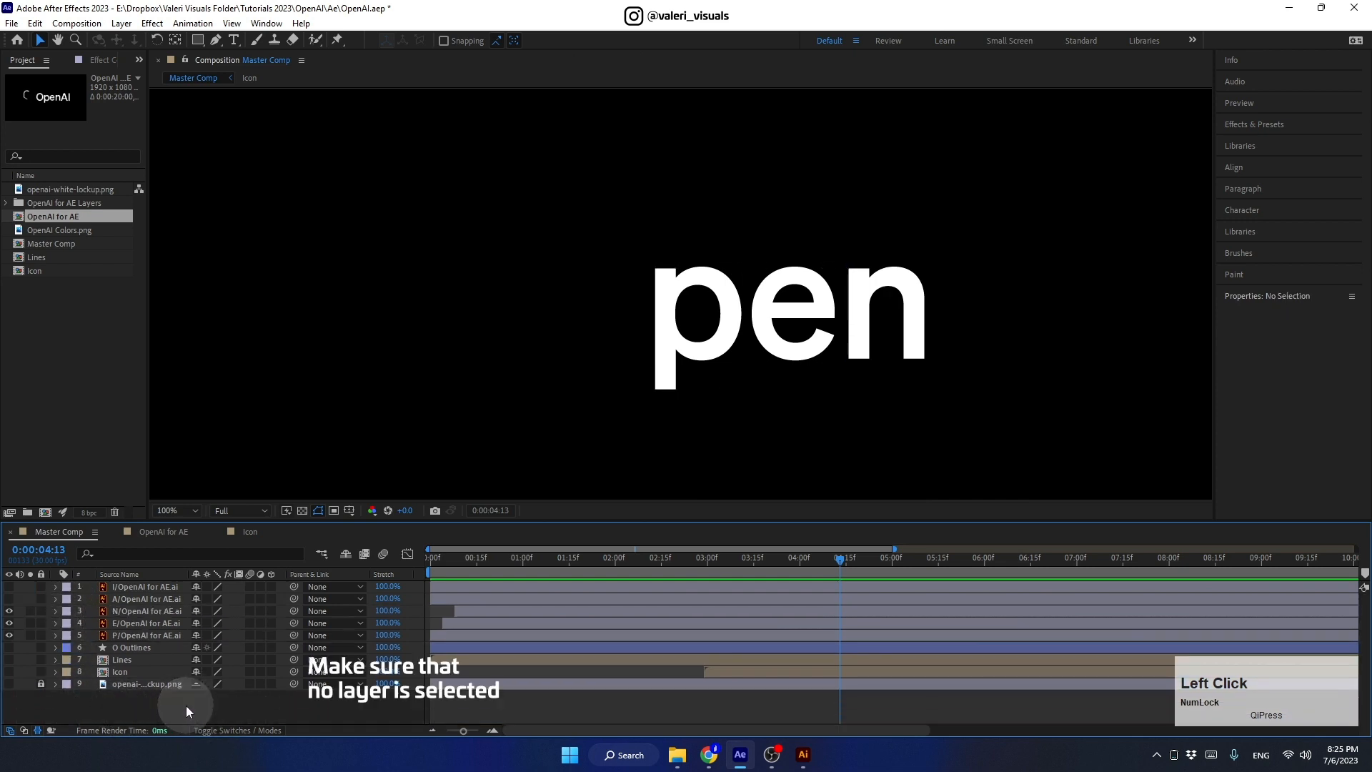
# Step: Activate the Rectangle tool and set its fill to grey 818080 and its stroke to None
pyautogui.click(196, 40)
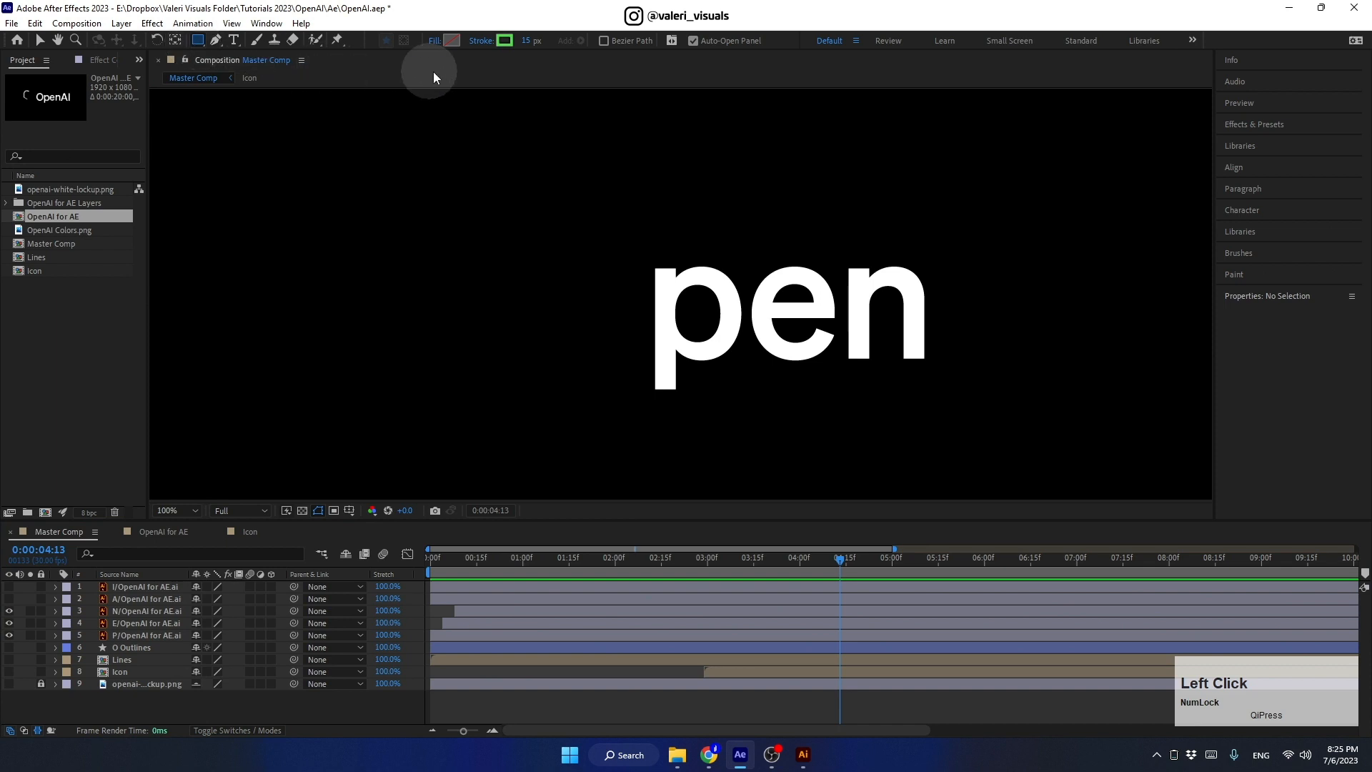
pyautogui.click(451, 41)
pyautogui.click(550, 513)
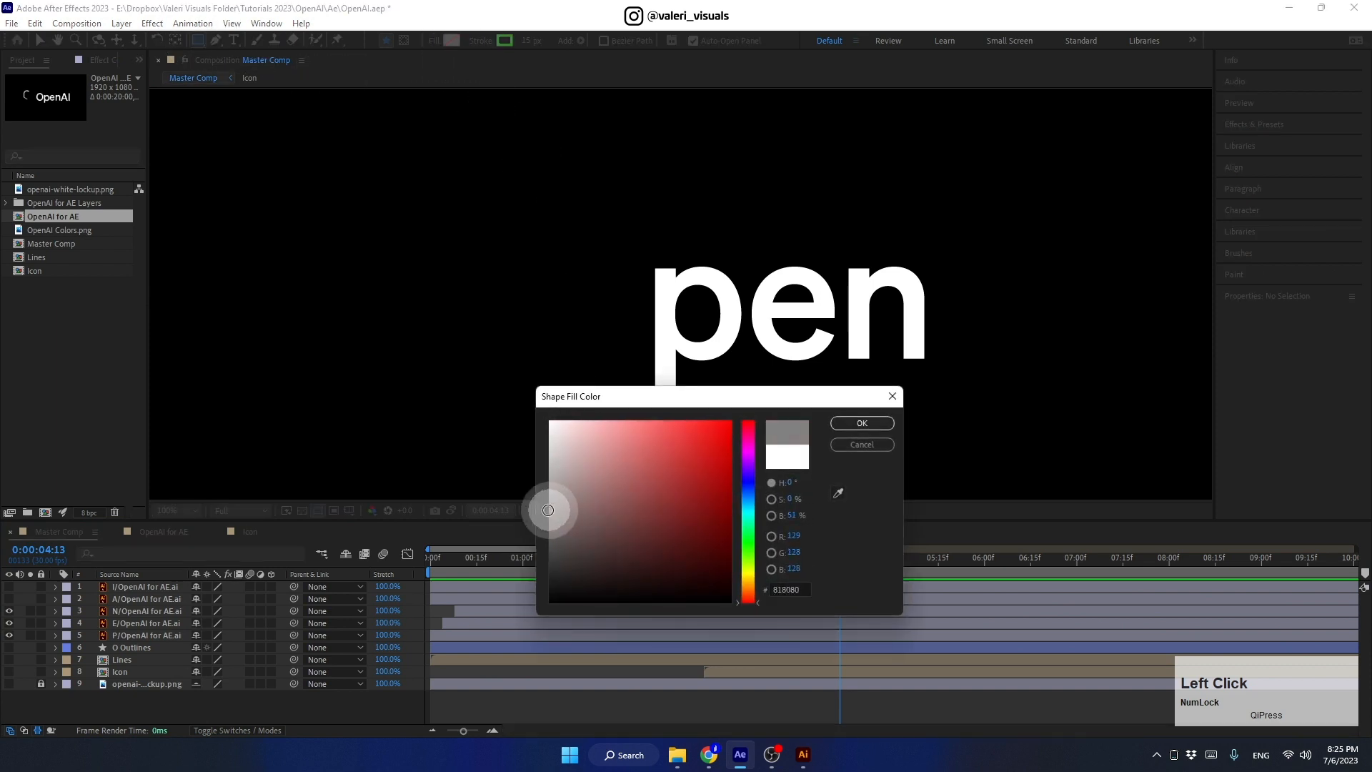
pyautogui.click(883, 426)
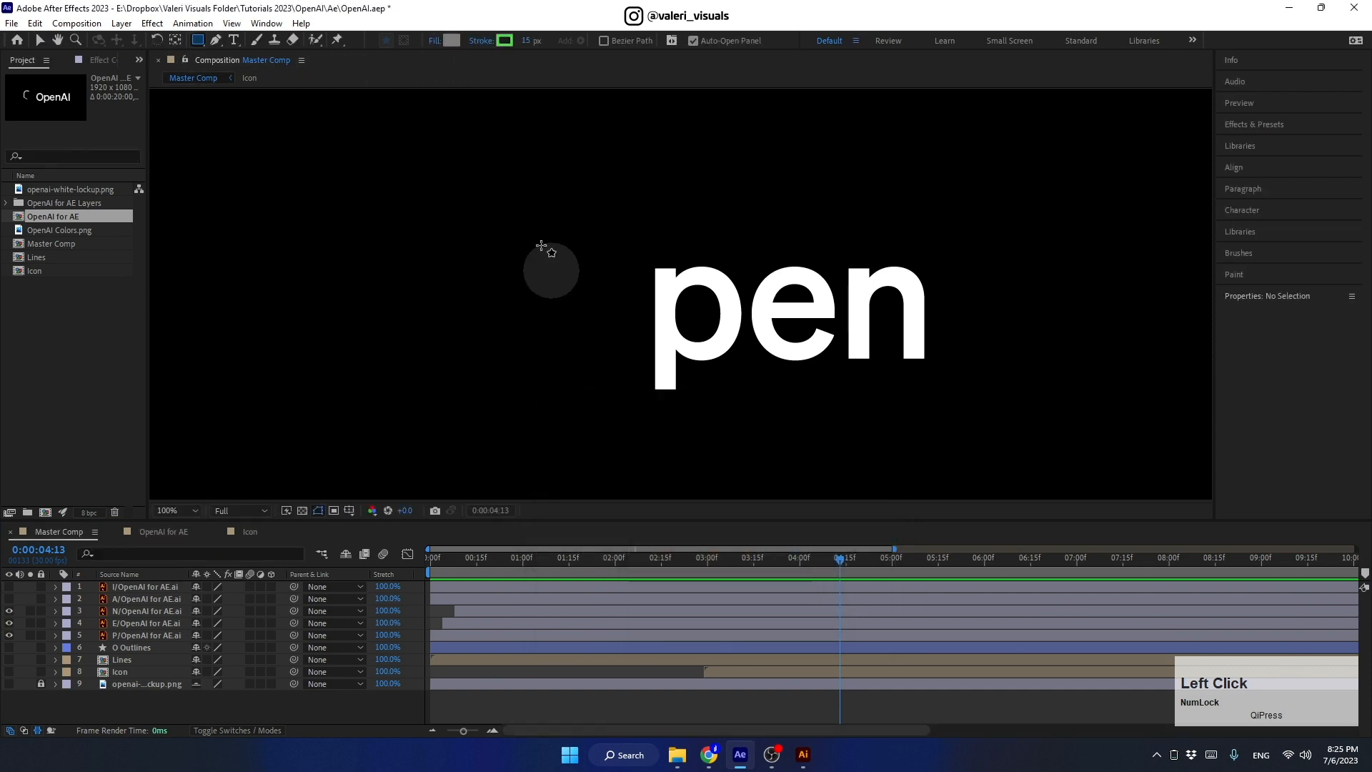
pyautogui.click(475, 41)
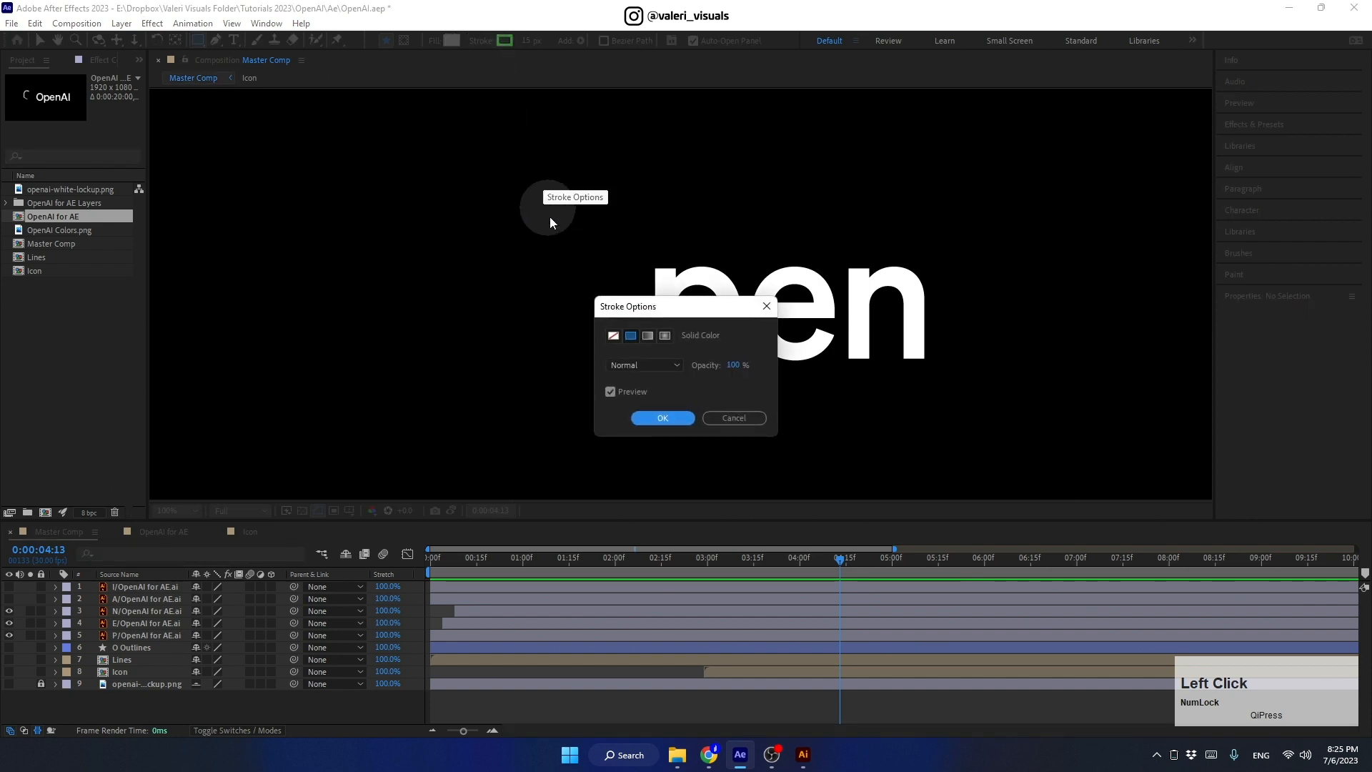
pyautogui.click(613, 335)
pyautogui.click(657, 420)
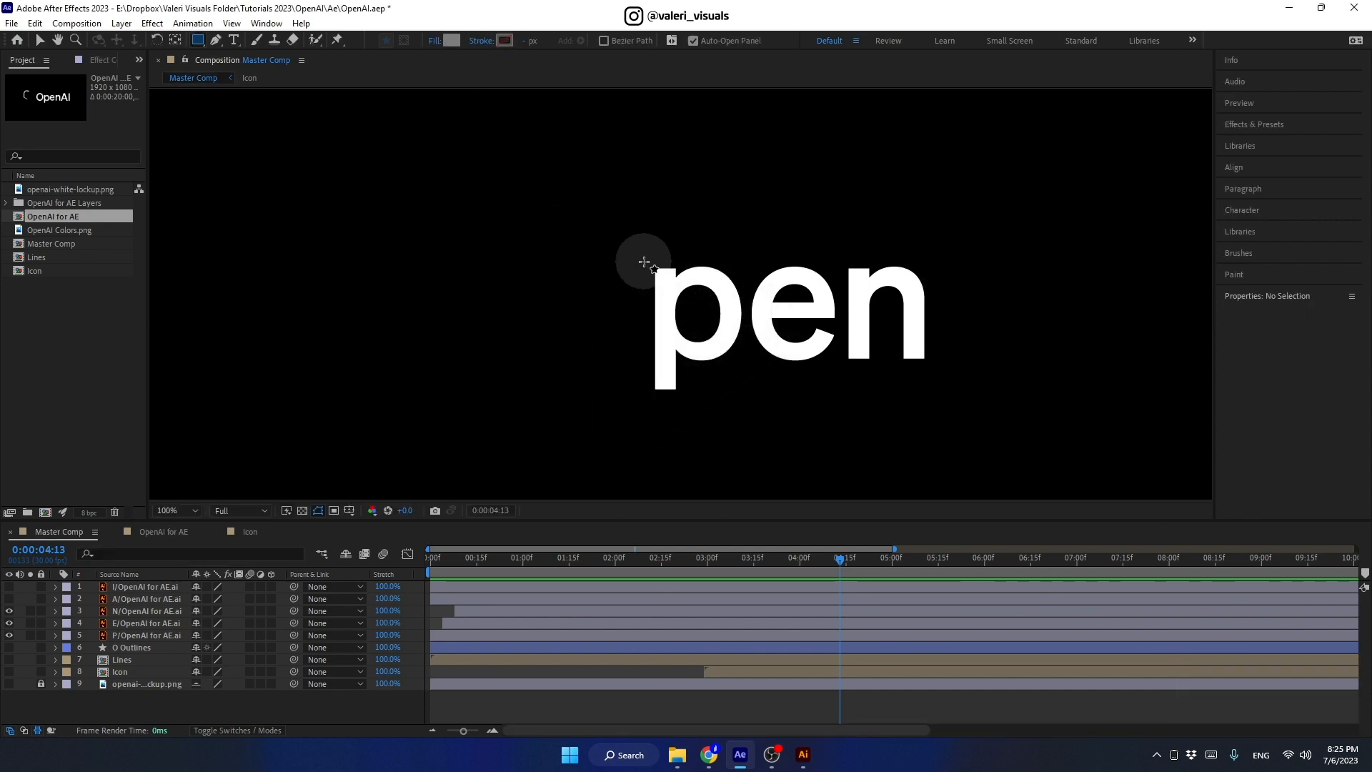
# Step: Draw a grey rectangle covering the letters p, e and n, and rename its layer Matte
pyautogui.moveTo(643, 262)
pyautogui.mouseDown()
pyautogui.moveTo(808, 367)
pyautogui.moveTo(949, 394)
pyautogui.moveTo(882, 398)
pyautogui.moveTo(932, 398)
pyautogui.mouseUp()
pyautogui.click(129, 592)
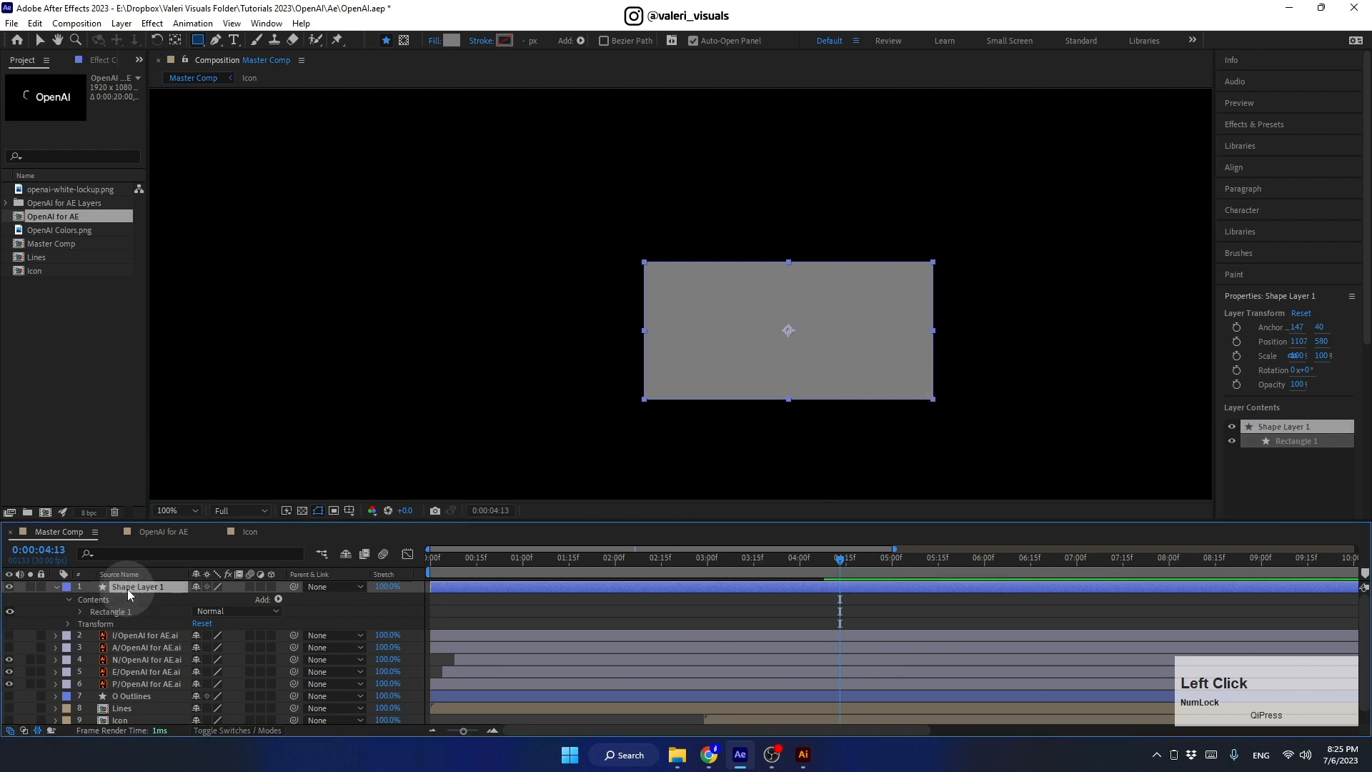
pyautogui.press('Return')
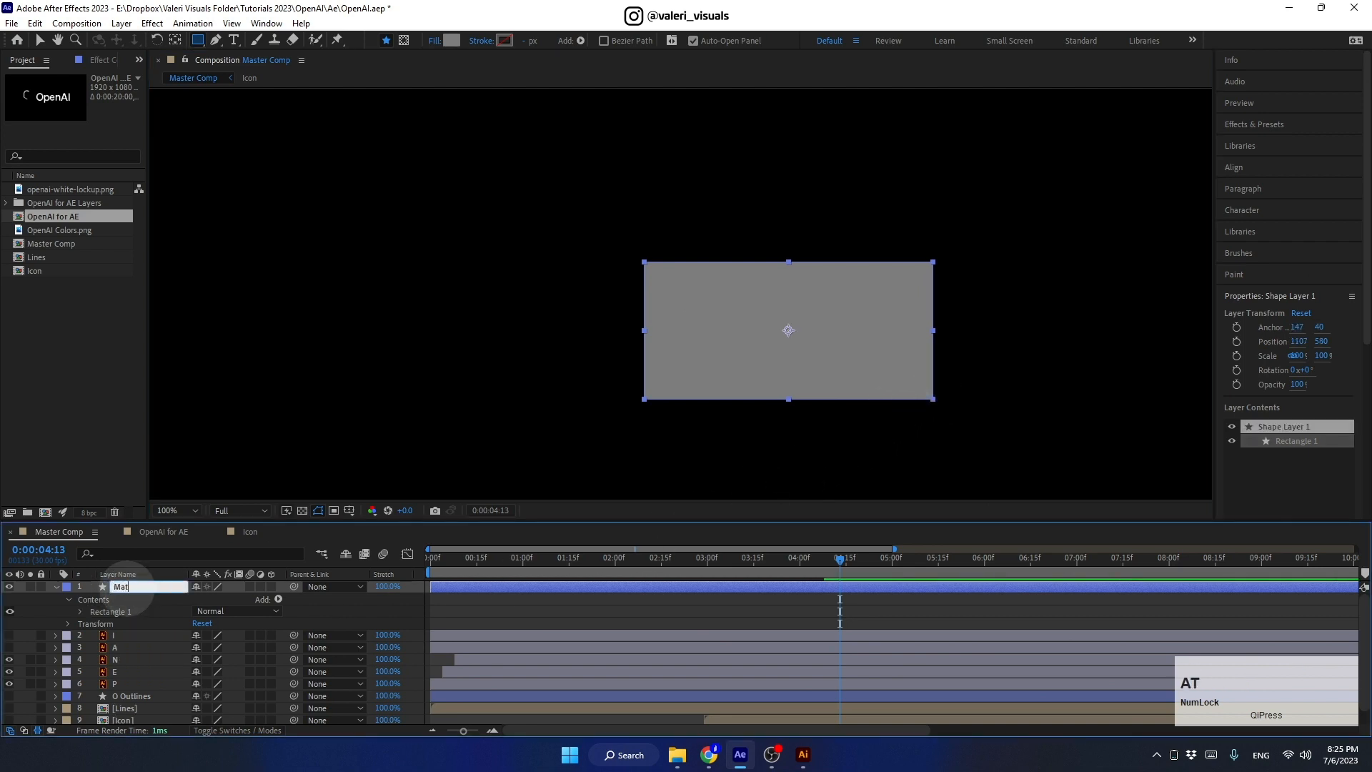
pyautogui.click(56, 587)
# Step: Move the Matte layer directly above the N layer and set its label color to None
pyautogui.moveTo(122, 587); pyautogui.dragTo(120, 626)
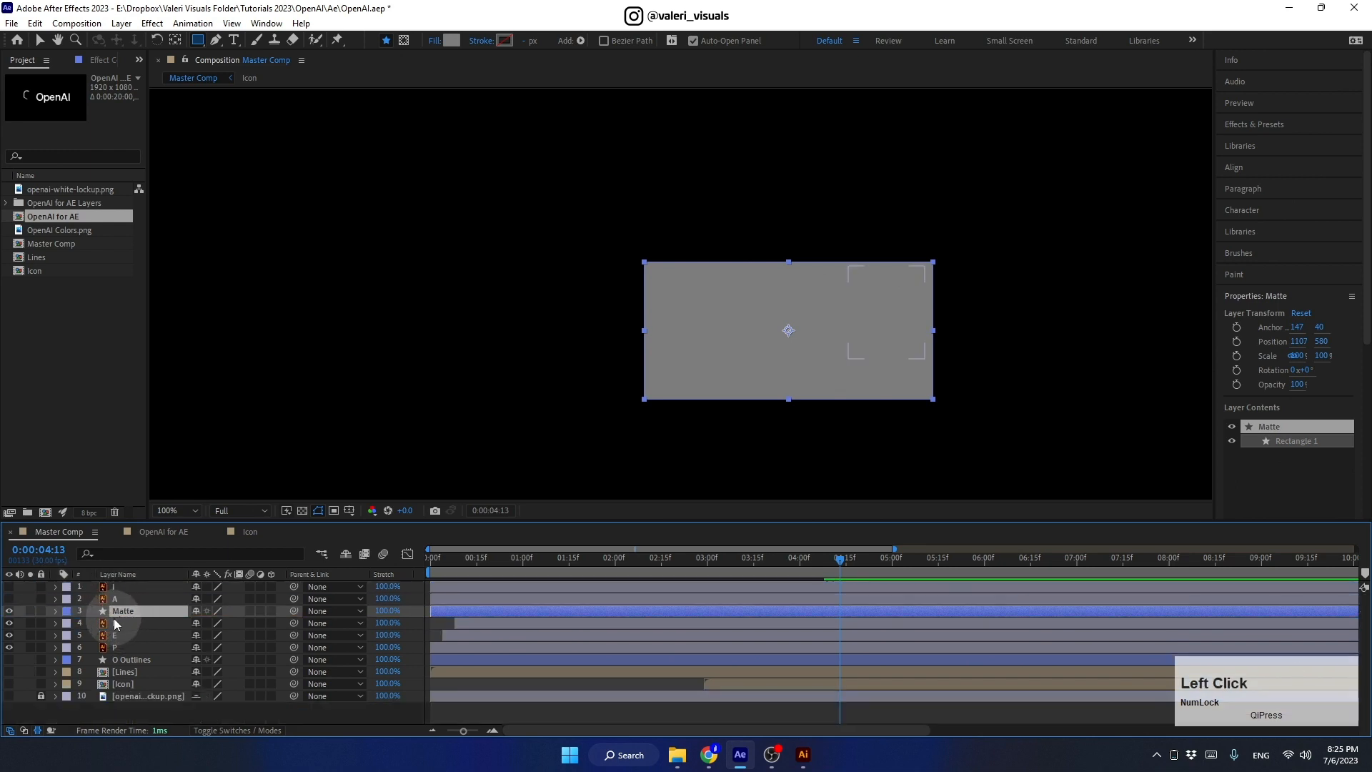
pyautogui.click(67, 611)
pyautogui.click(83, 328)
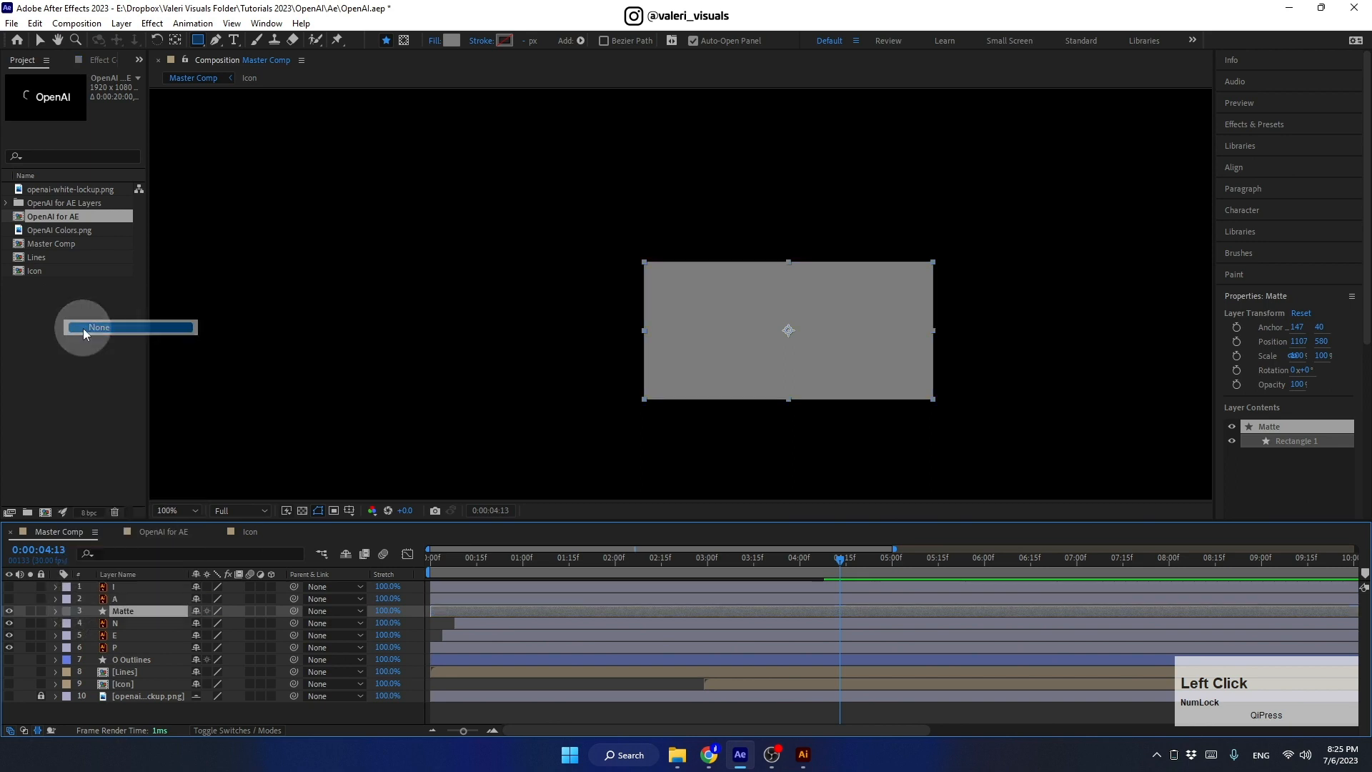
# Step: Use the Matte layer as the track matte for the N, E and P layers
pyautogui.click(127, 621)
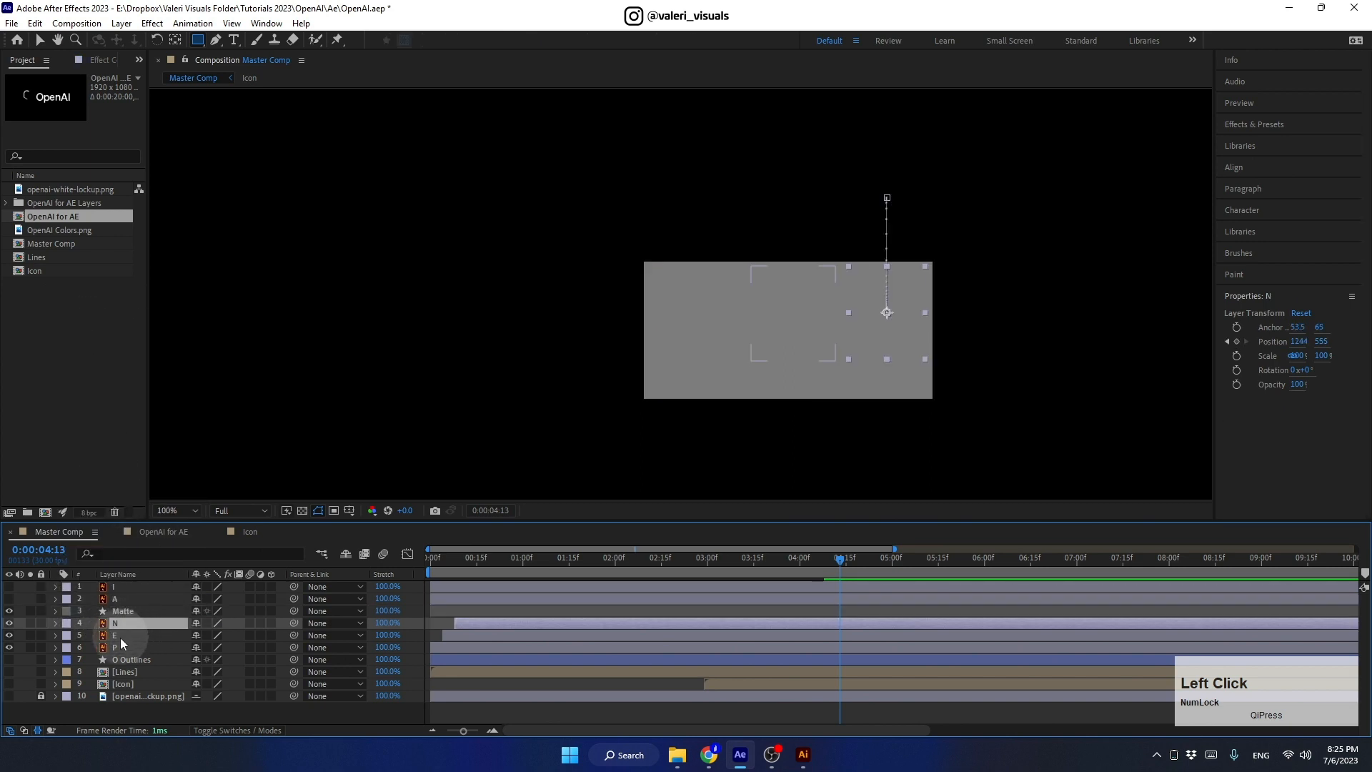
pyautogui.keyDown('shift'); pyautogui.click(119, 646); pyautogui.keyUp('shift')
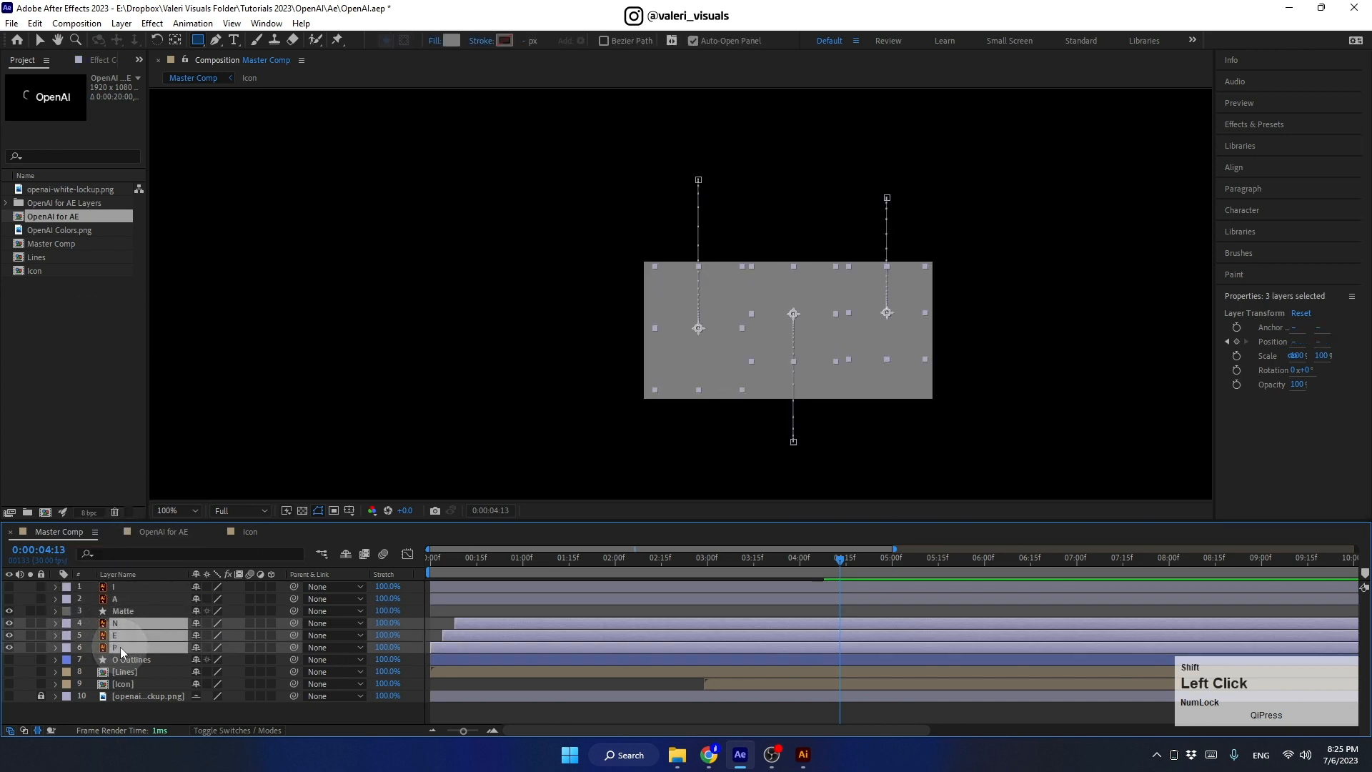
pyautogui.click(203, 729)
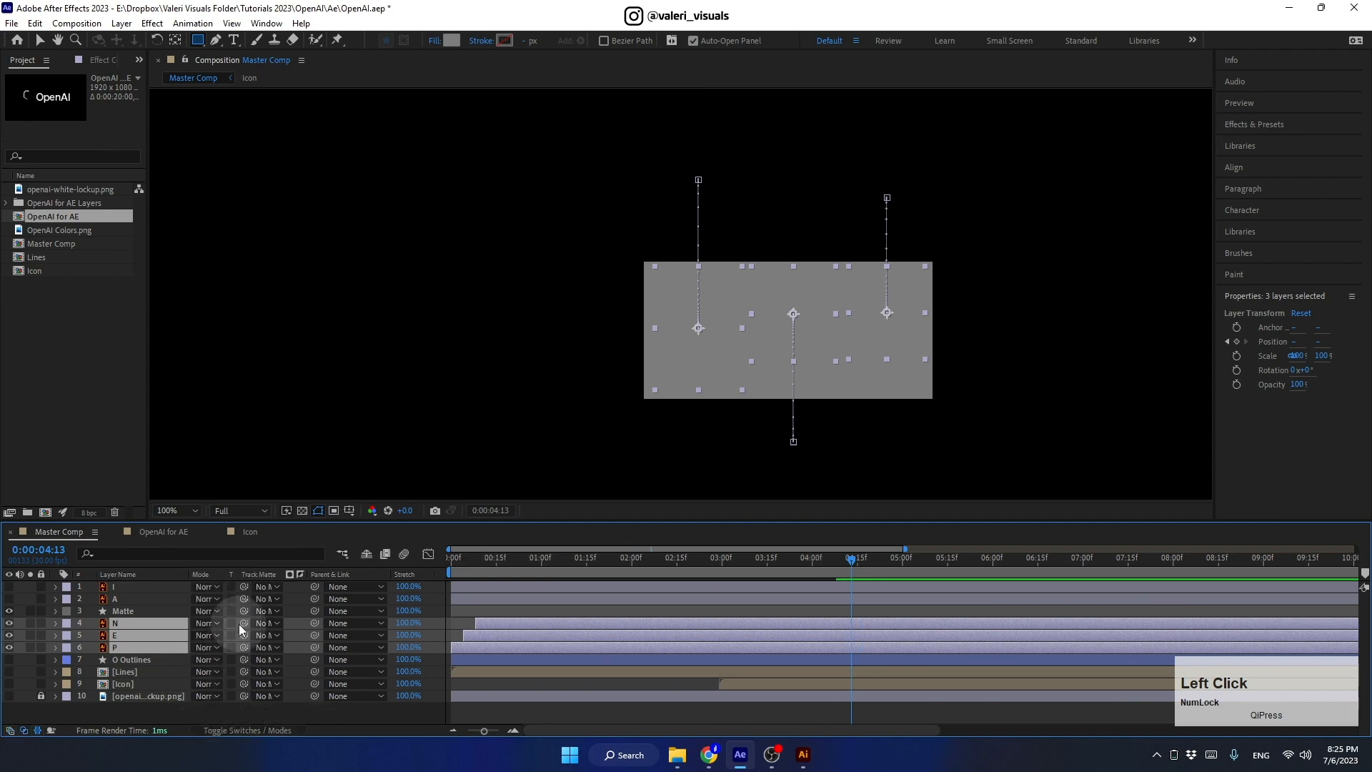
pyautogui.moveTo(242, 624); pyautogui.dragTo(124, 615)
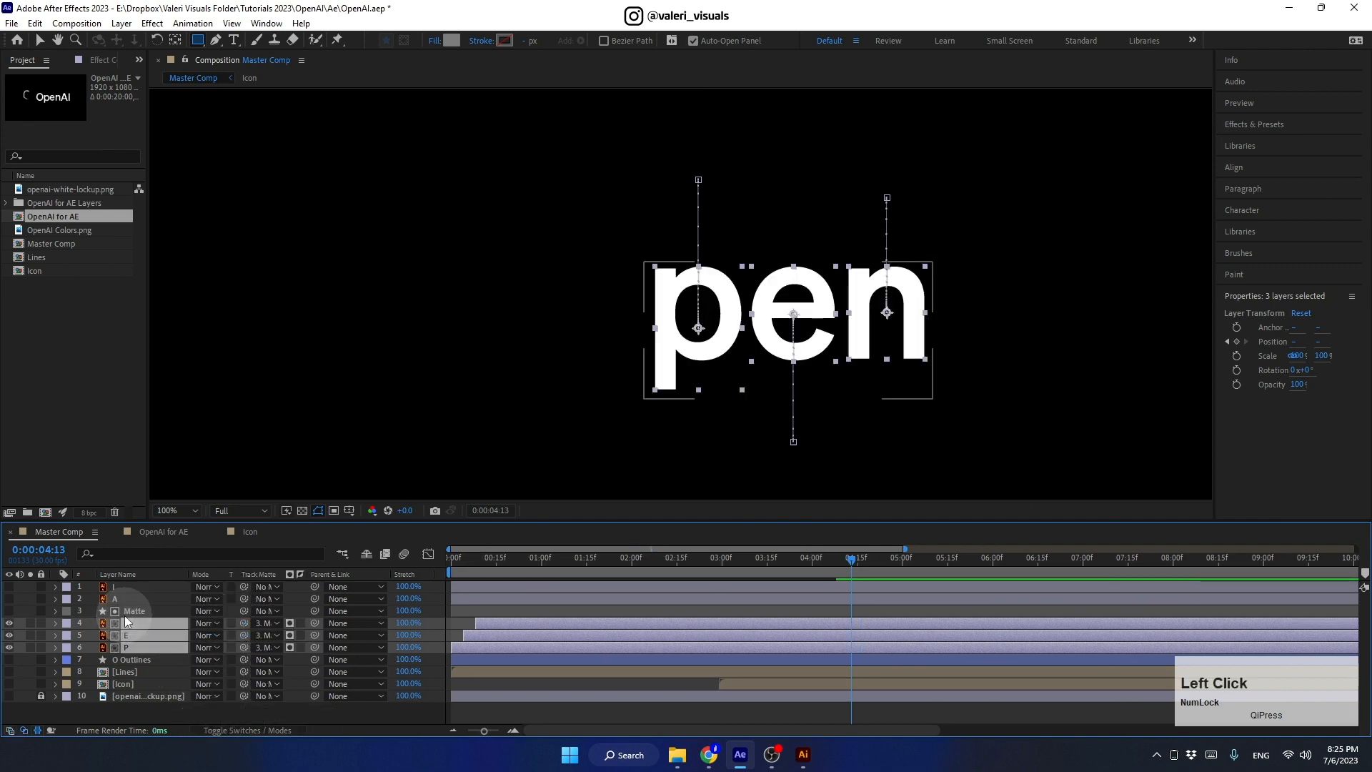
# Step: Lower the E layer's Position keyframe at 0:00:03:04 to 1114, 769.5 so the letter starts outside the matte
pyautogui.moveTo(836, 557); pyautogui.dragTo(710, 590)
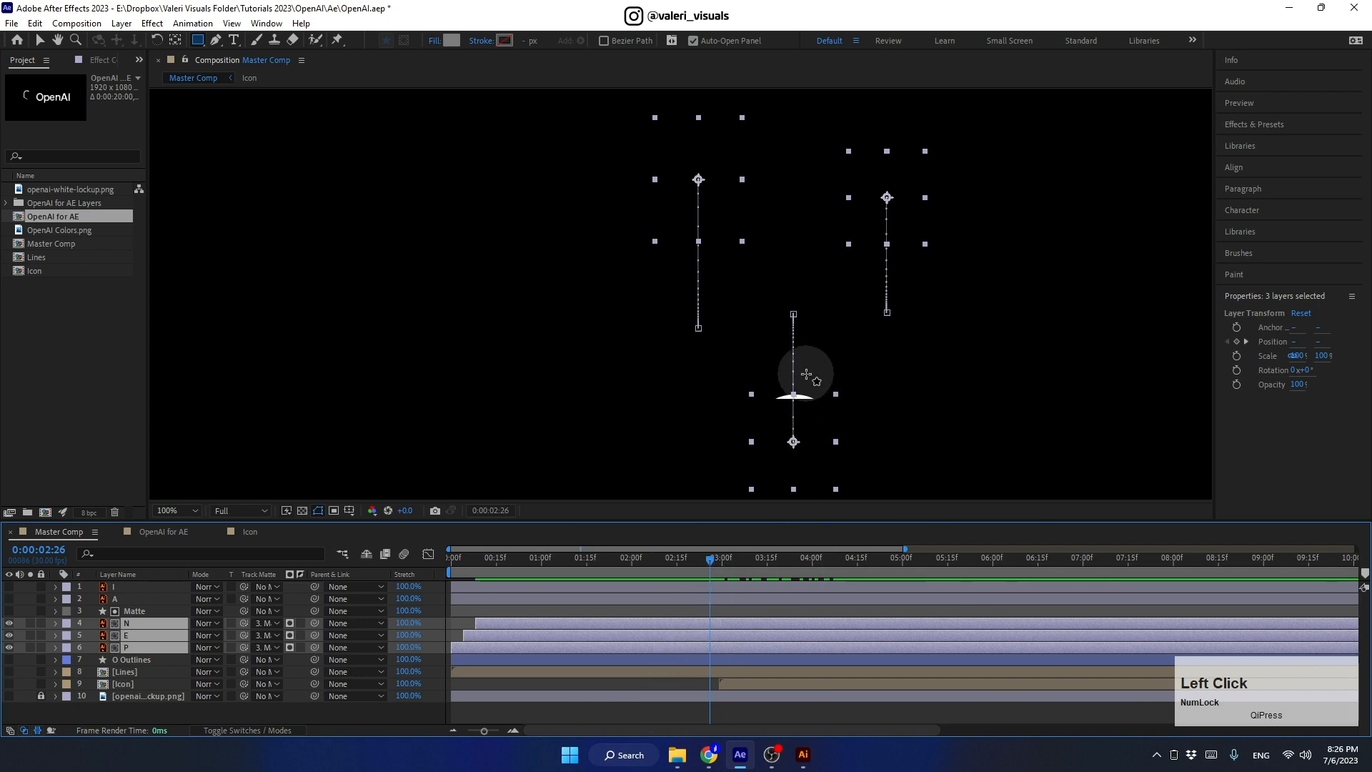
pyautogui.click(38, 41)
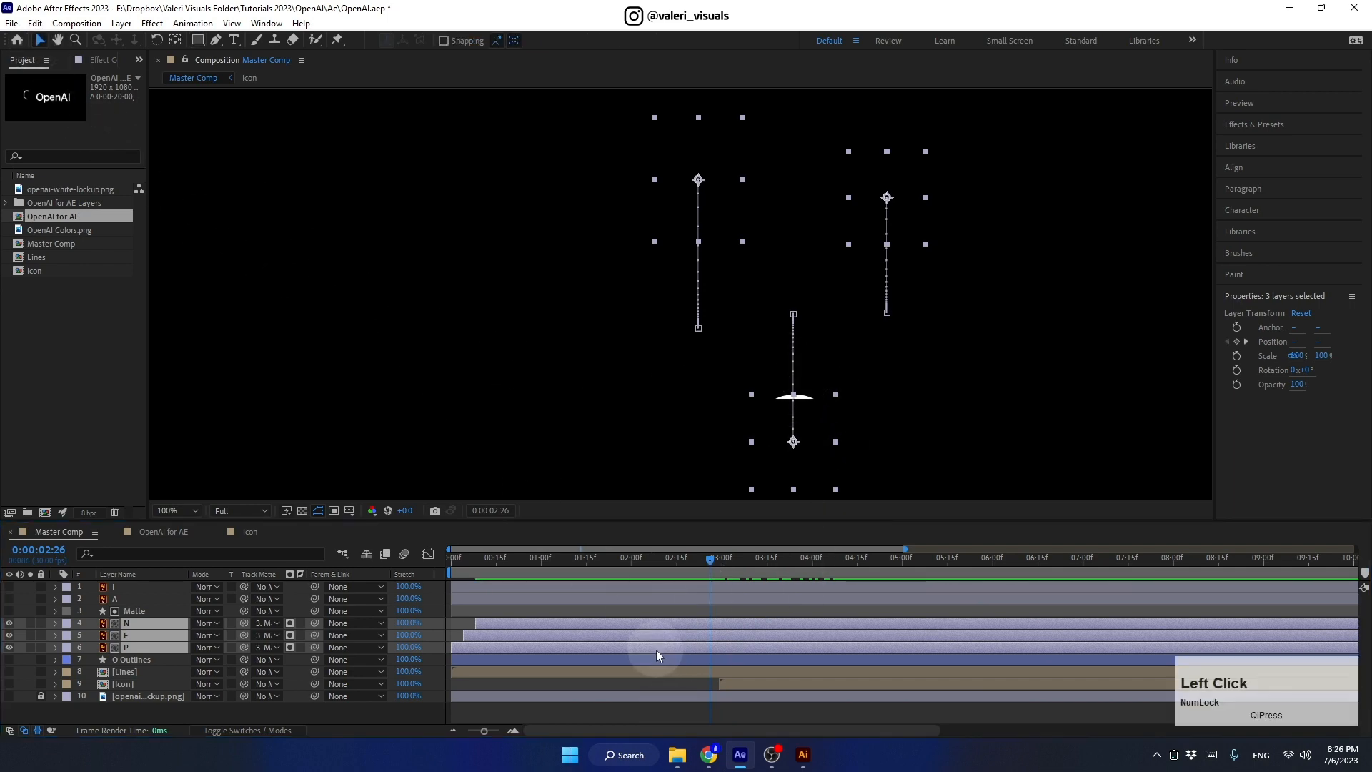
pyautogui.click(656, 610)
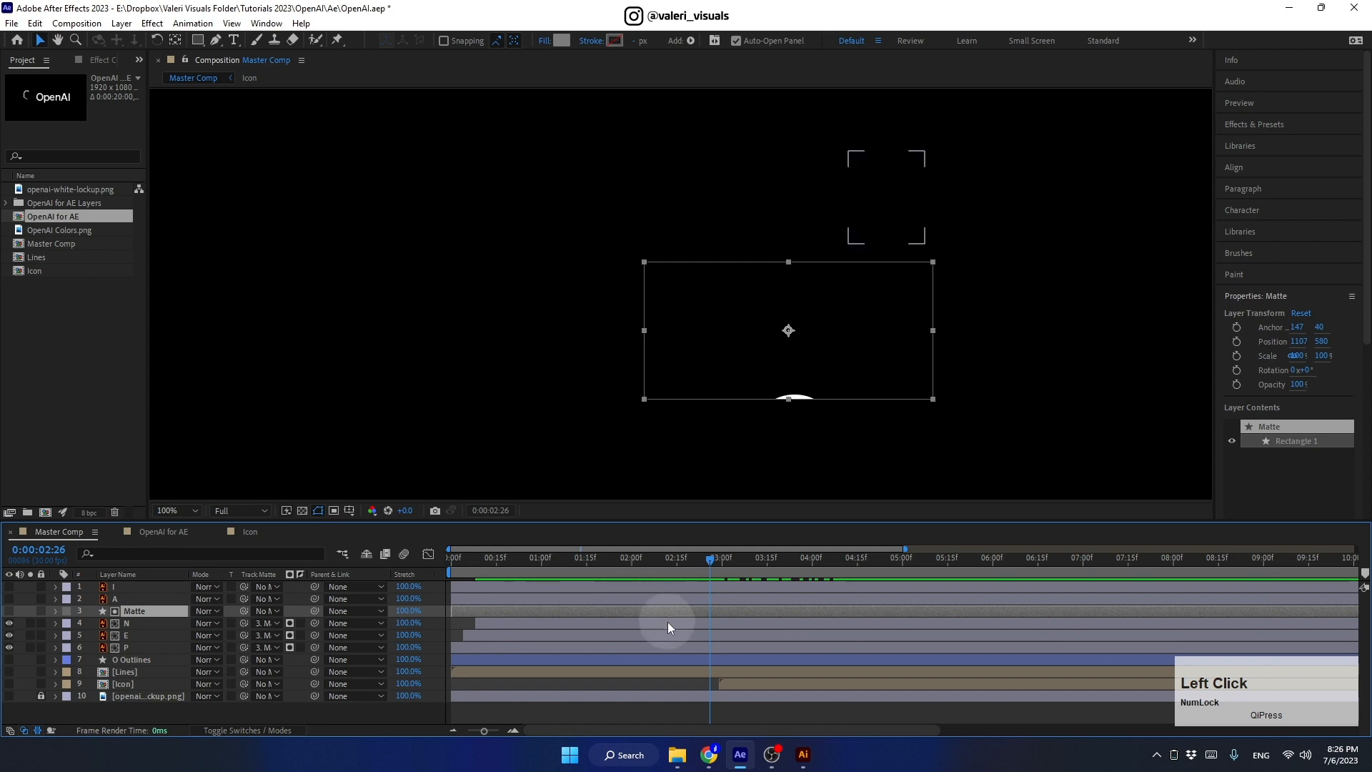
pyautogui.click(667, 622)
pyautogui.click(672, 635)
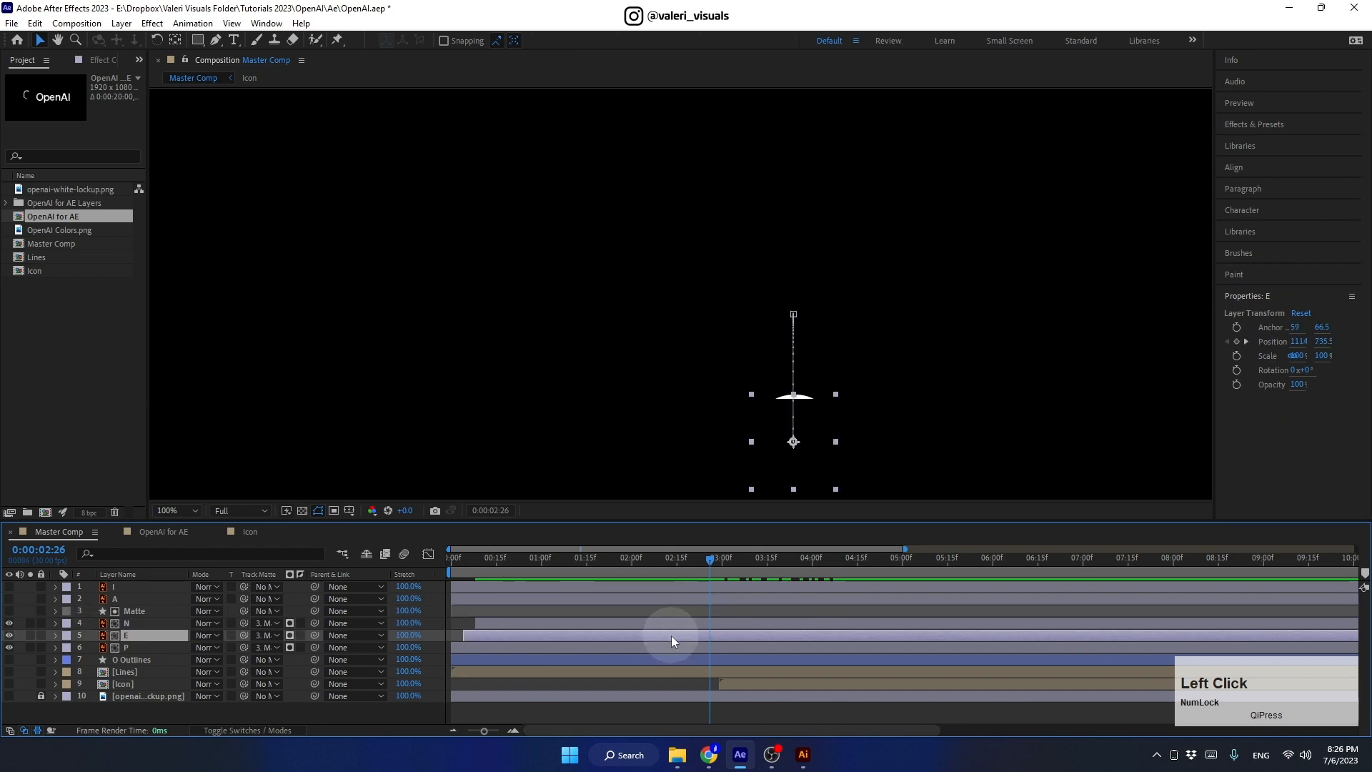
pyautogui.press('u')
pyautogui.moveTo(714, 569); pyautogui.dragTo(728, 571)
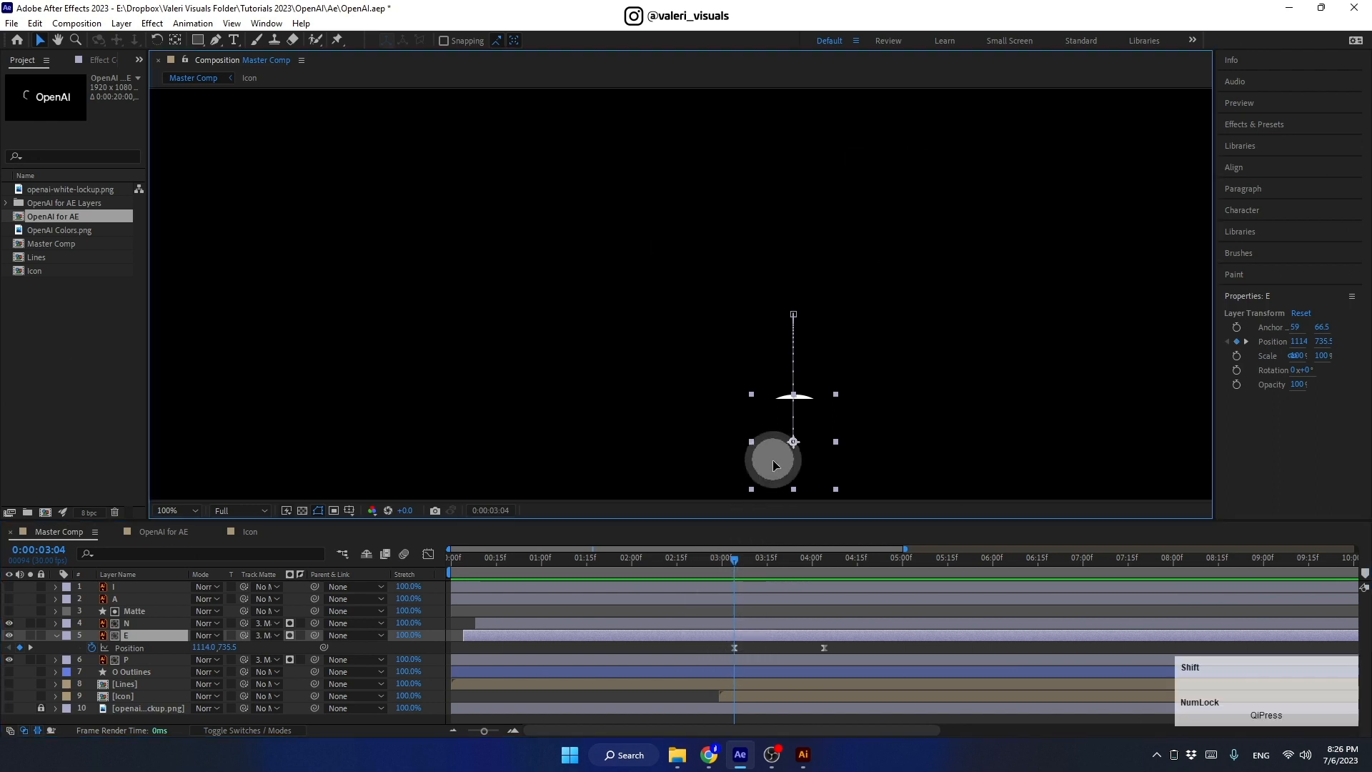
pyautogui.moveTo(775, 459); pyautogui.dragTo(777, 480)
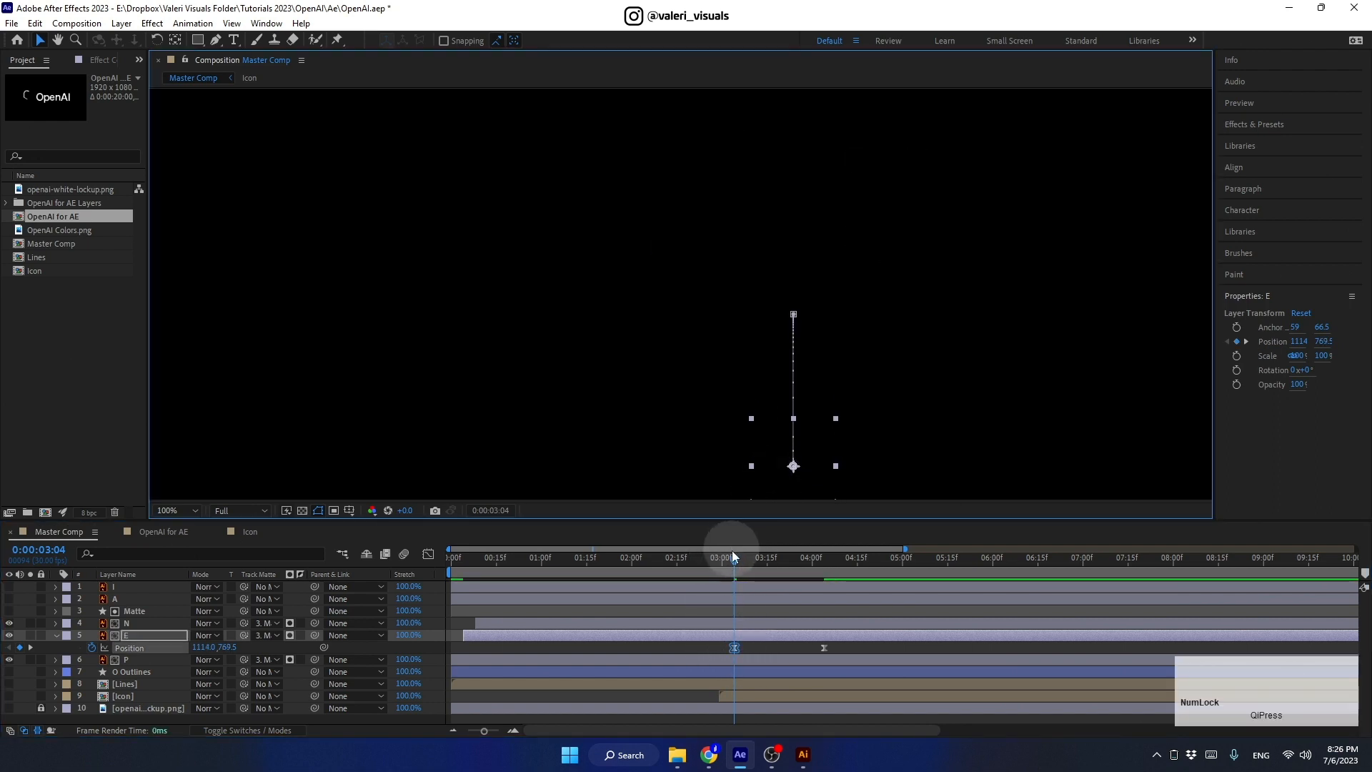
# Step: Preview the matted p, e, n animation and save the project, leaving the E layer collapsed
pyautogui.click(703, 569)
pyautogui.press('space')
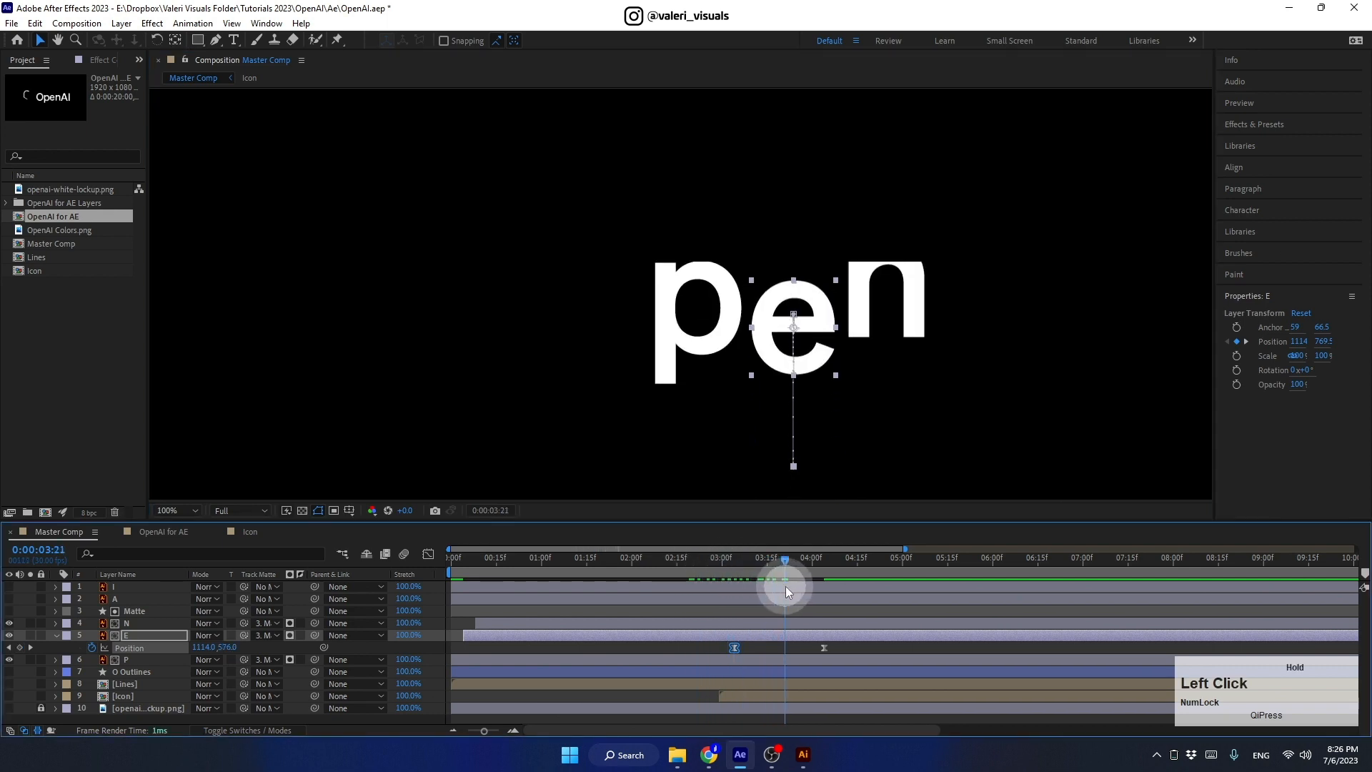
pyautogui.press('space')
pyautogui.press('space')
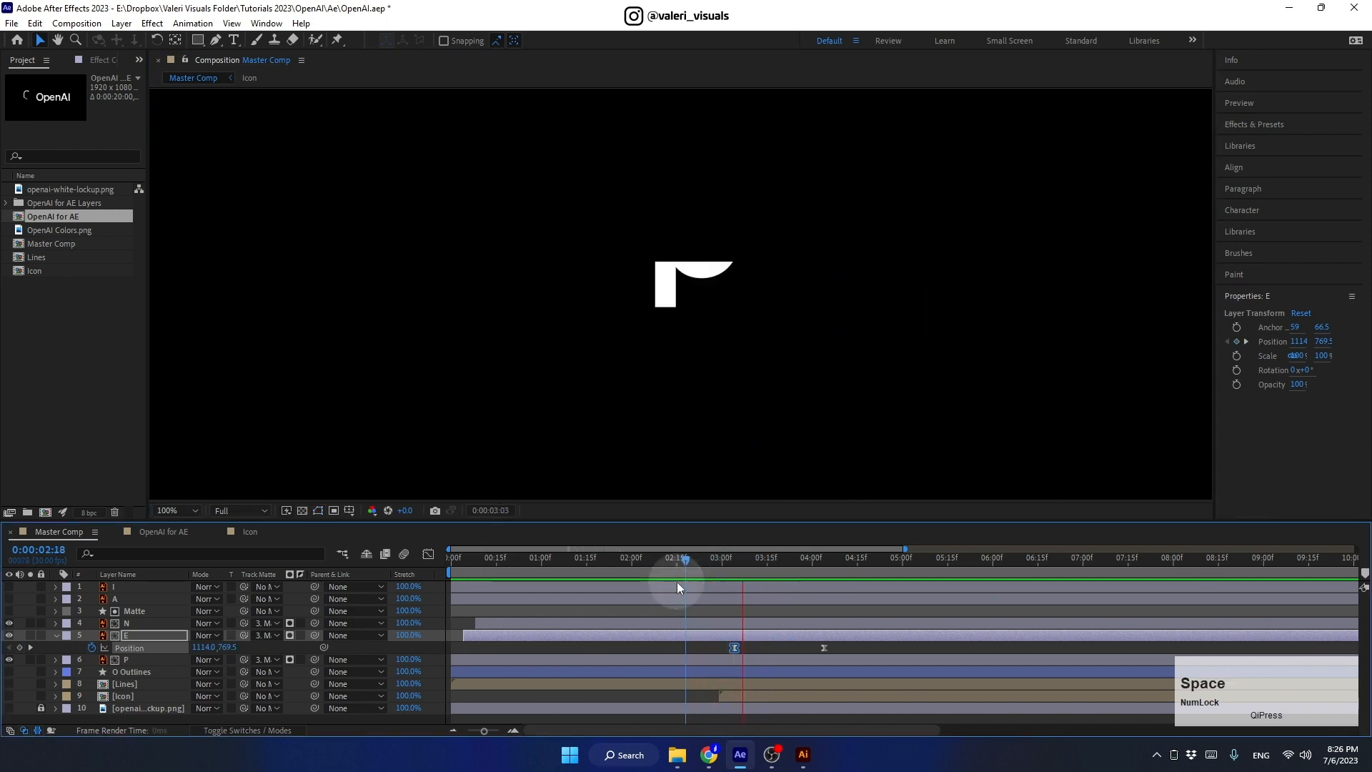
pyautogui.press('space')
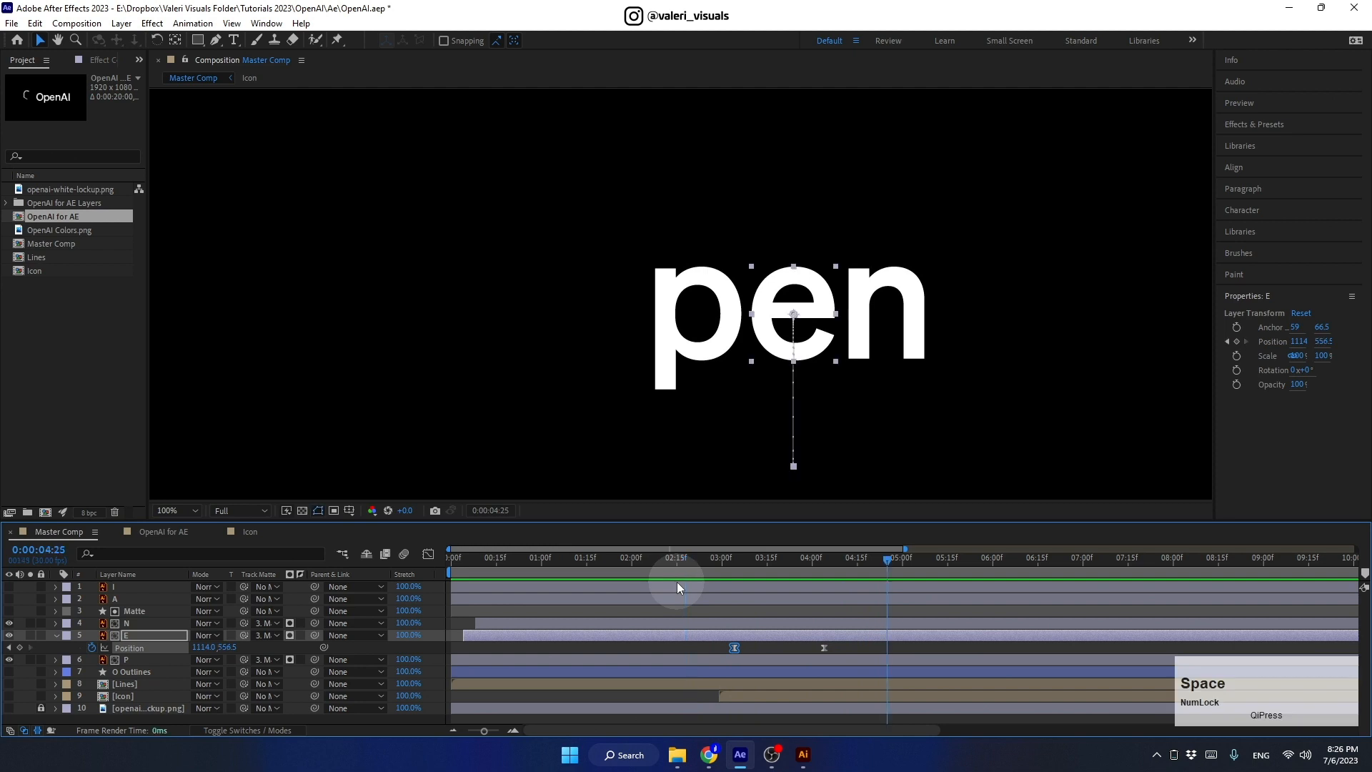
pyautogui.hotkey('ctrl', 's')
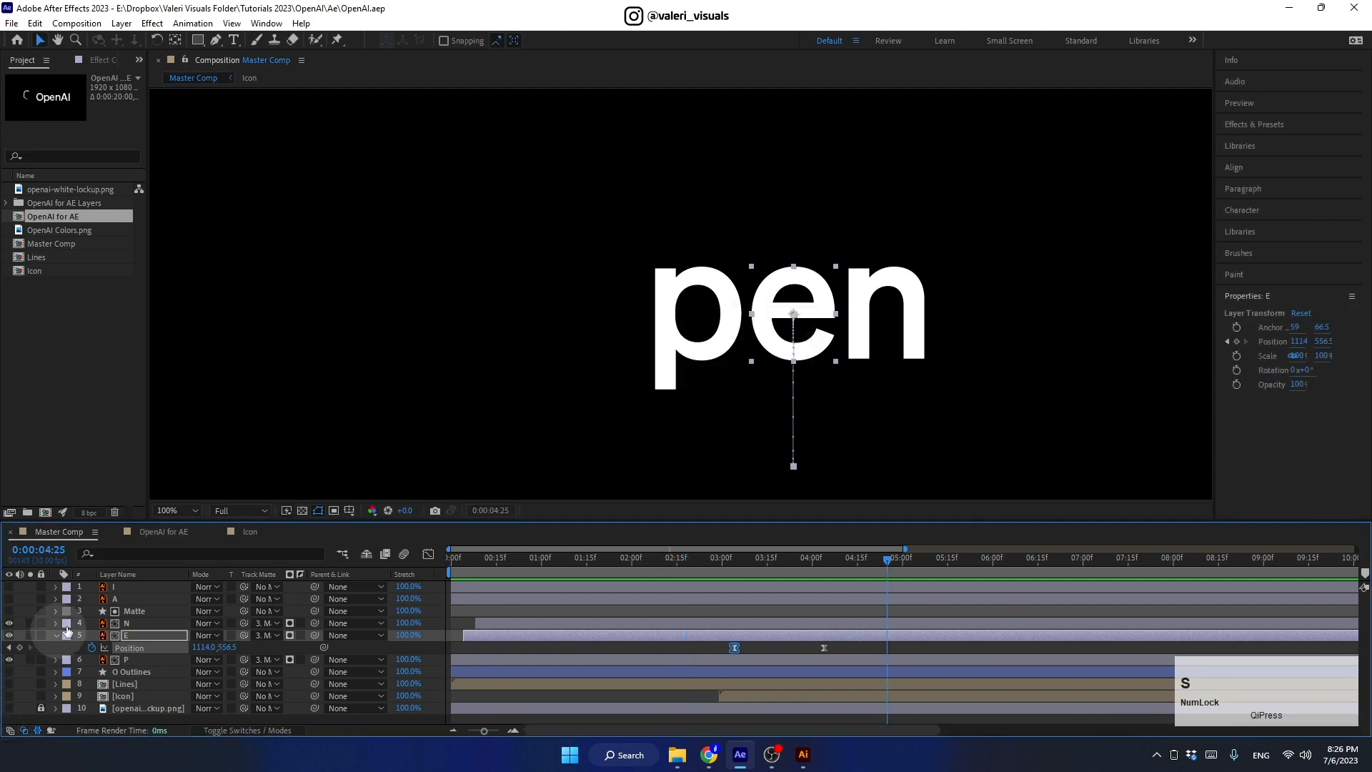
pyautogui.click(55, 636)
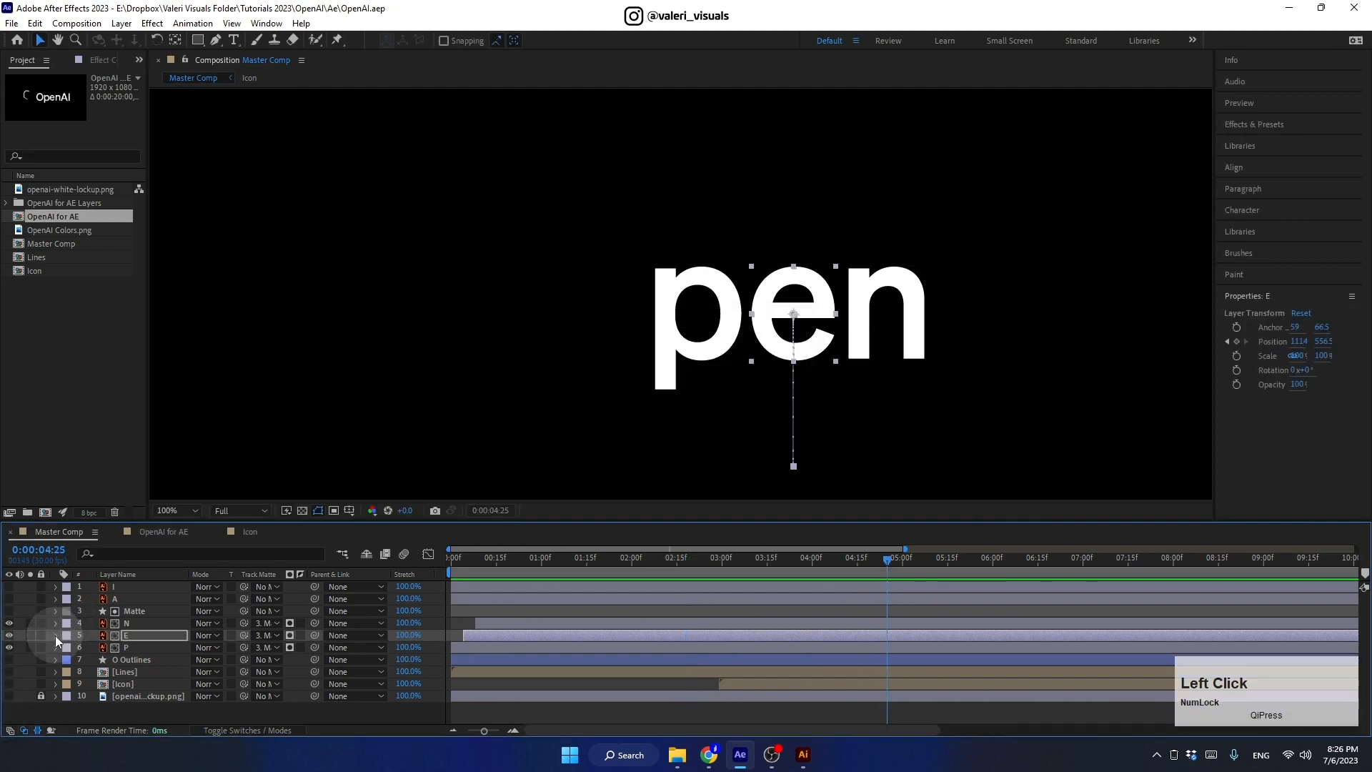
# Step: Make the A and I layers visible in the composition, keeping both selected
pyautogui.click(122, 600)
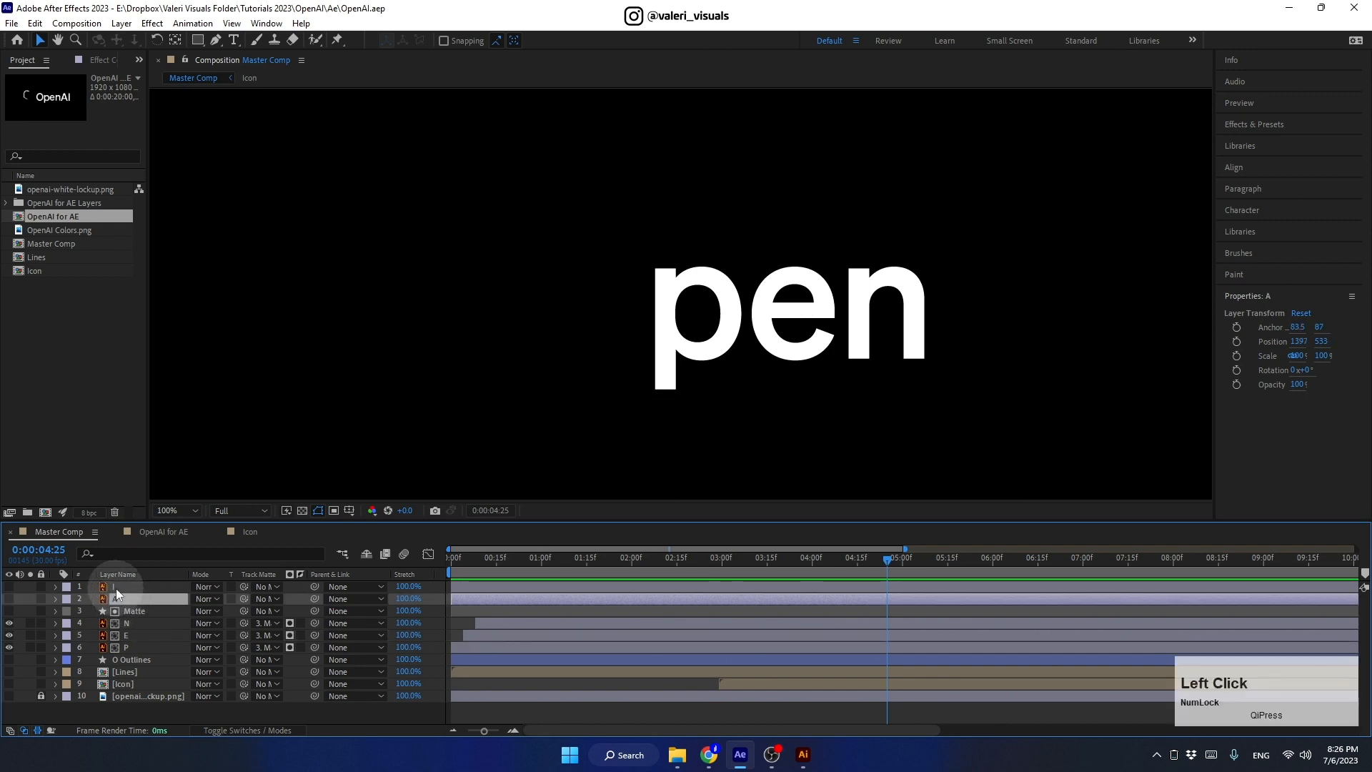
pyautogui.keyDown('ctrl'); pyautogui.click(116, 587); pyautogui.keyUp('ctrl')
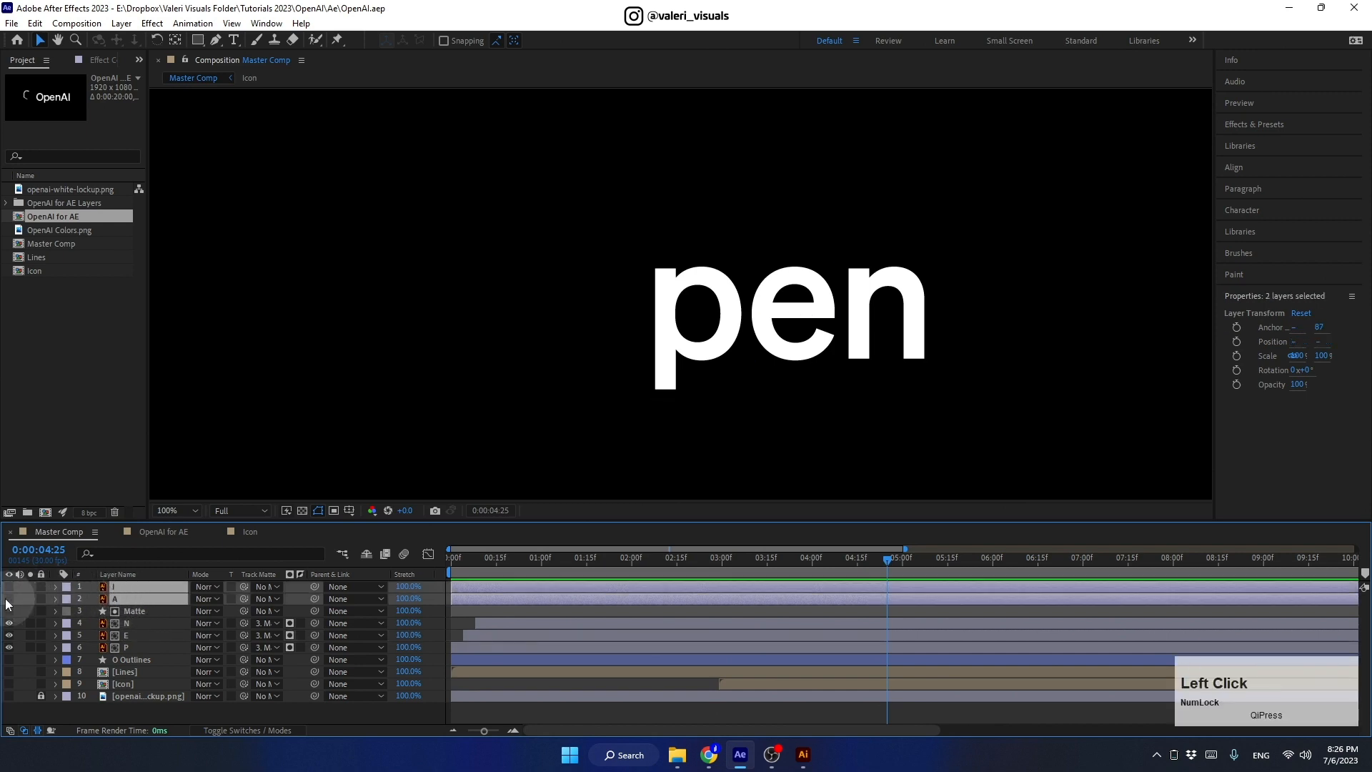
pyautogui.moveTo(9, 599); pyautogui.dragTo(9, 586)
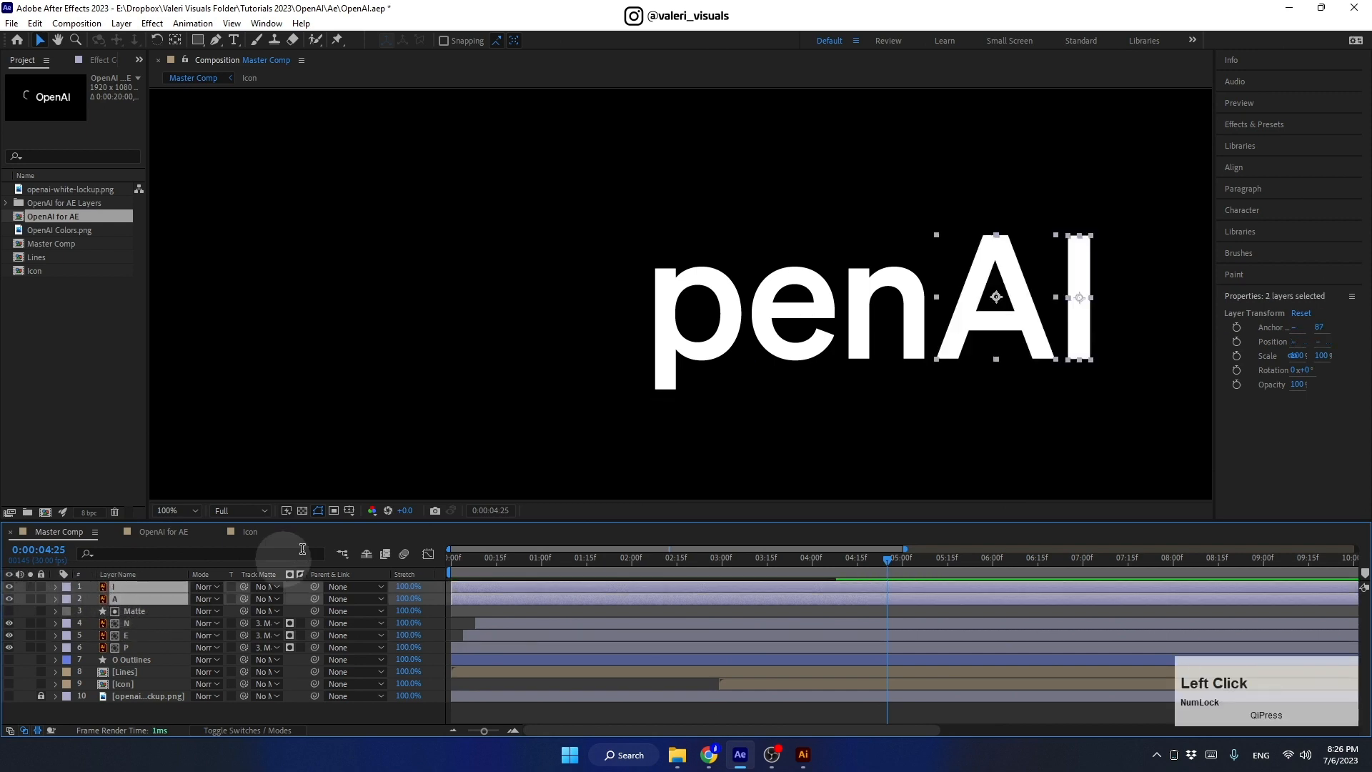
pyautogui.press('space')
pyautogui.moveTo(911, 319); pyautogui.dragTo(660, 329)
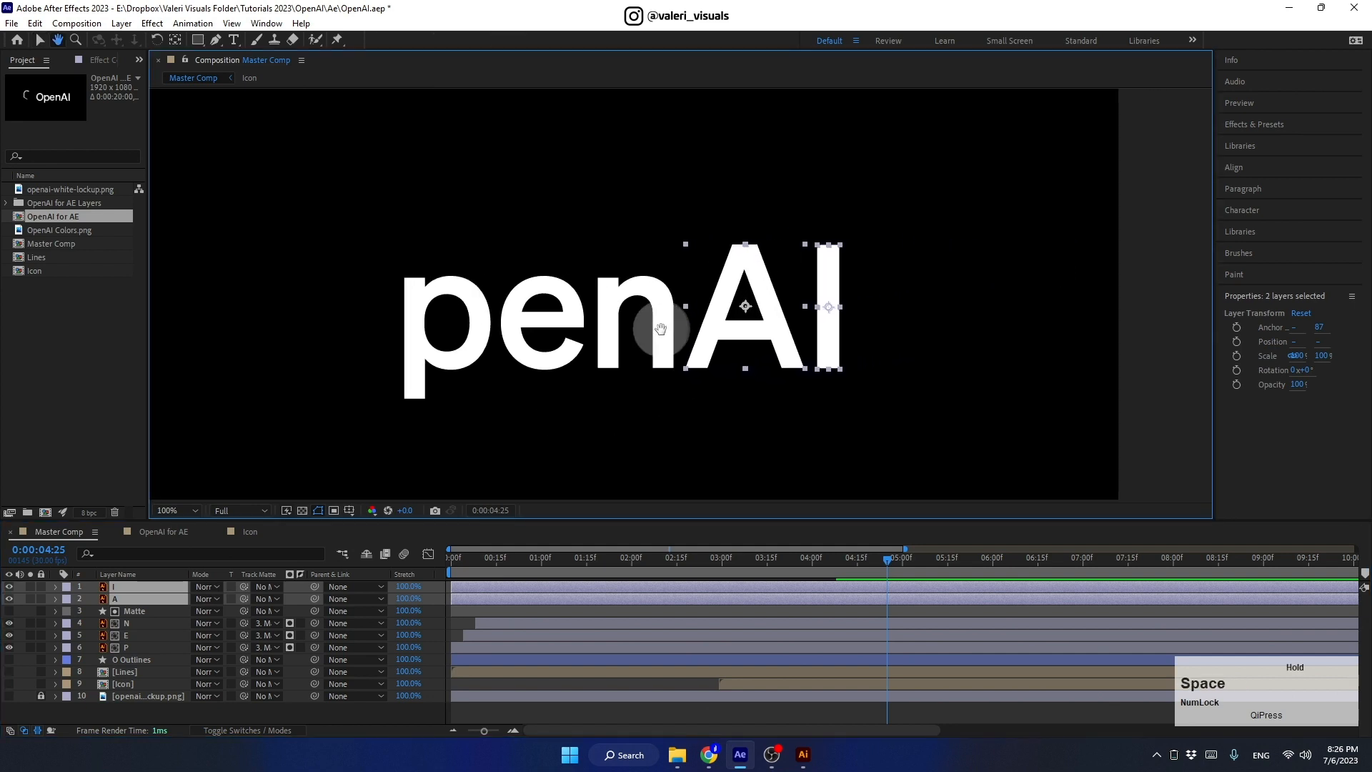
# Step: Create shapes from the A and I vector layers and delete the two original layers
pyautogui.rightClick(171, 598)
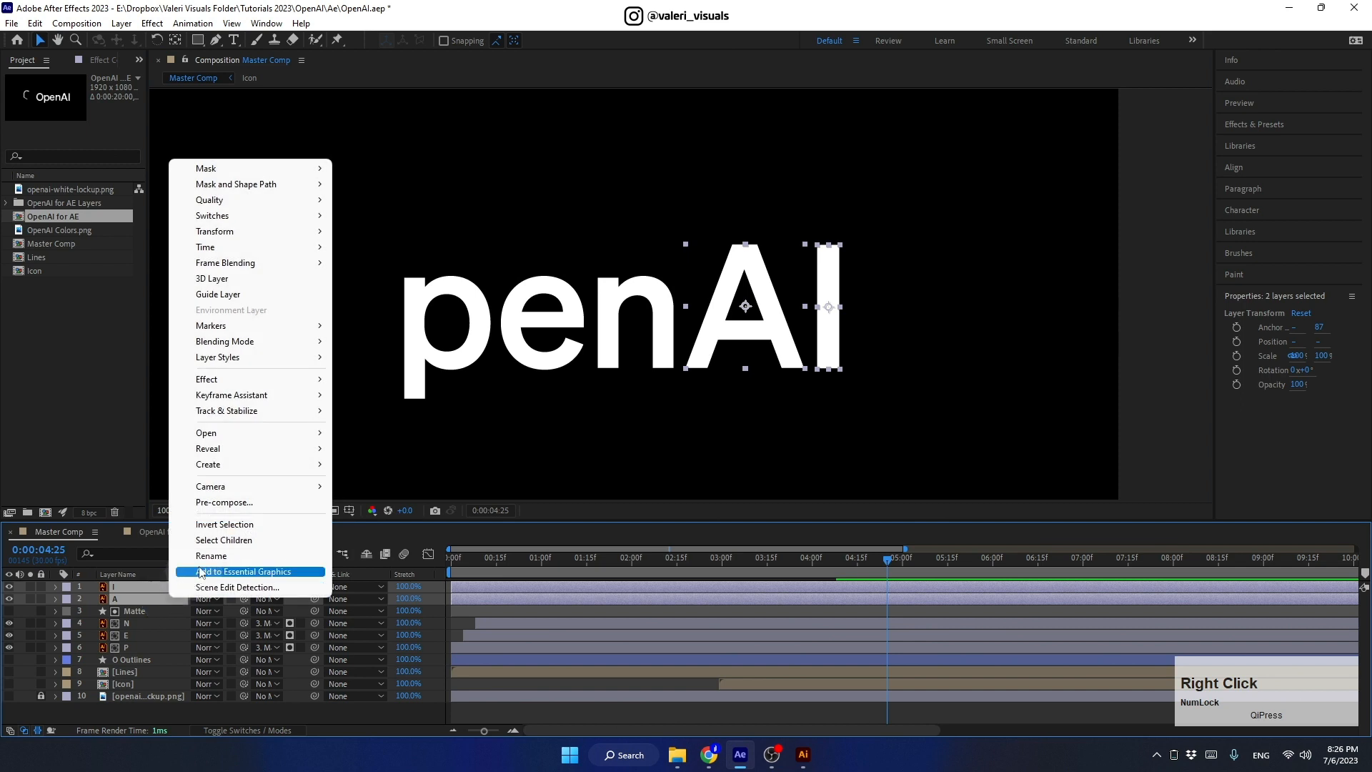
pyautogui.moveTo(212, 469)
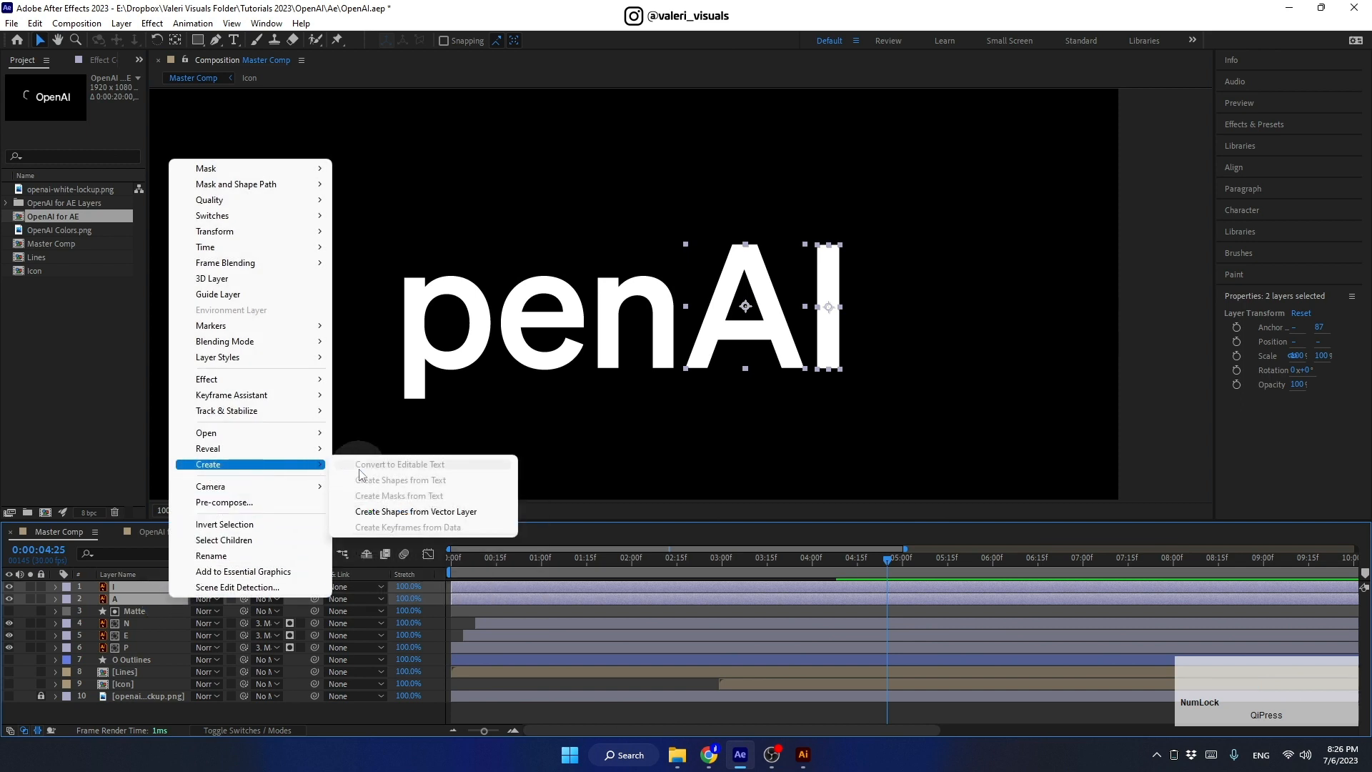
pyautogui.click(366, 512)
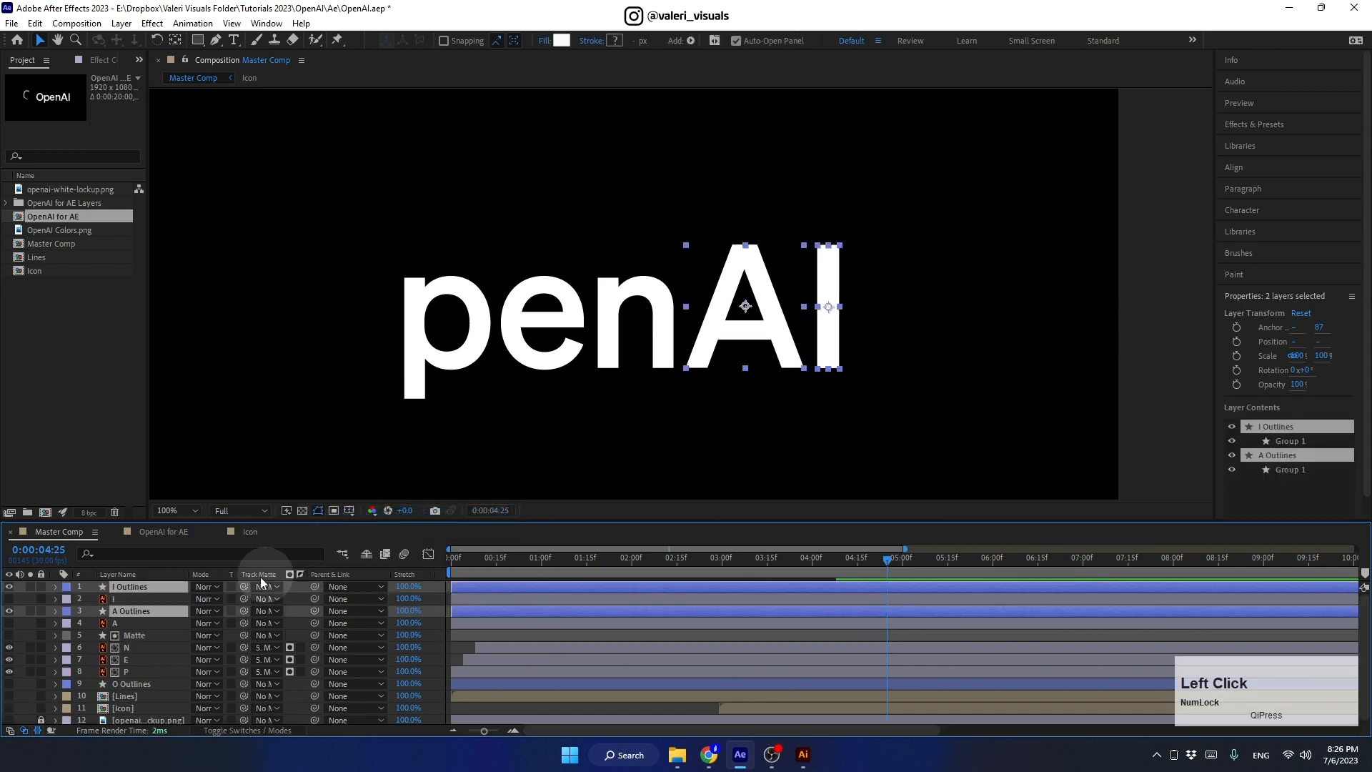
pyautogui.click(118, 599)
pyautogui.press('Delete')
pyautogui.click(123, 613)
pyautogui.press('Delete')
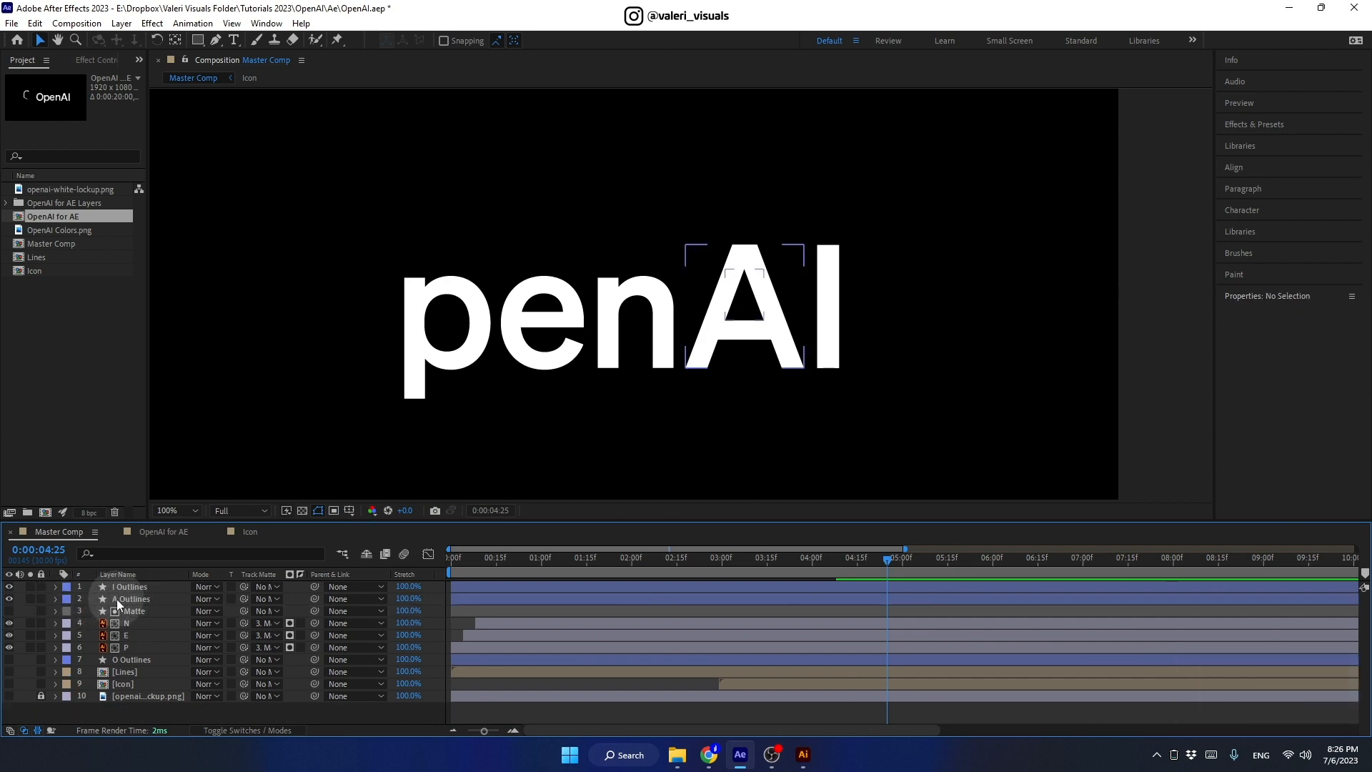
# Step: Add an Offset Paths operation to the contents of the A Outlines layer and reveal its properties
pyautogui.click(118, 599)
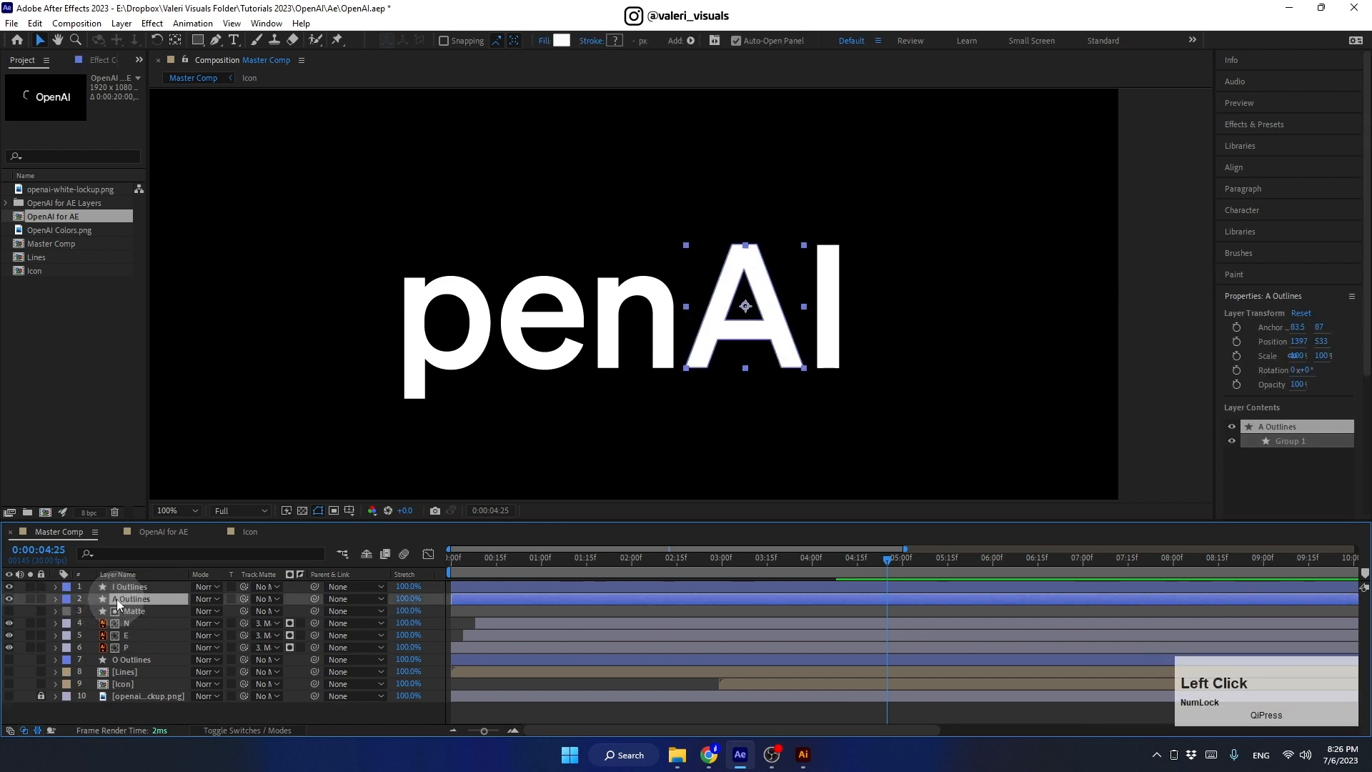
pyautogui.click(55, 601)
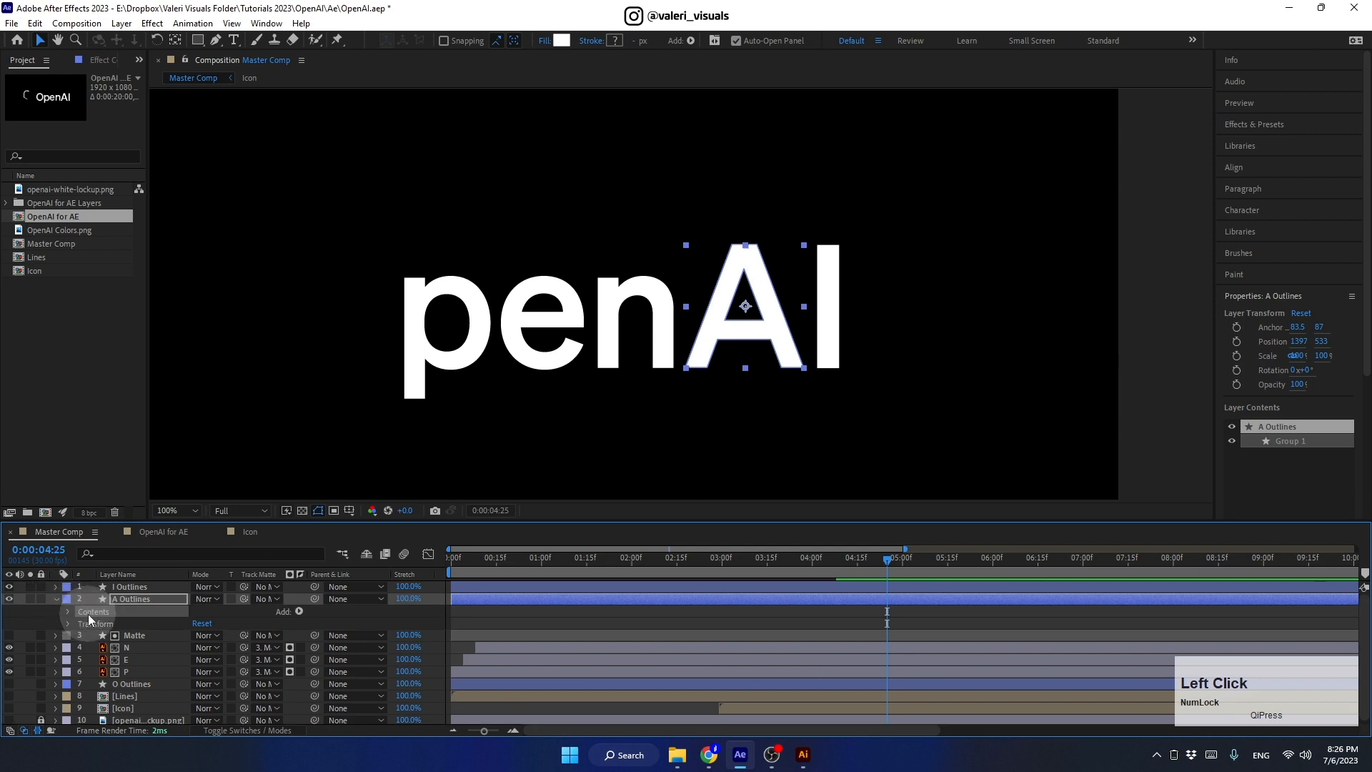
pyautogui.click(299, 612)
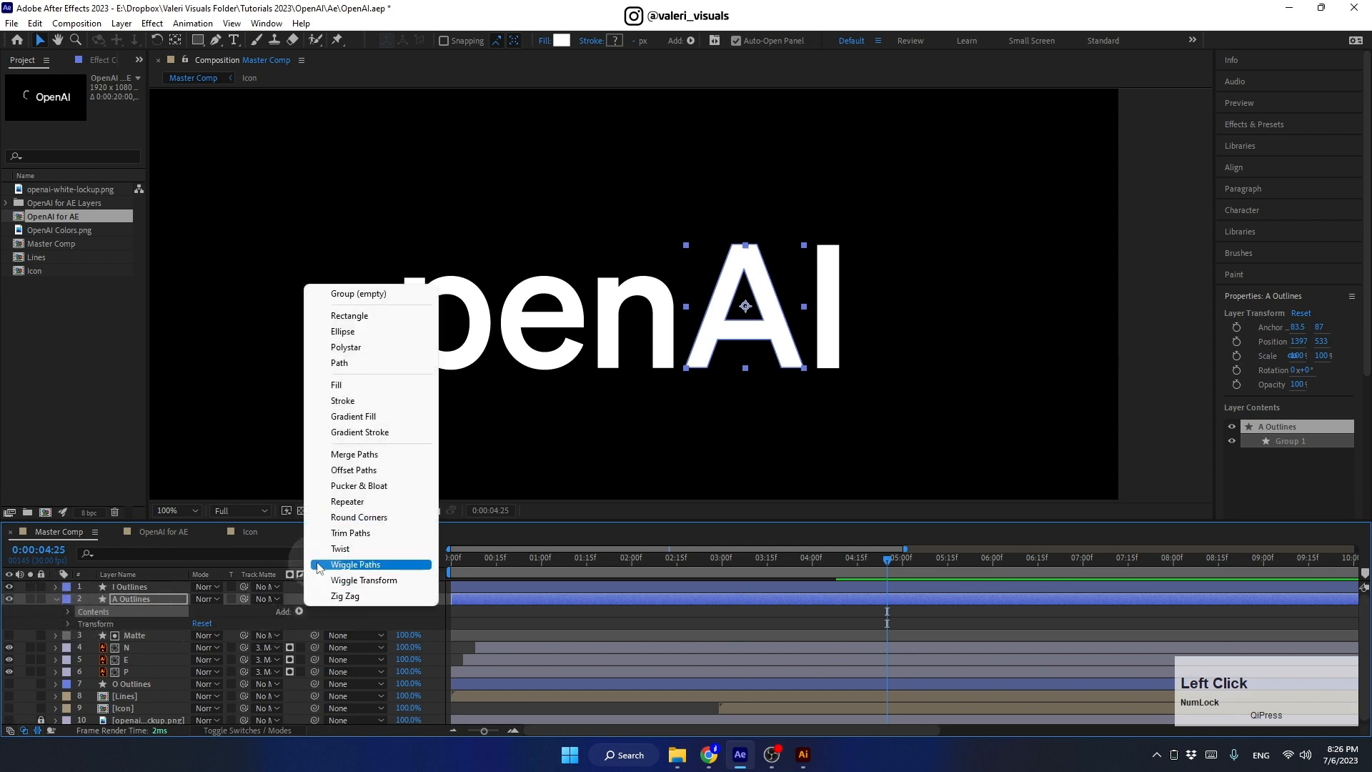
pyautogui.click(337, 475)
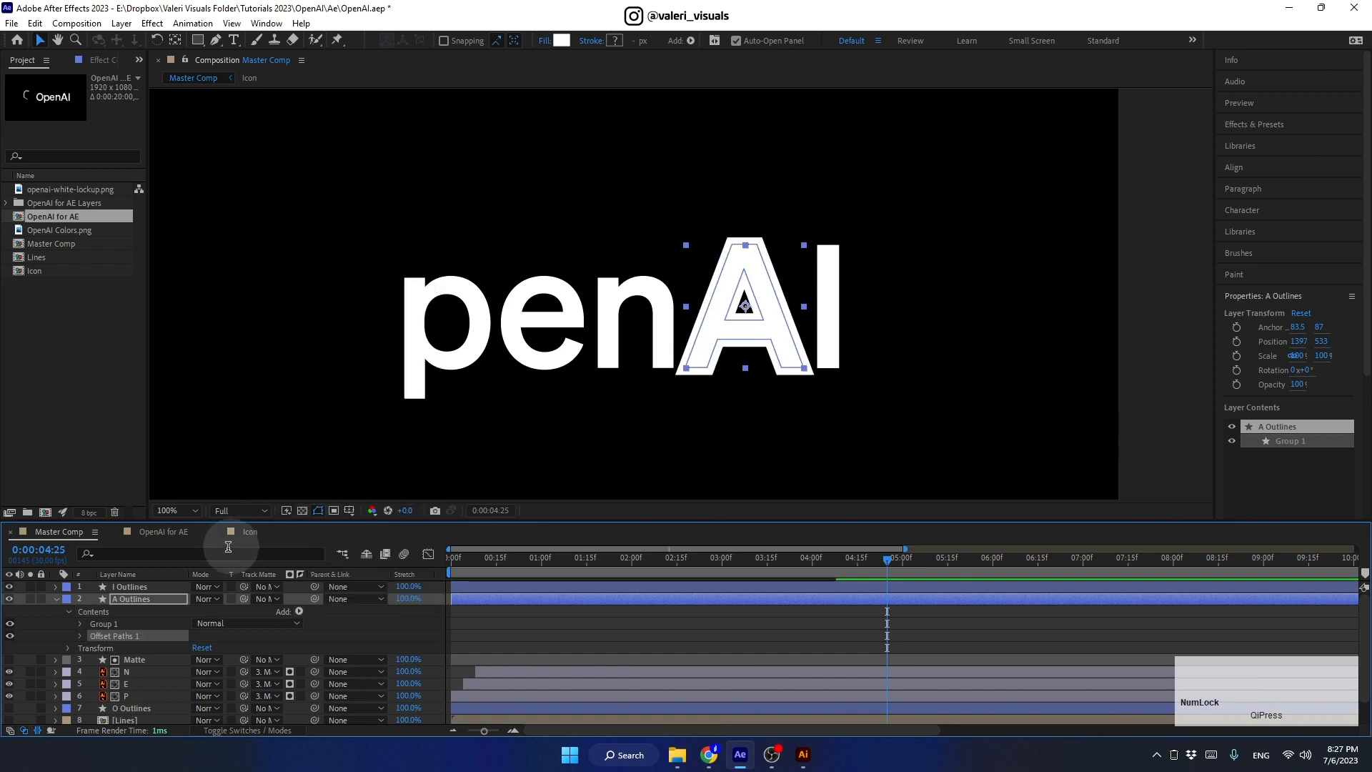
pyautogui.click(80, 636)
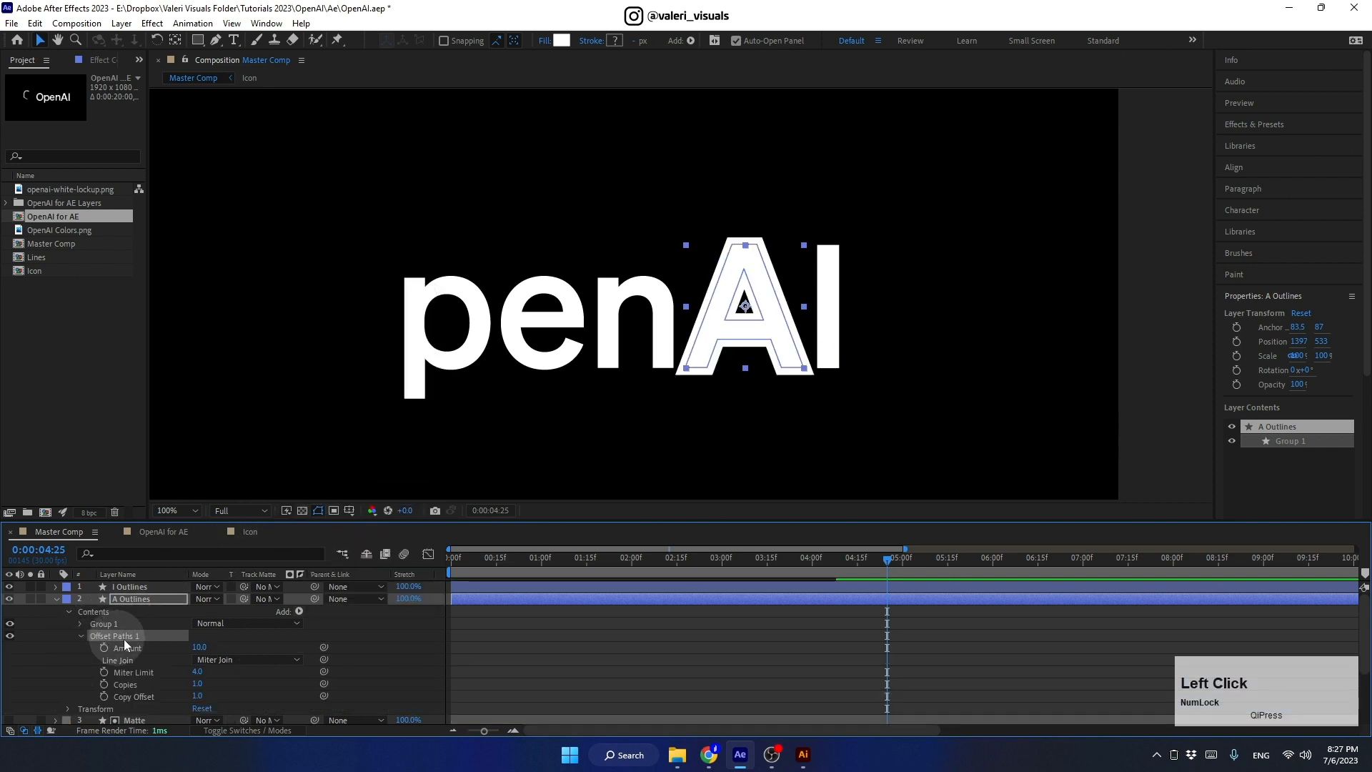
# Step: Set the A Outlines Offset Paths Amount to -17 and keyframe it at 0:00:04:00
pyautogui.moveTo(195, 650); pyautogui.dragTo(182, 653)
pyautogui.click(198, 650)
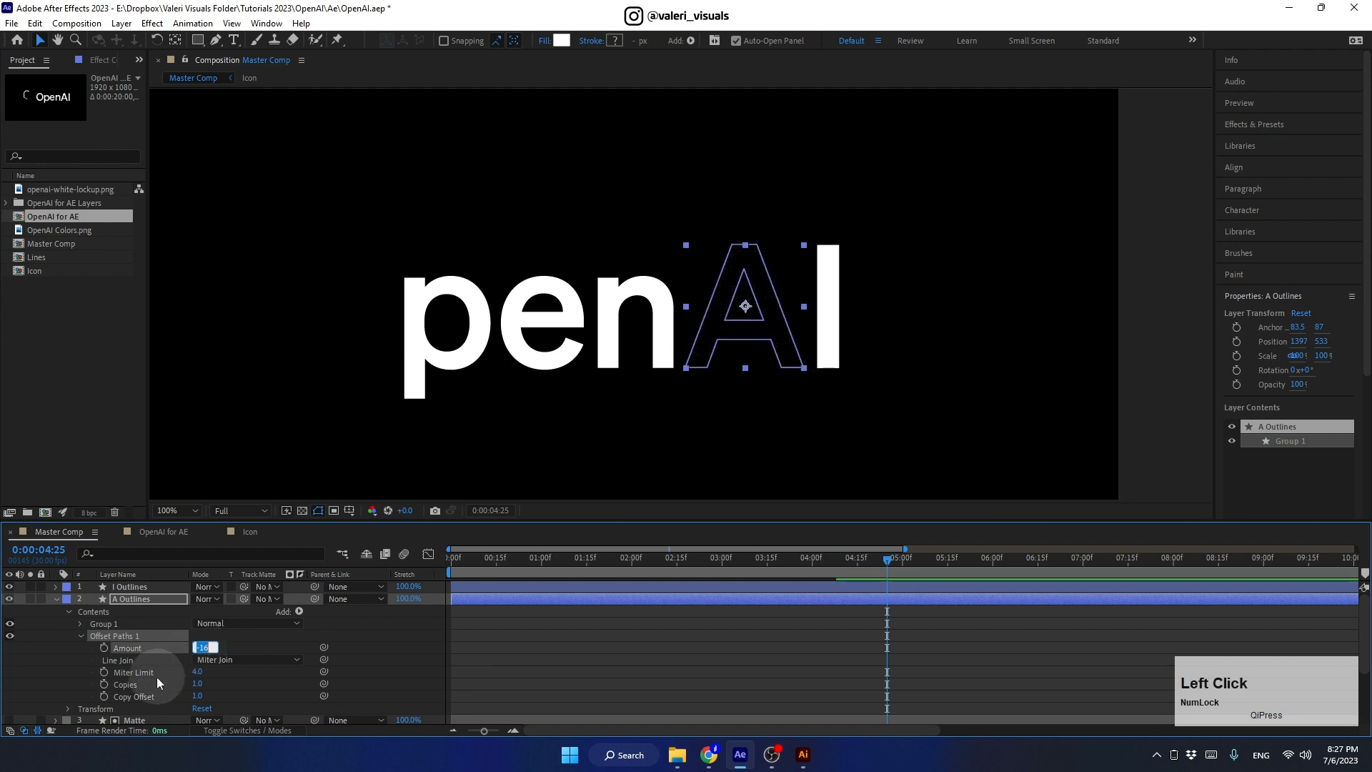
pyautogui.press('Down')
pyautogui.click(105, 648)
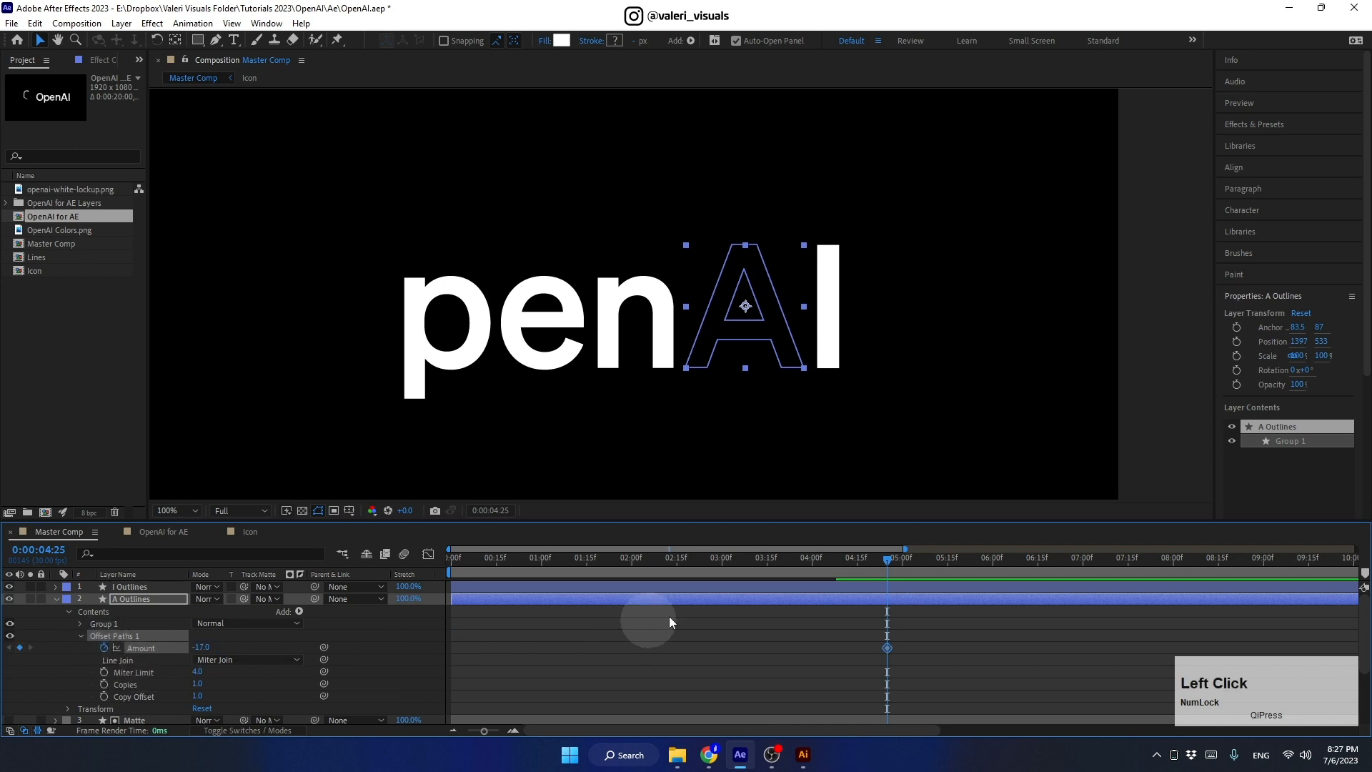
pyautogui.moveTo(884, 647); pyautogui.dragTo(813, 652)
pyautogui.click(812, 562)
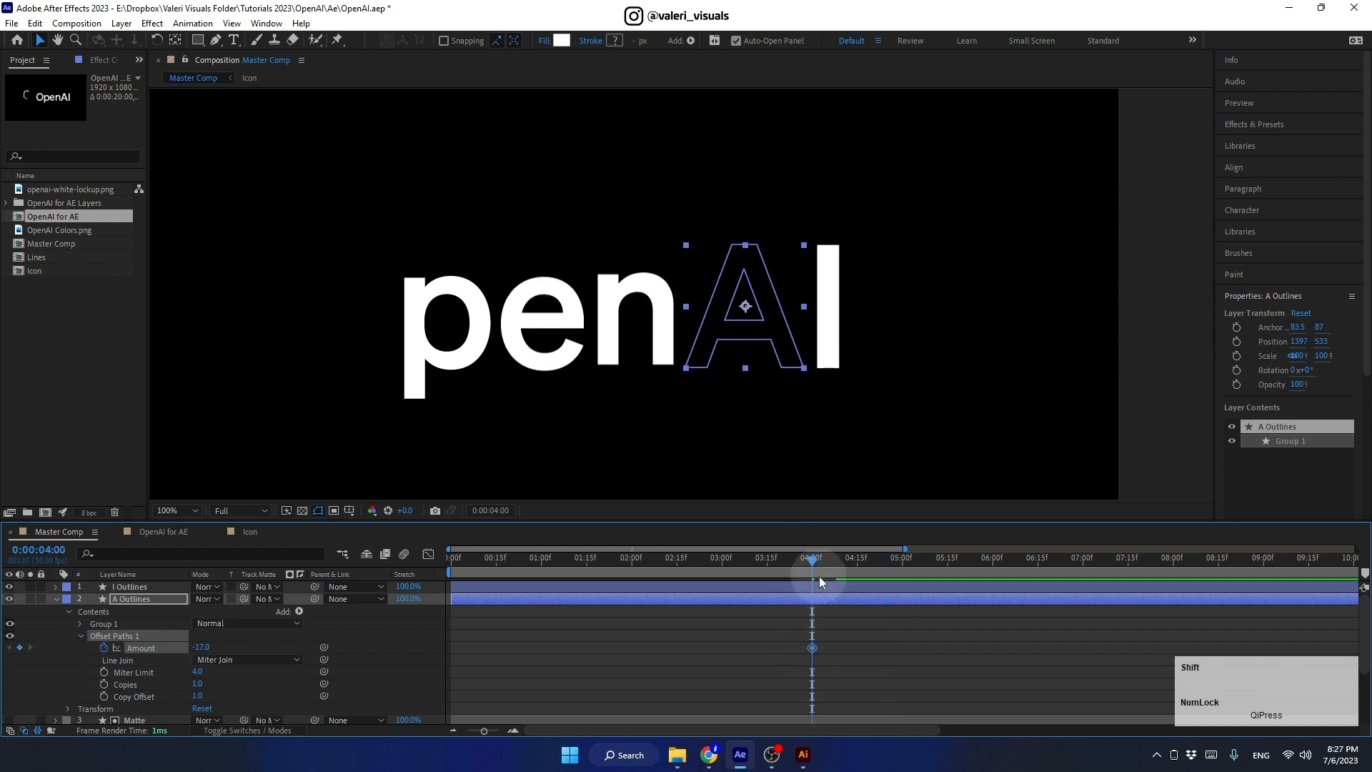
# Step: Keyframe the A Outlines Offset Paths Amount at 0 at 0:00:05:00, apply Easy Ease to both Amount keyframes and preview the animation
pyautogui.moveTo(812, 560); pyautogui.dragTo(902, 574)
pyautogui.moveTo(206, 647); pyautogui.dragTo(208, 650)
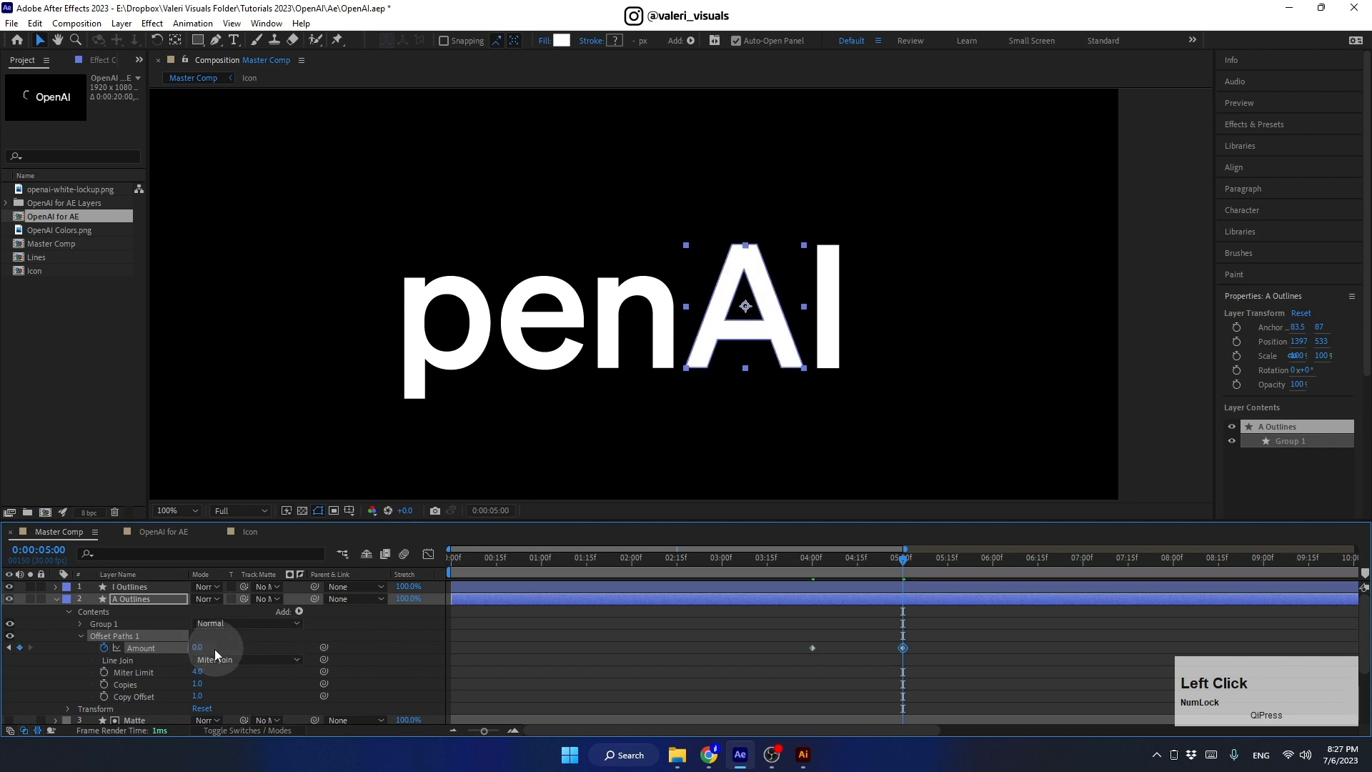
pyautogui.click(850, 647)
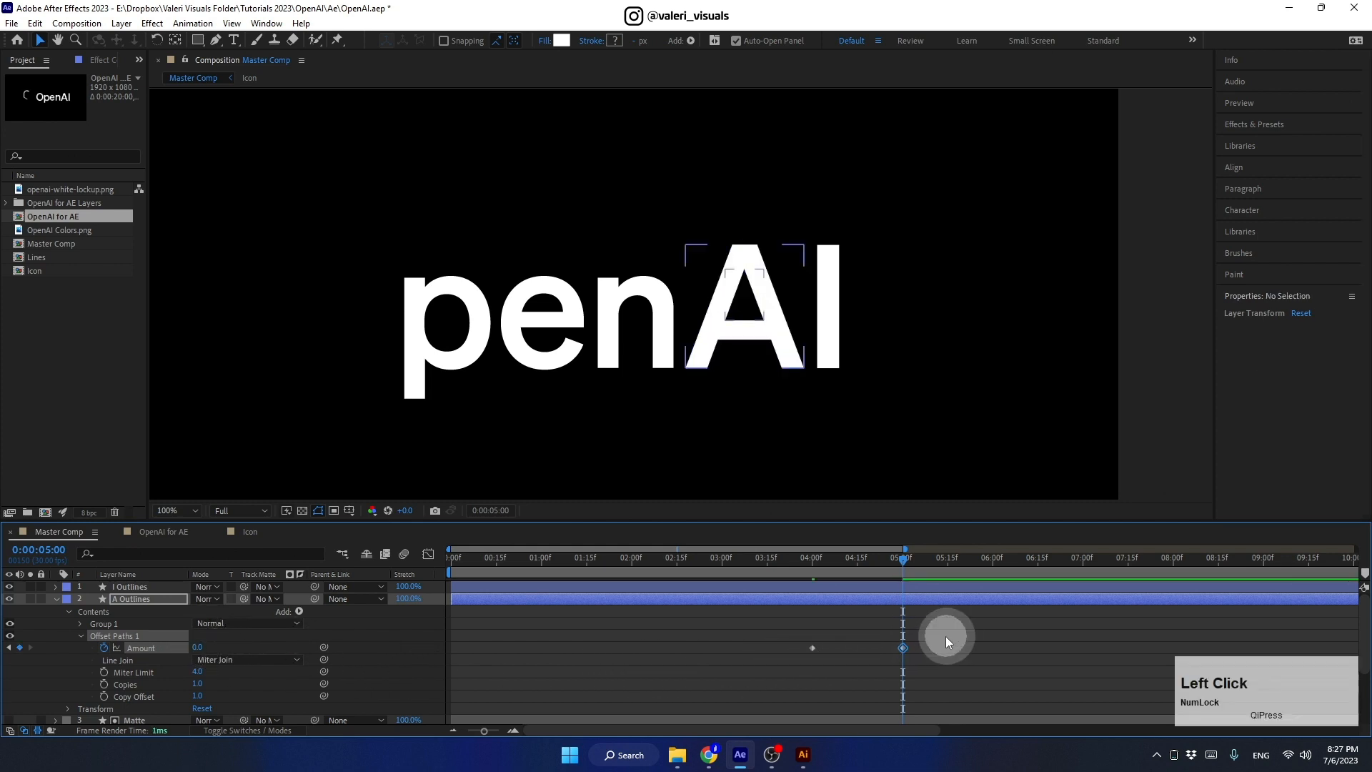
pyautogui.moveTo(945, 636); pyautogui.dragTo(717, 668)
pyautogui.press('F9')
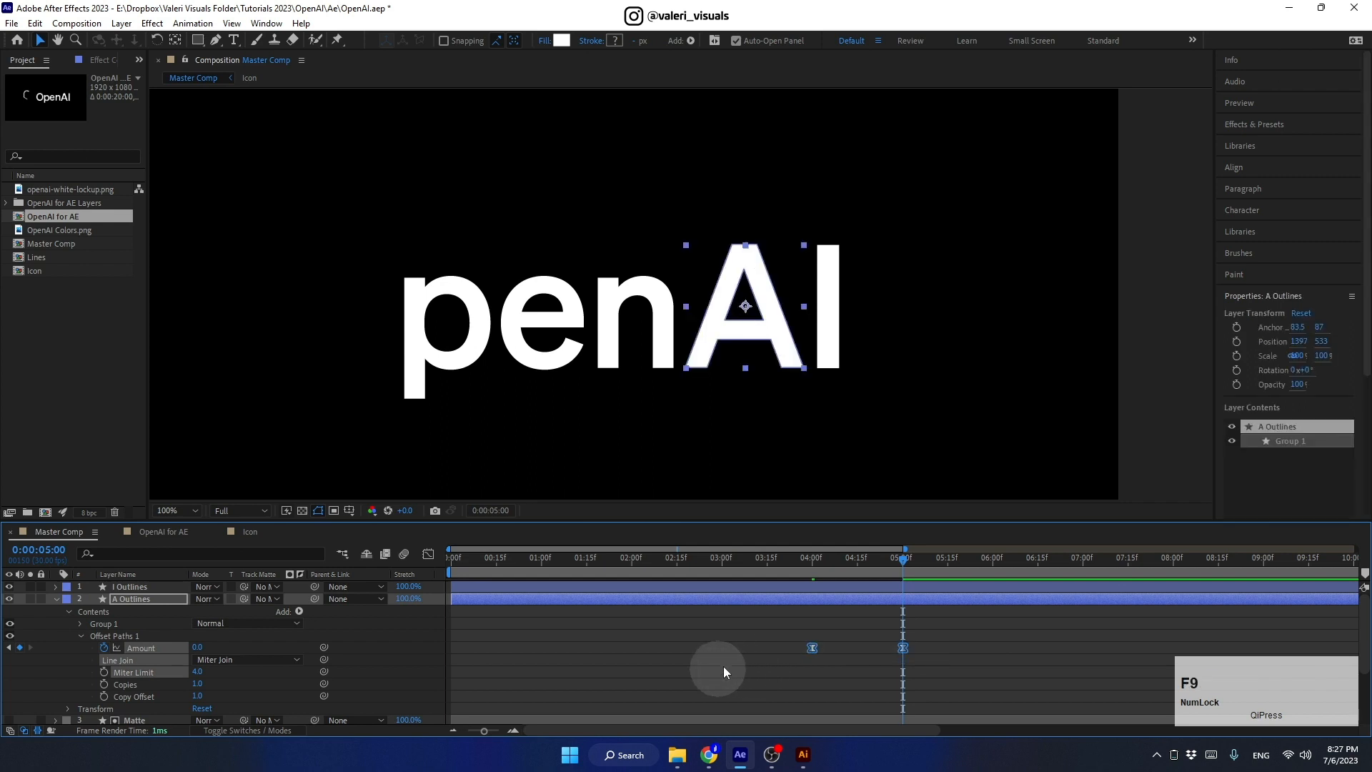
pyautogui.click(784, 563)
pyautogui.press('space')
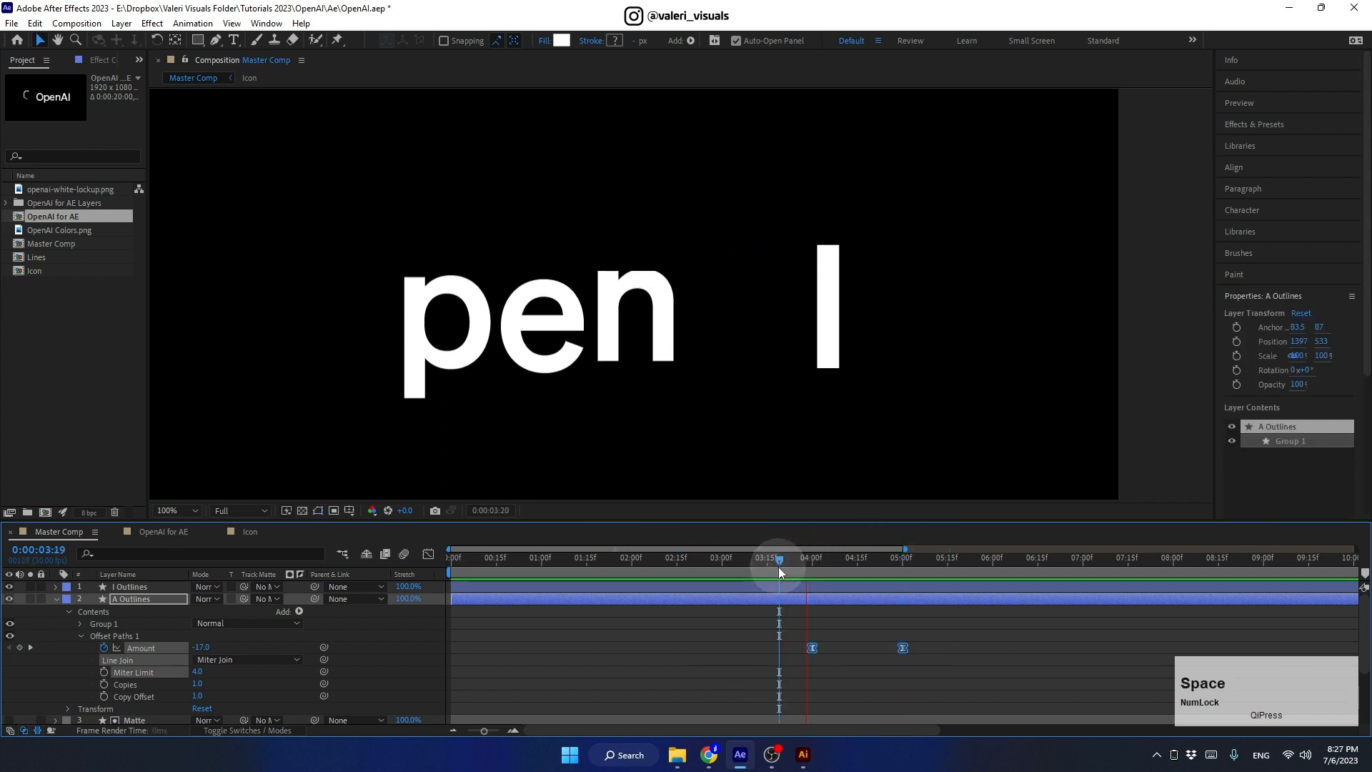
pyautogui.press('space')
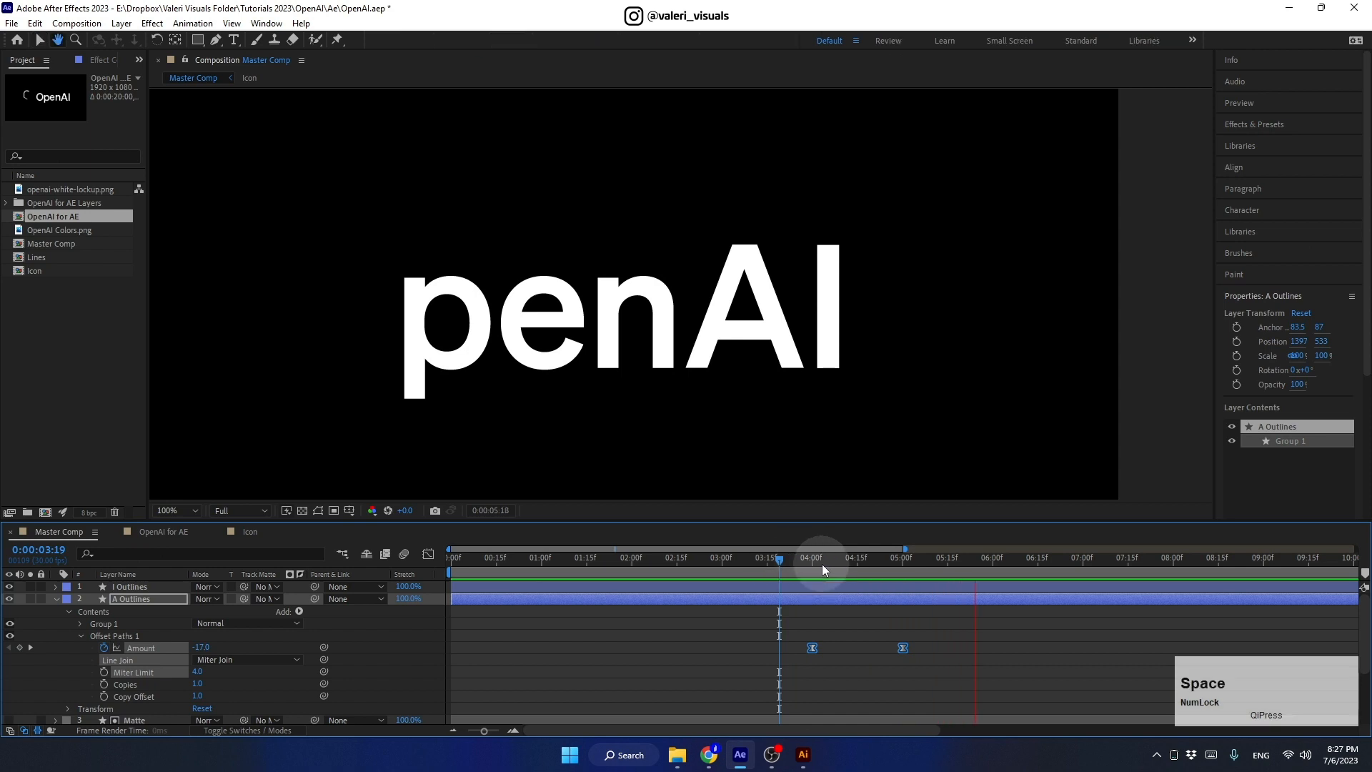
# Step: Reshape the A Outlines Amount speed curve for a fast start and long ease-out, with 100% incoming influence on the last keyframe, and preview it
pyautogui.click(428, 555)
pyautogui.moveTo(920, 677); pyautogui.dragTo(825, 695)
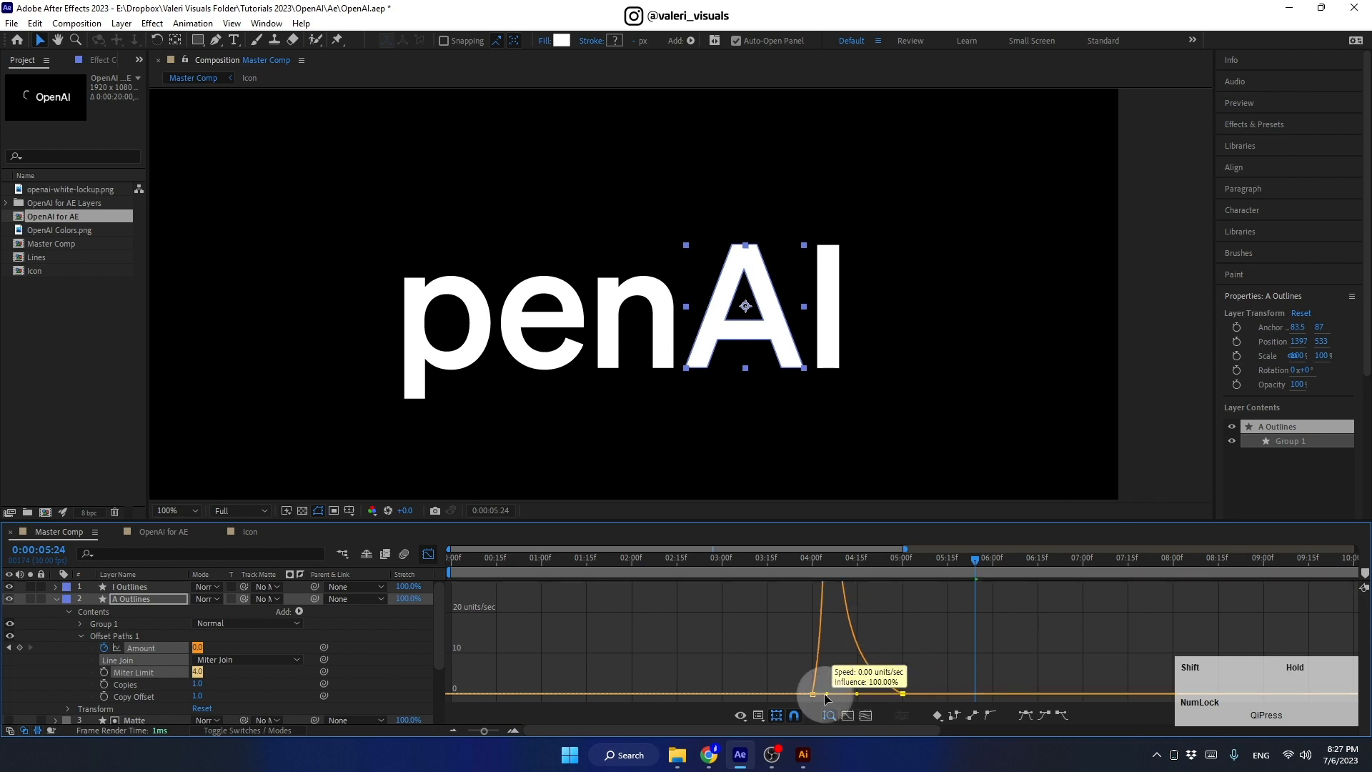
pyautogui.click(800, 553)
pyautogui.press('space')
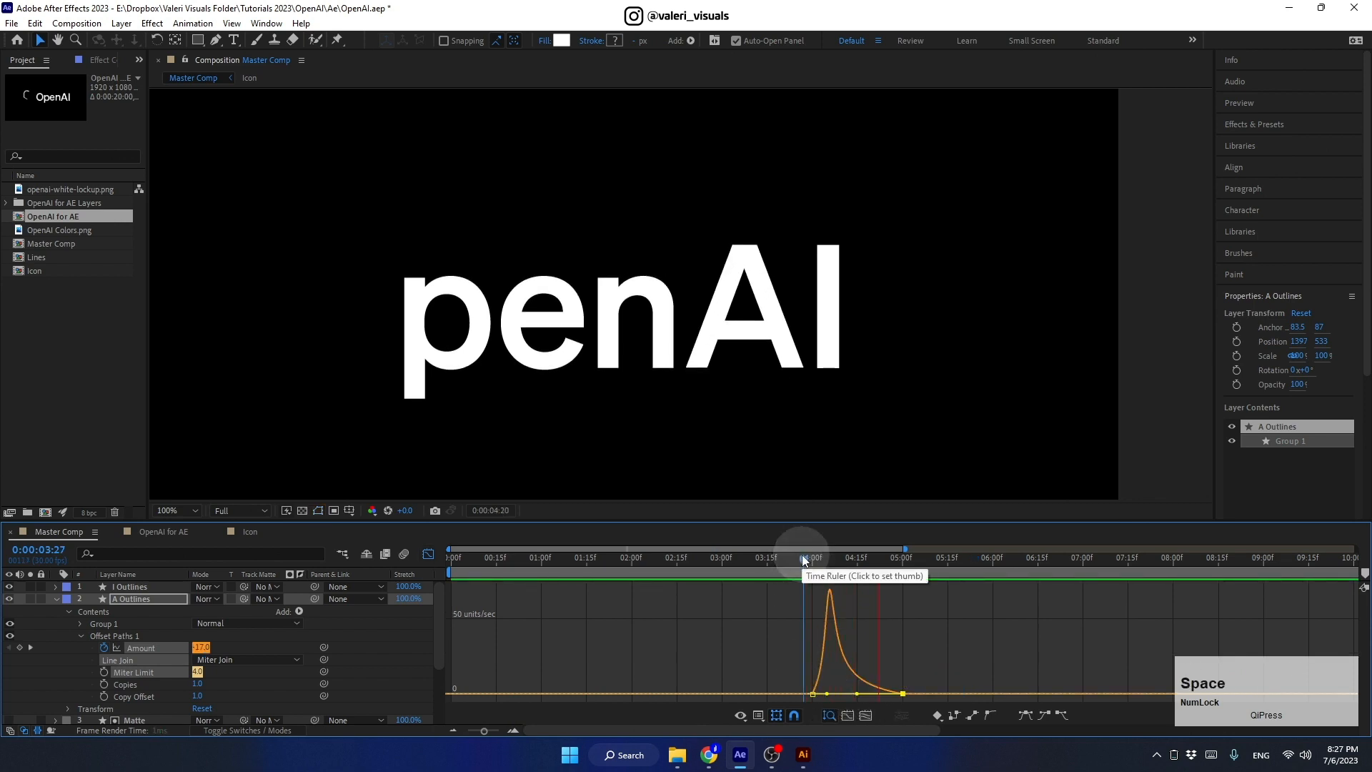
pyautogui.click(429, 555)
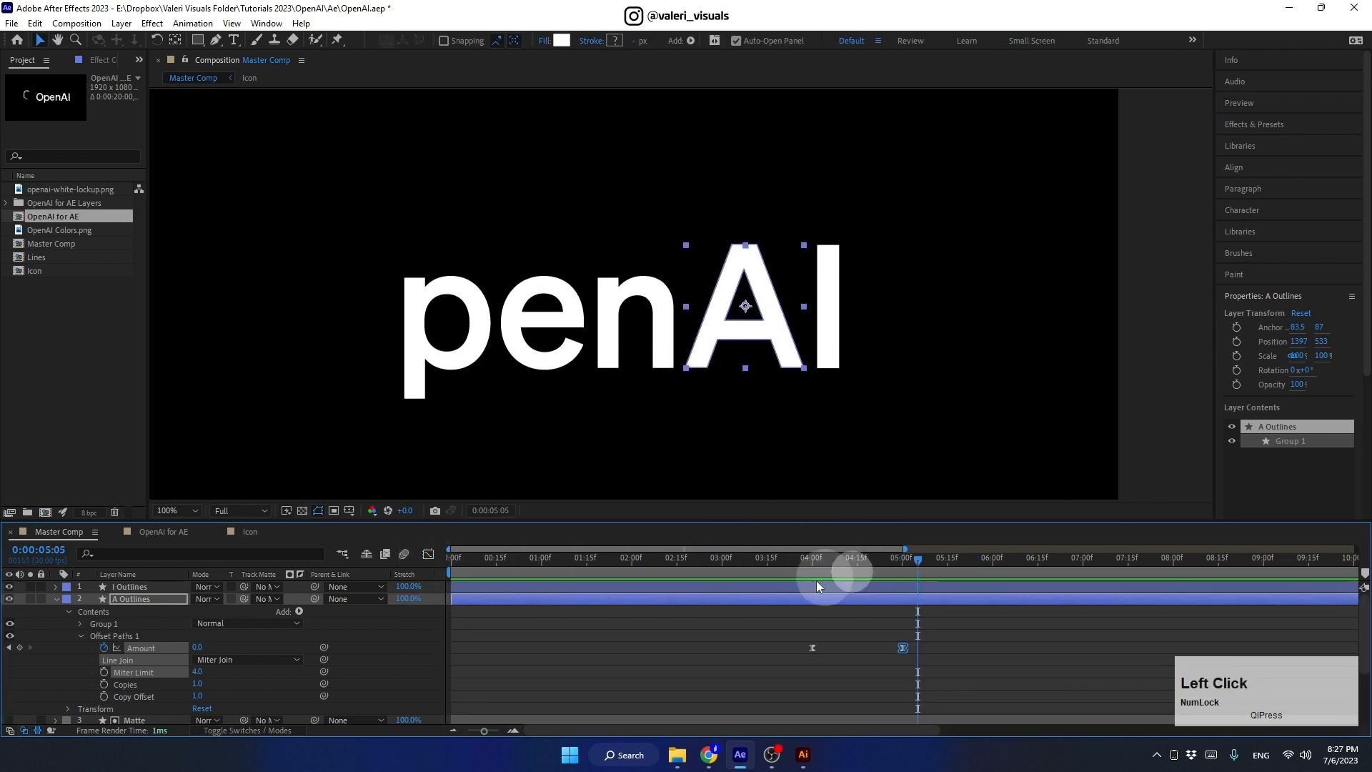
# Step: Copy Offset Paths 1 from the A Outlines layer and paste it onto the I Outlines layer at 0:00:04:00
pyautogui.moveTo(817, 581); pyautogui.dragTo(810, 582)
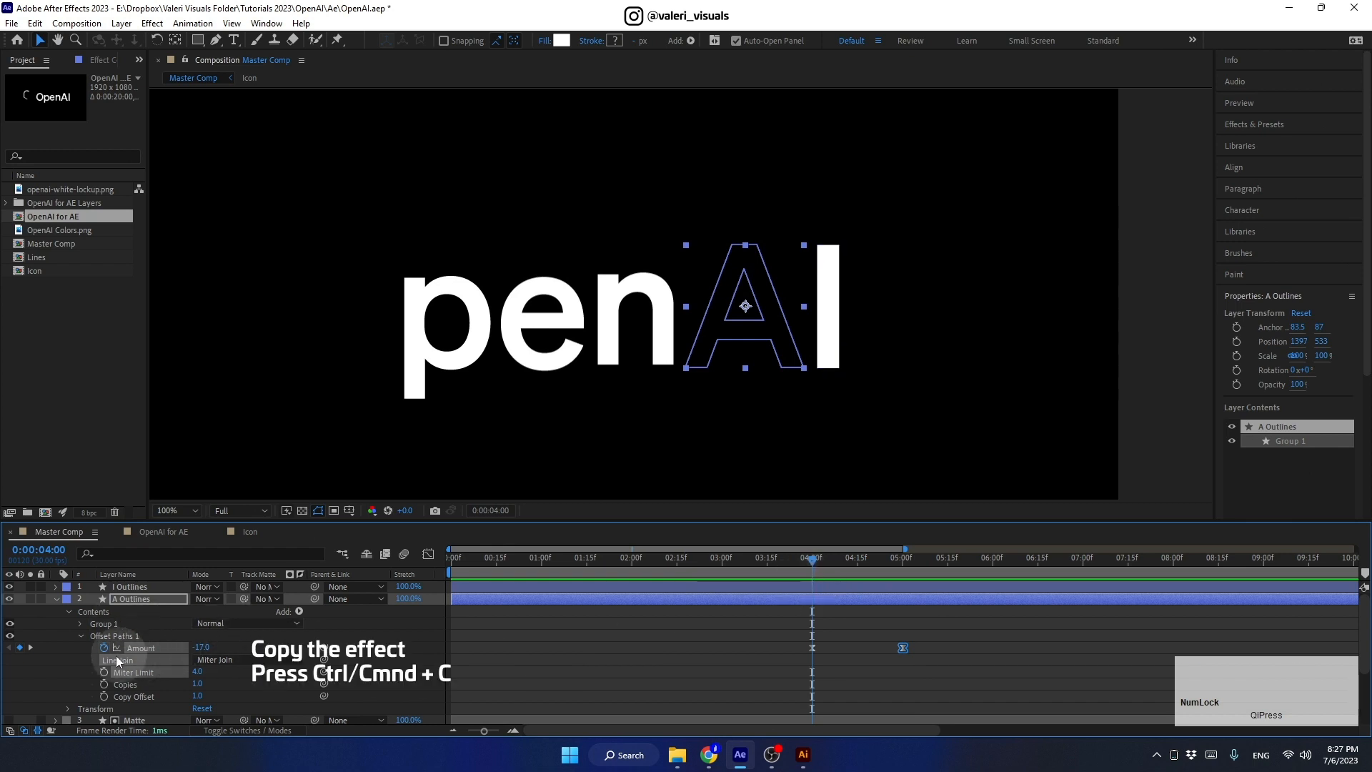
pyautogui.click(109, 635)
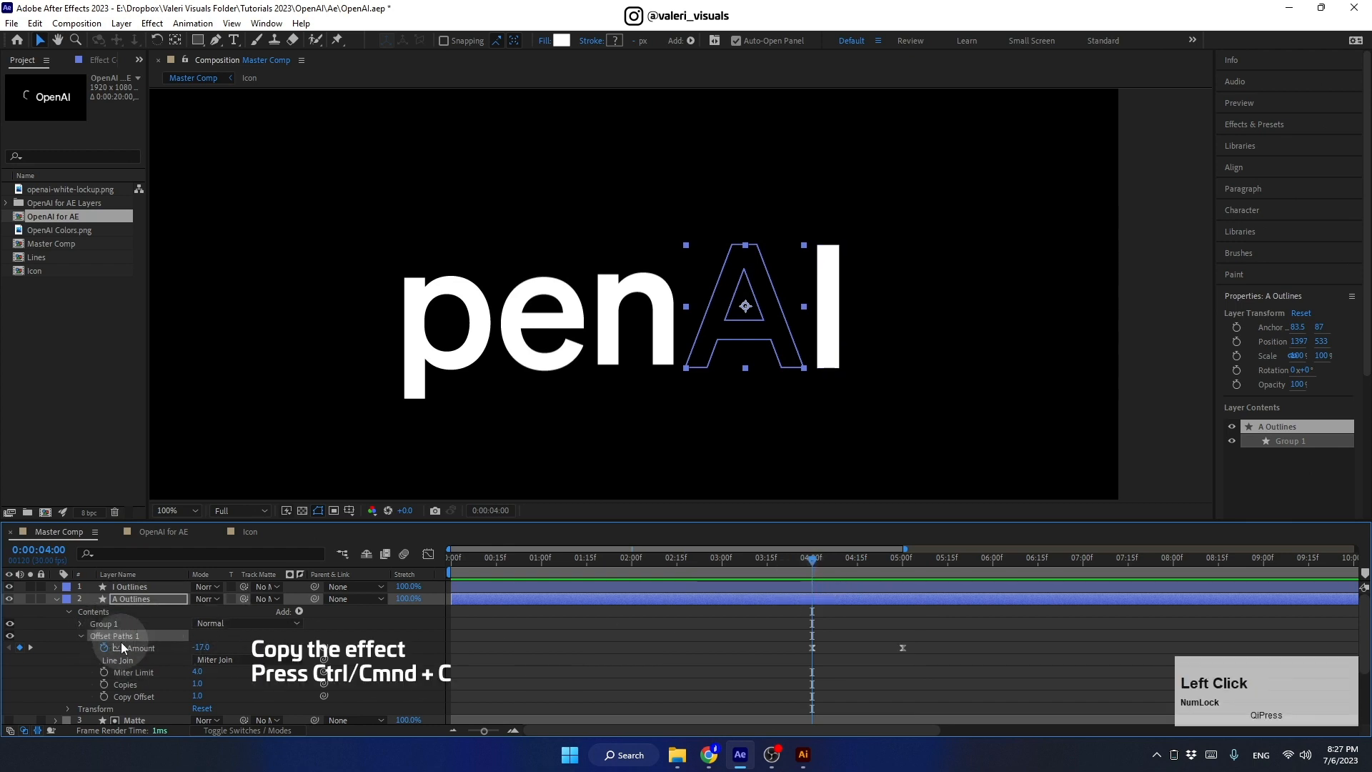
pyautogui.hotkey('ctrl', 'c')
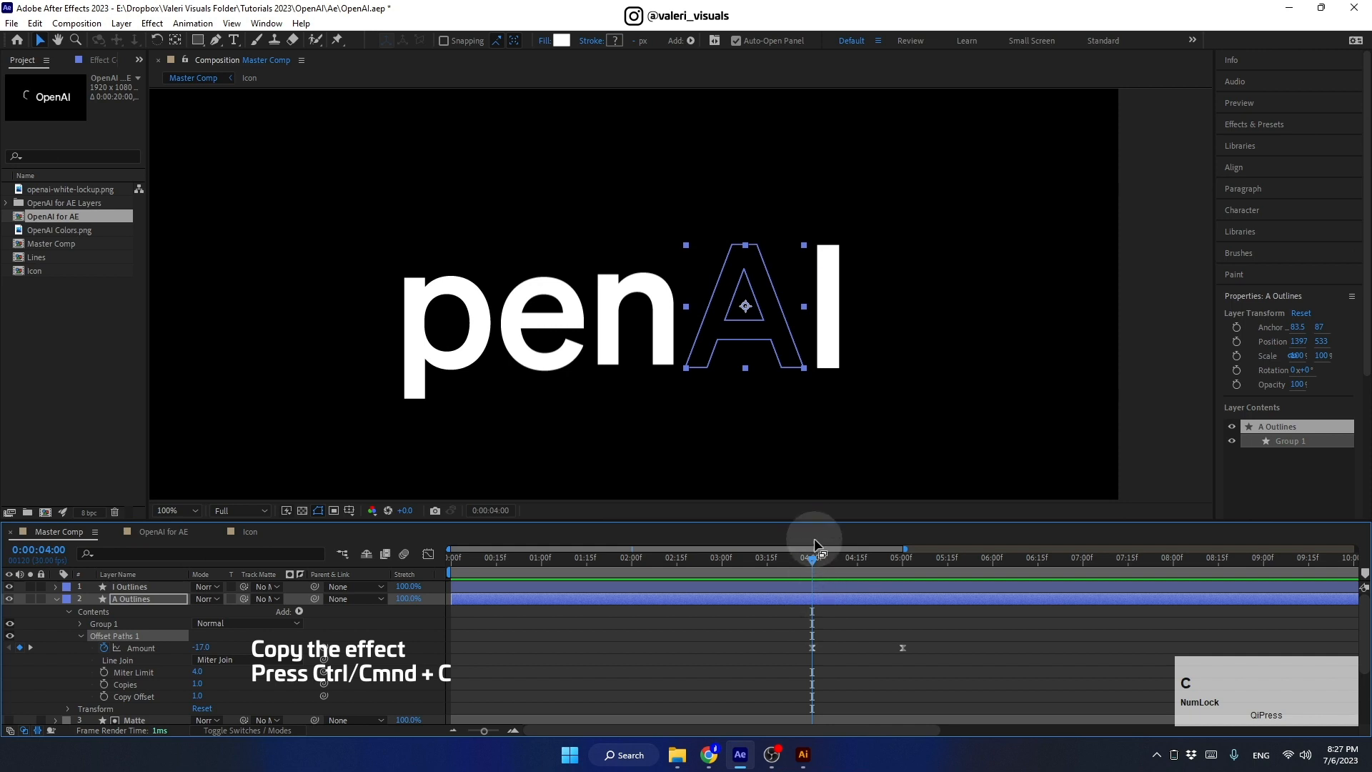
pyautogui.click(808, 587)
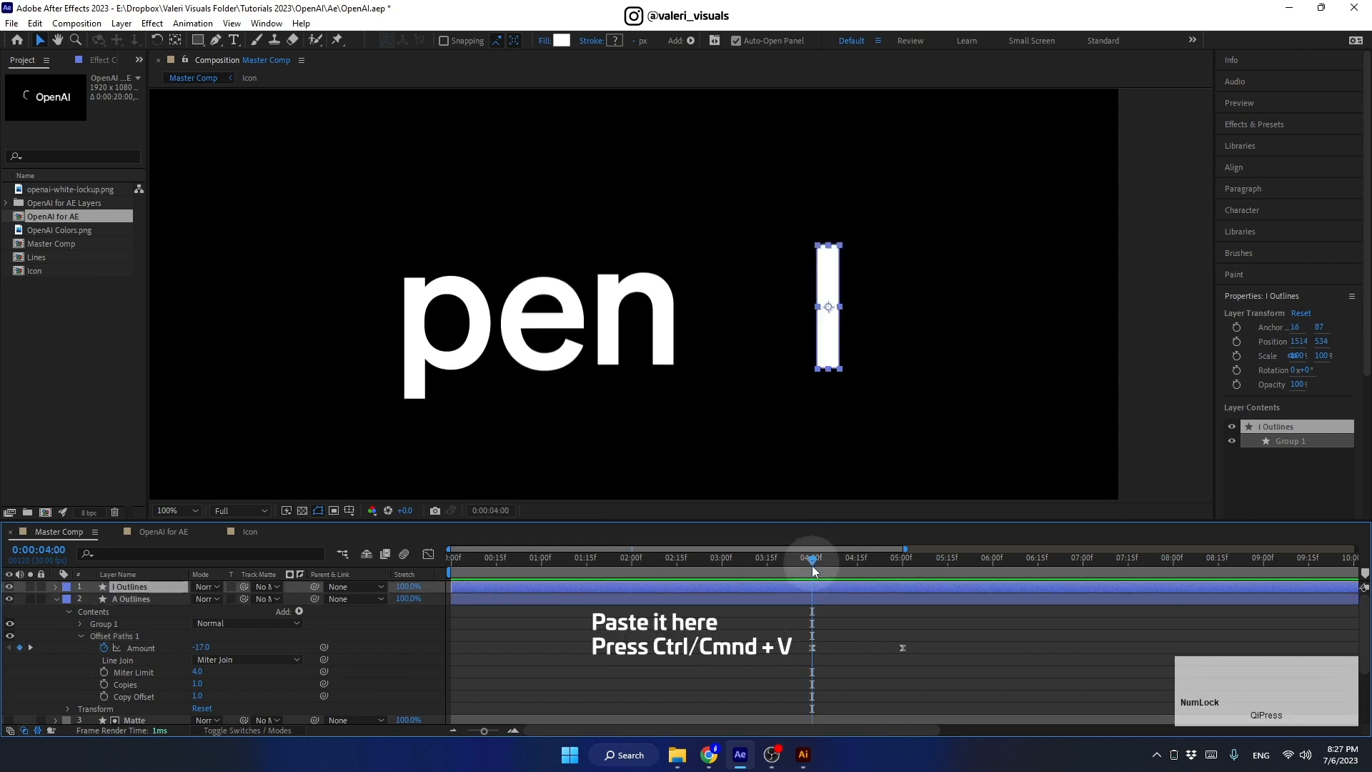
pyautogui.hotkey('ctrl', 'v')
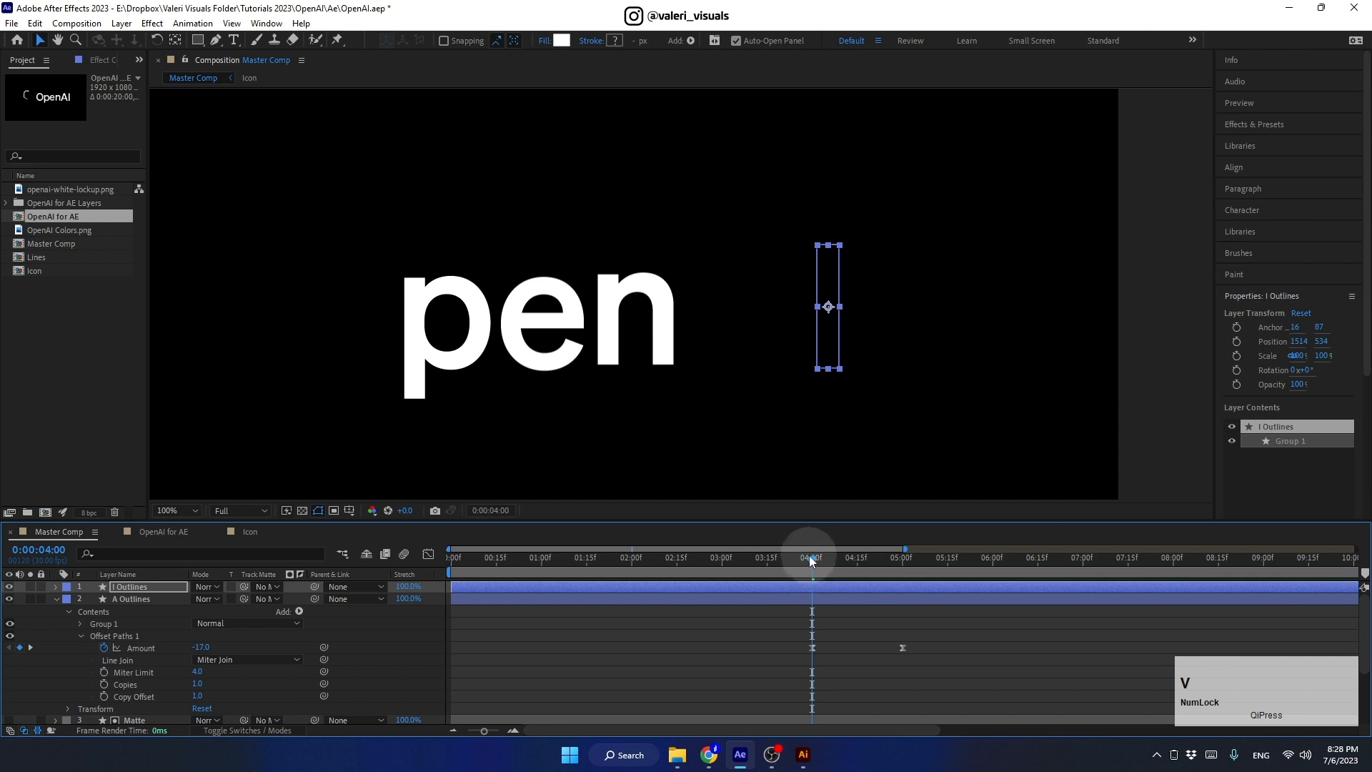
# Step: Reveal the I Outlines keyframes, delay that layer slightly behind A Outlines and preview both letters
pyautogui.press('u')
pyautogui.moveTo(811, 563); pyautogui.dragTo(781, 582)
pyautogui.press('space')
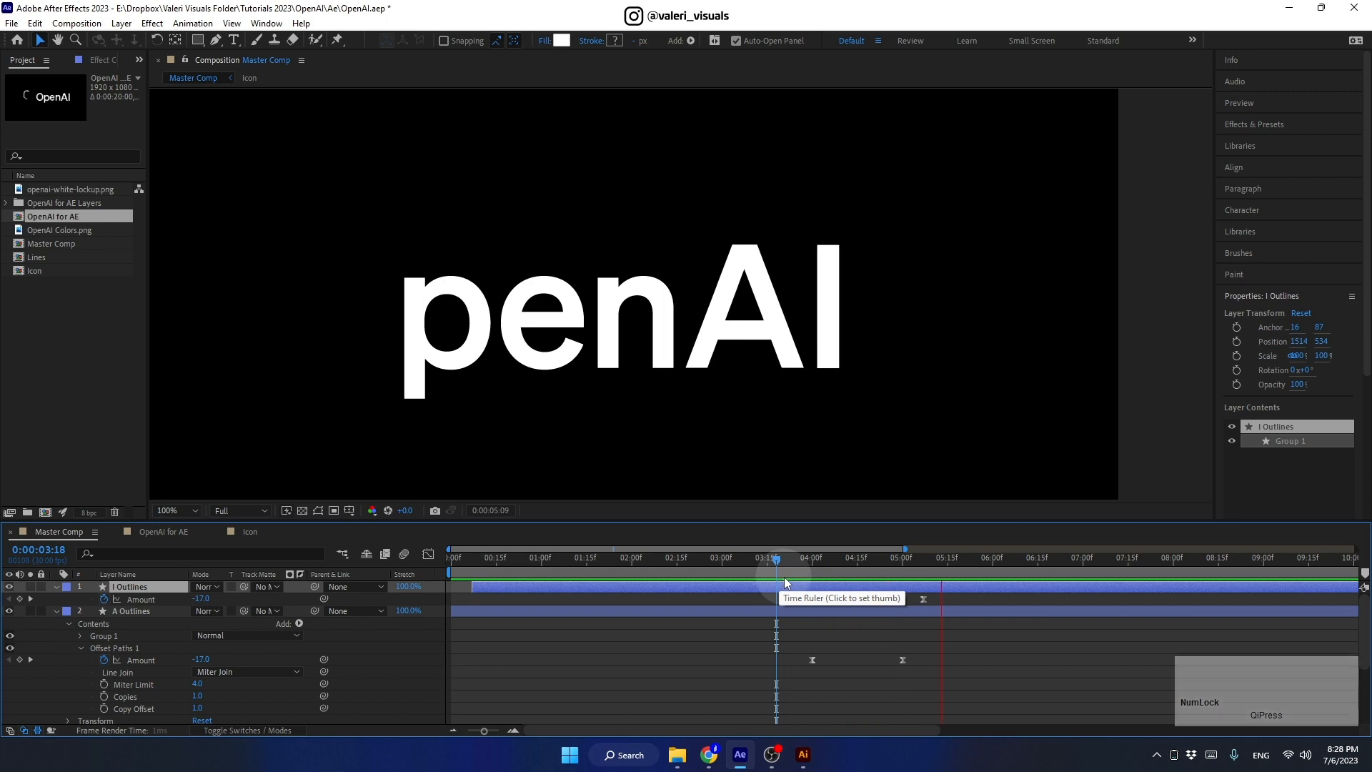
pyautogui.press('space')
# Step: Collapse the properties of the I Outlines and A Outlines layers and enlarge the timeline area
pyautogui.click(57, 587)
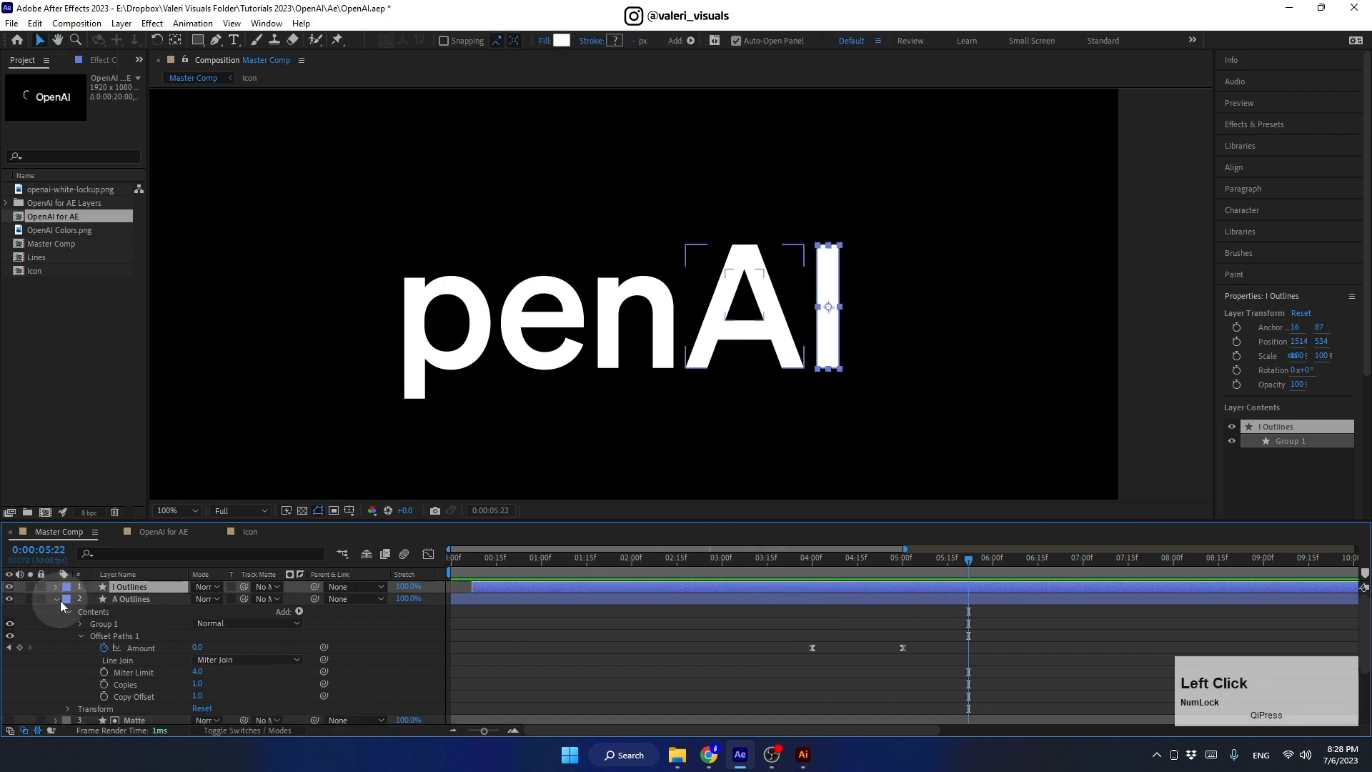
pyautogui.click(57, 599)
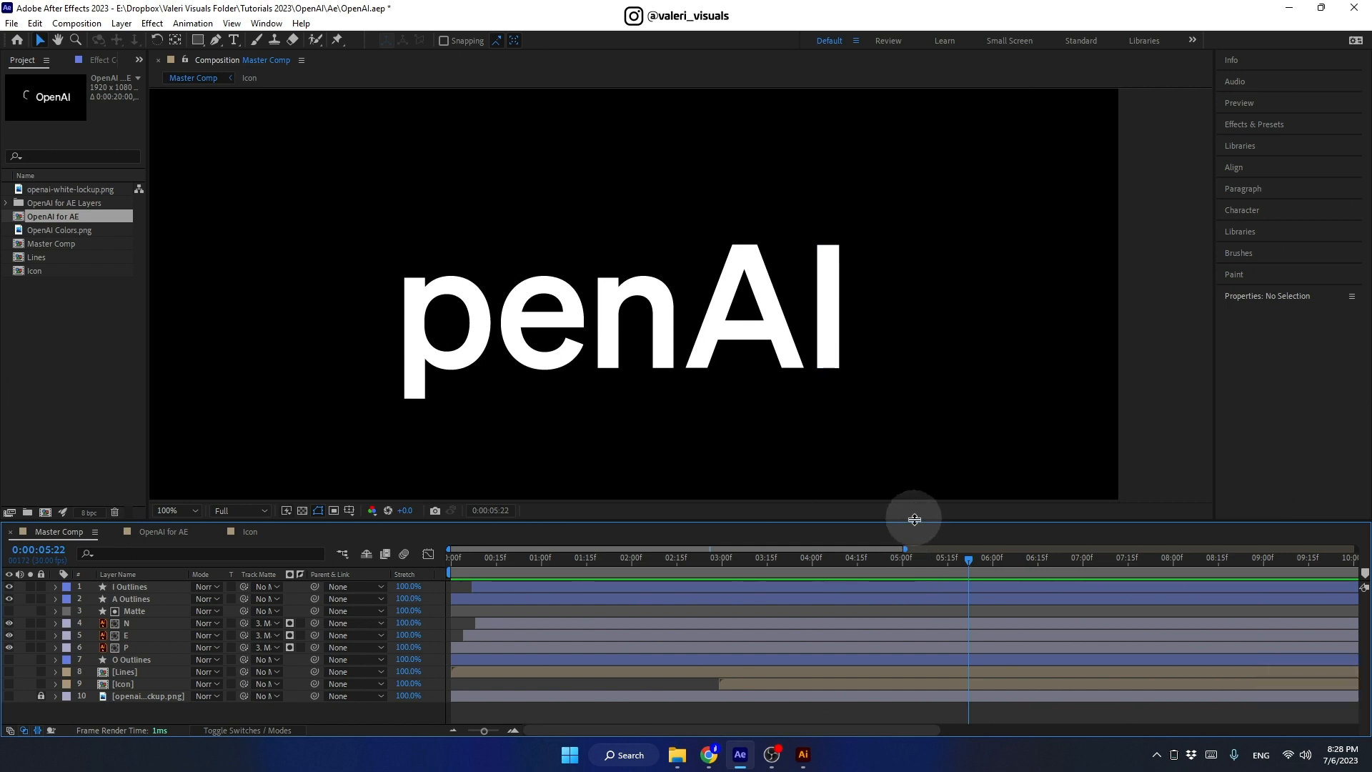
pyautogui.moveTo(914, 520); pyautogui.dragTo(894, 394)
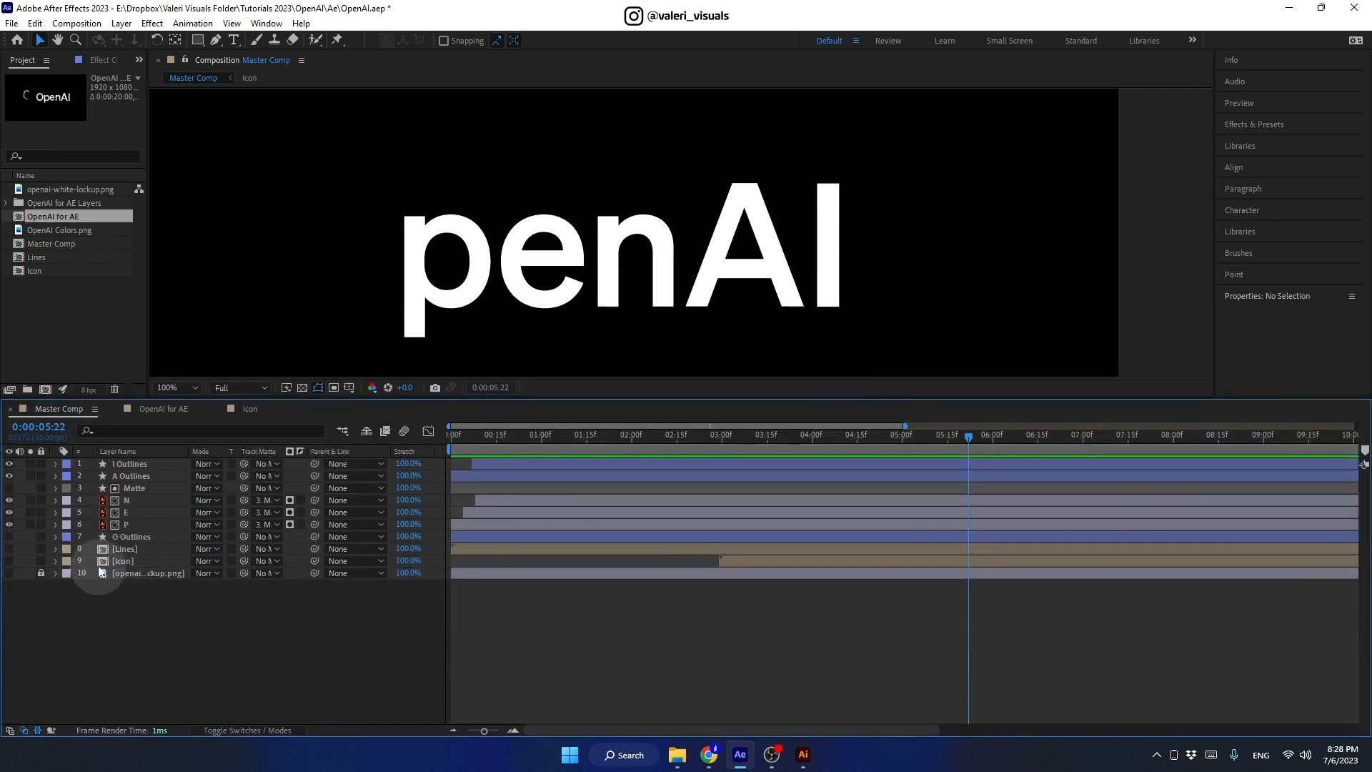
# Step: Make the O Outlines layer visible and reveal the keyframes of all layers from O Outlines up to I Outlines
pyautogui.click(121, 538)
pyautogui.click(9, 536)
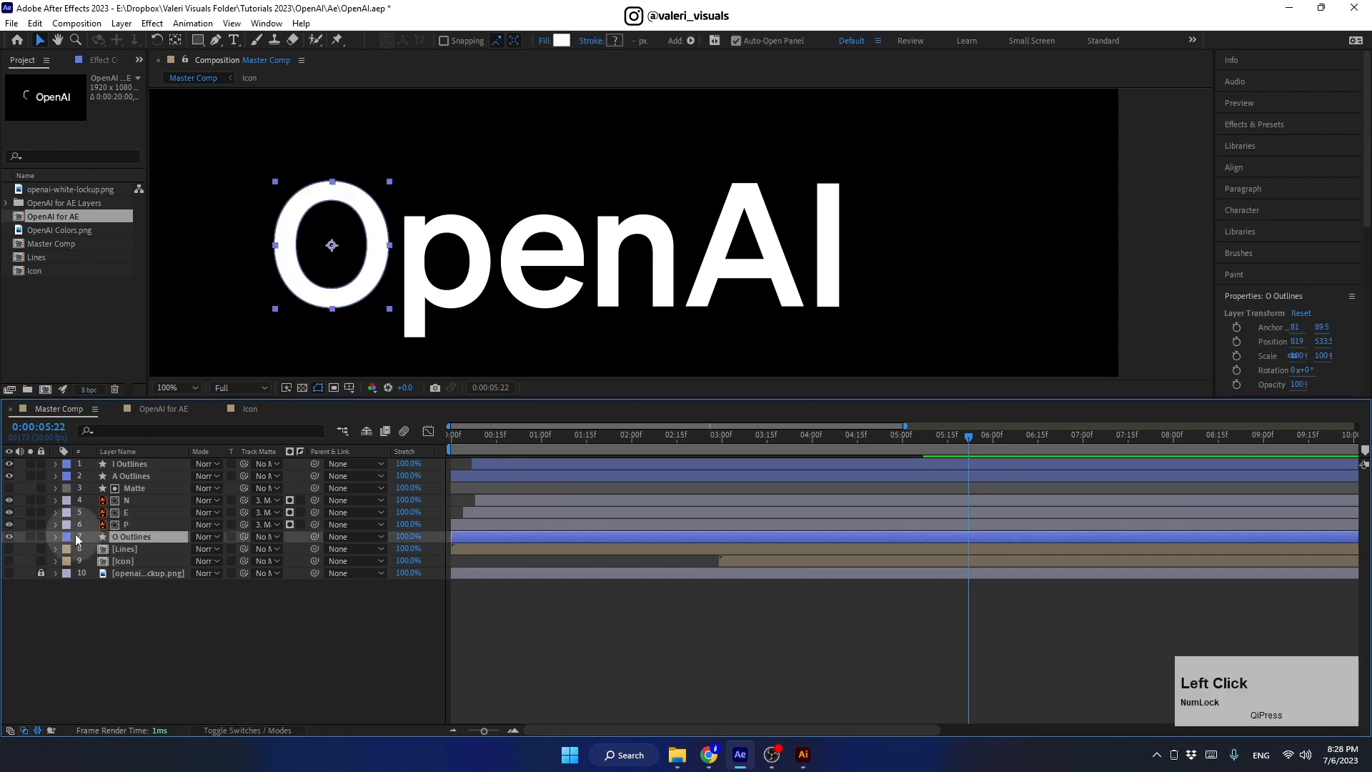
pyautogui.keyDown('shift'); pyautogui.click(554, 466); pyautogui.keyUp('shift')
pyautogui.press('u')
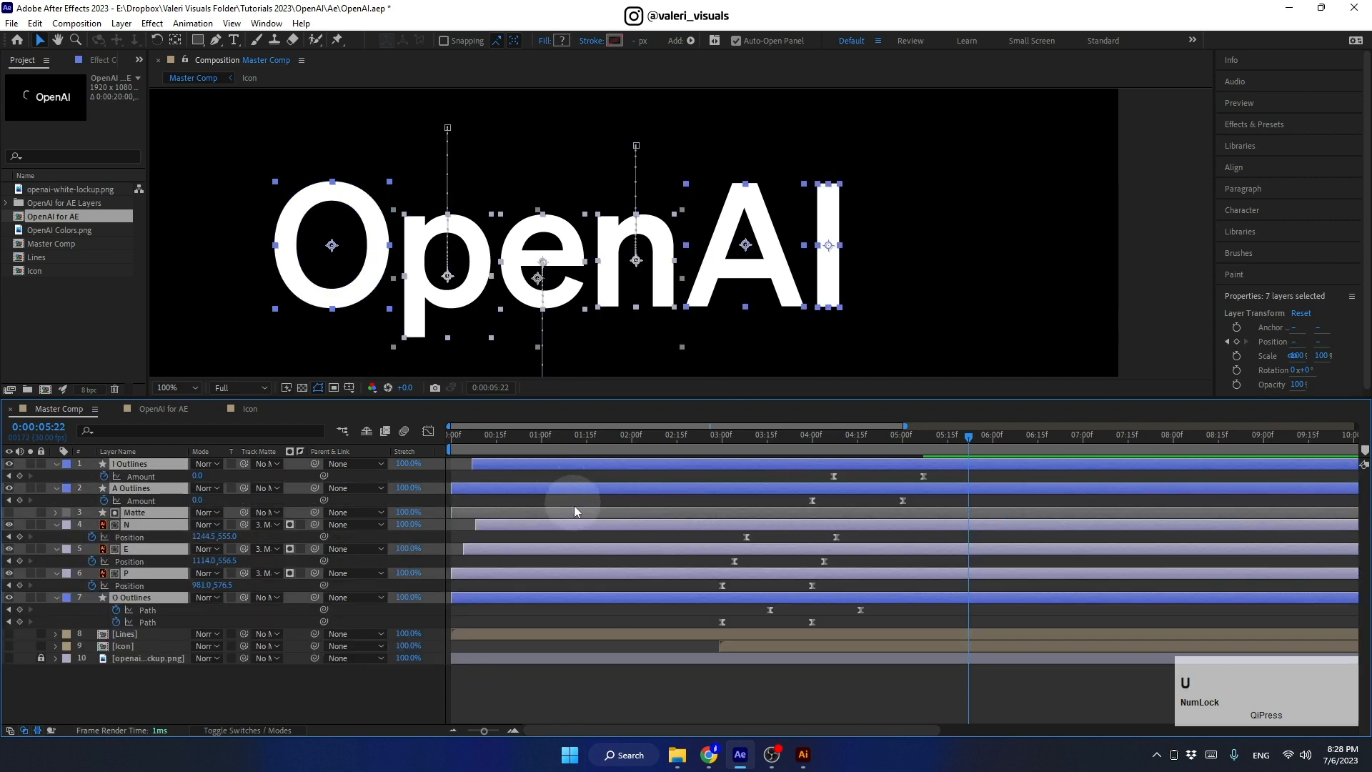
pyautogui.click(634, 679)
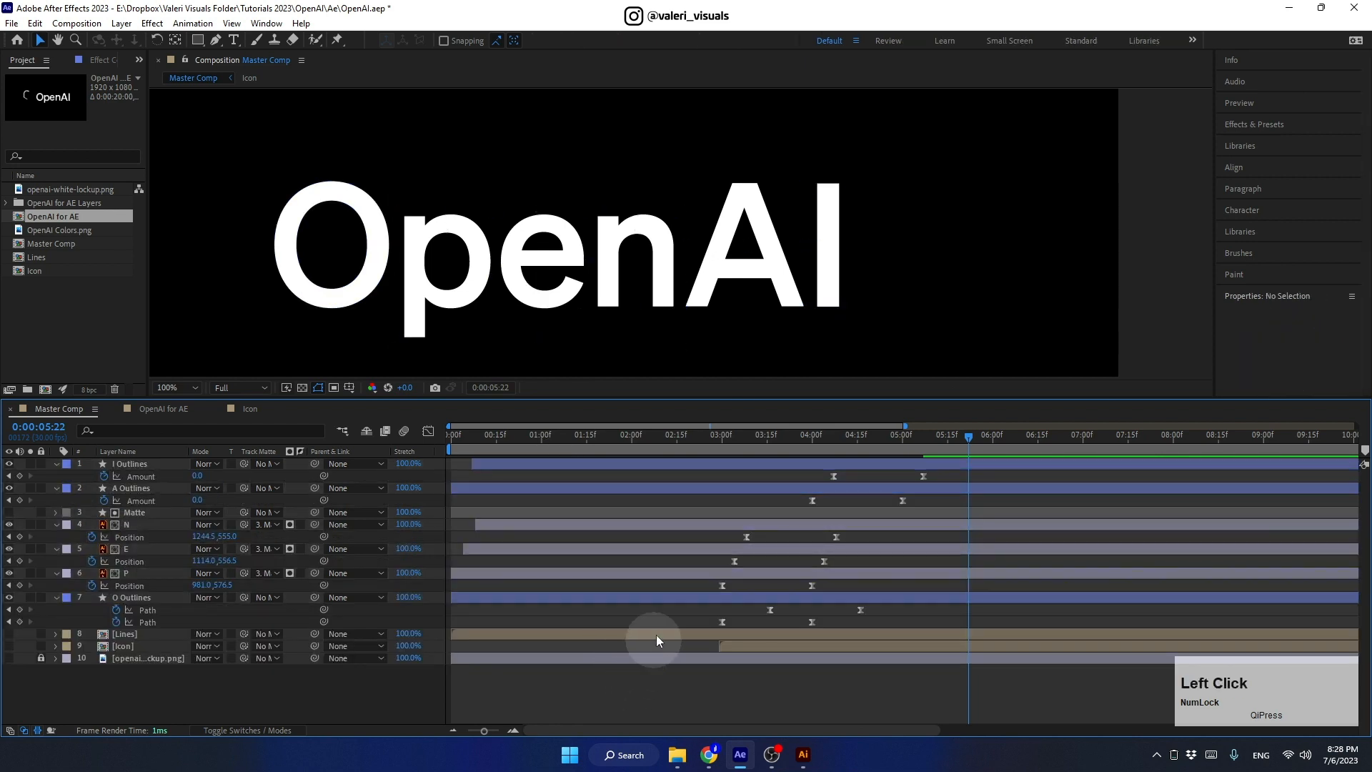
# Step: Trim the starts of the O Outlines, P, Matte, N and E layers to 0:00:03:00
pyautogui.click(701, 437)
pyautogui.moveTo(701, 441); pyautogui.dragTo(722, 447)
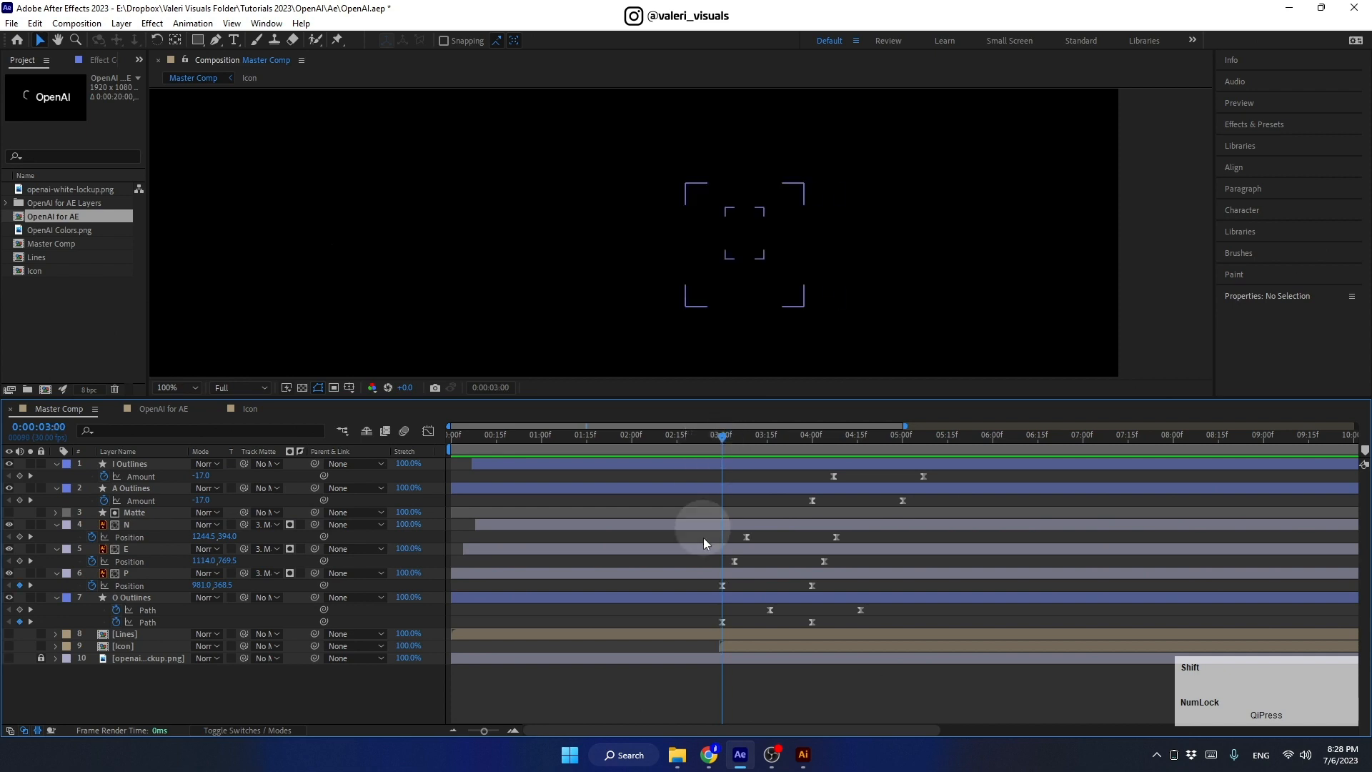
pyautogui.click(715, 604)
pyautogui.hotkey('alt', '[')
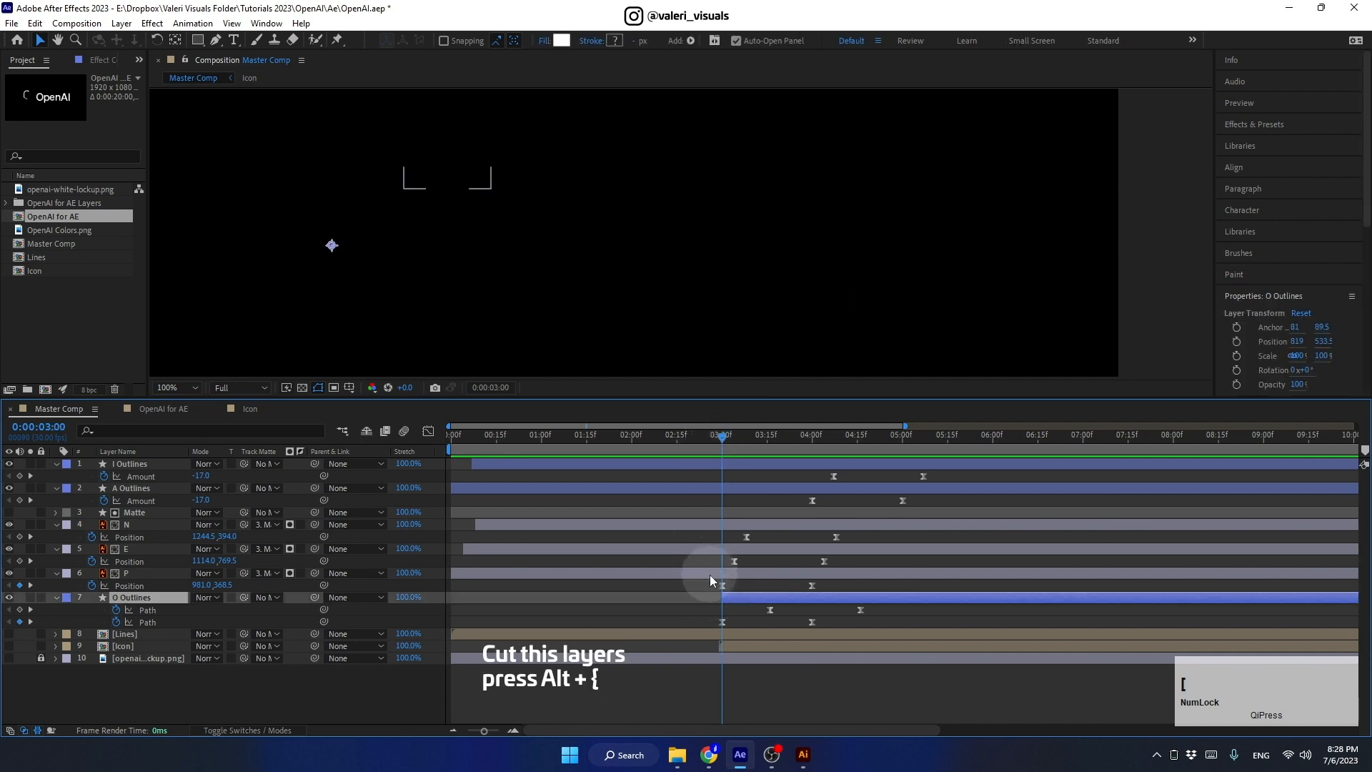
pyautogui.click(709, 575)
pyautogui.hotkey('alt', '[')
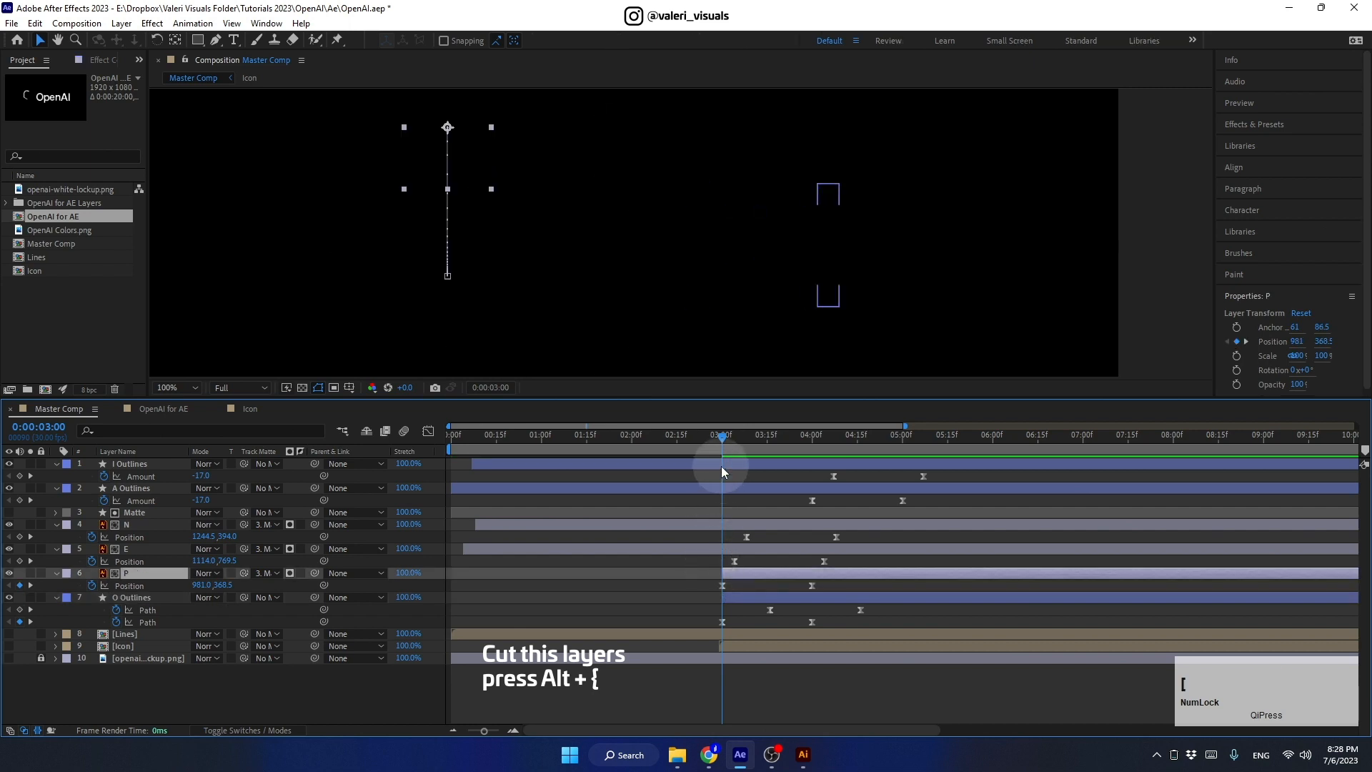
pyautogui.click(707, 512)
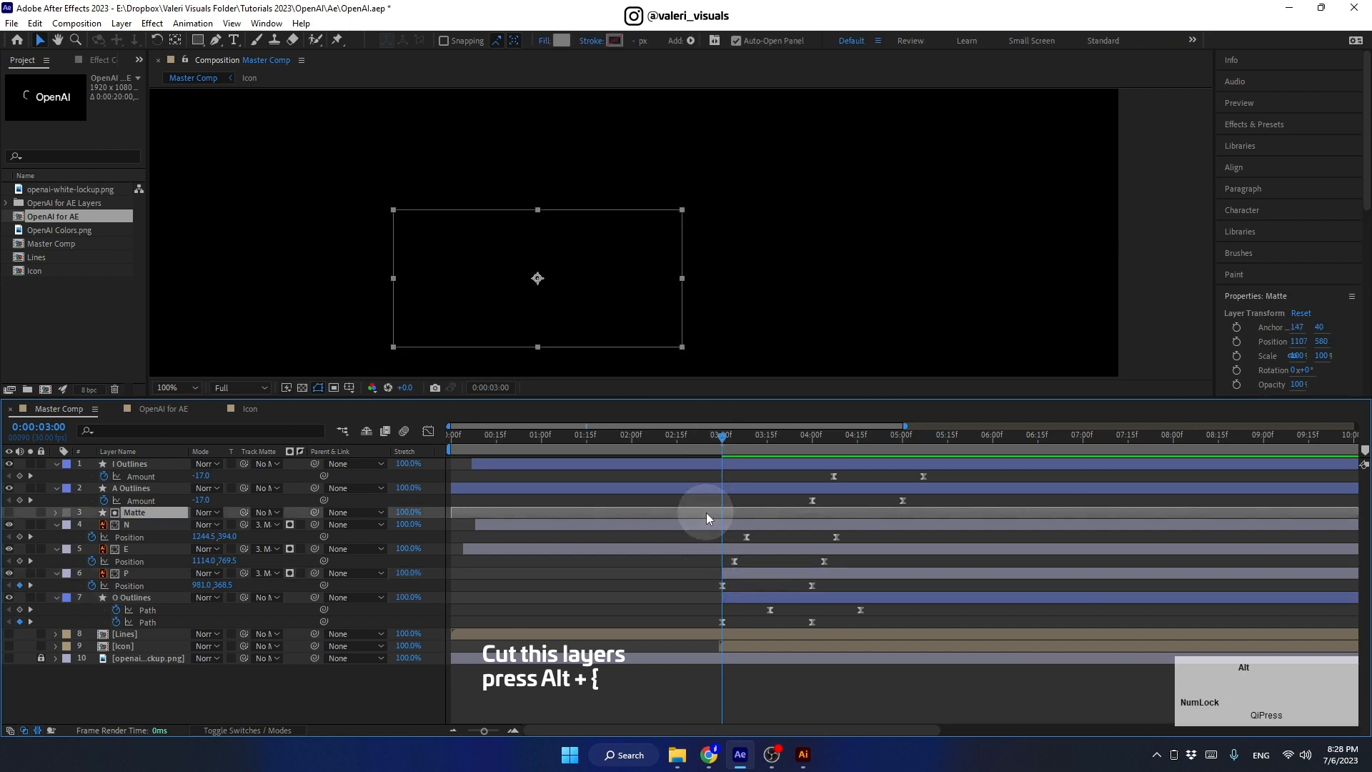
pyautogui.hotkey('alt', '[')
pyautogui.click(709, 522)
pyautogui.hotkey('alt', '[')
pyautogui.click(710, 547)
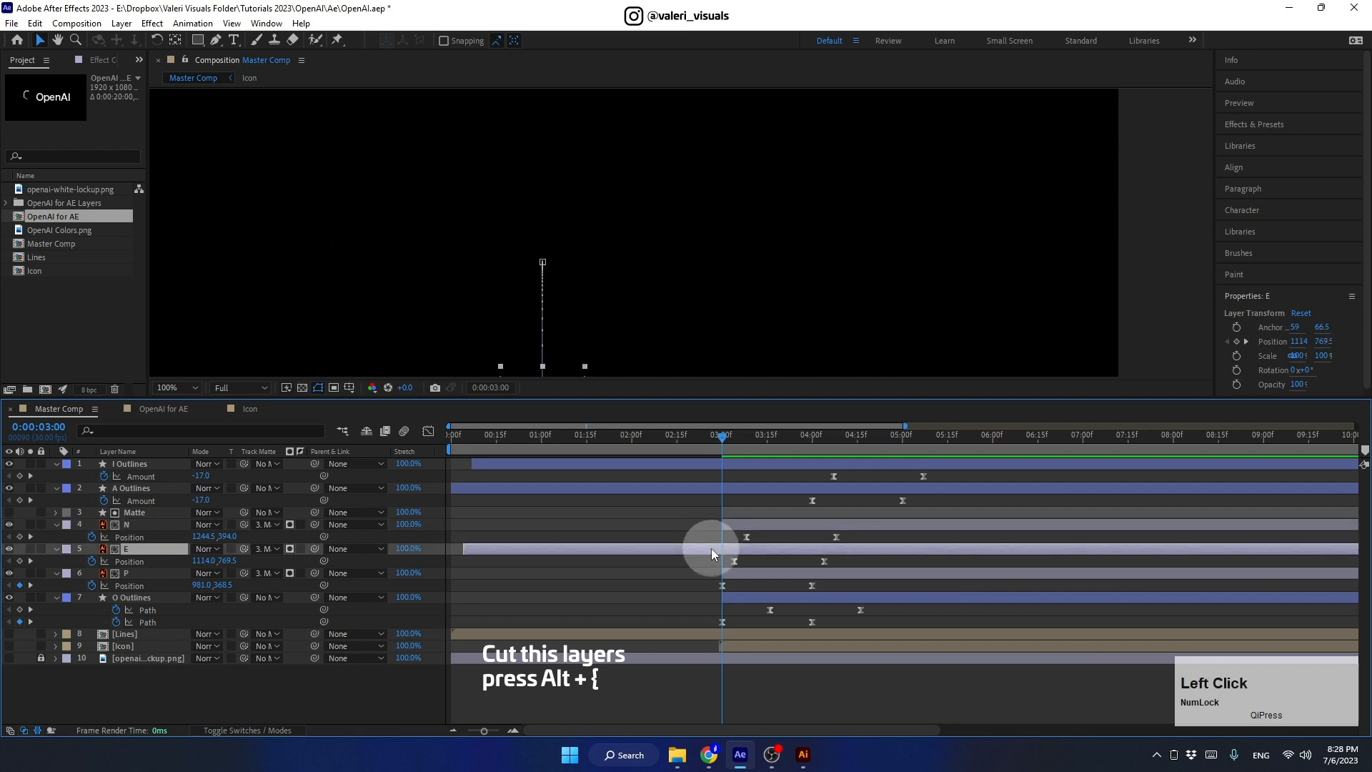
pyautogui.hotkey('alt', '[')
# Step: Trim the starts of the A Outlines, I Outlines, N and E layers to their own first keyframes
pyautogui.click(719, 487)
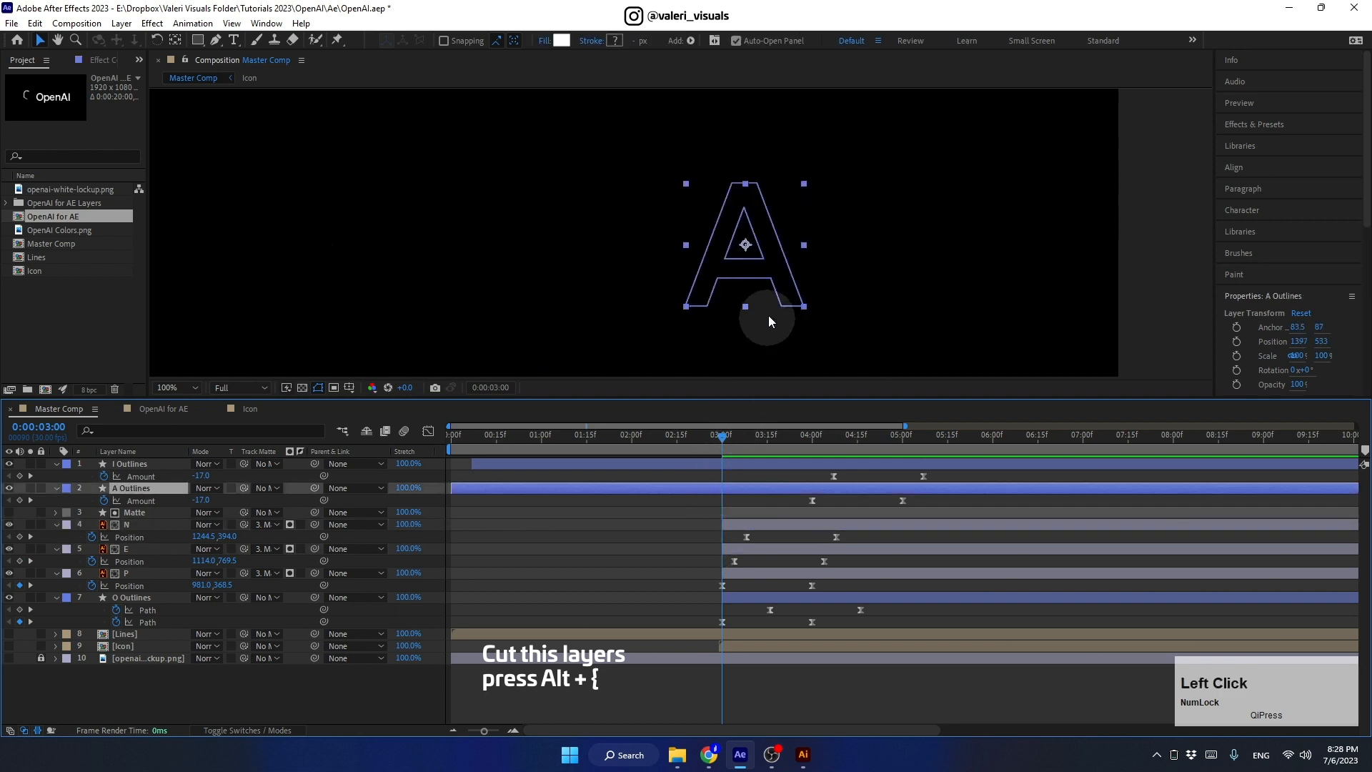
pyautogui.moveTo(722, 437); pyautogui.dragTo(731, 465)
pyautogui.hotkey('alt', '[')
pyautogui.click(778, 463)
pyautogui.hotkey('alt', '[')
pyautogui.click(734, 524)
pyautogui.click(748, 554)
pyautogui.hotkey('alt', '[')
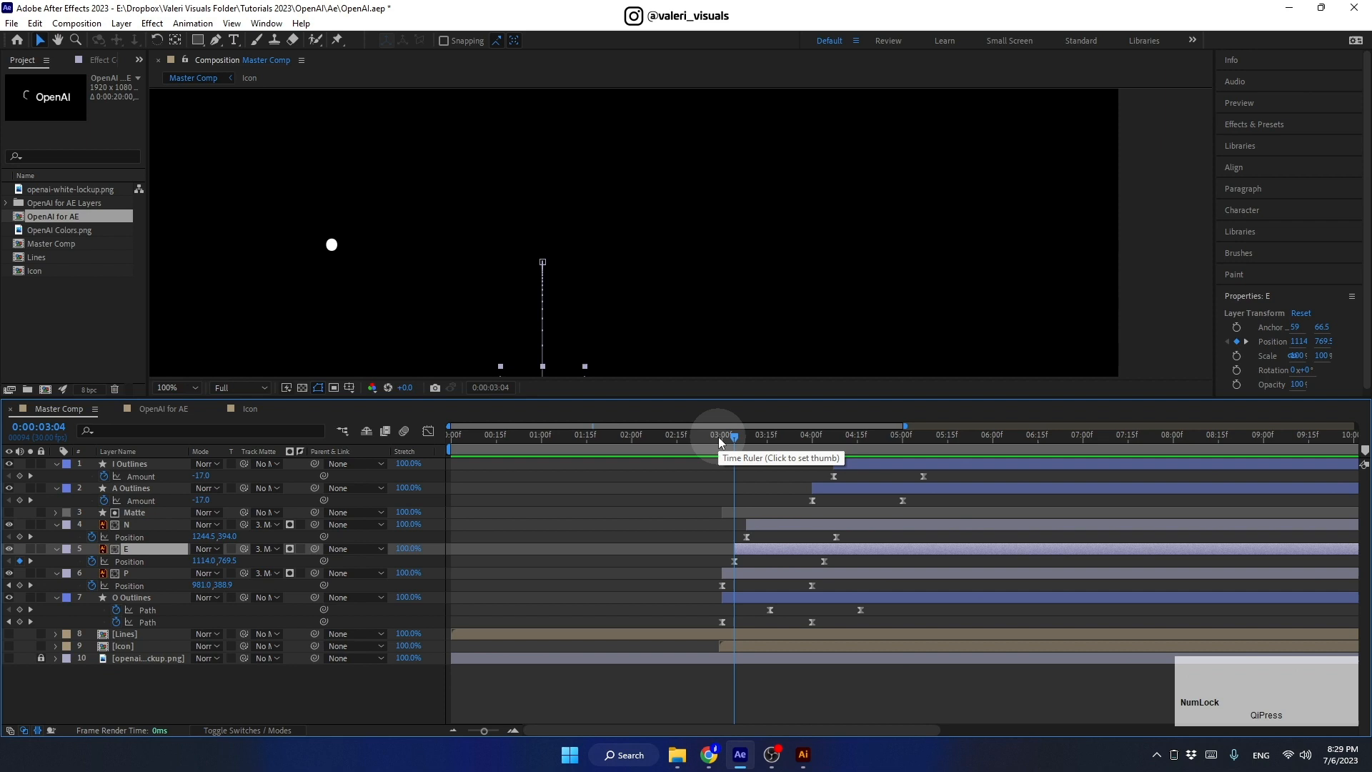
# Step: Move the Matte layer below P, directly above the O Outlines layer, and scrub through the letter animation
pyautogui.click(733, 511)
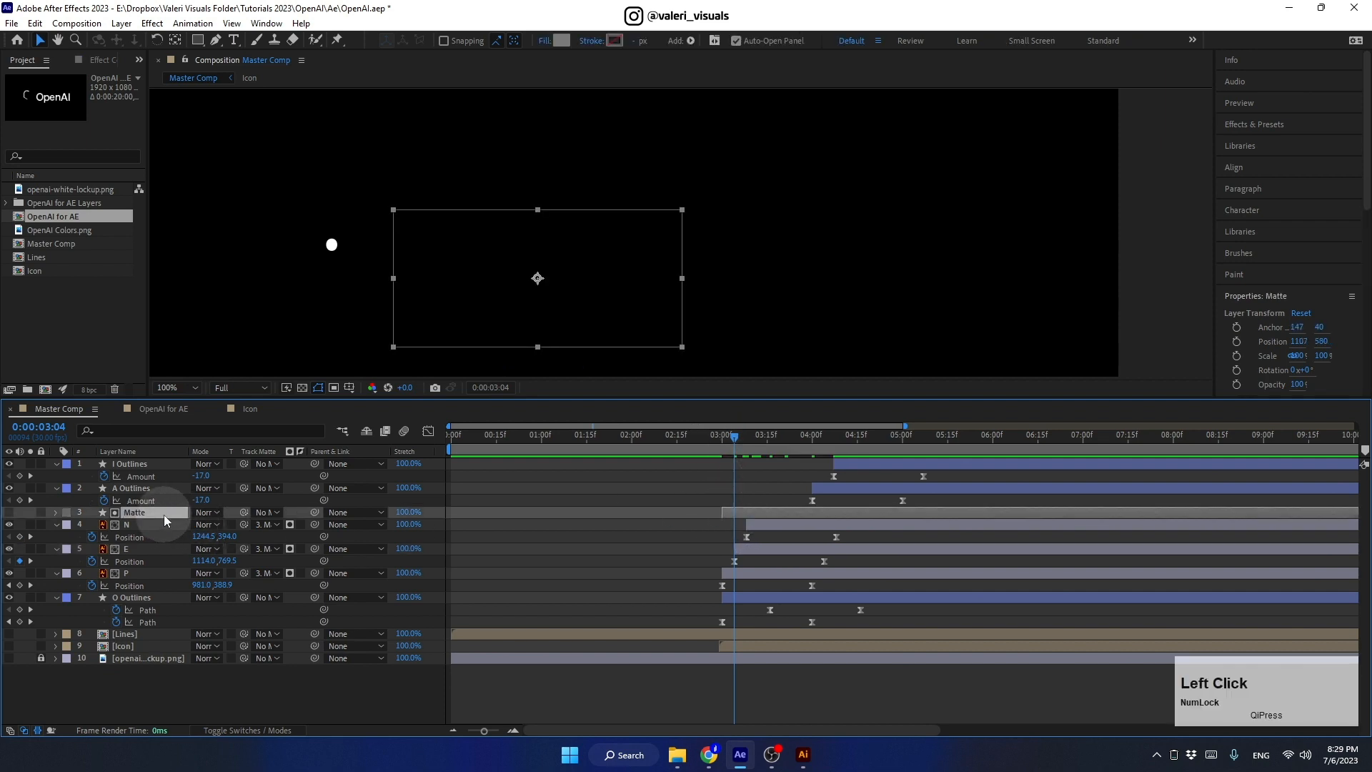
pyautogui.moveTo(165, 515); pyautogui.dragTo(182, 585)
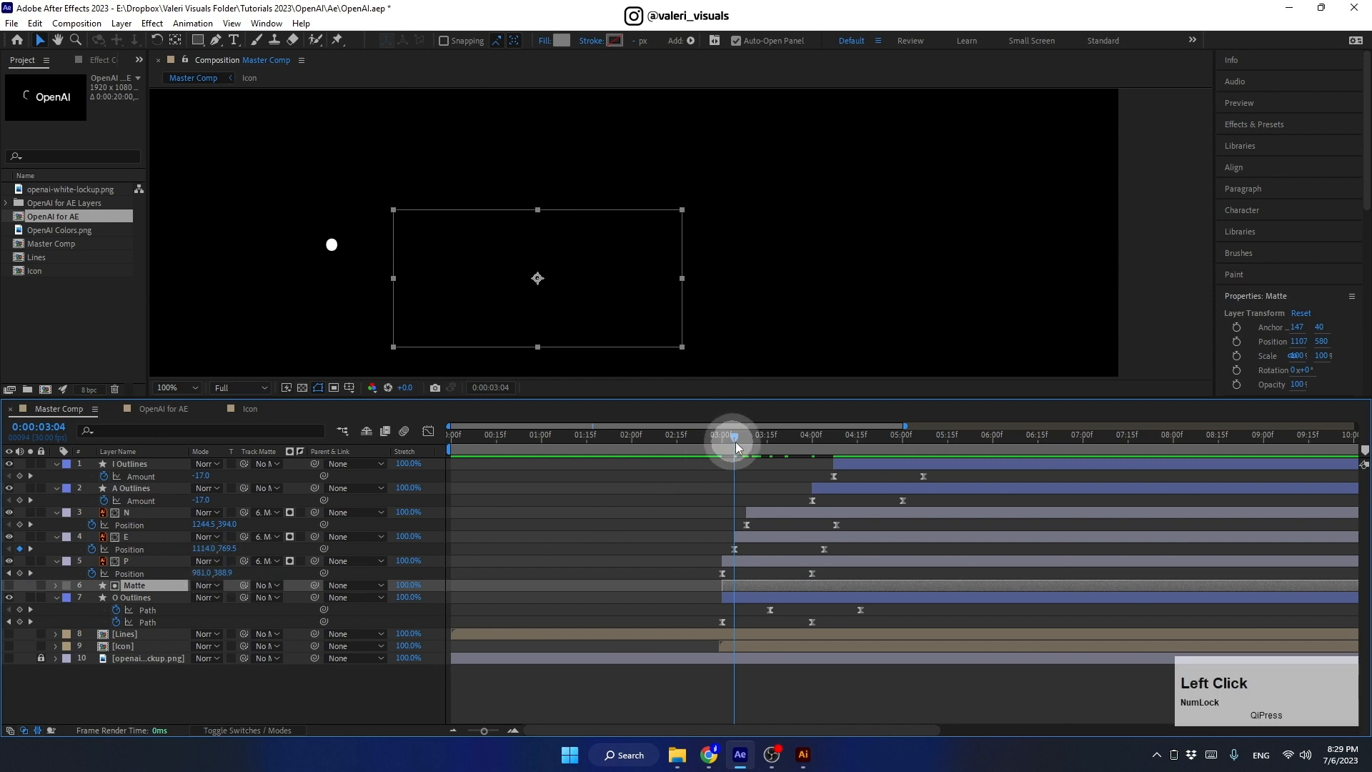
pyautogui.moveTo(735, 440); pyautogui.dragTo(791, 498)
# Step: Shift the I Outlines and A Outlines layers earlier together so they overlap the n animation, and preview from about 0:00:03:00
pyautogui.click(847, 463)
pyautogui.keyDown('shift'); pyautogui.click(838, 493); pyautogui.keyUp('shift')
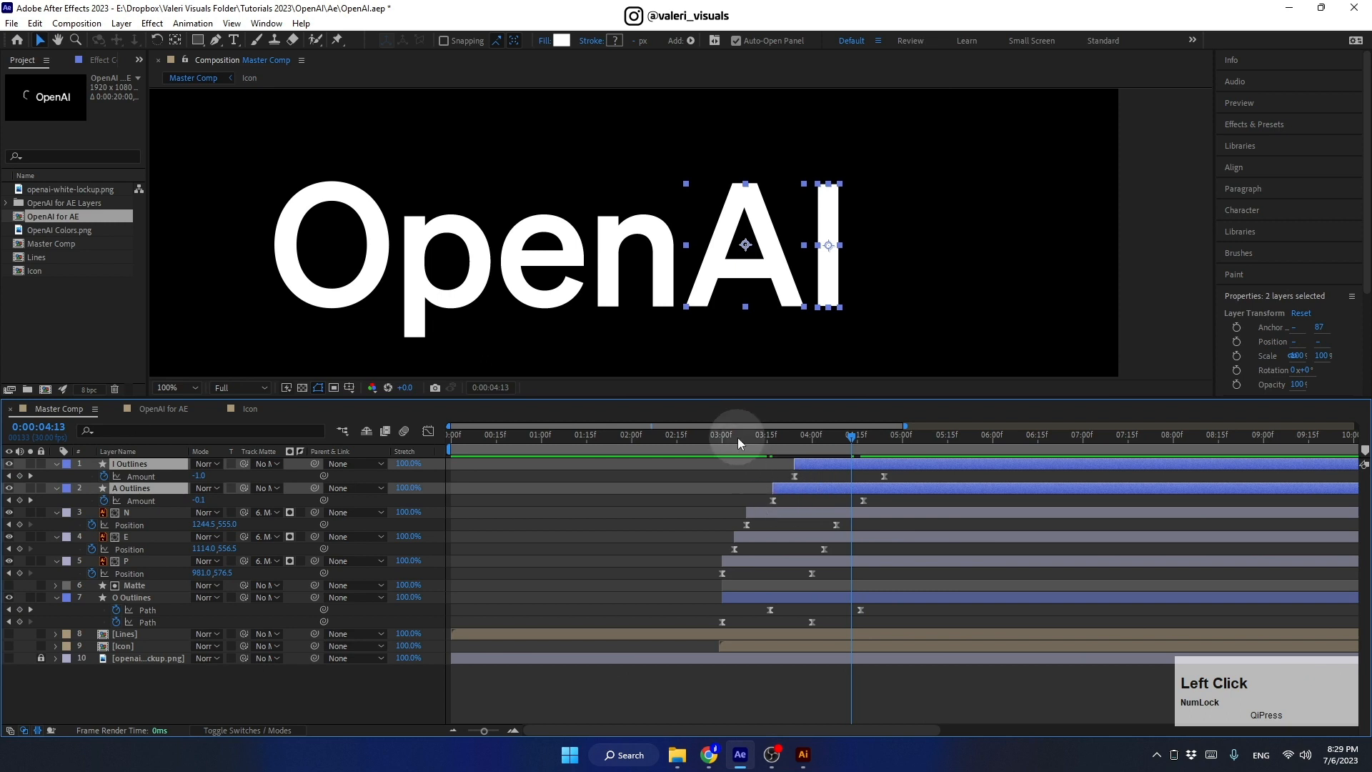
pyautogui.moveTo(737, 437); pyautogui.dragTo(715, 484)
pyautogui.press('space')
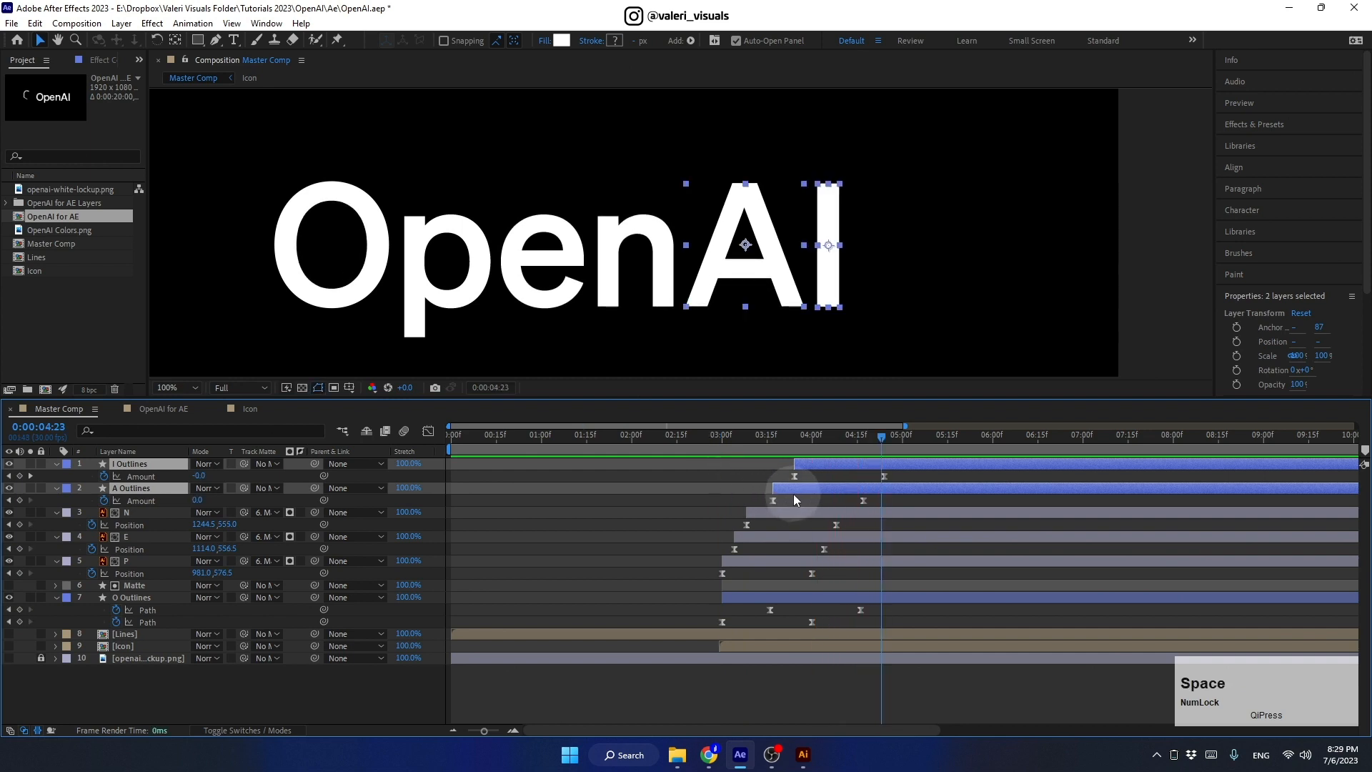
# Step: Delay the A Outlines and I Outlines layers together until A starts just before 0:00:04:00, previewing each adjustment from 0:00:03:00
pyautogui.moveTo(793, 493); pyautogui.dragTo(808, 491)
pyautogui.click(722, 444)
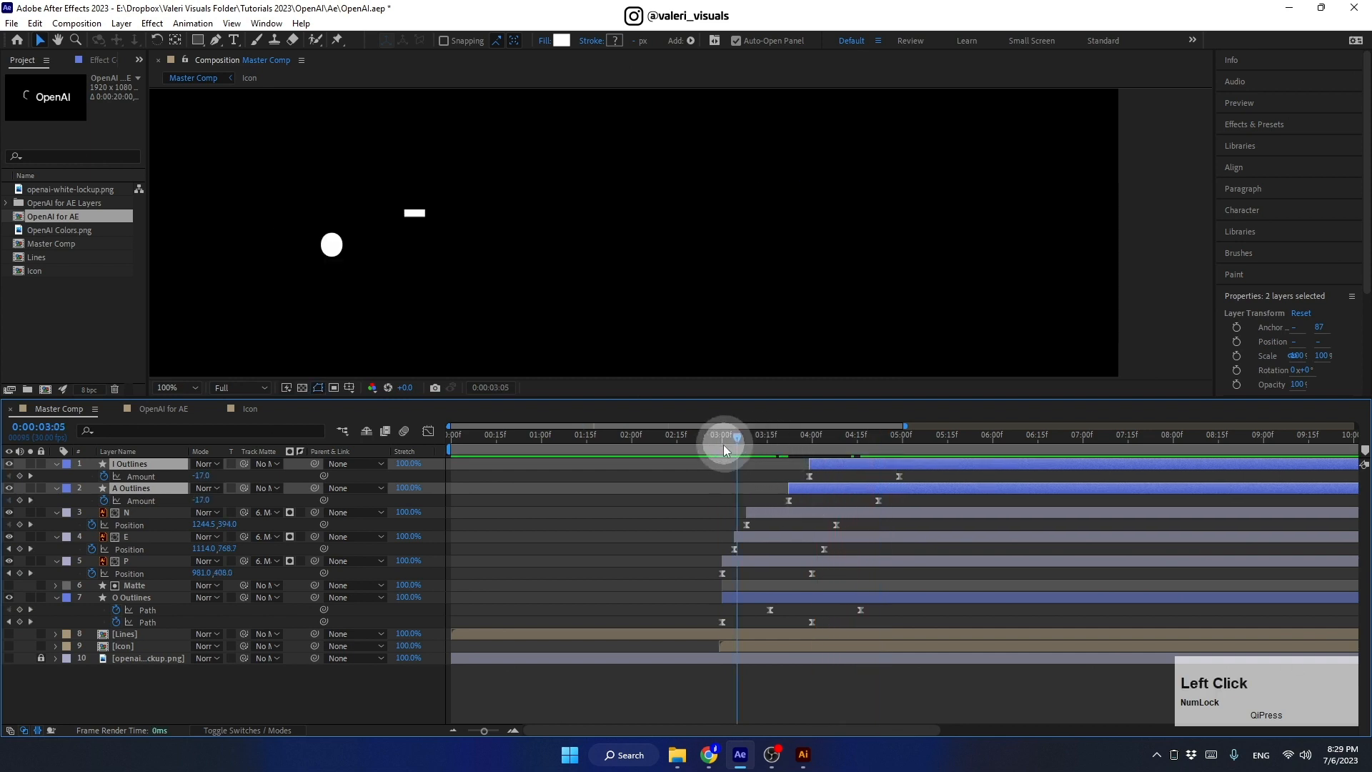
pyautogui.press('space')
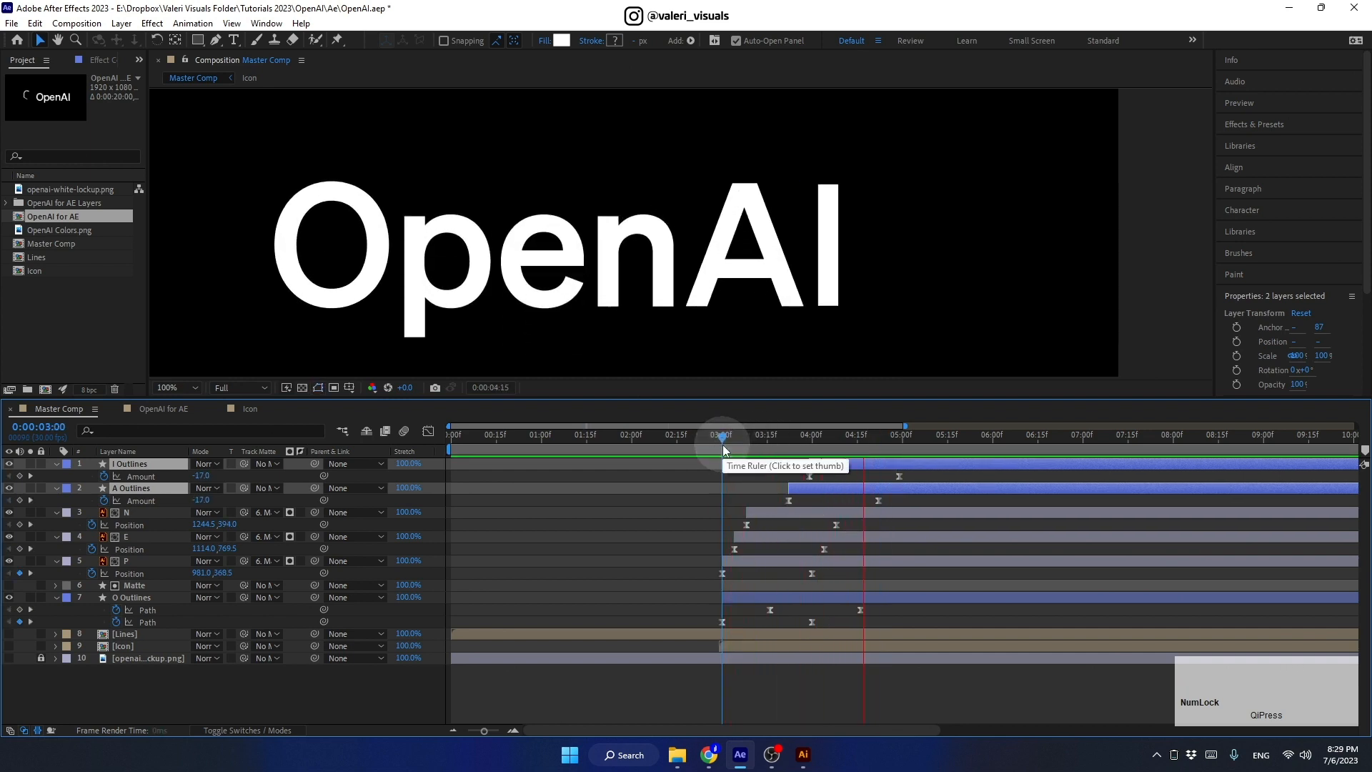
pyautogui.moveTo(808, 491); pyautogui.dragTo(828, 491)
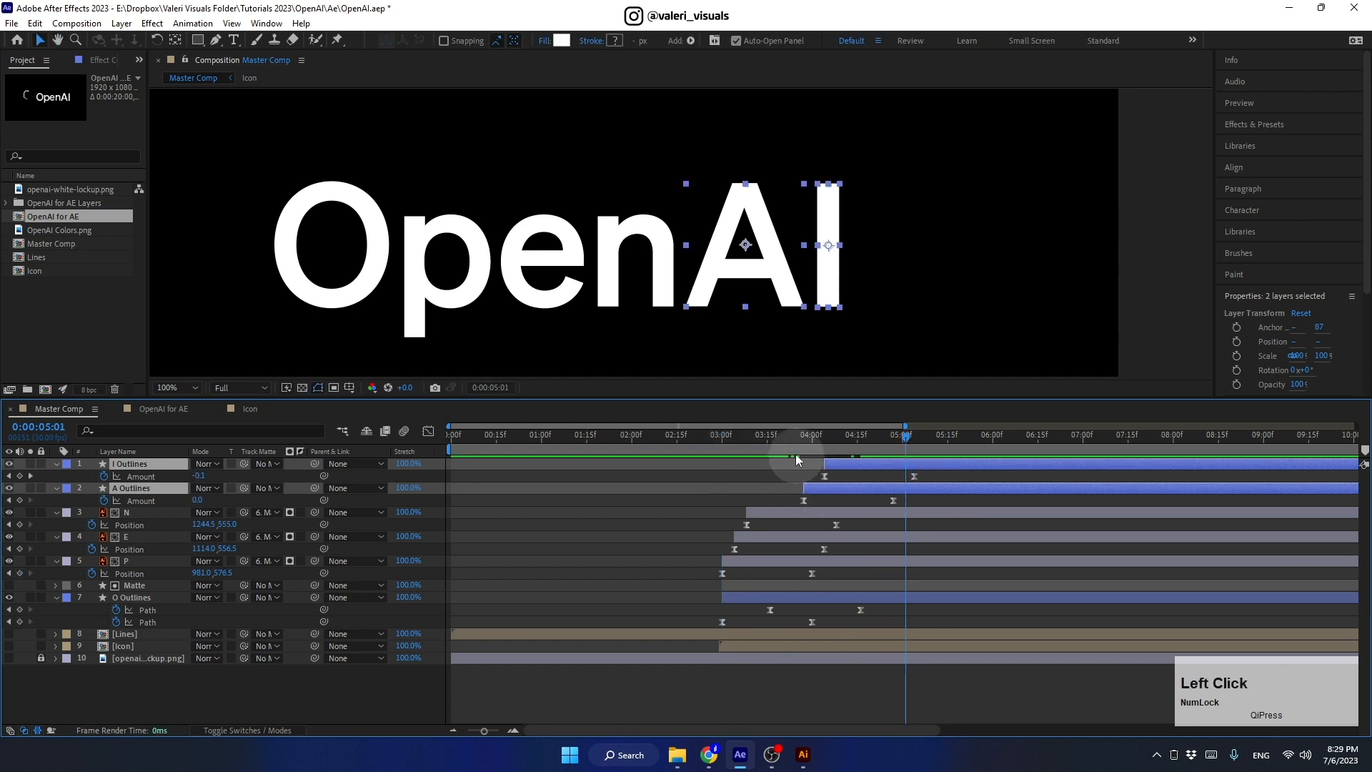
pyautogui.click(720, 453)
pyautogui.press('space')
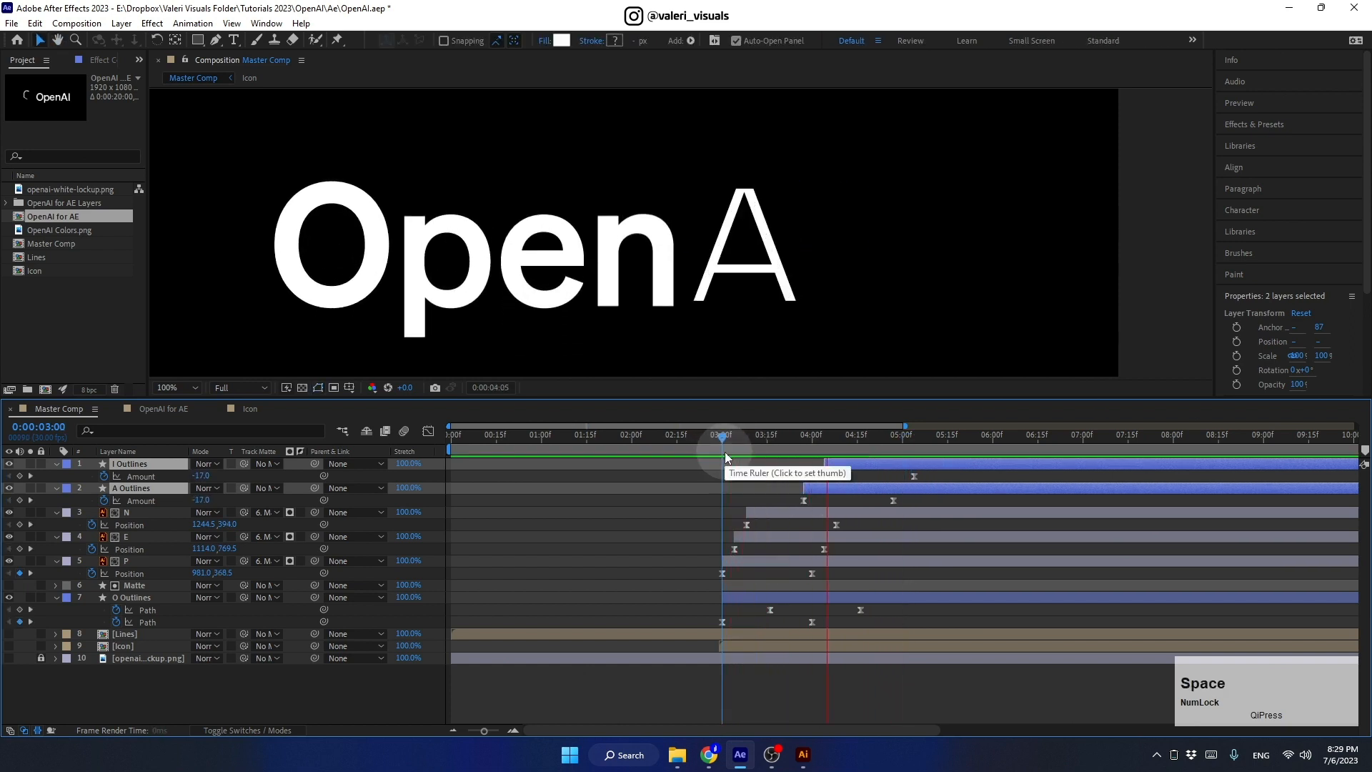
# Step: Move the ending Amount keyframes of A Outlines and I Outlines together until A's sits at 0:00:05:15, and preview the slower animation
pyautogui.press('space')
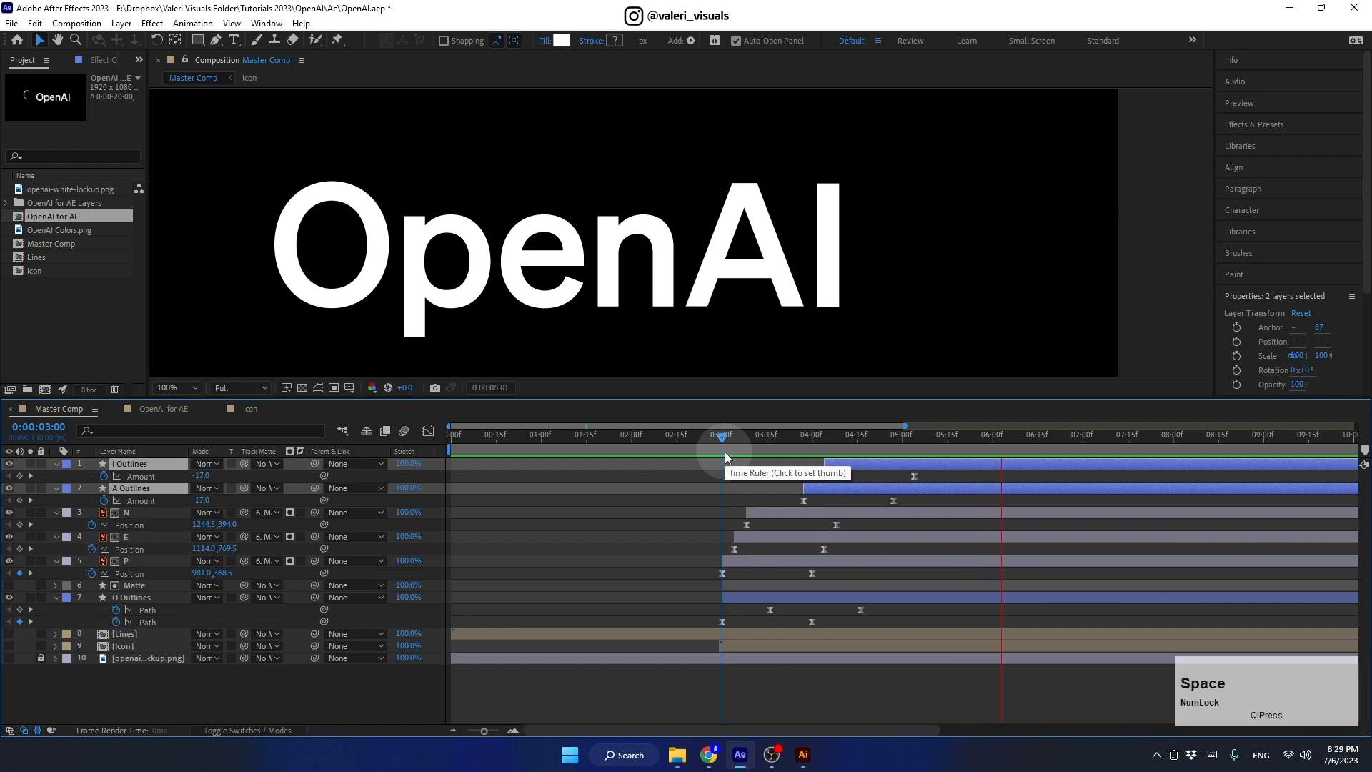
pyautogui.moveTo(891, 436); pyautogui.dragTo(868, 445)
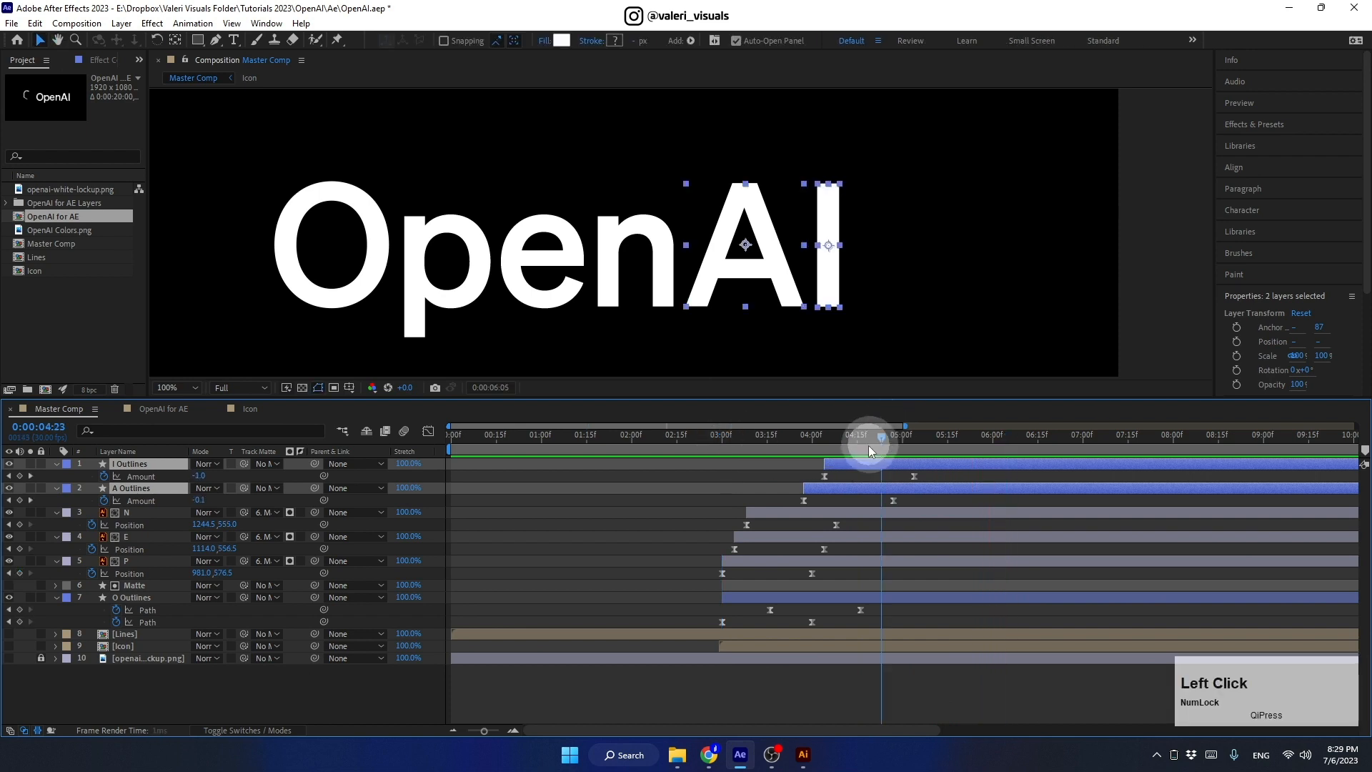
pyautogui.click(889, 479)
pyautogui.moveTo(914, 496); pyautogui.dragTo(929, 502)
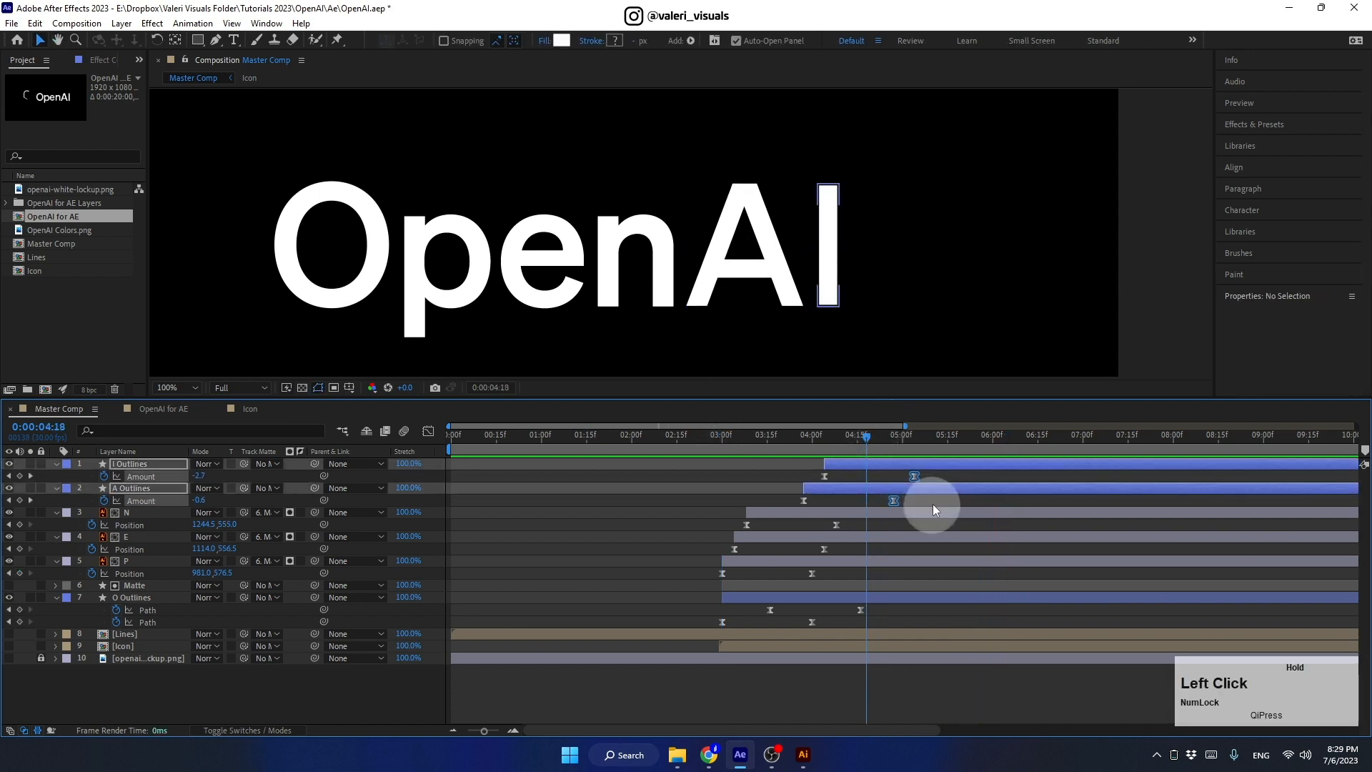
pyautogui.moveTo(880, 441); pyautogui.dragTo(948, 460)
pyautogui.moveTo(894, 500); pyautogui.dragTo(946, 502)
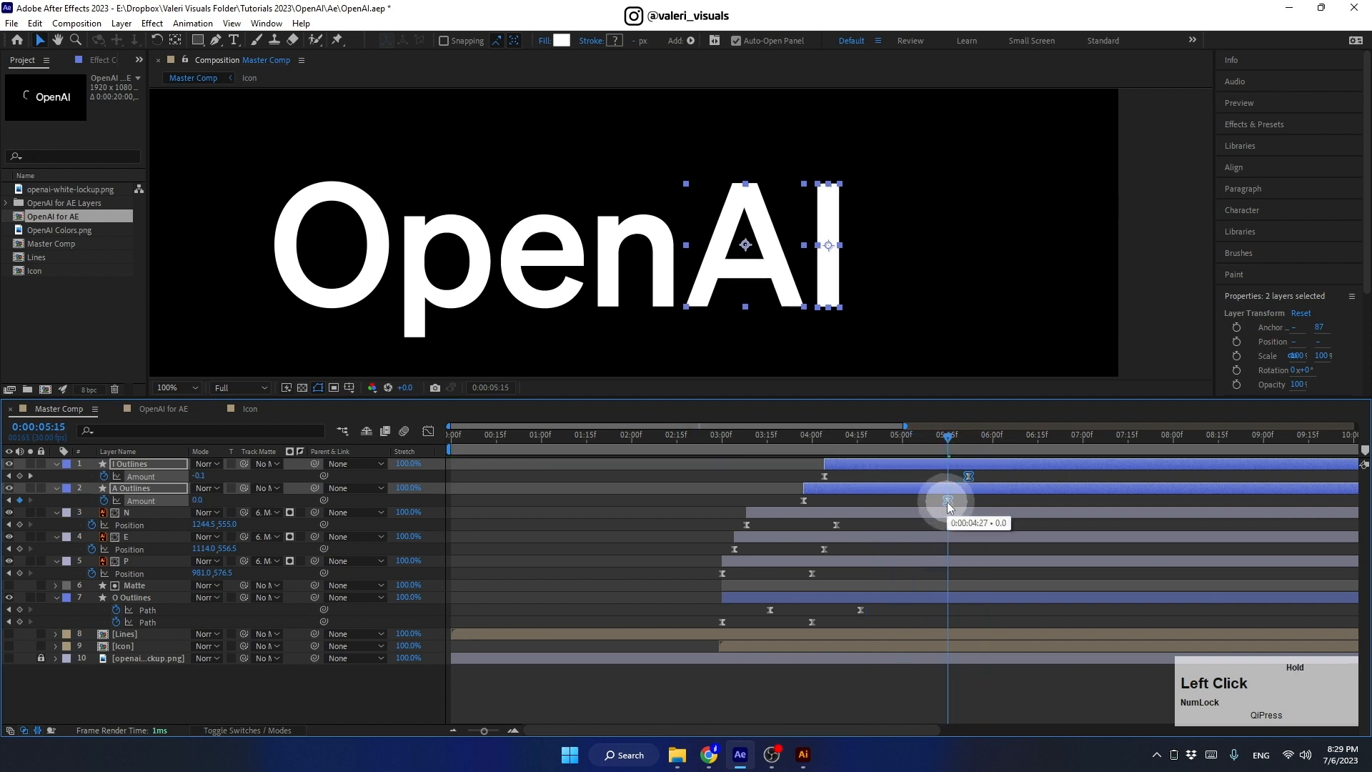
pyautogui.moveTo(919, 435); pyautogui.dragTo(737, 478)
pyautogui.press('space')
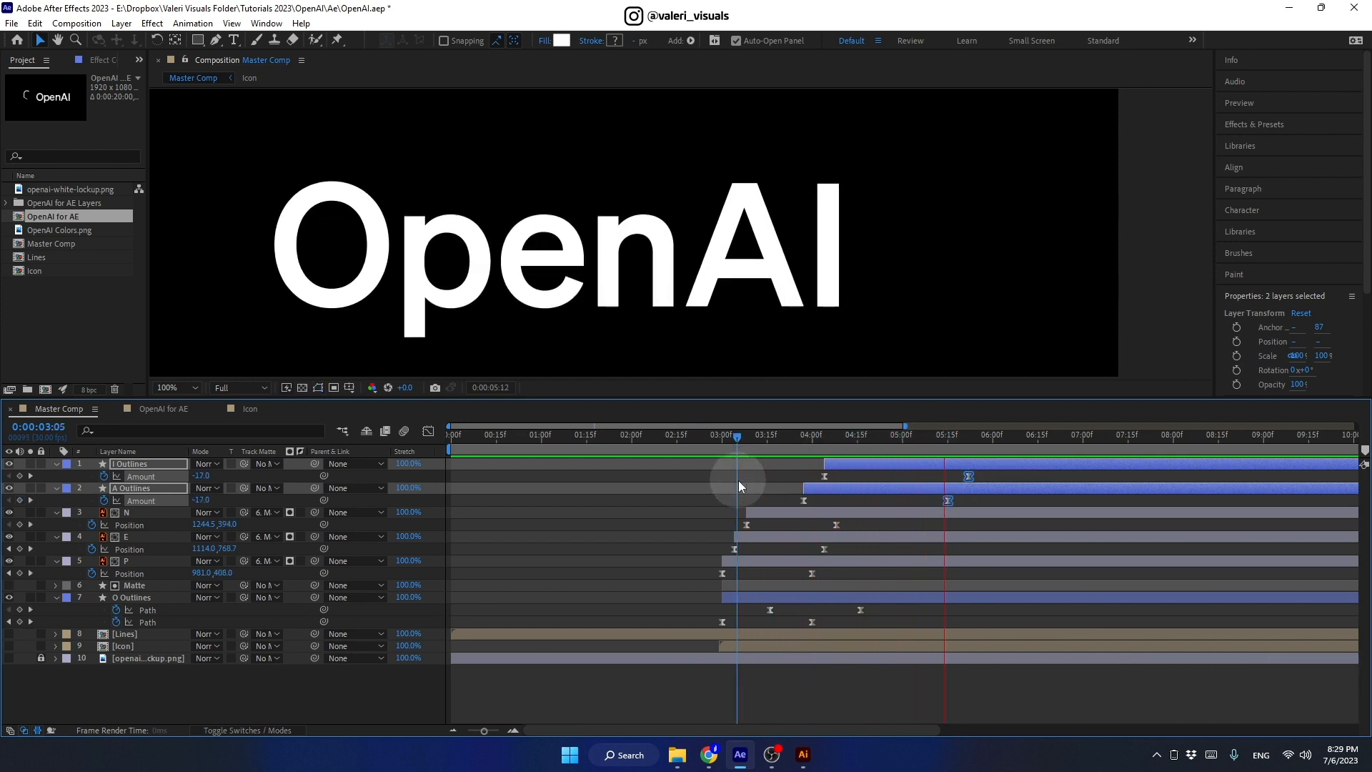
pyautogui.press('space')
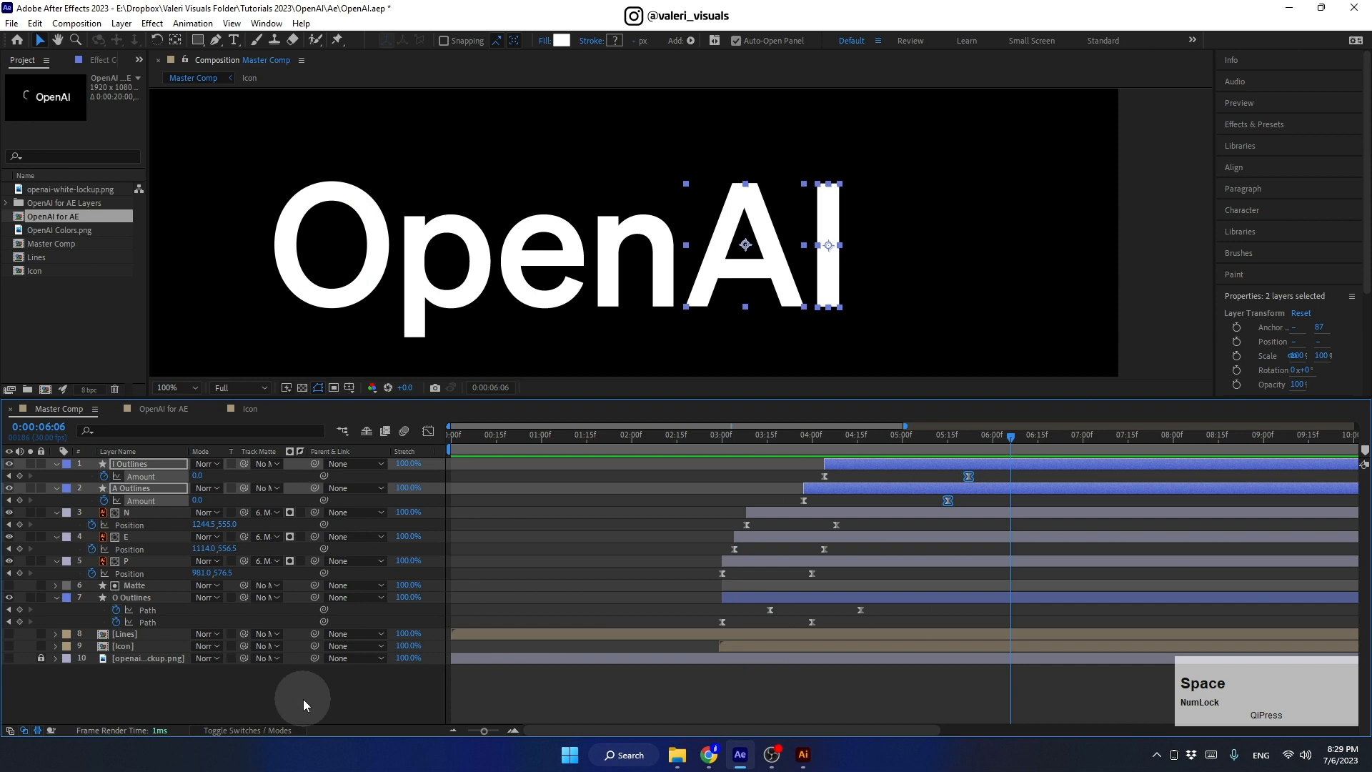
# Step: Collapse the revealed properties of all layers in Master Comp and save the project
pyautogui.click(56, 597)
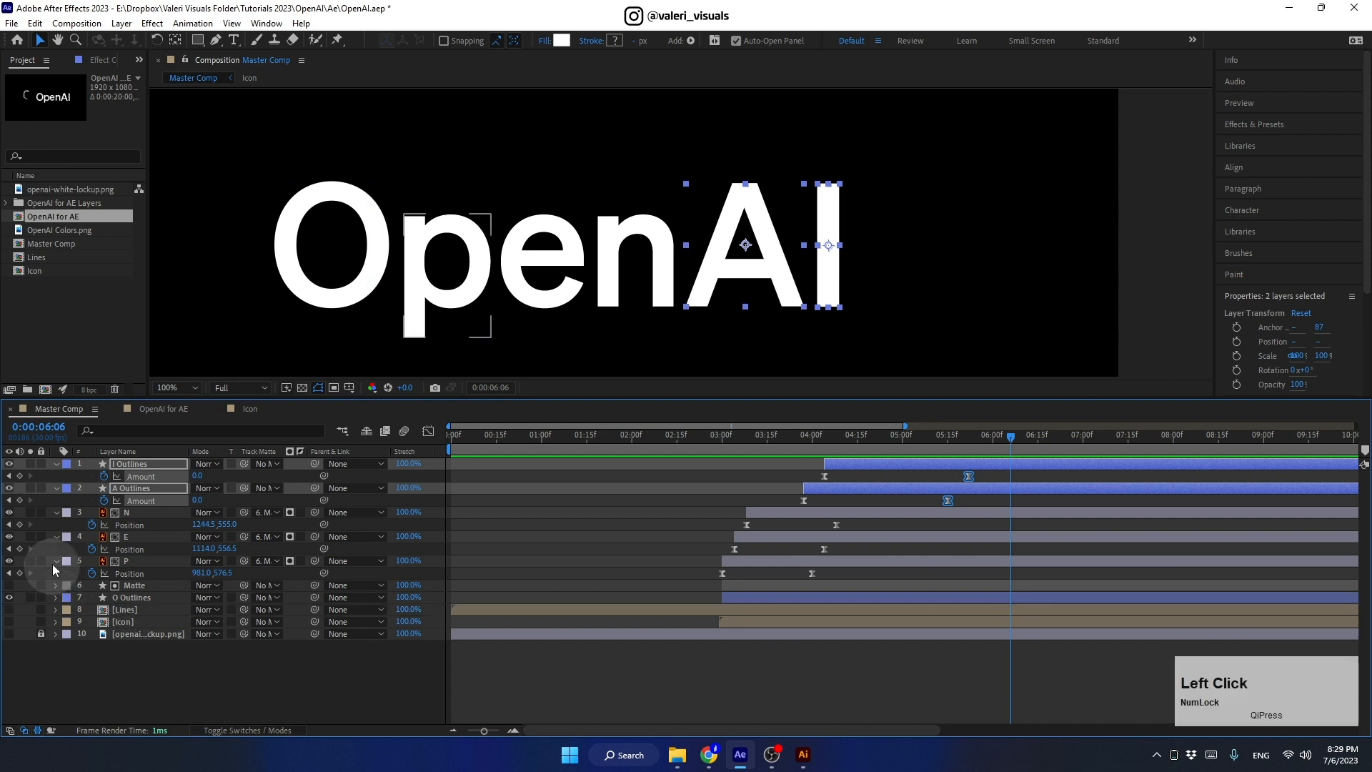
pyautogui.click(131, 691)
pyautogui.press('u')
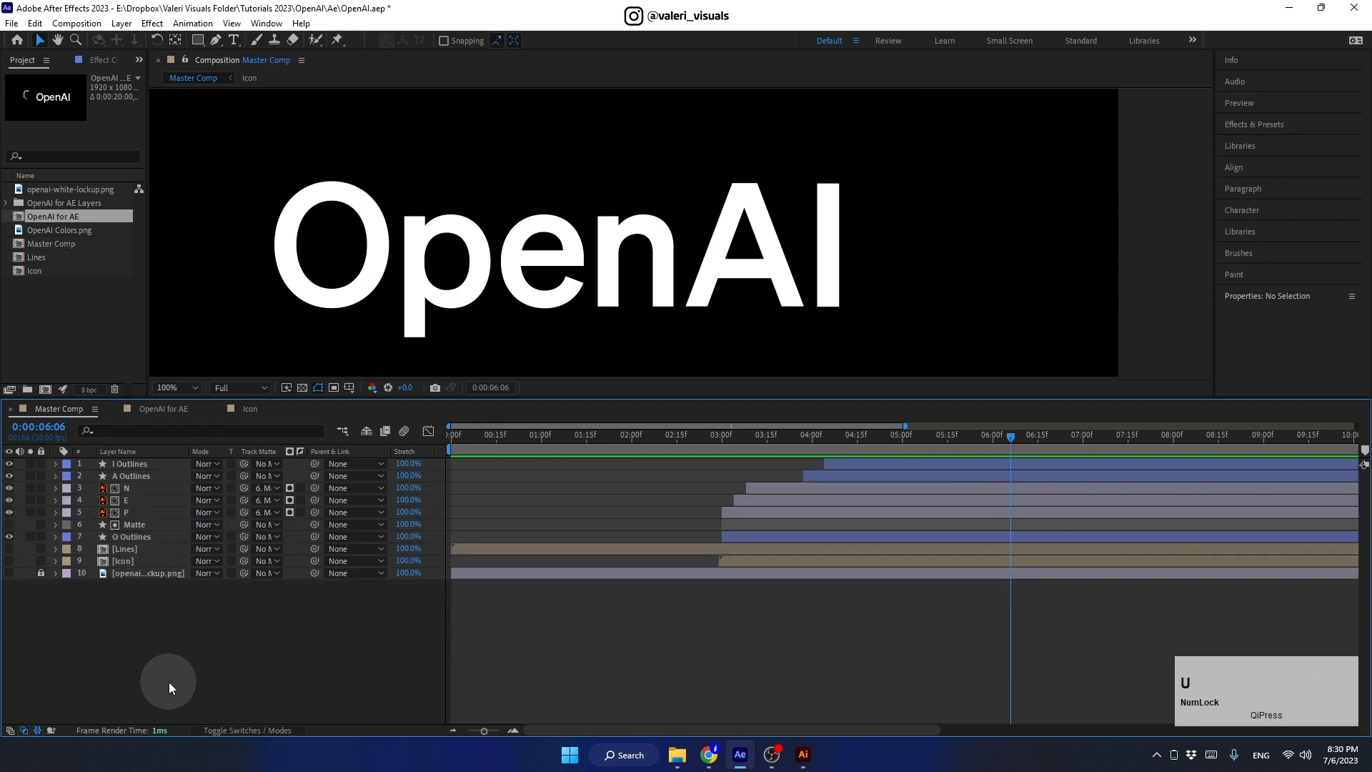
pyautogui.hotkey('ctrl', 's')
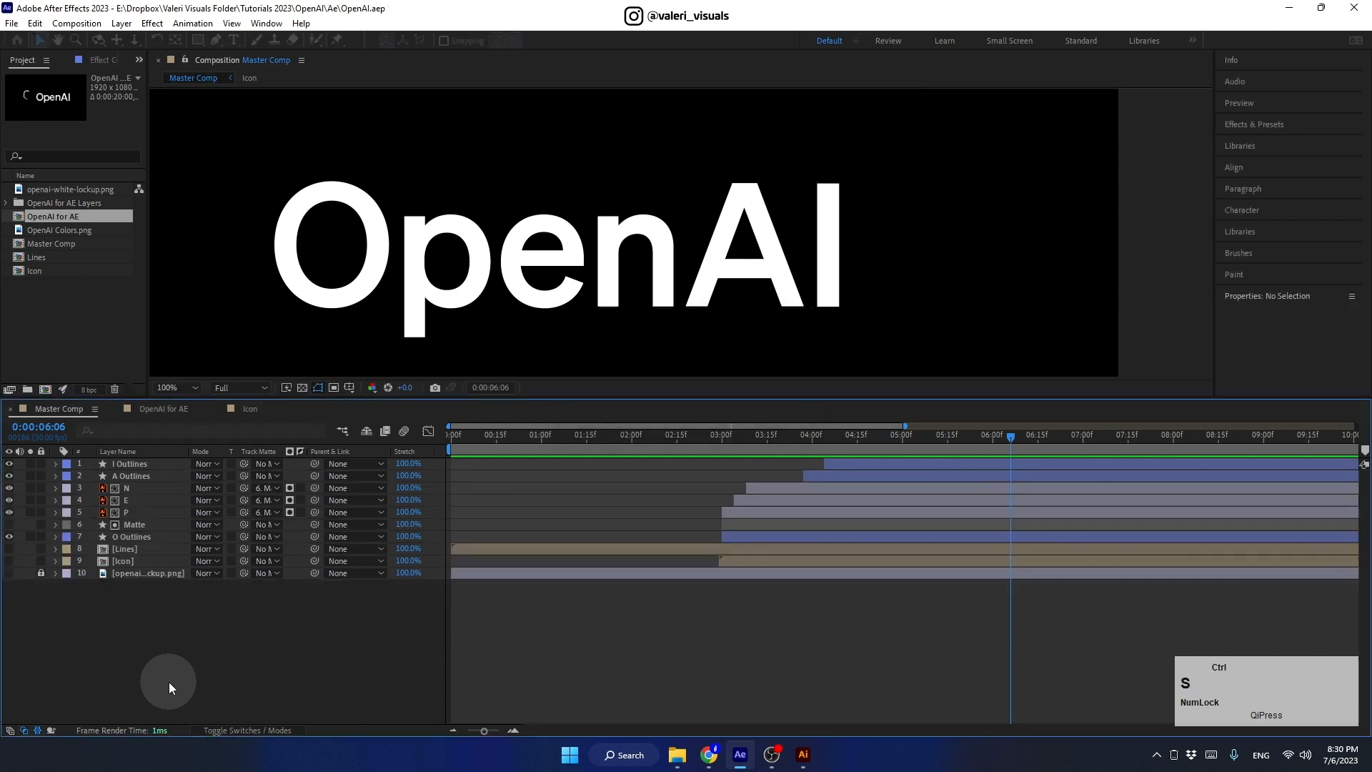
# Step: Pre-compose the seven layers from I Outlines down to O Outlines, including Matte, into a new composition named Text
pyautogui.moveTo(744, 444); pyautogui.dragTo(897, 448)
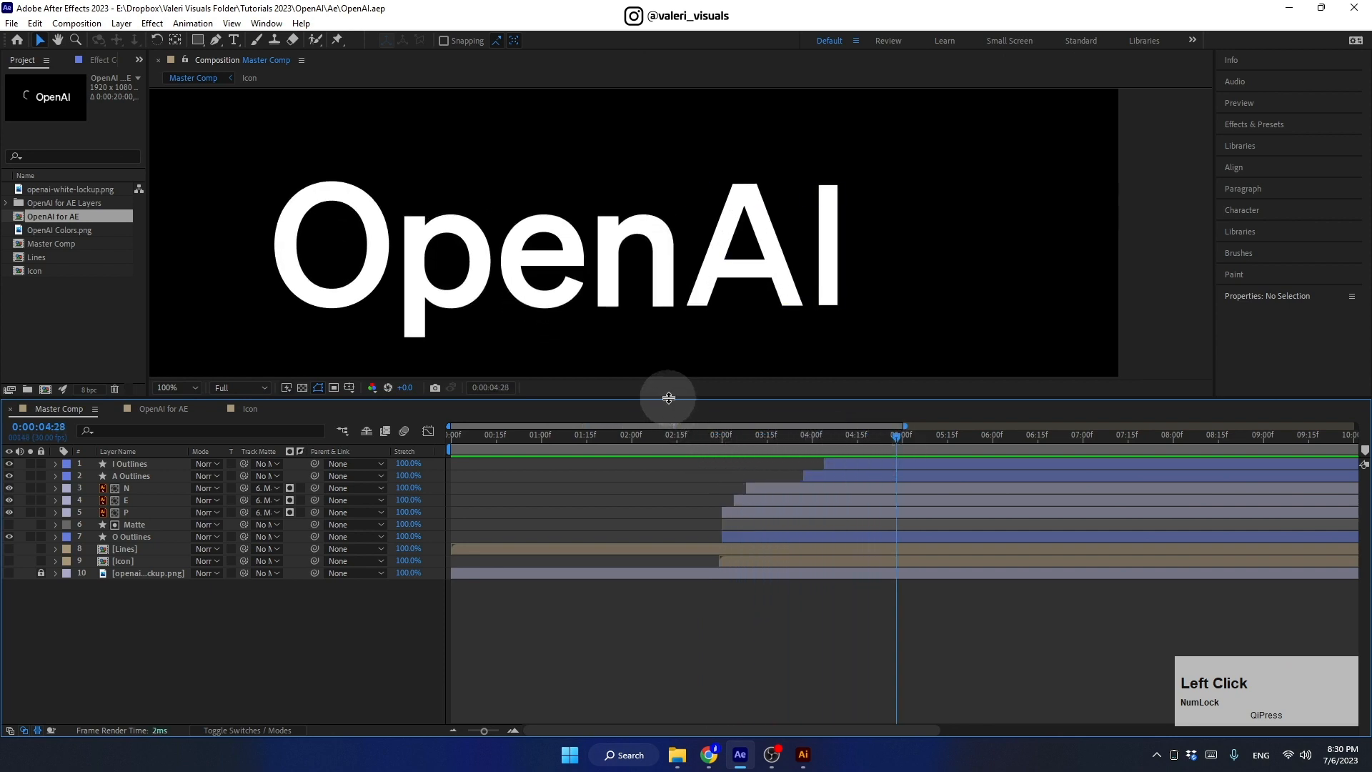
pyautogui.moveTo(669, 398); pyautogui.dragTo(671, 472)
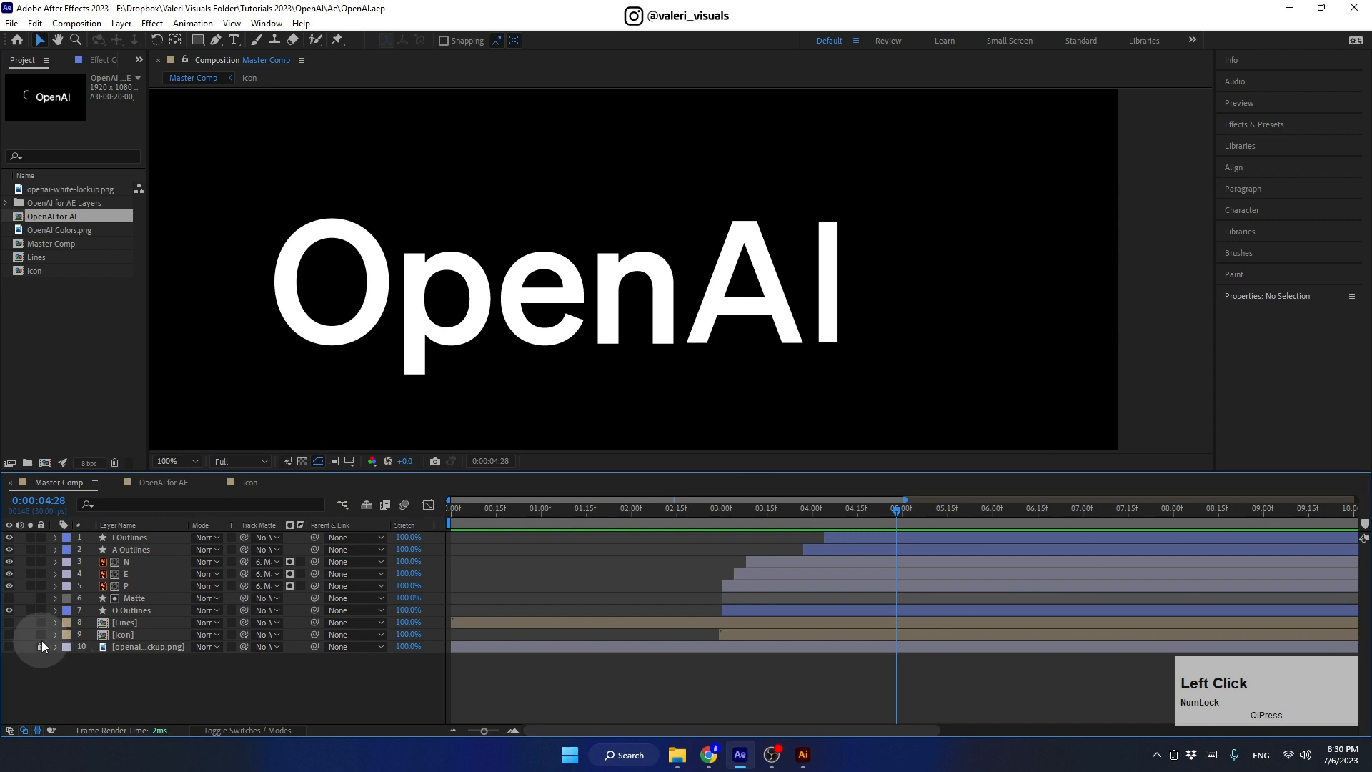
pyautogui.click(123, 609)
pyautogui.keyDown('shift'); pyautogui.click(126, 540); pyautogui.keyUp('shift')
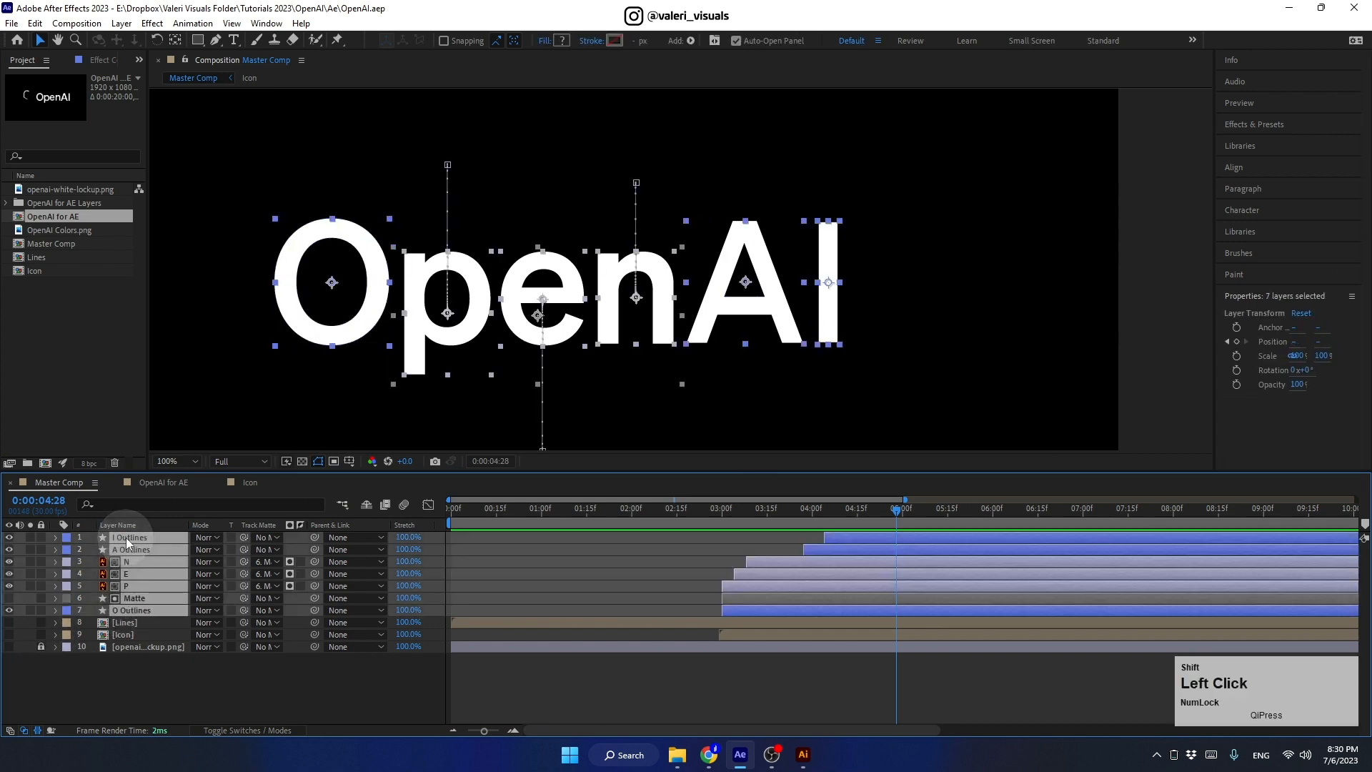
pyautogui.rightClick(129, 543)
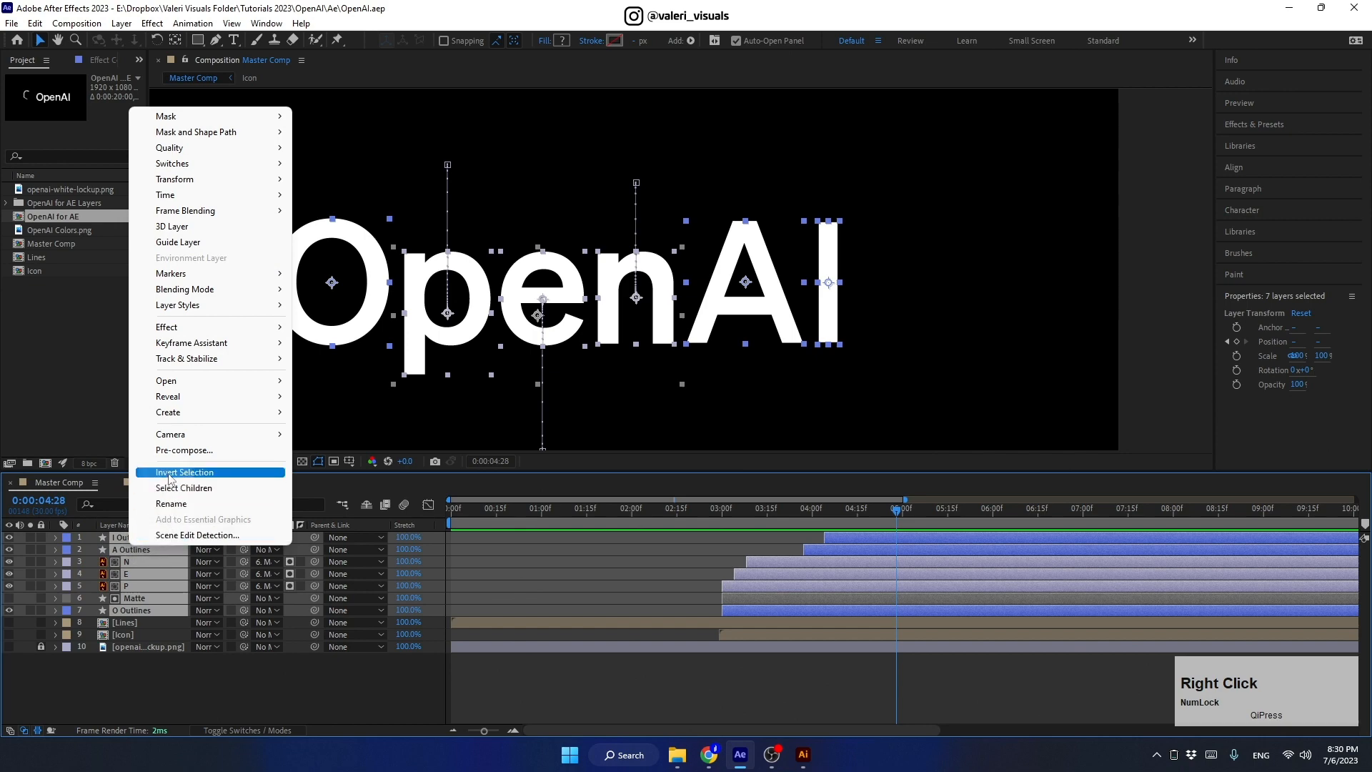
pyautogui.click(183, 452)
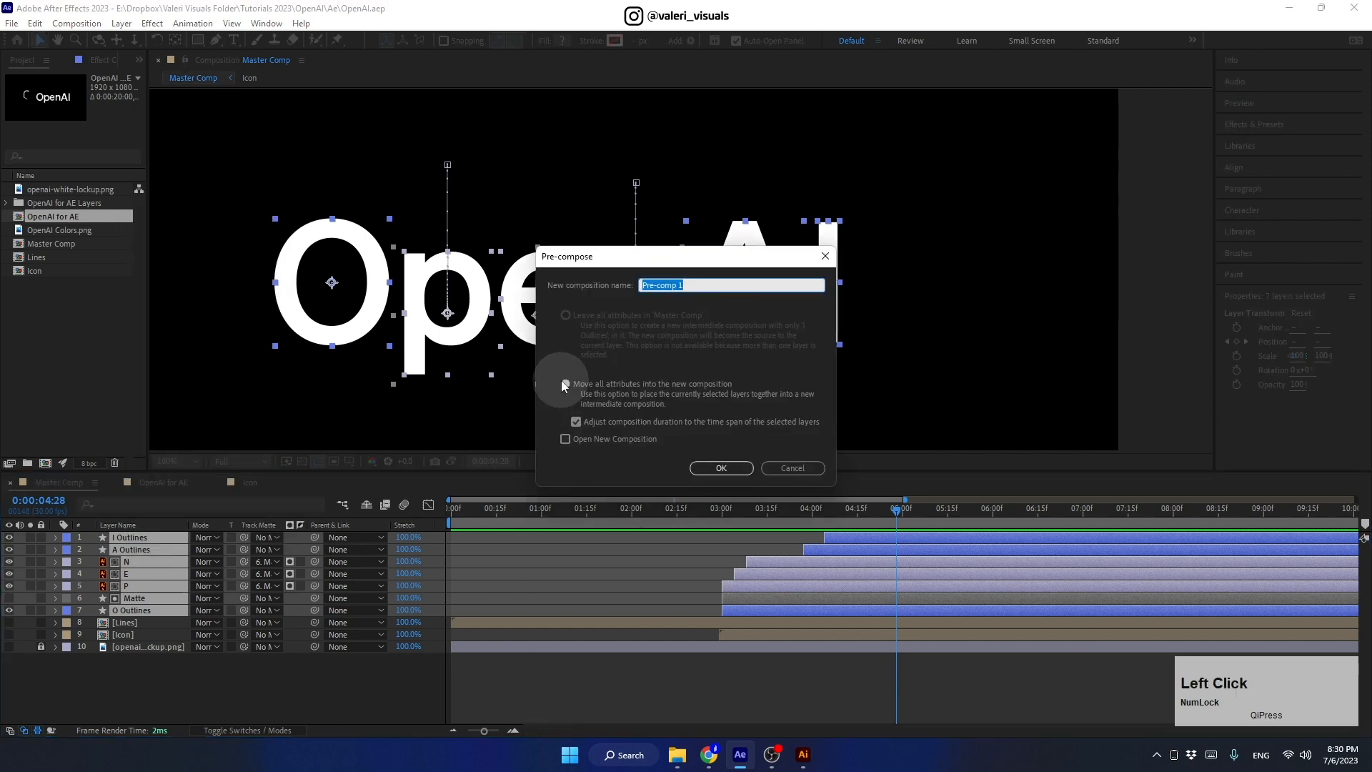
pyautogui.write('Tex')
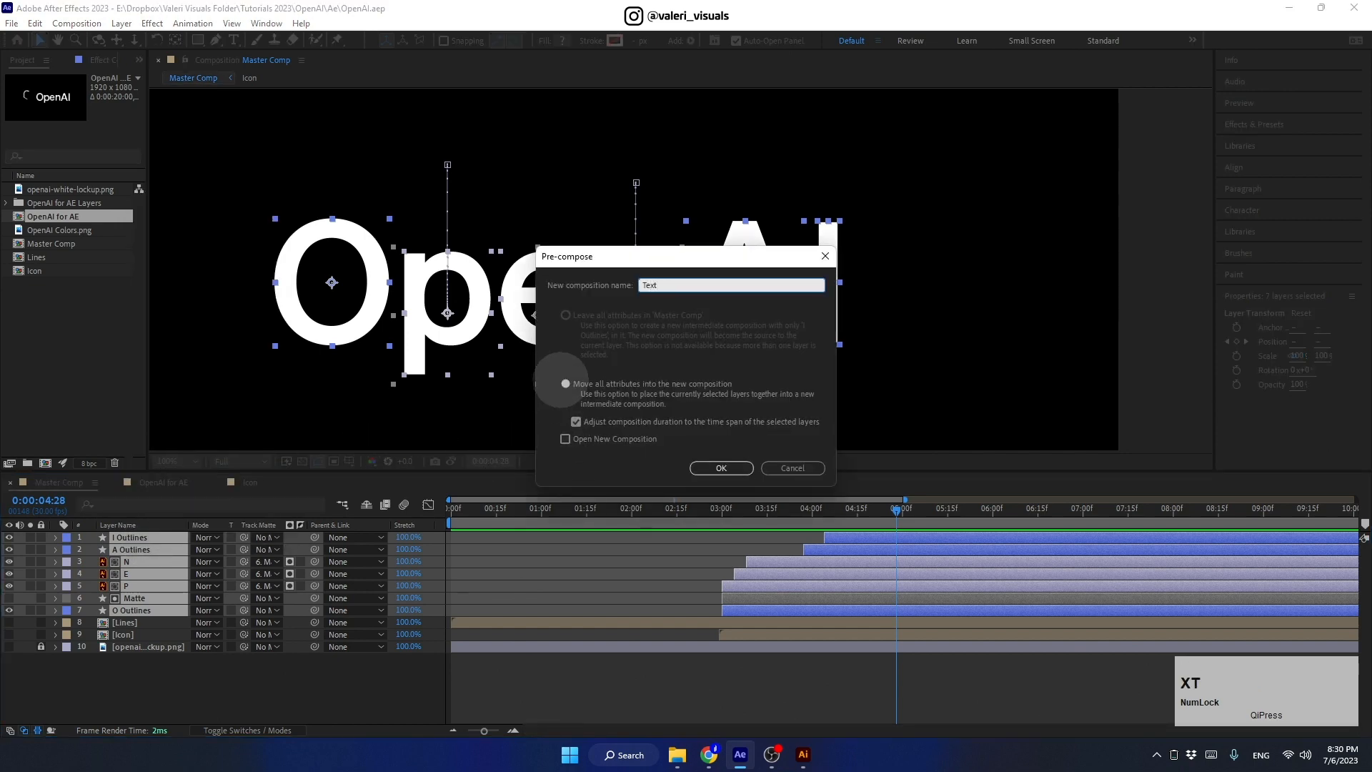
pyautogui.write('t')
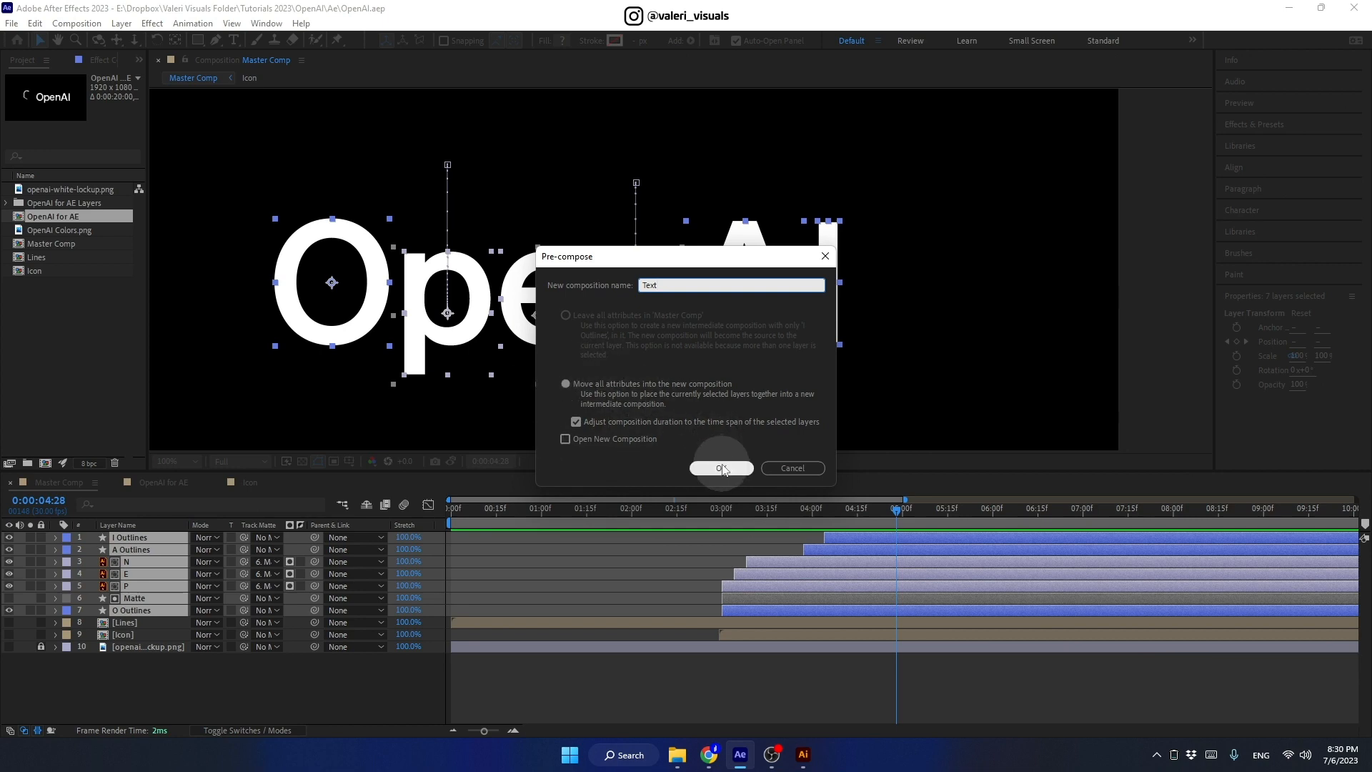
pyautogui.click(721, 467)
# Step: Turn on the visibility of the Lines and Icon layers and scrub through the combined animation with the whole frame in view
pyautogui.moveTo(718, 506); pyautogui.dragTo(692, 512)
pyautogui.moveTo(9, 549); pyautogui.dragTo(9, 561)
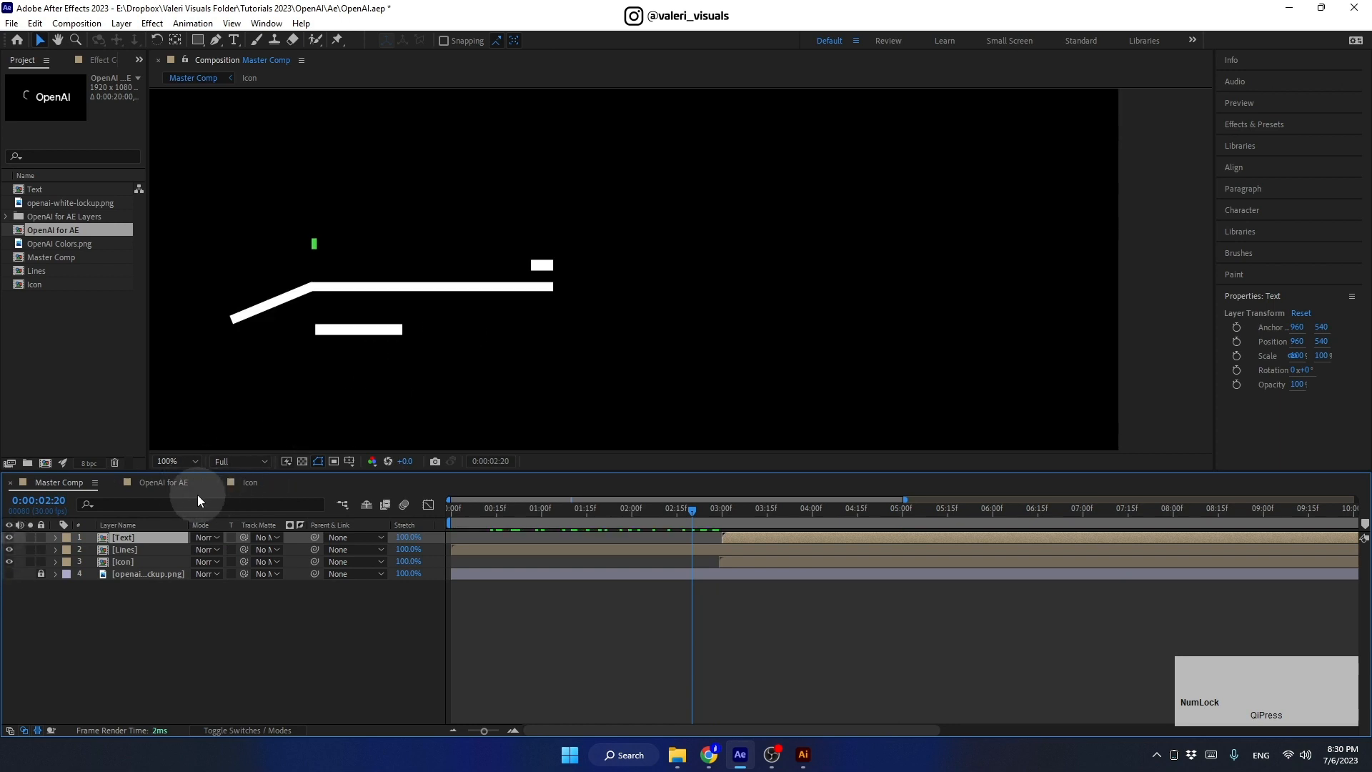
pyautogui.click(176, 462)
pyautogui.click(186, 476)
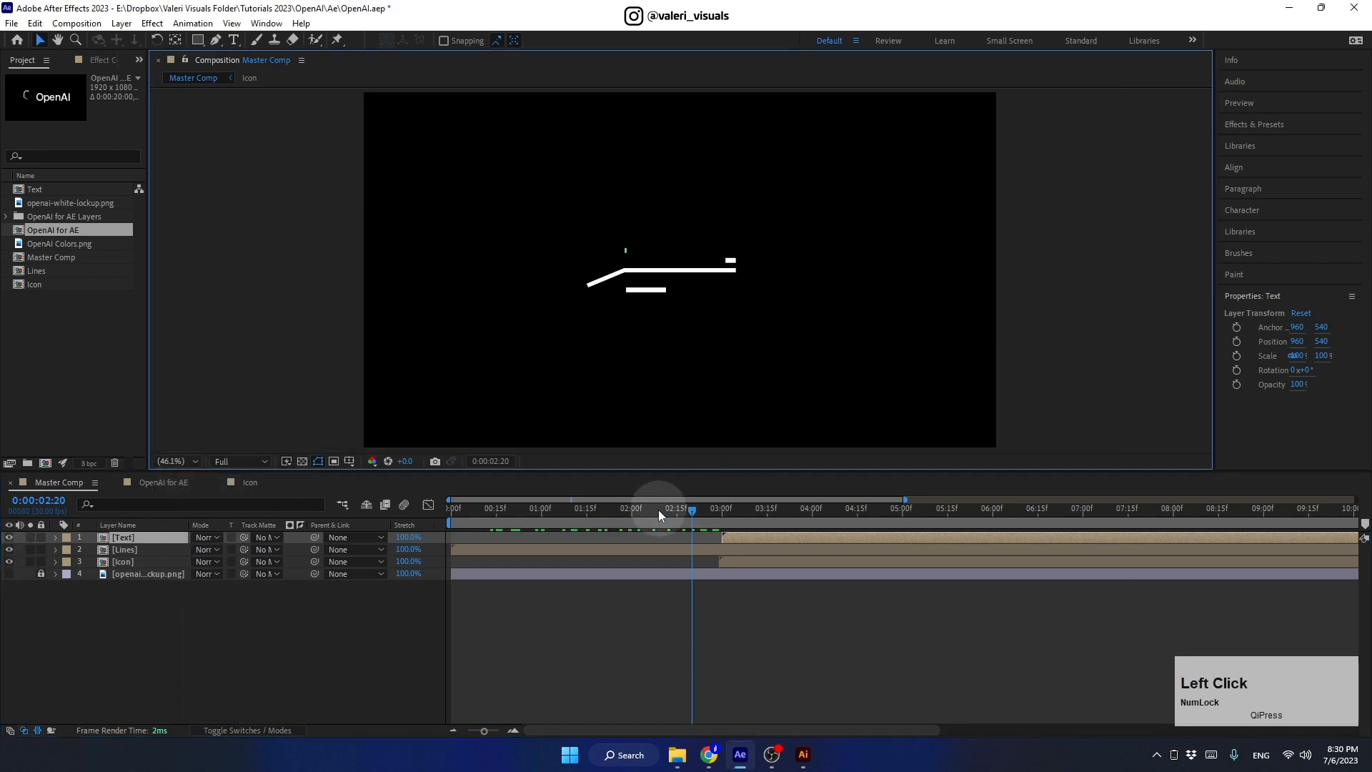
pyautogui.moveTo(658, 508); pyautogui.dragTo(833, 554)
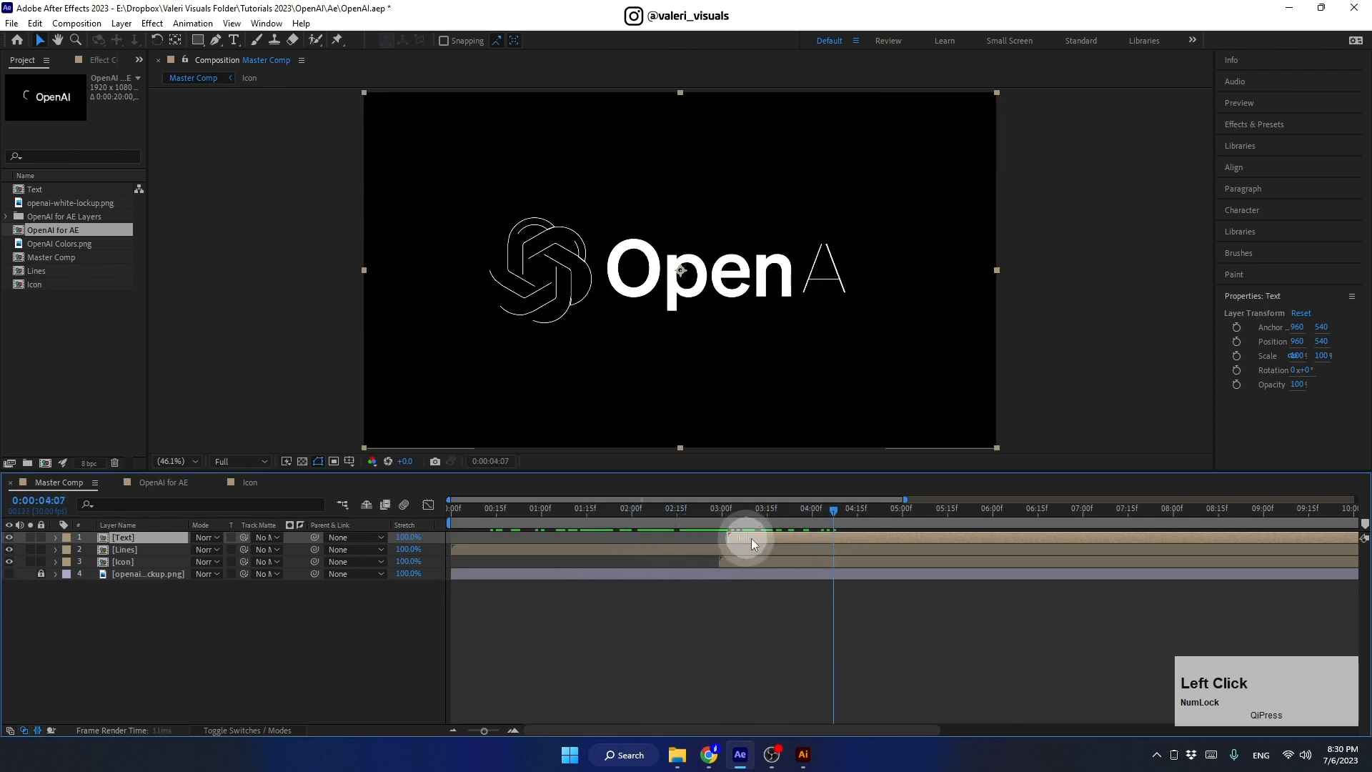
# Step: Delay the Text layer to start at about 0:00:03:15, previewing each adjustment against the icon animation
pyautogui.moveTo(752, 538); pyautogui.dragTo(825, 541)
pyautogui.click(706, 511)
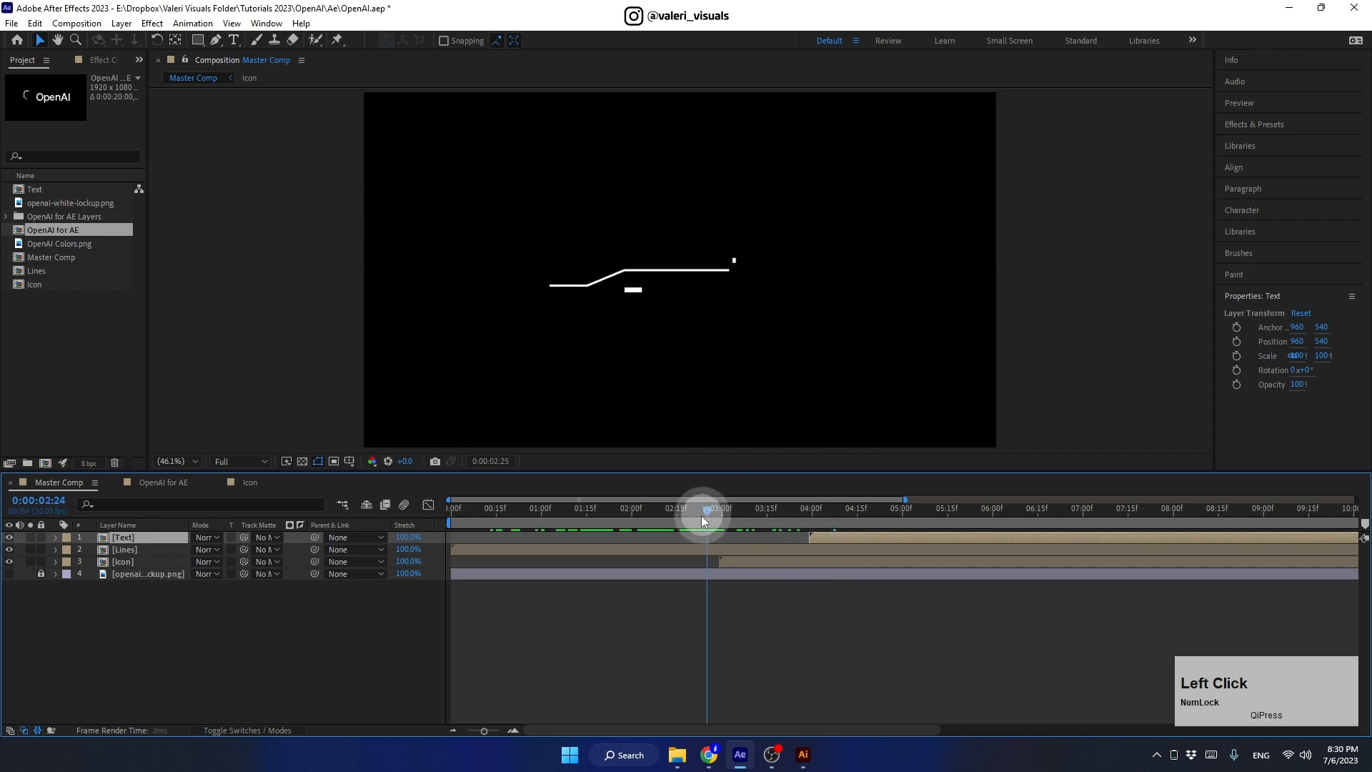
pyautogui.moveTo(701, 516); pyautogui.dragTo(747, 523)
pyautogui.click(737, 511)
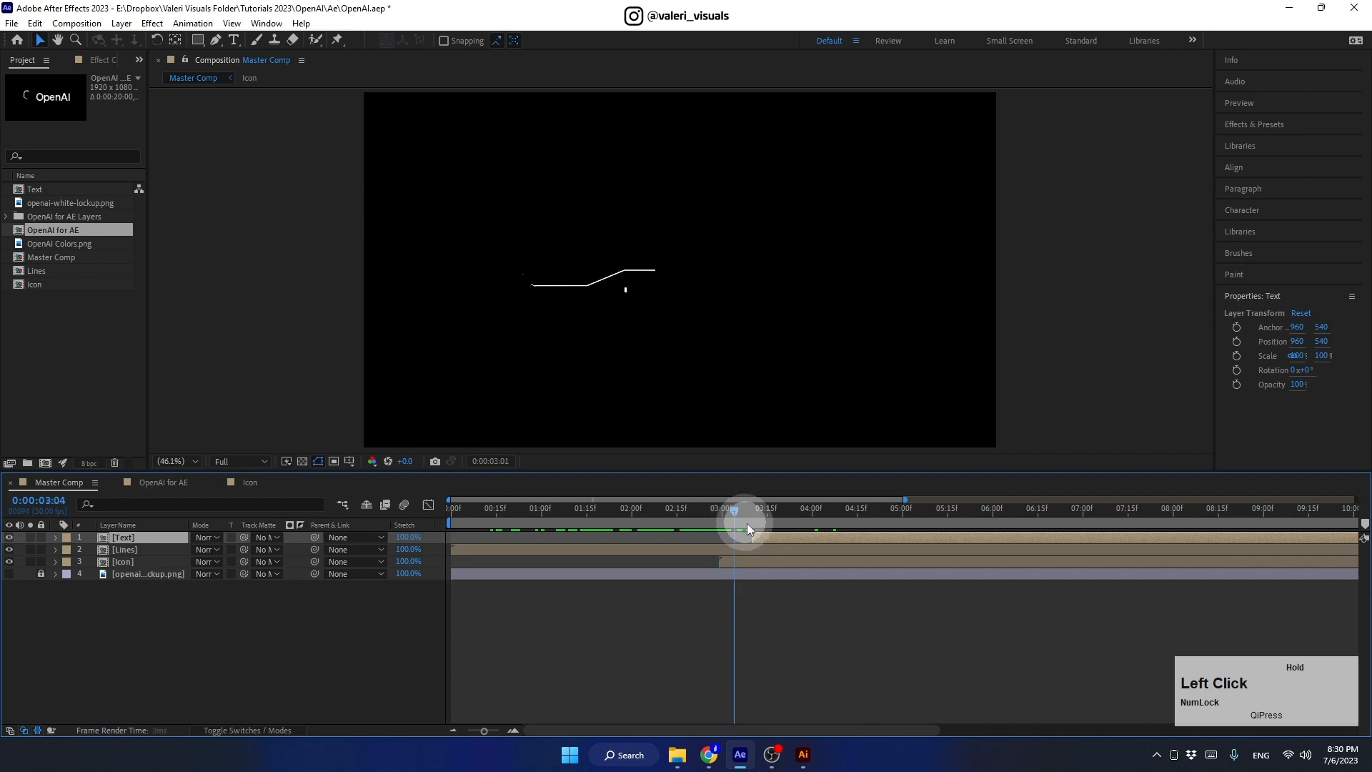
pyautogui.press('space')
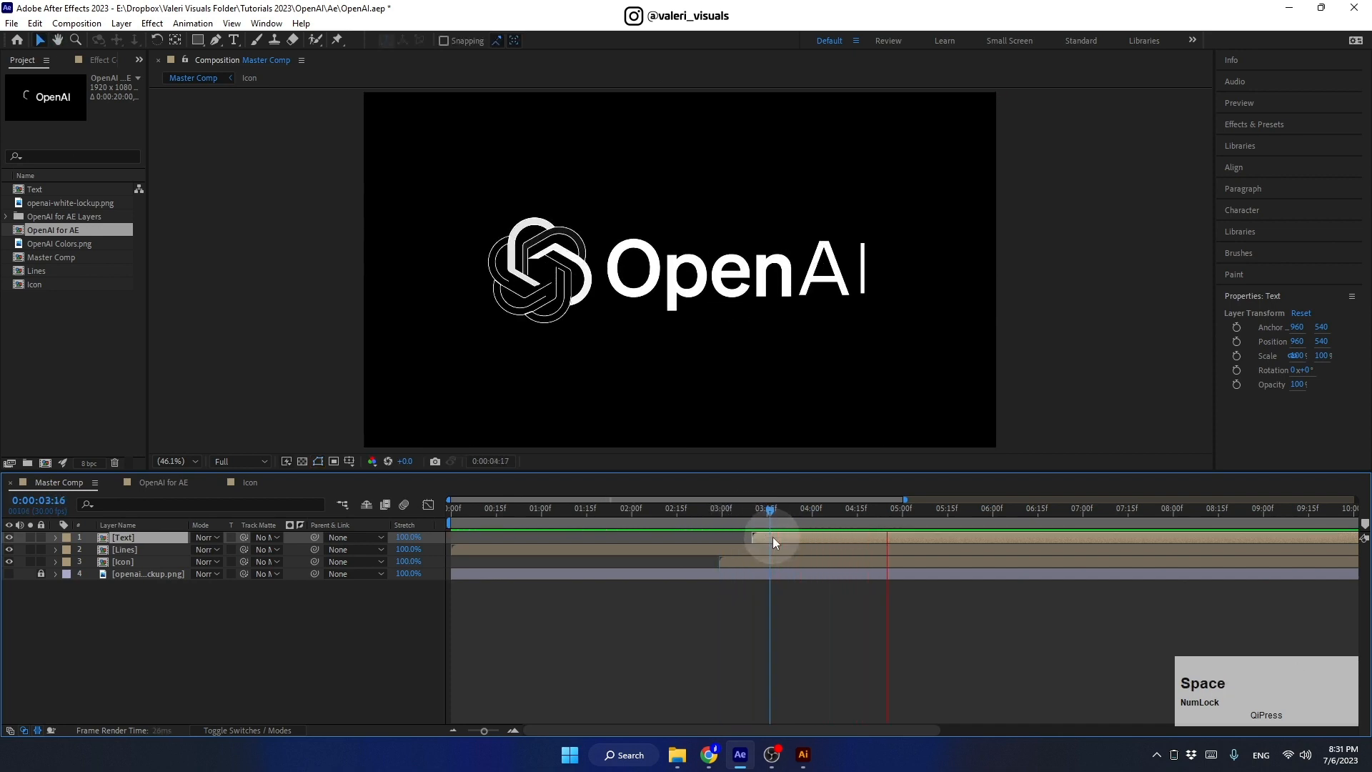
pyautogui.press('space')
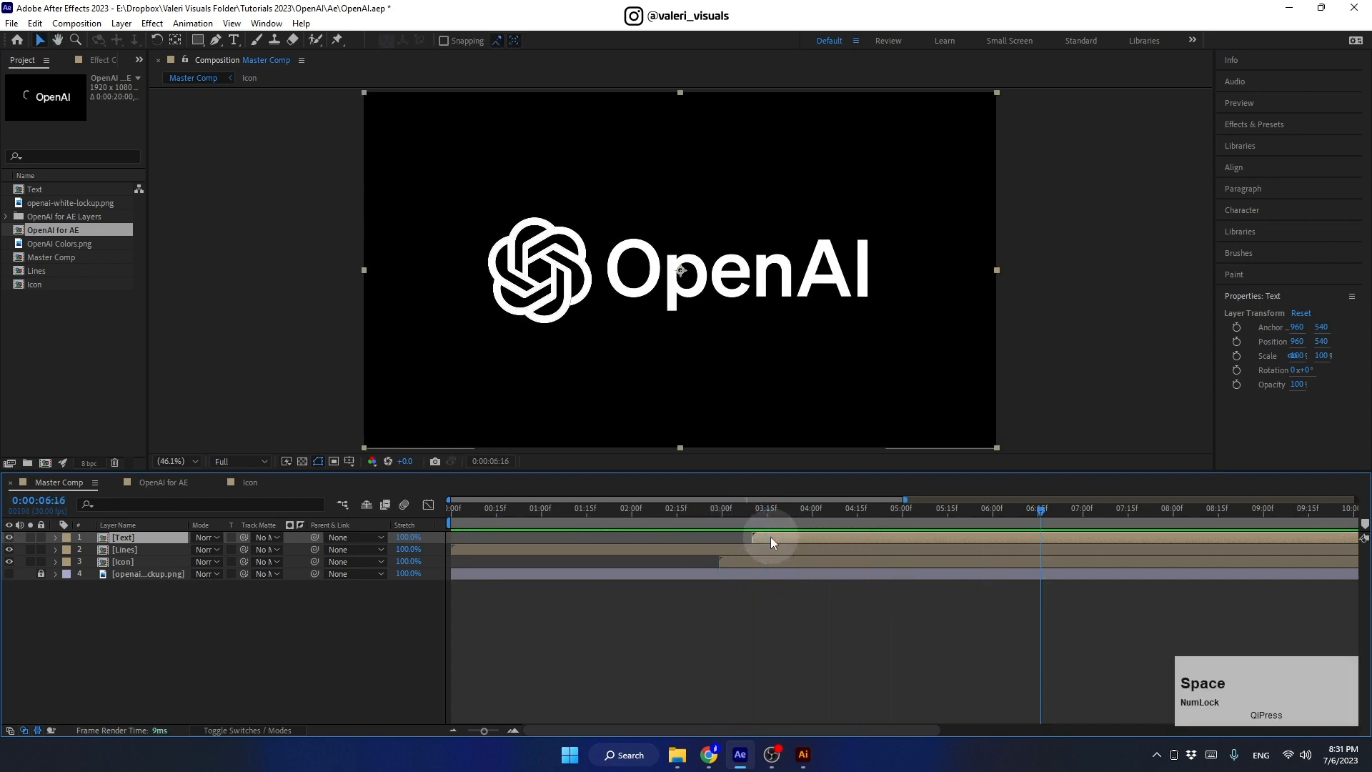
pyautogui.moveTo(770, 537); pyautogui.dragTo(774, 533)
pyautogui.click(702, 521)
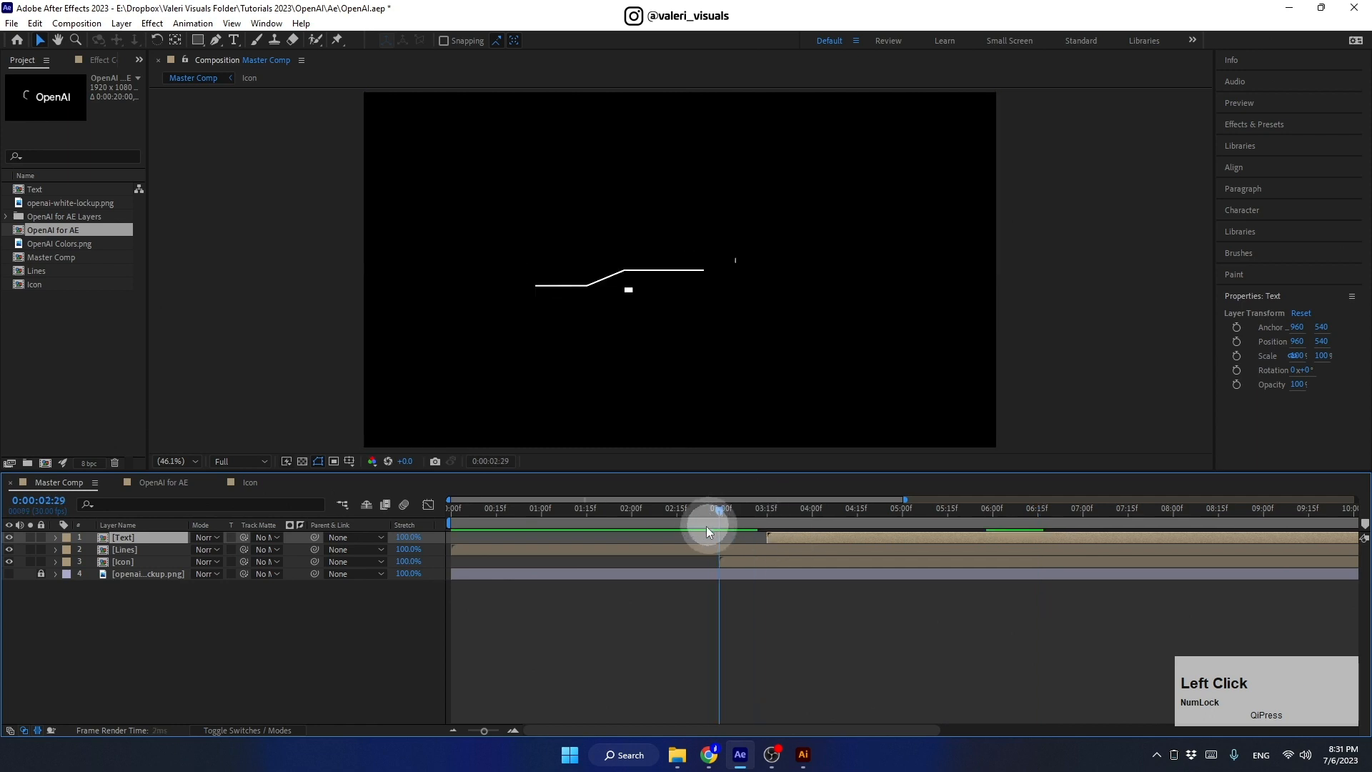
pyautogui.press('space')
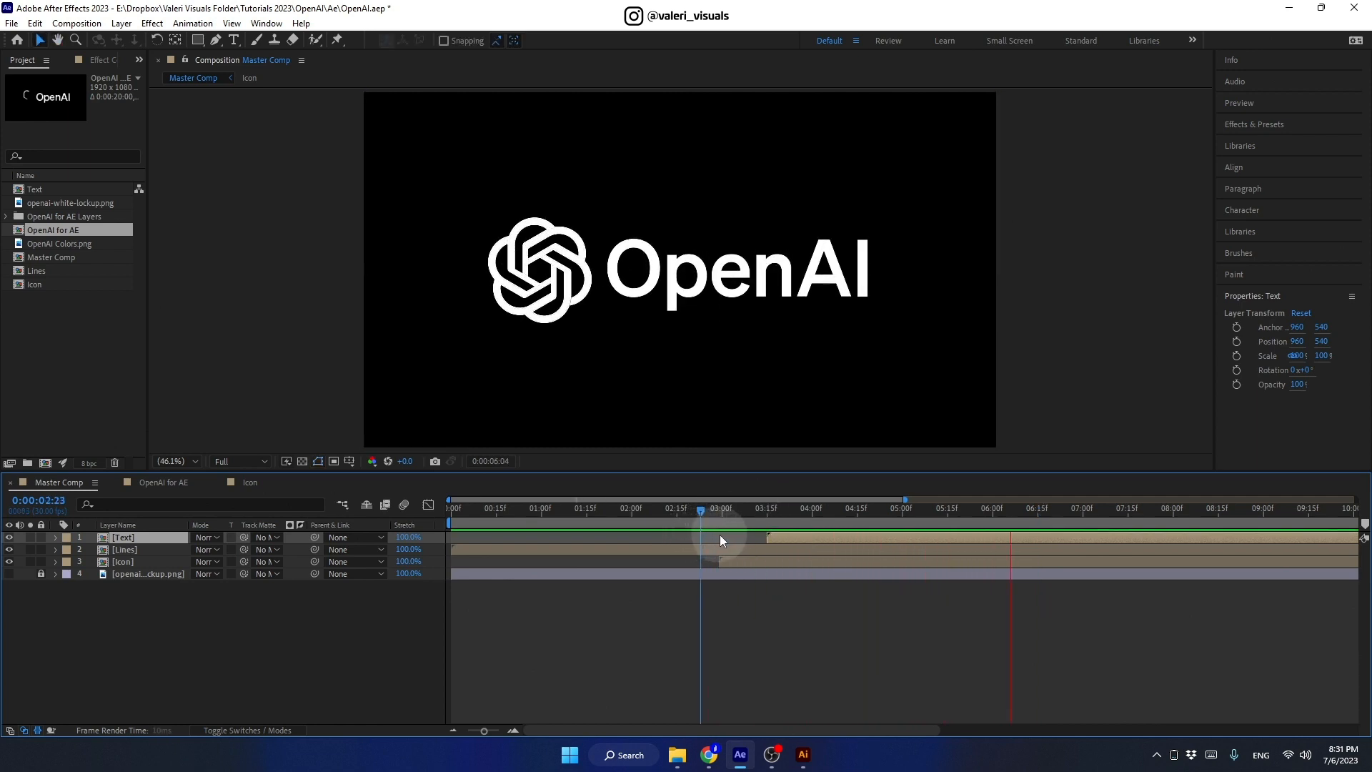
pyautogui.press('space')
# Step: Delay the Text layer further to start at about 0:00:04:13, previewing each adjustment from about 0:00:02:15
pyautogui.moveTo(741, 519); pyautogui.dragTo(860, 572)
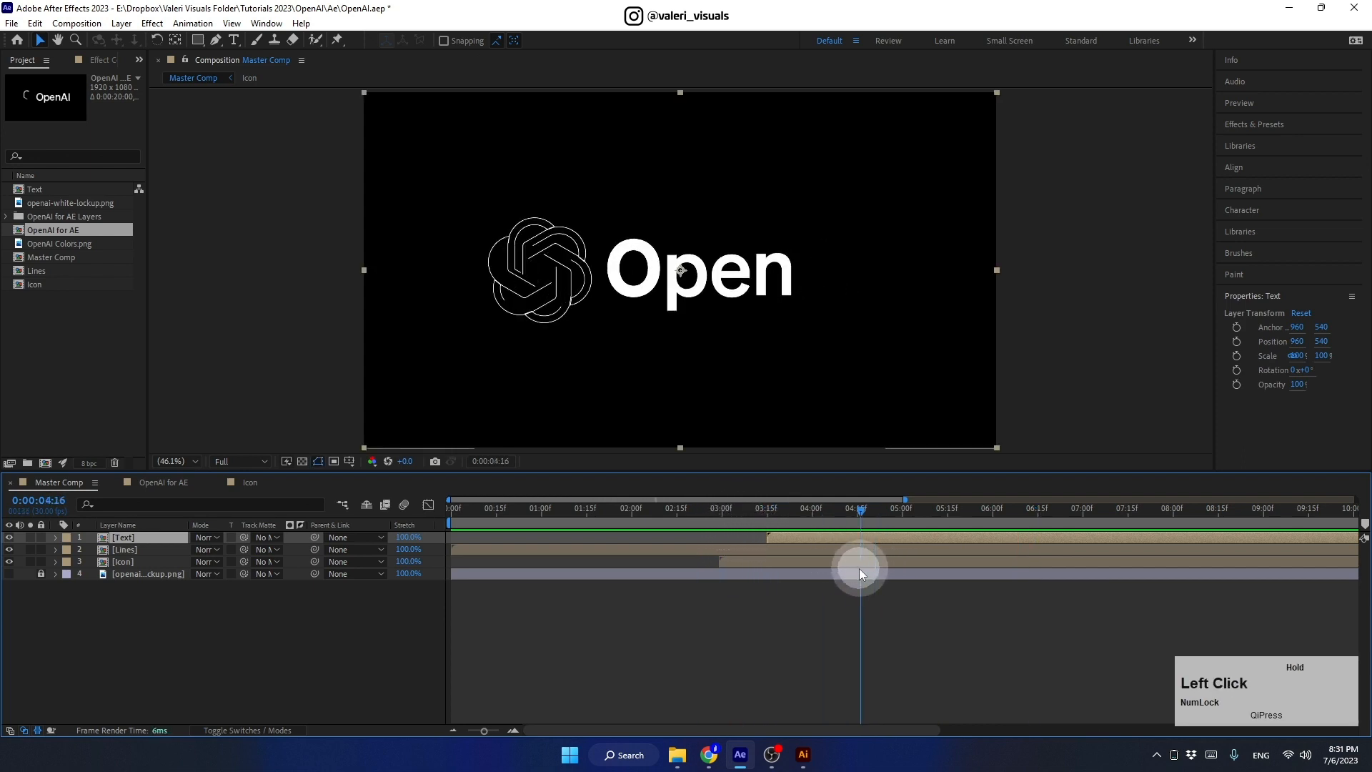
pyautogui.moveTo(784, 538); pyautogui.dragTo(689, 534)
pyautogui.press('space')
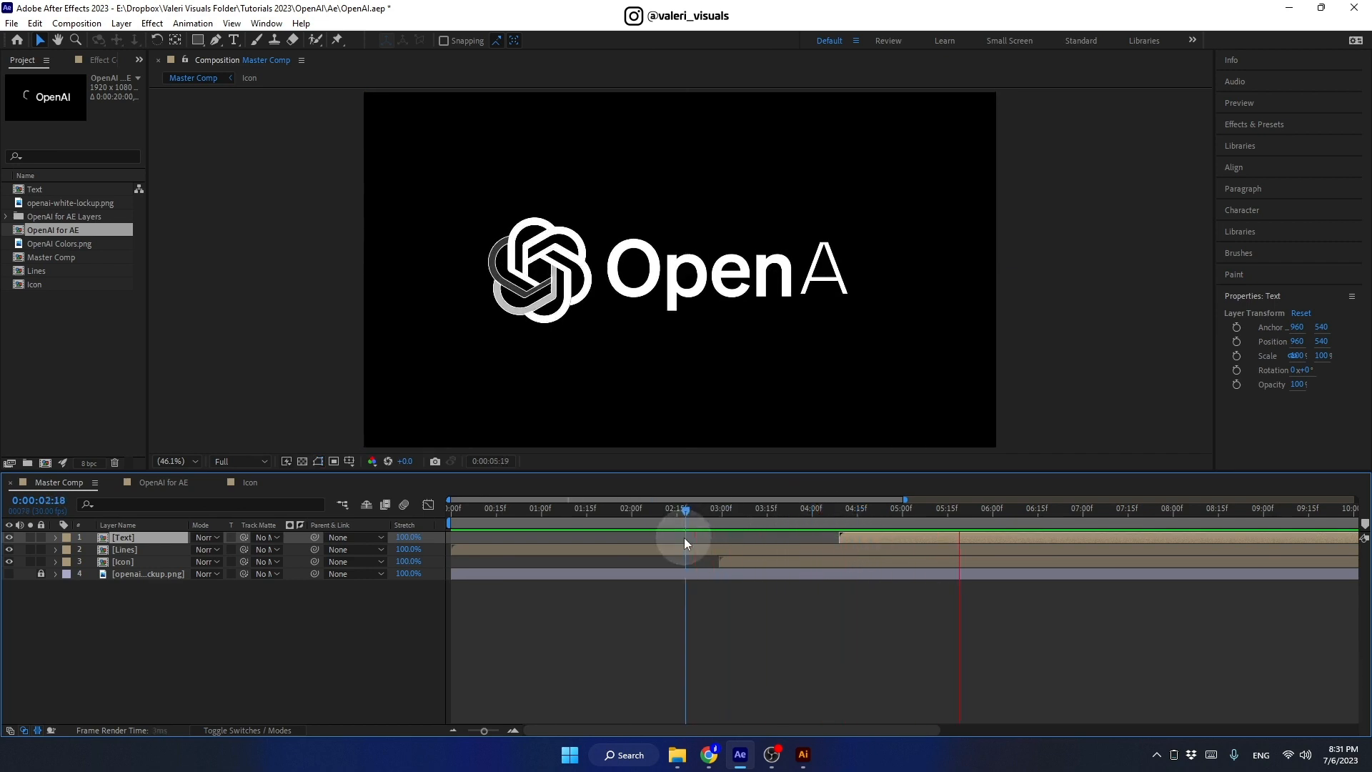
pyautogui.press('space')
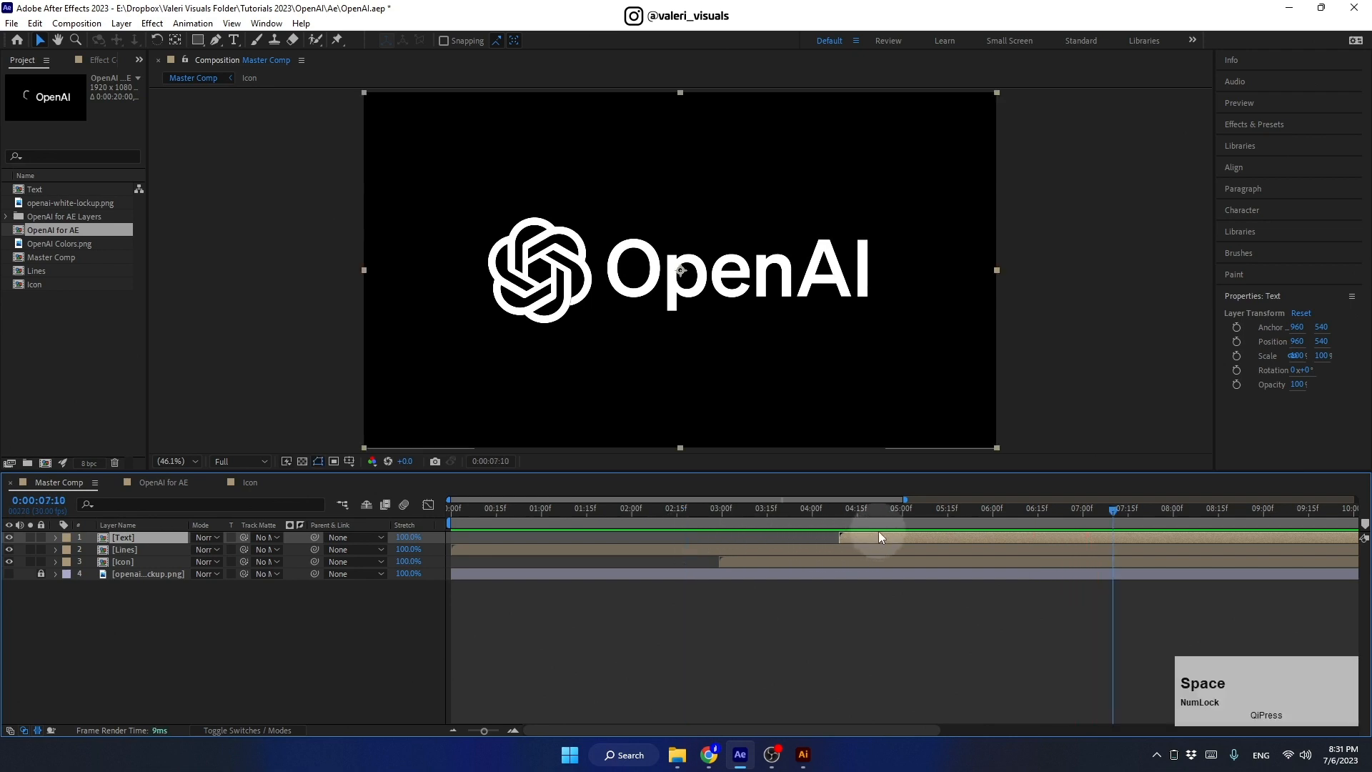
pyautogui.moveTo(863, 535); pyautogui.dragTo(674, 536)
pyautogui.press('space')
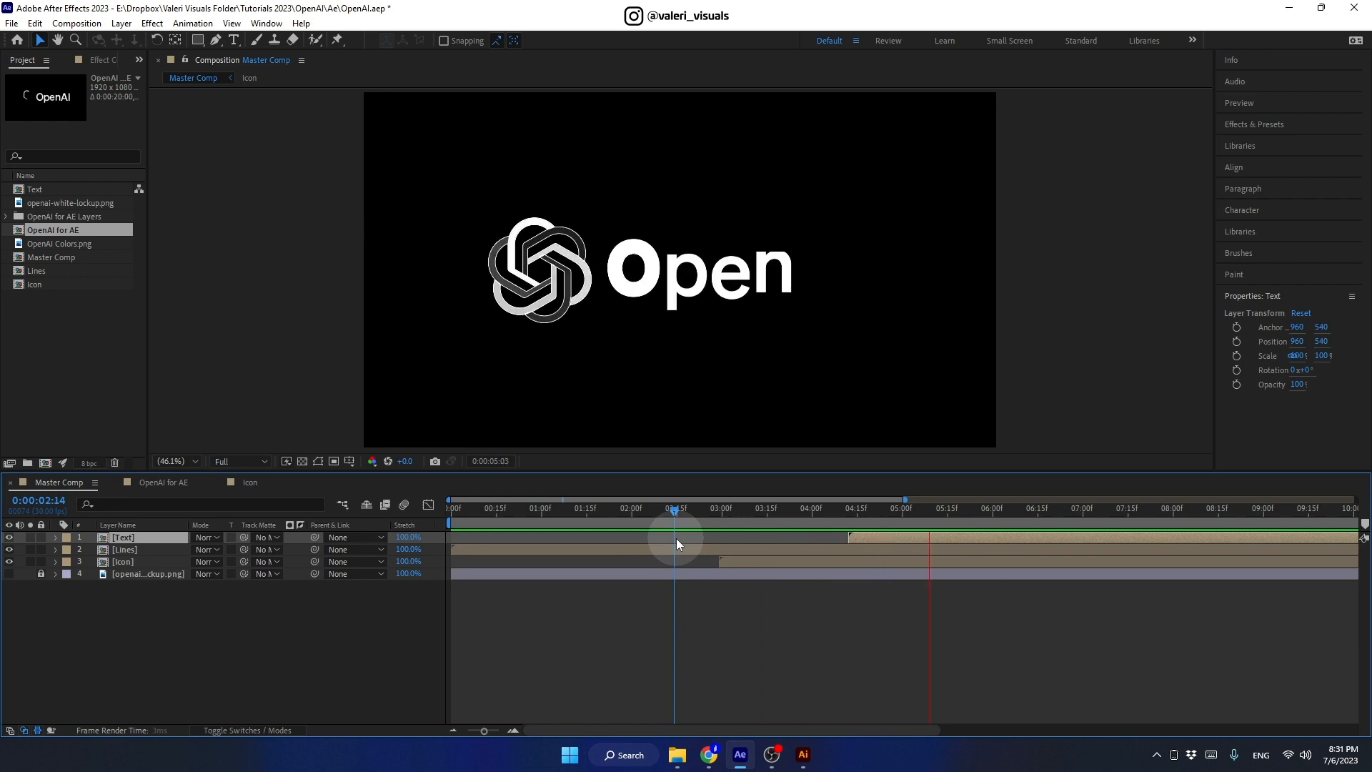
pyautogui.press('space')
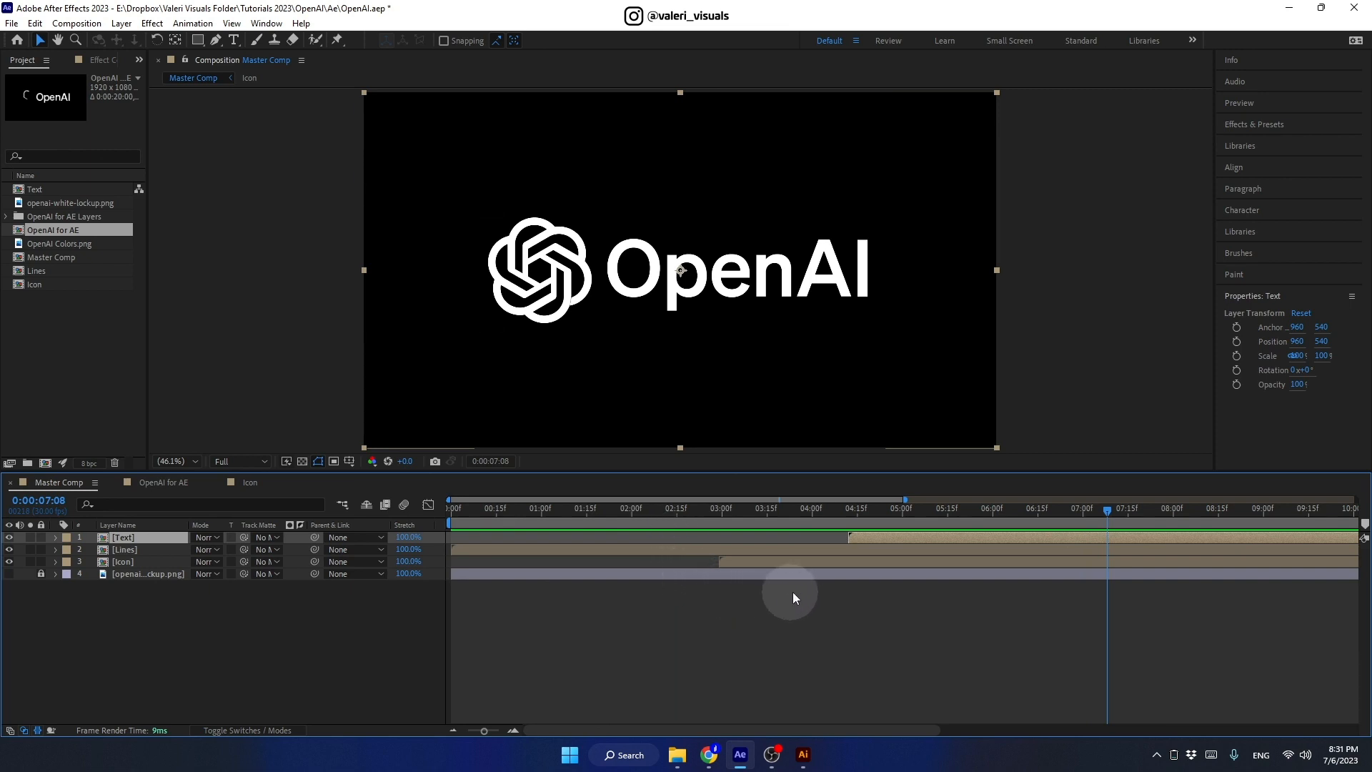
# Step: Time-stretch the Text layer with a Stretch Factor of 200, holding its Layer In-point in place
pyautogui.click(865, 536)
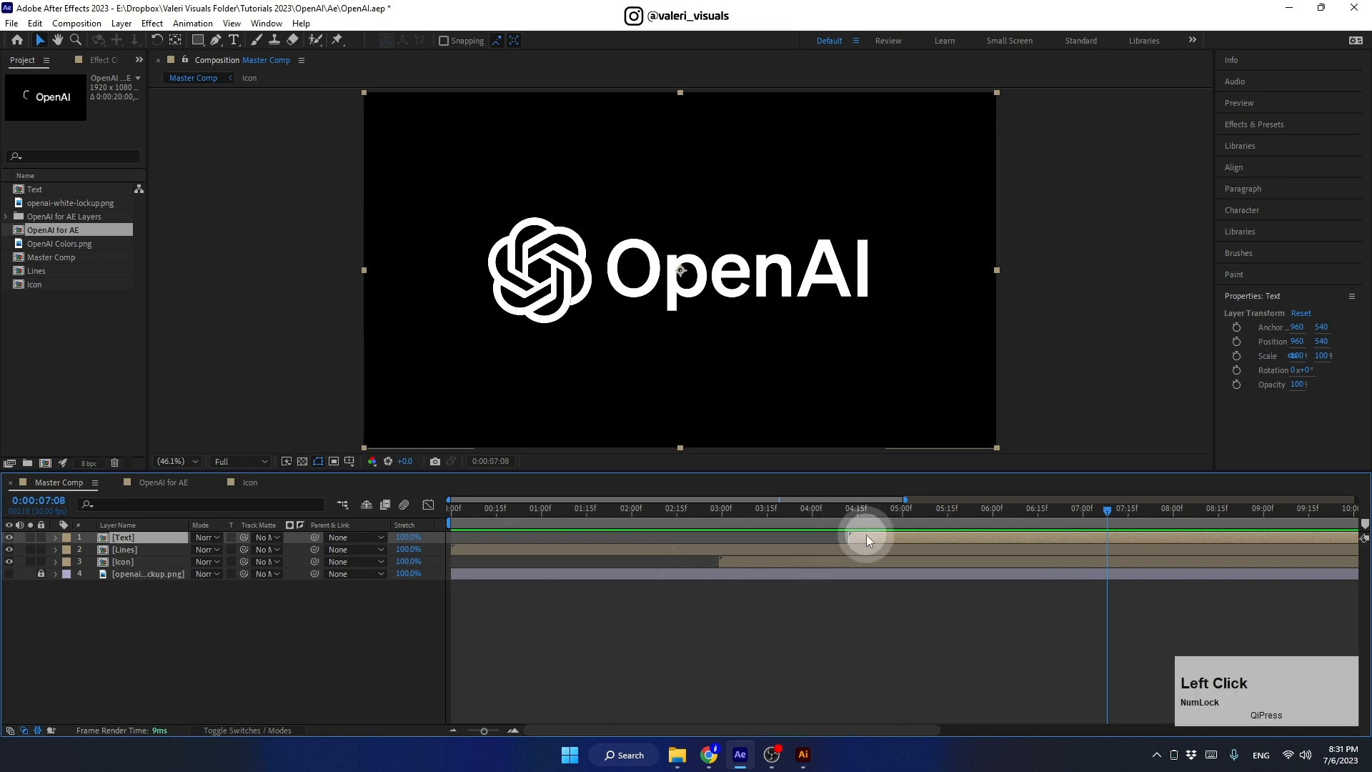
pyautogui.rightClick(421, 526)
pyautogui.moveTo(464, 570)
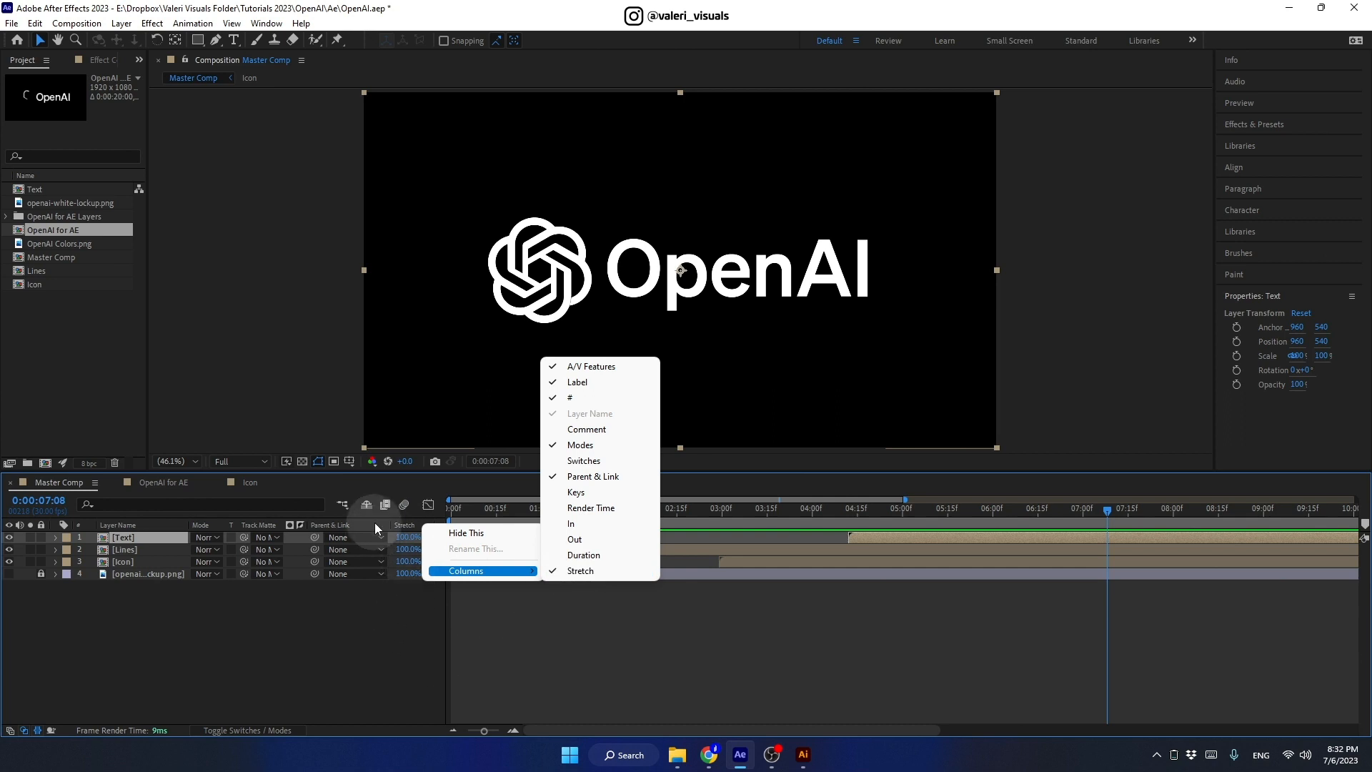
pyautogui.click(405, 537)
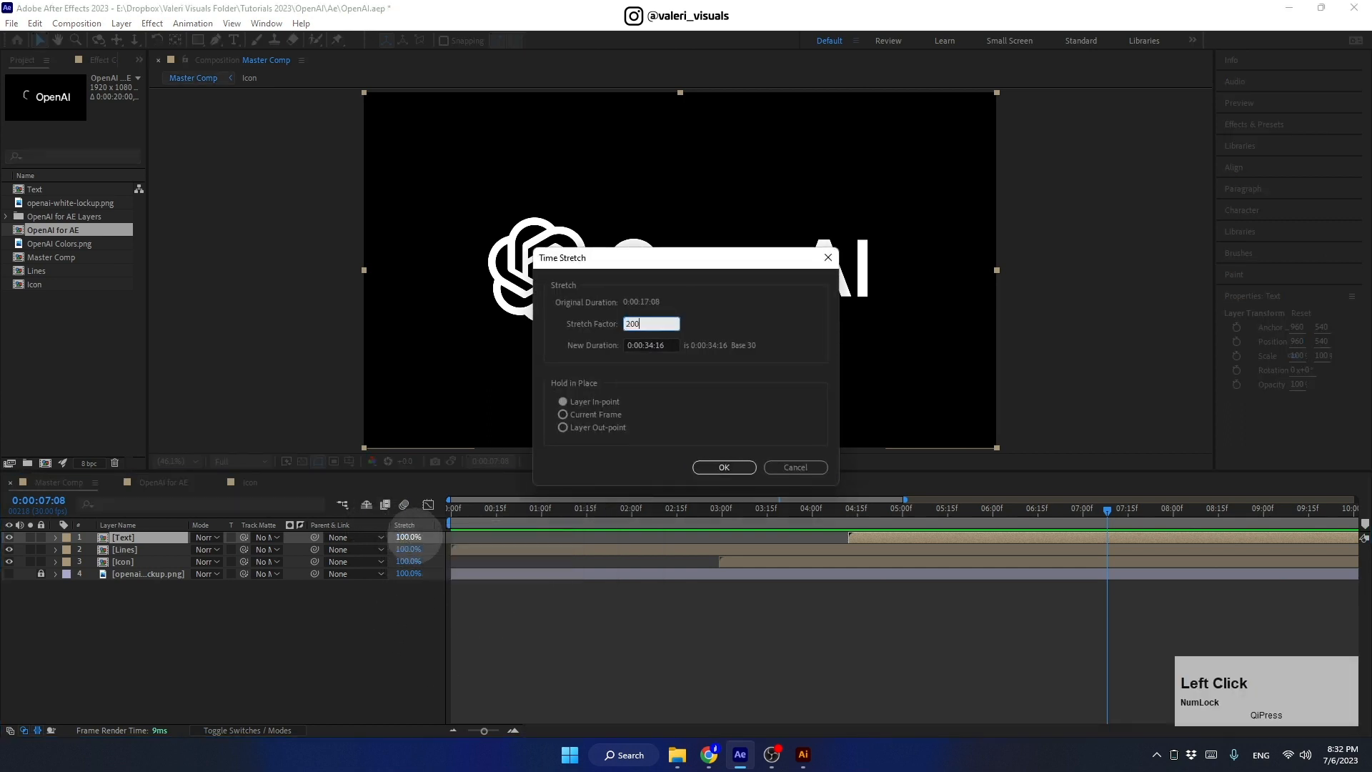
pyautogui.write('200')
pyautogui.press('Return')
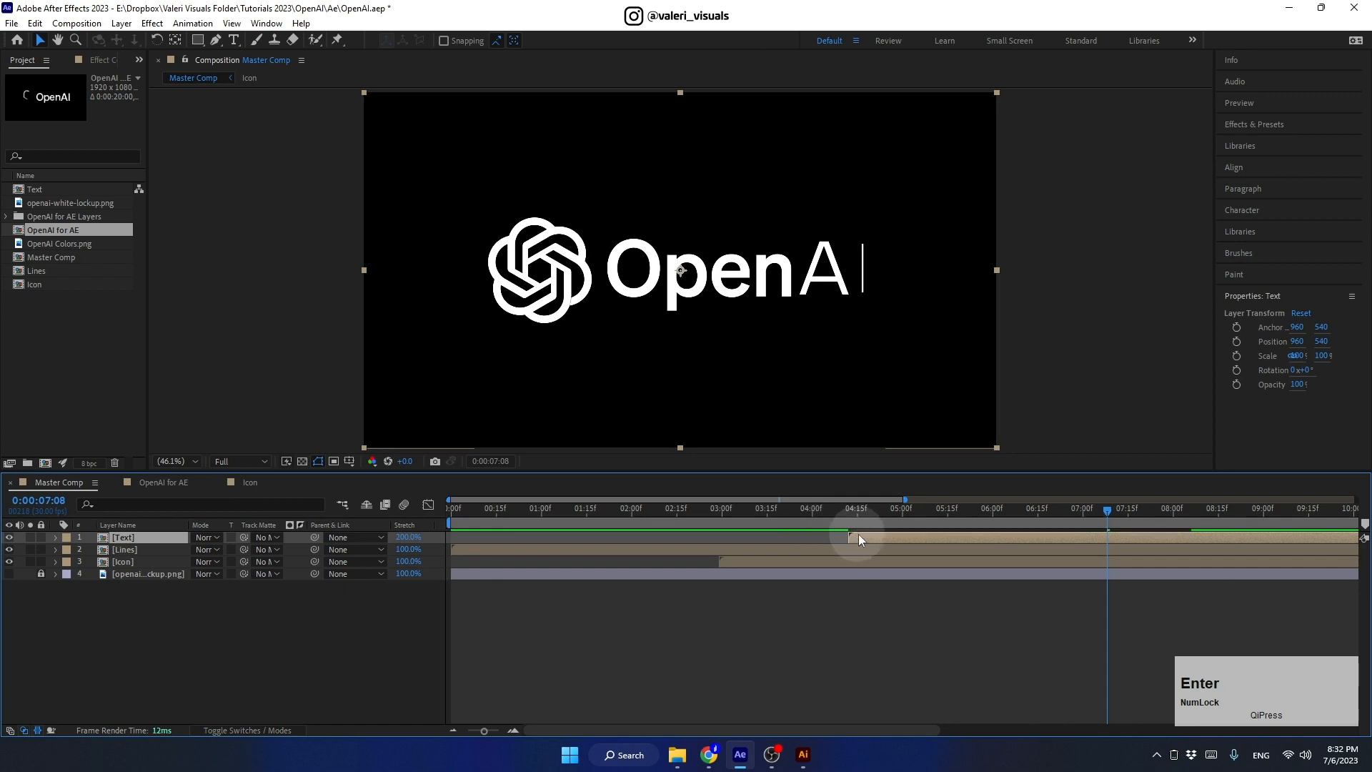
# Step: Move the Text layer earlier to start at about 0:00:03:15, previewing it against the icon animation, and save the project
pyautogui.moveTo(859, 534); pyautogui.dragTo(764, 540)
pyautogui.click(715, 515)
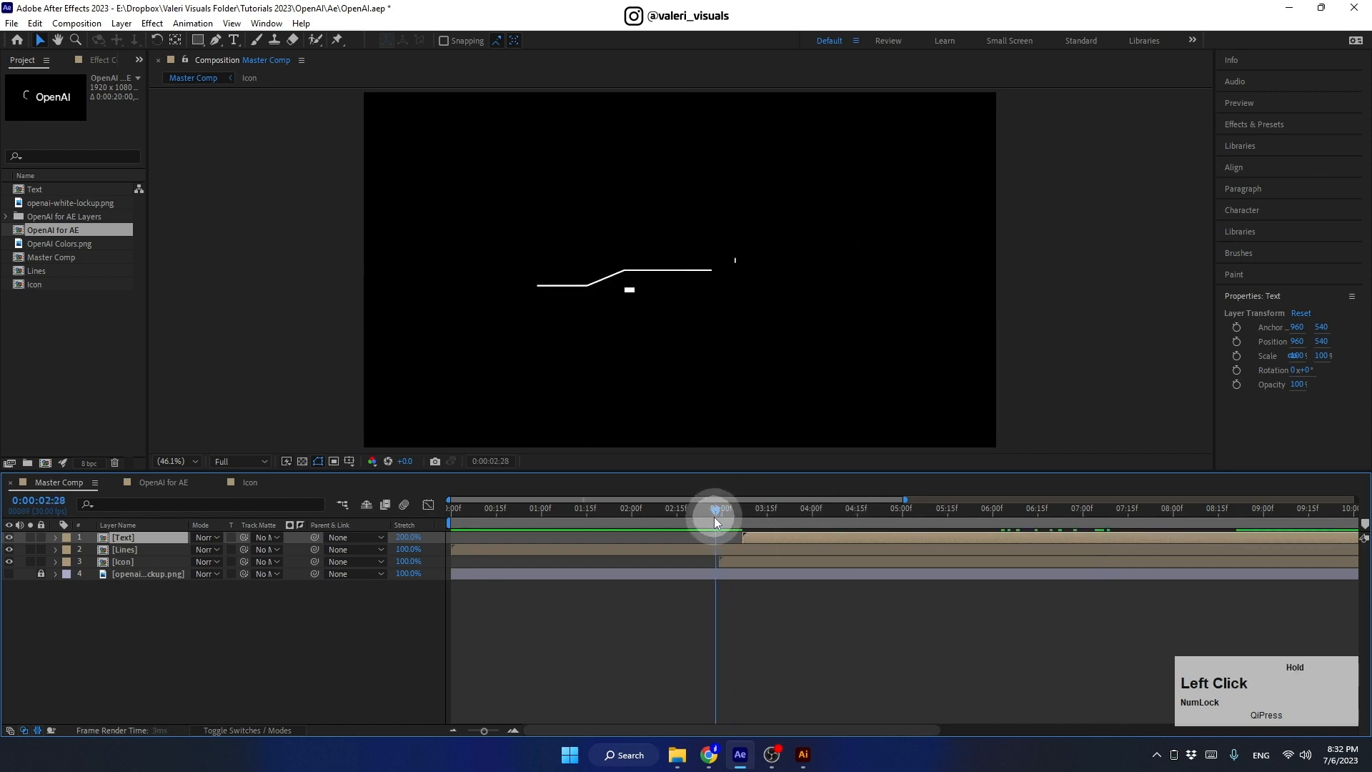
pyautogui.press('space')
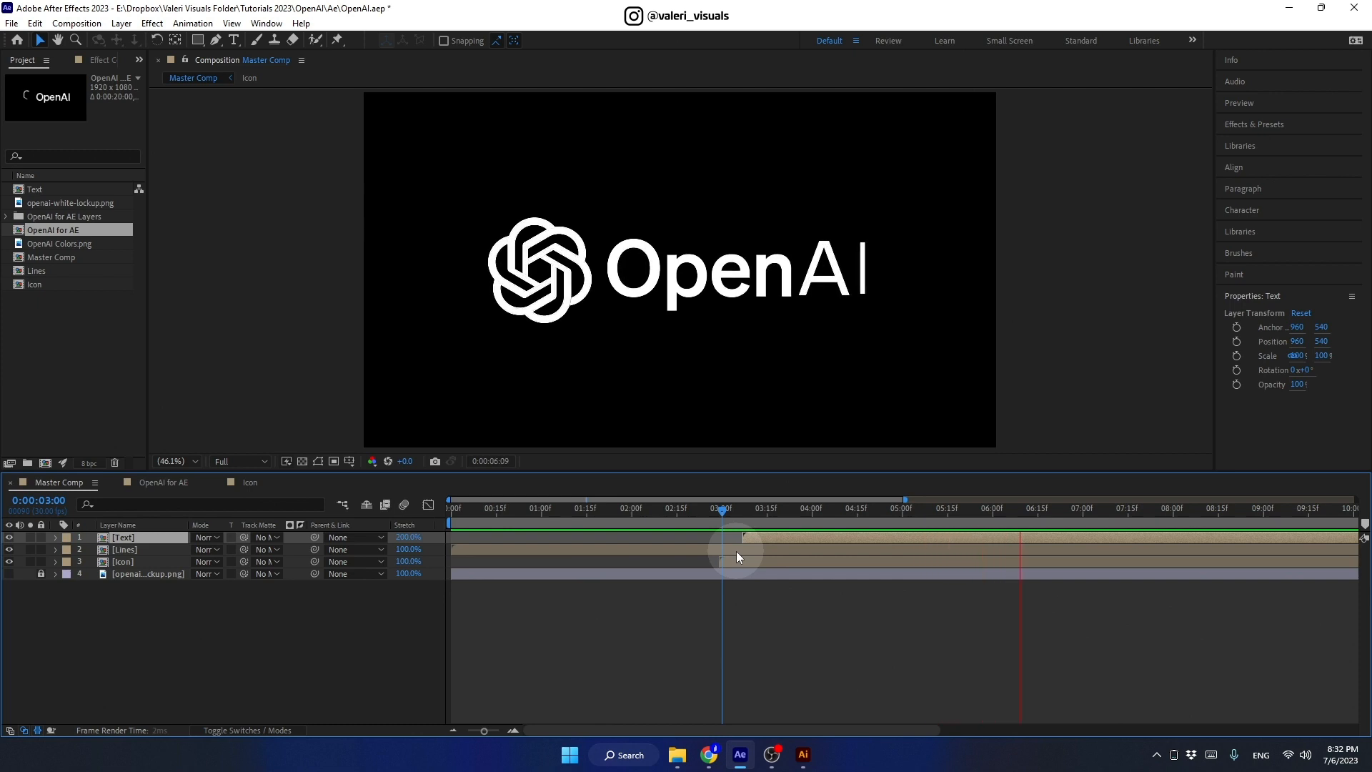
pyautogui.moveTo(729, 516); pyautogui.dragTo(767, 525)
pyautogui.press('space')
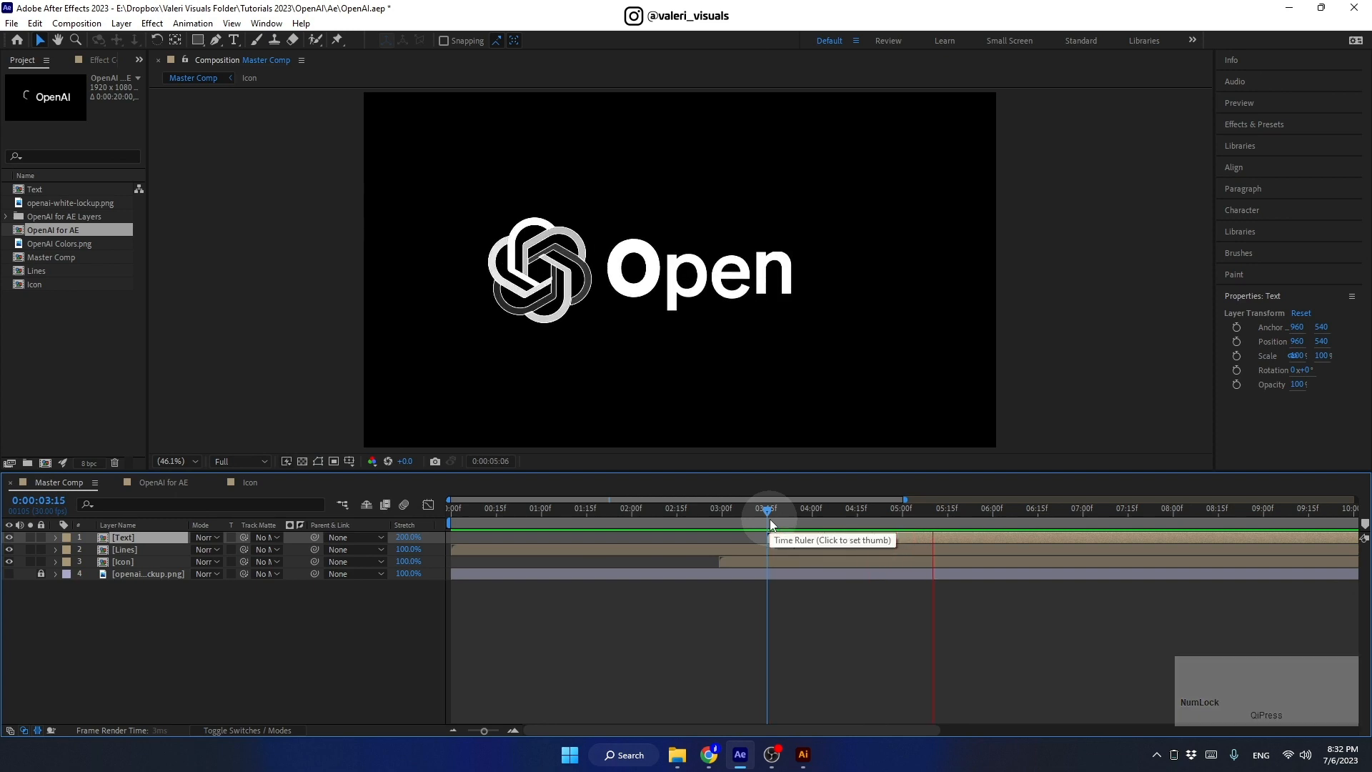
pyautogui.moveTo(769, 518); pyautogui.dragTo(727, 519)
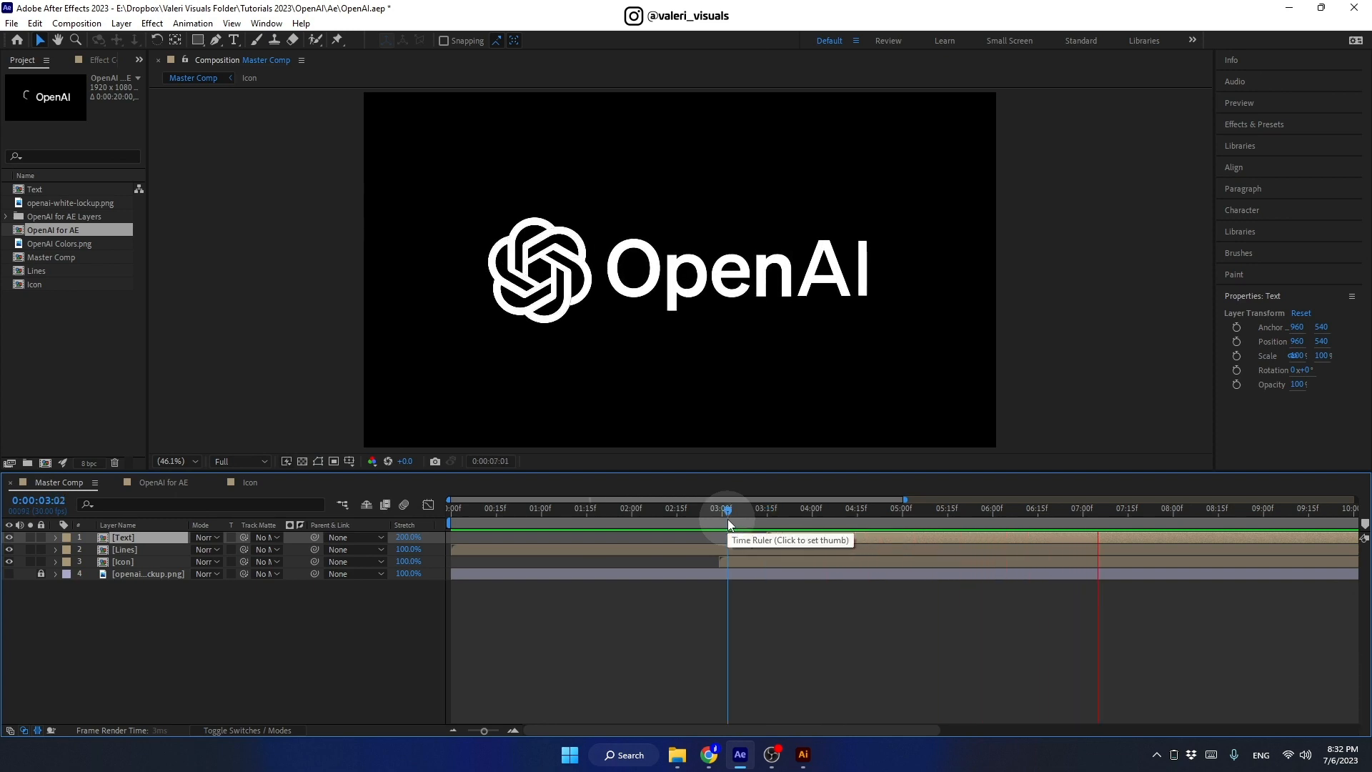
pyautogui.press('space')
pyautogui.hotkey('ctrl', 's')
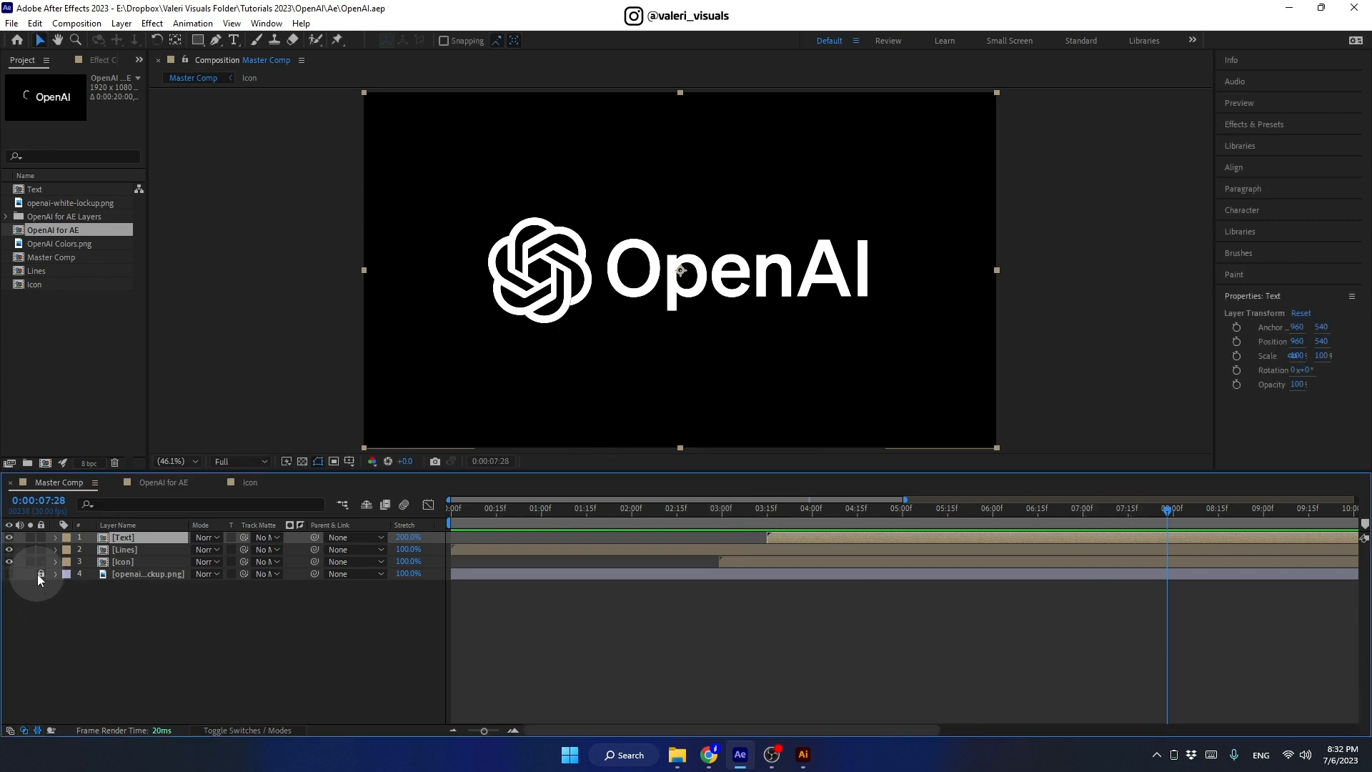
# Step: Unlock the openai-white-lockup.png reference layer and delete it from Master Comp
pyautogui.click(9, 574)
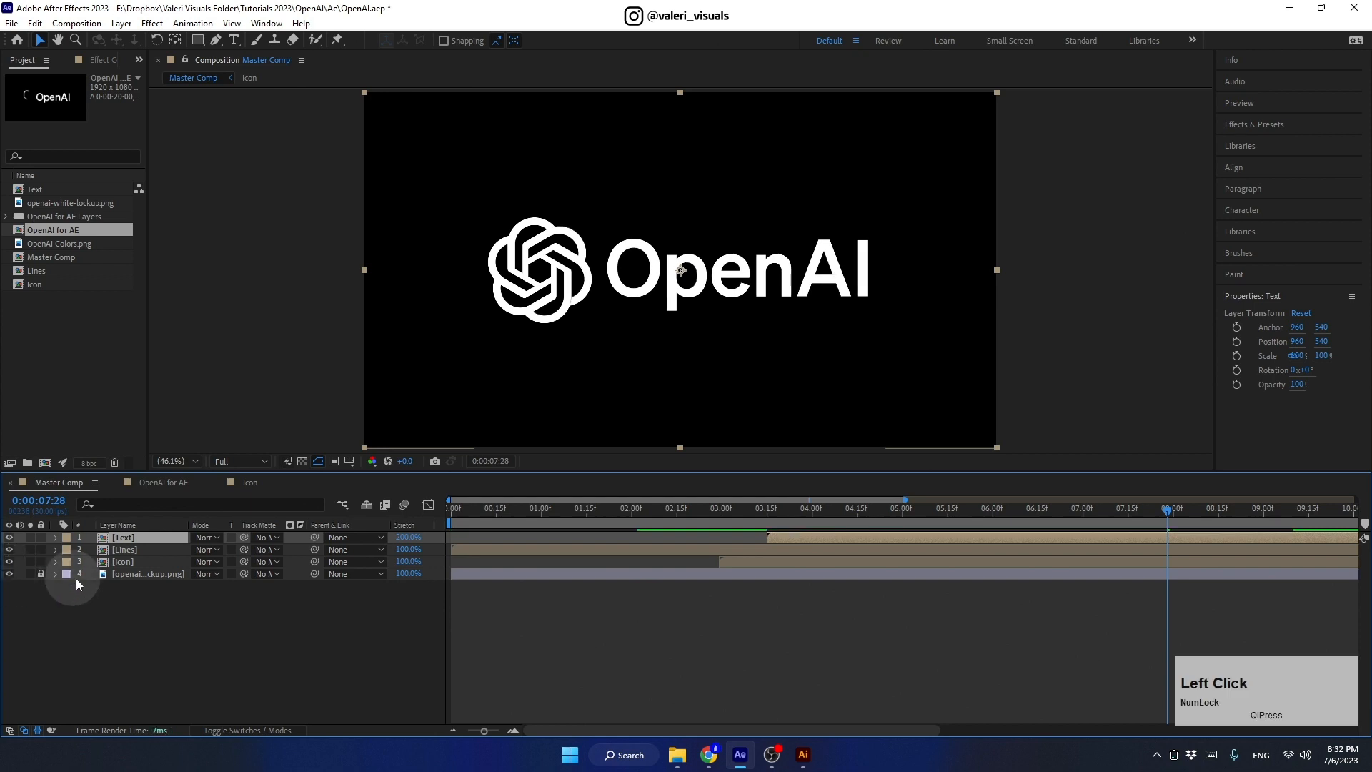
pyautogui.click(118, 572)
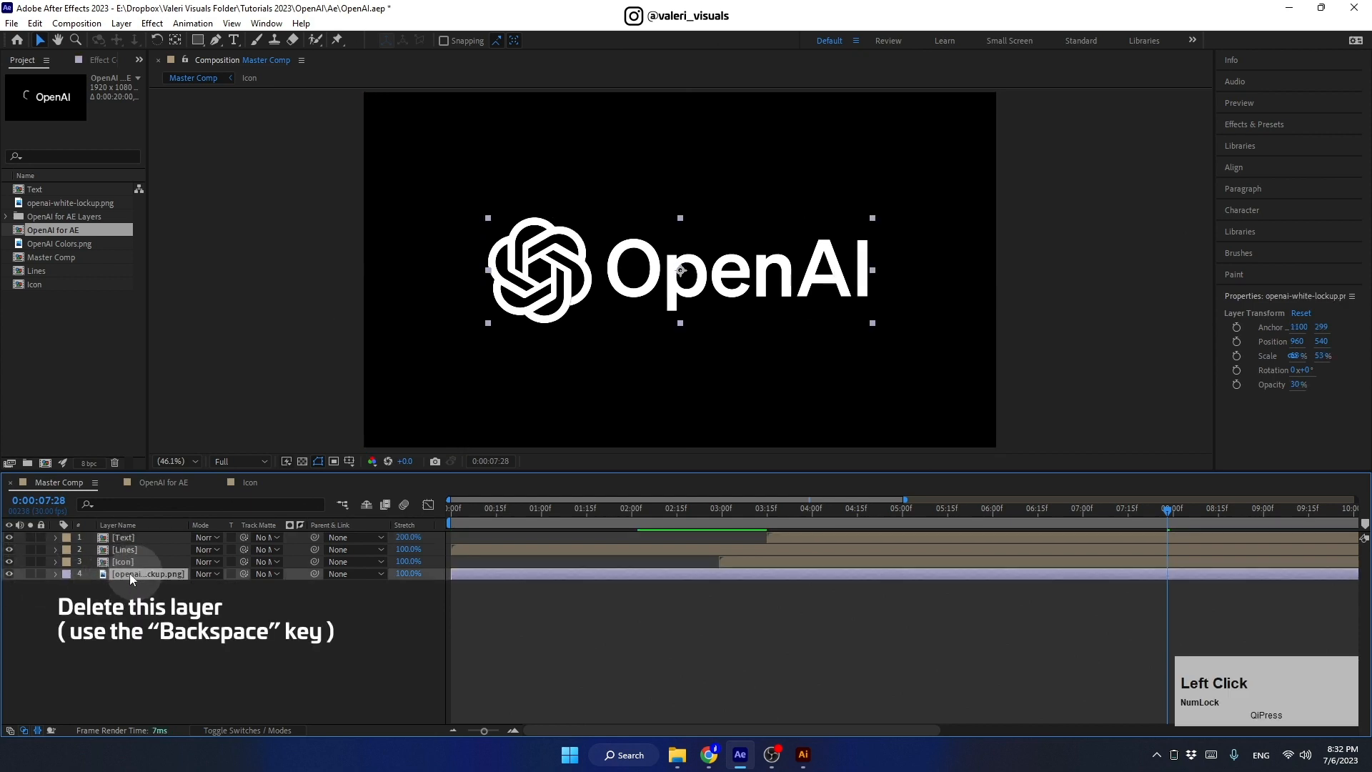
pyautogui.press('BackSpace')
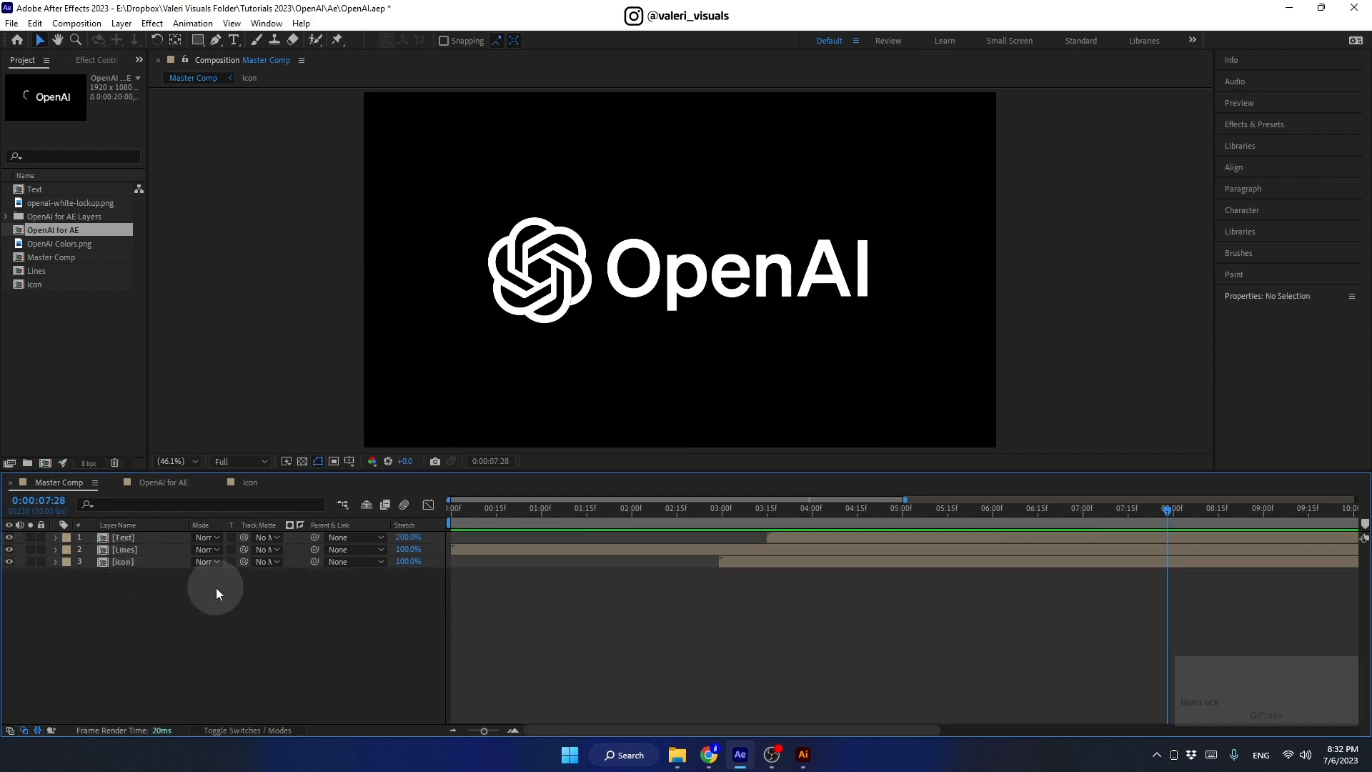
# Step: Time-stretch the Text layer with a Stretch Factor of 150 and preview the lettering from about 0:00:03:03
pyautogui.moveTo(607, 517); pyautogui.dragTo(940, 549)
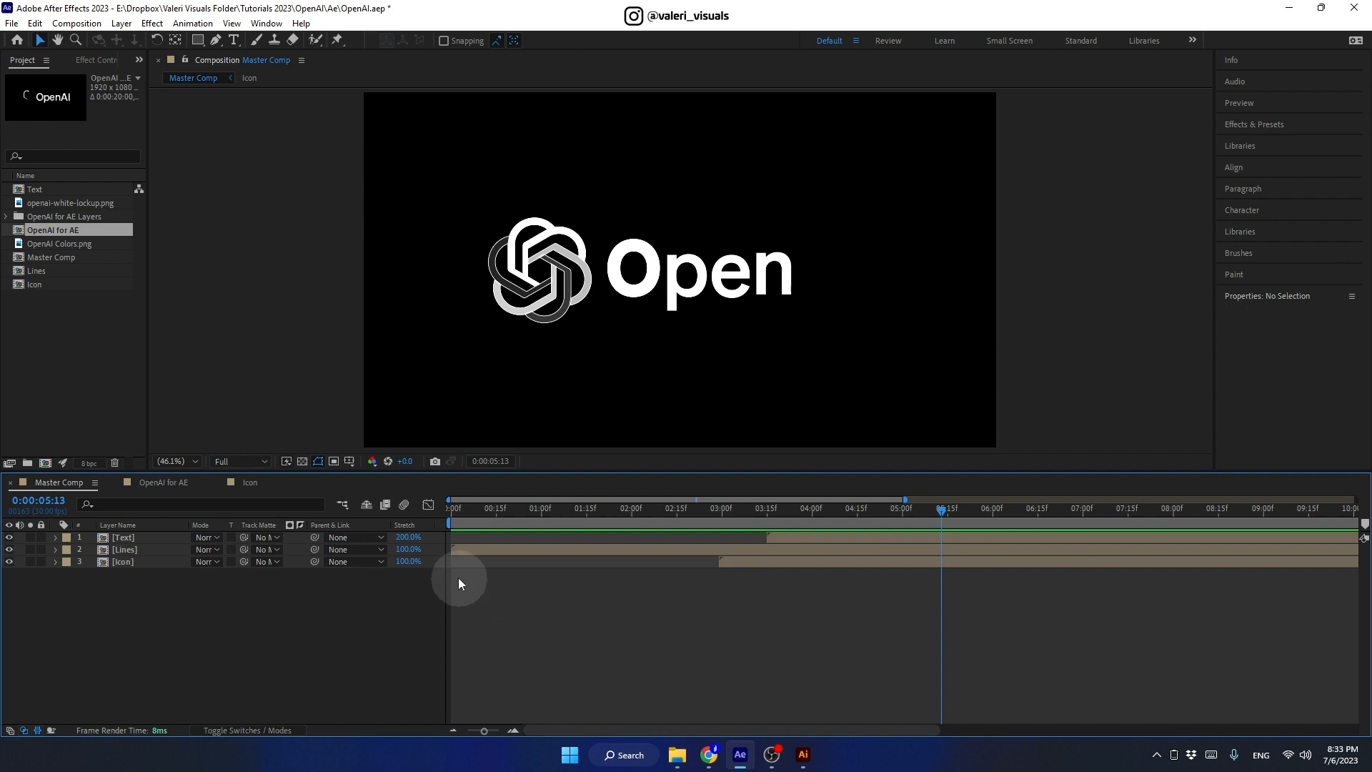
pyautogui.click(408, 537)
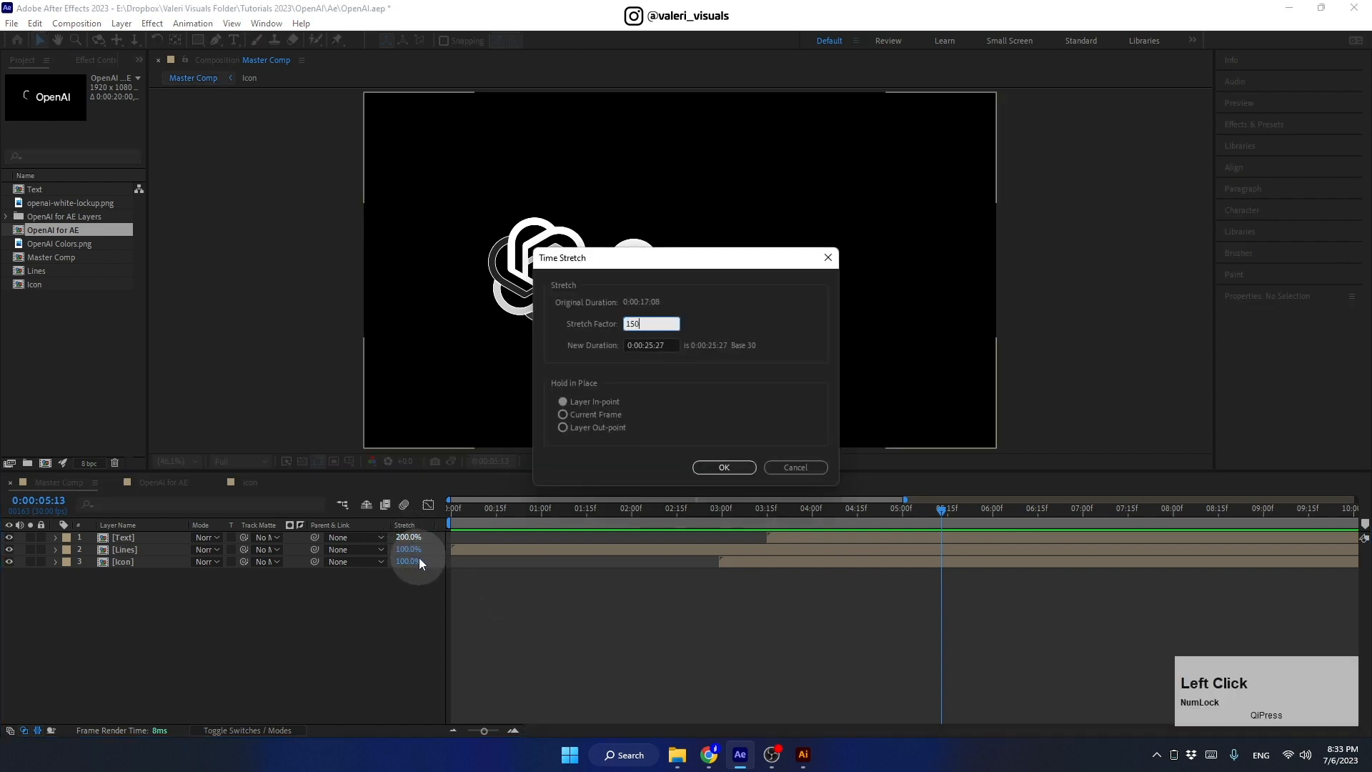
pyautogui.press('Return')
pyautogui.moveTo(786, 508); pyautogui.dragTo(732, 527)
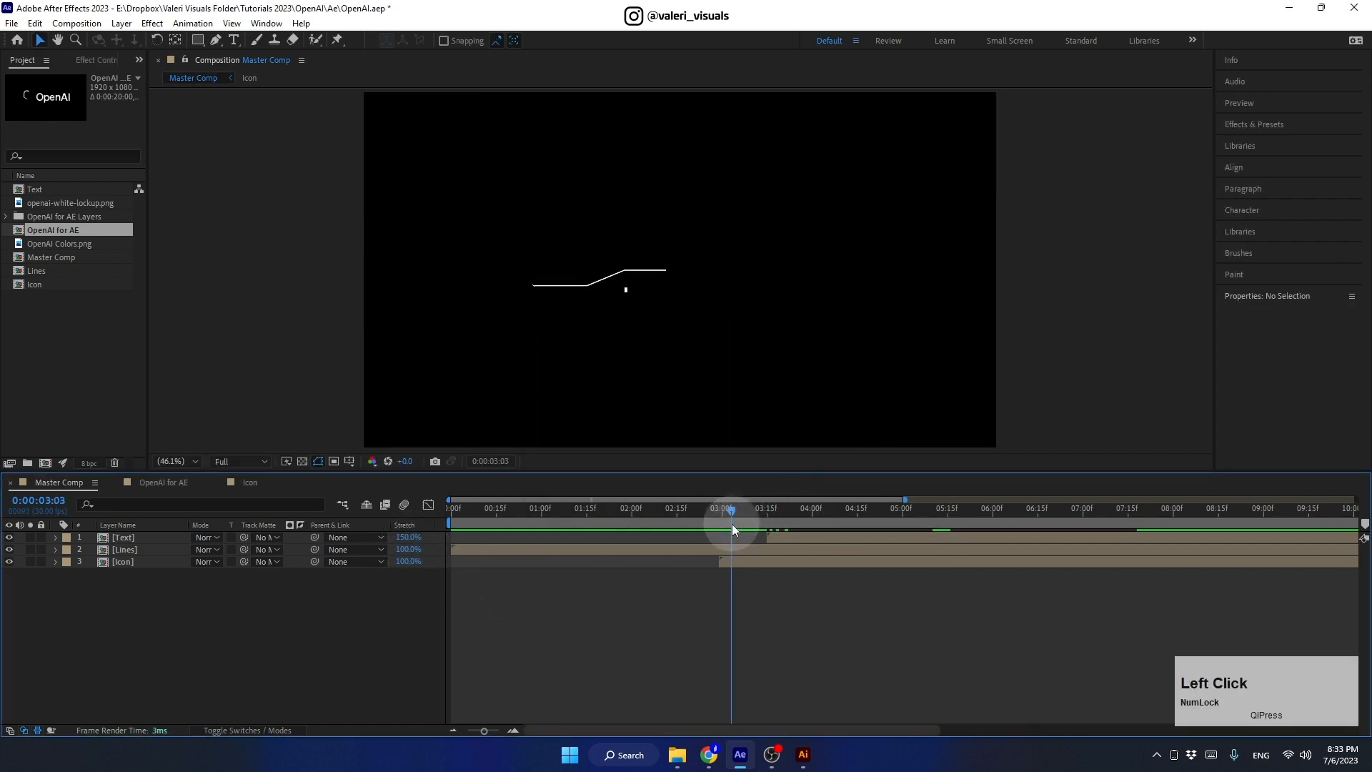
pyautogui.press('space')
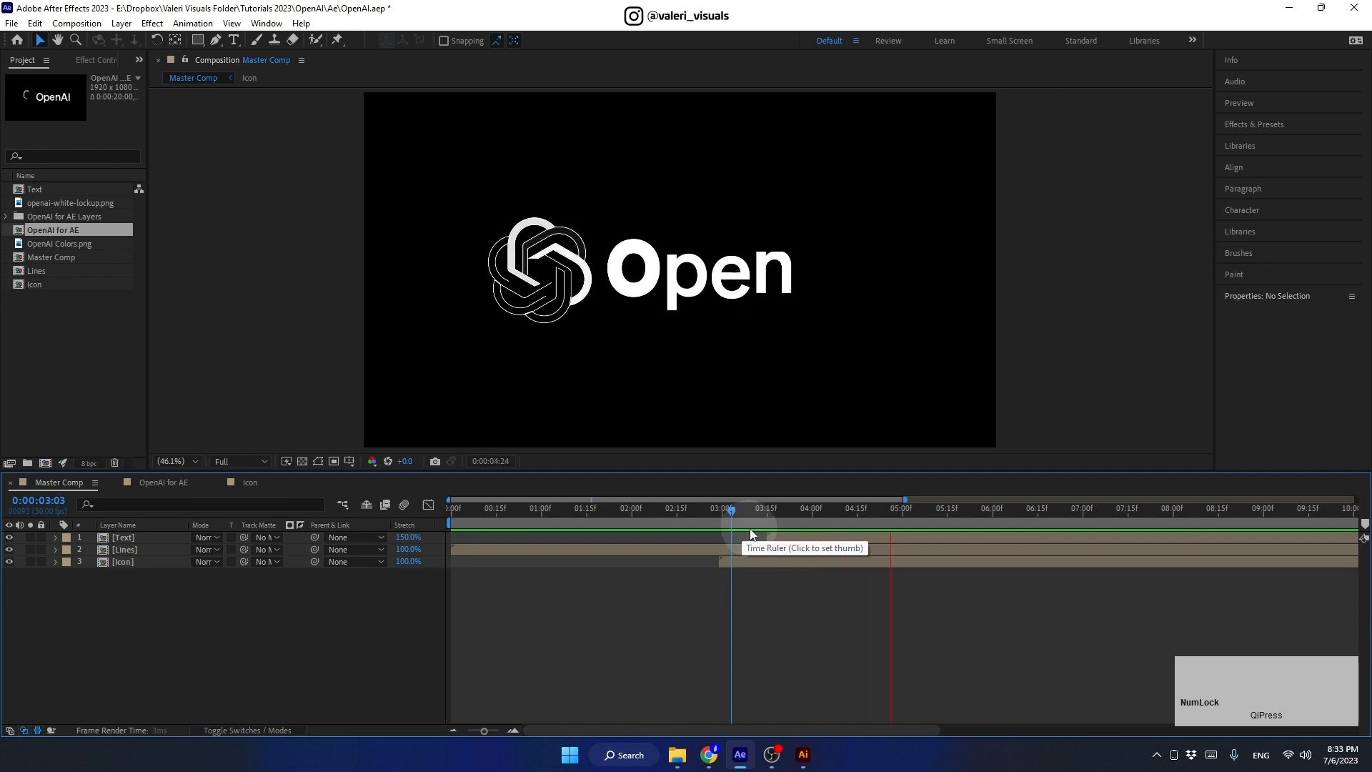
pyautogui.press('space')
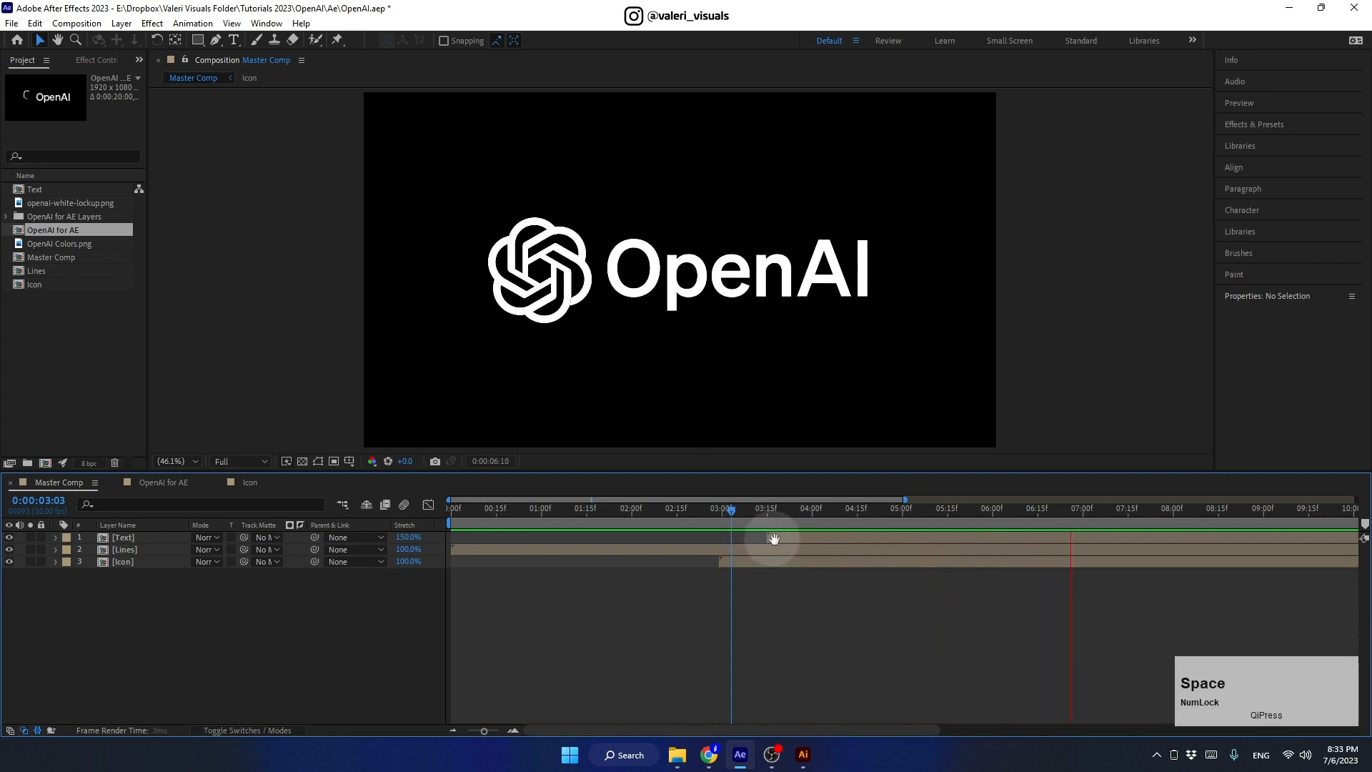
# Step: Delay the Text layer slightly to start at about 0:00:03:18 and preview the animation from about 0:00:02:10
pyautogui.click(777, 539)
pyautogui.moveTo(779, 539); pyautogui.dragTo(785, 542)
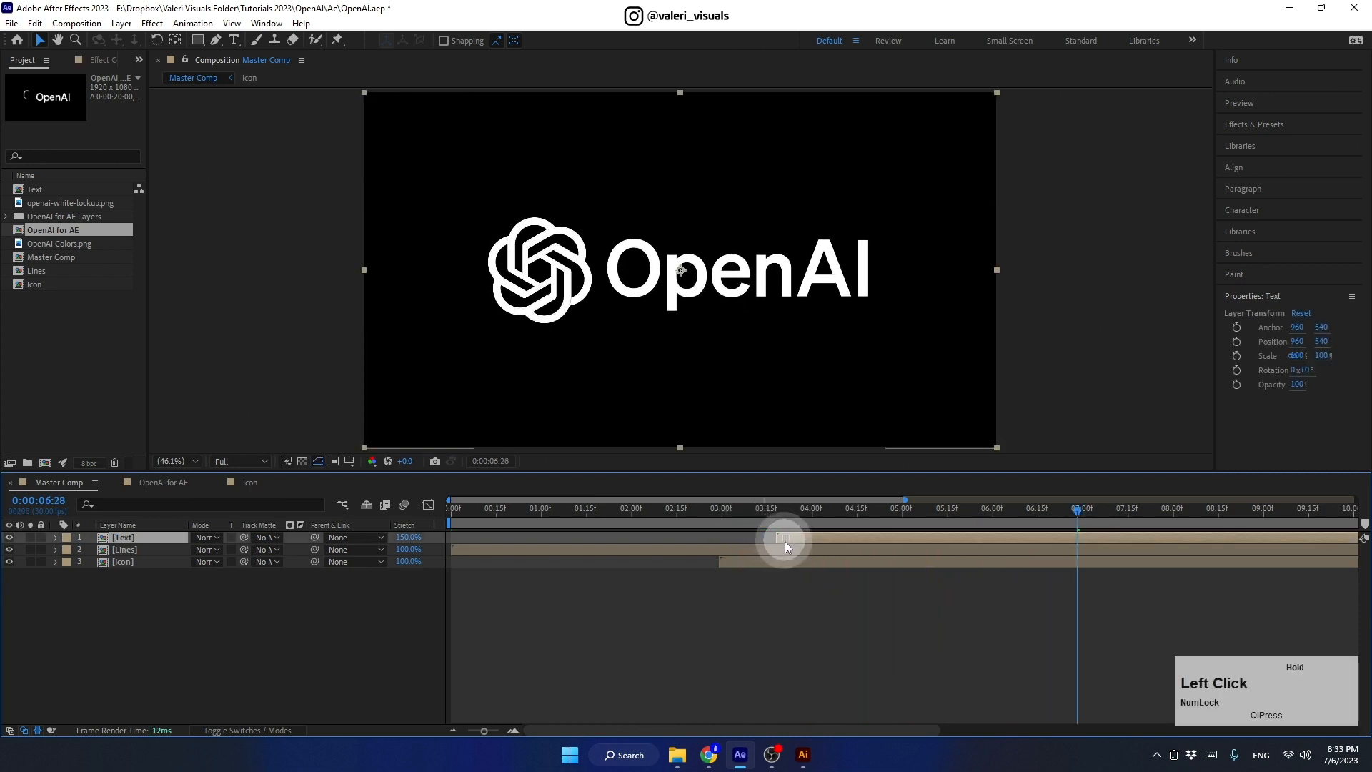
pyautogui.moveTo(972, 512); pyautogui.dragTo(667, 563)
pyautogui.press('space')
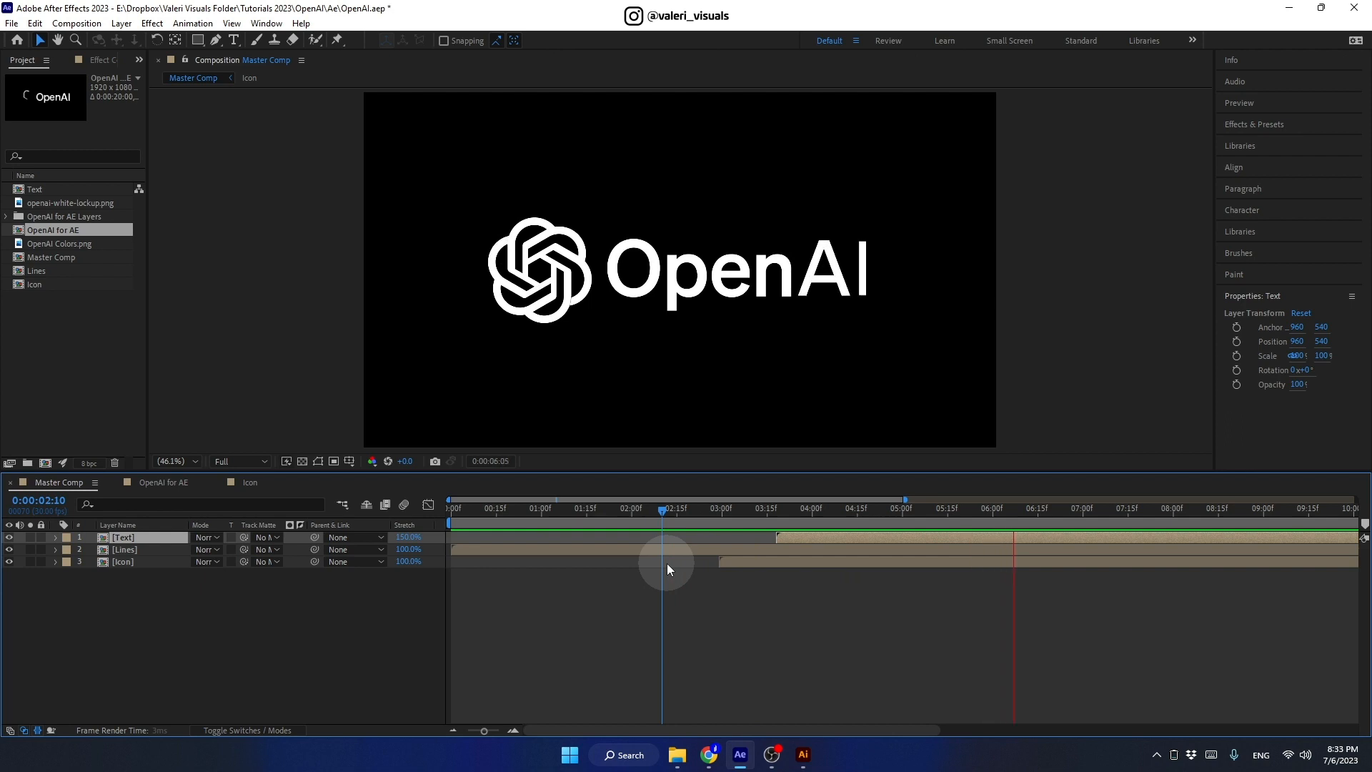
pyautogui.press('space')
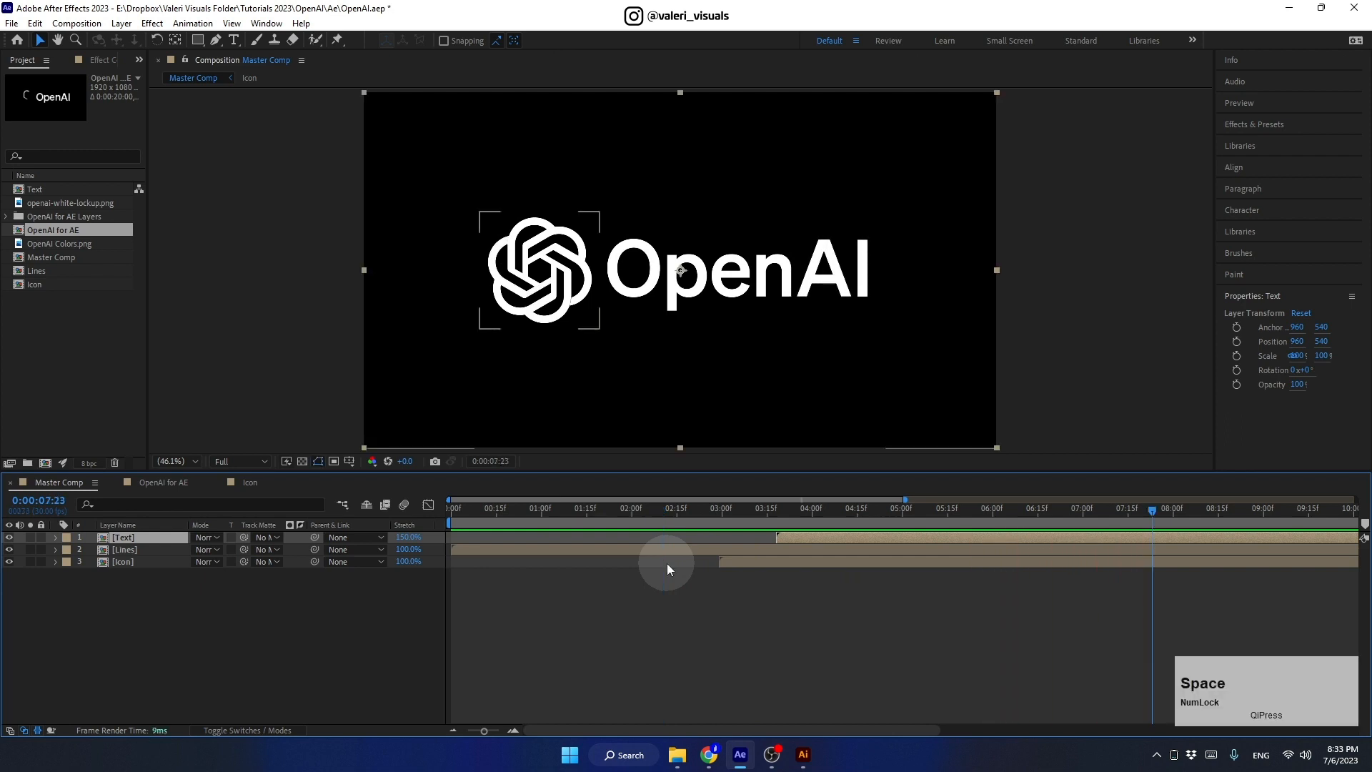
# Step: Add a null object to Master Comp and parent the Text, Lines and Icon layers to it
pyautogui.click(177, 614)
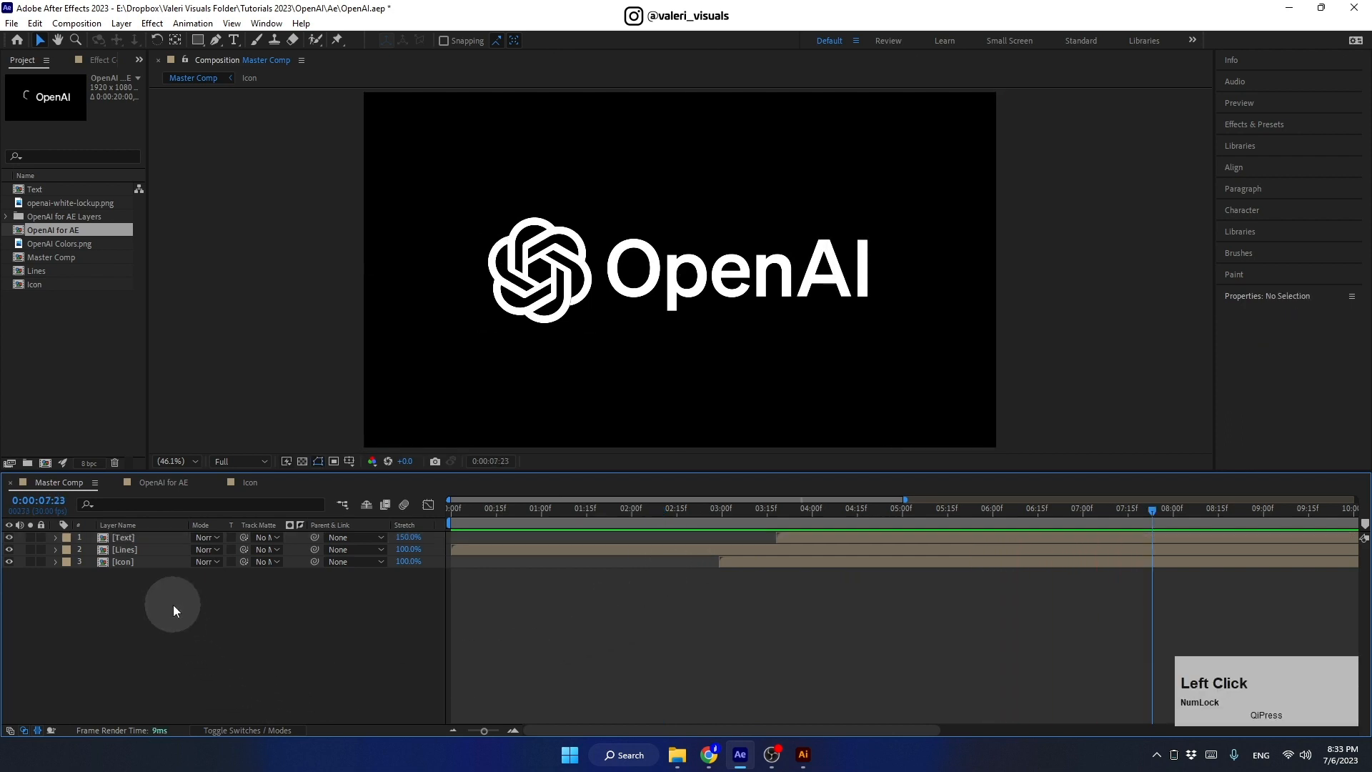
pyautogui.rightClick(172, 605)
pyautogui.click(265, 428)
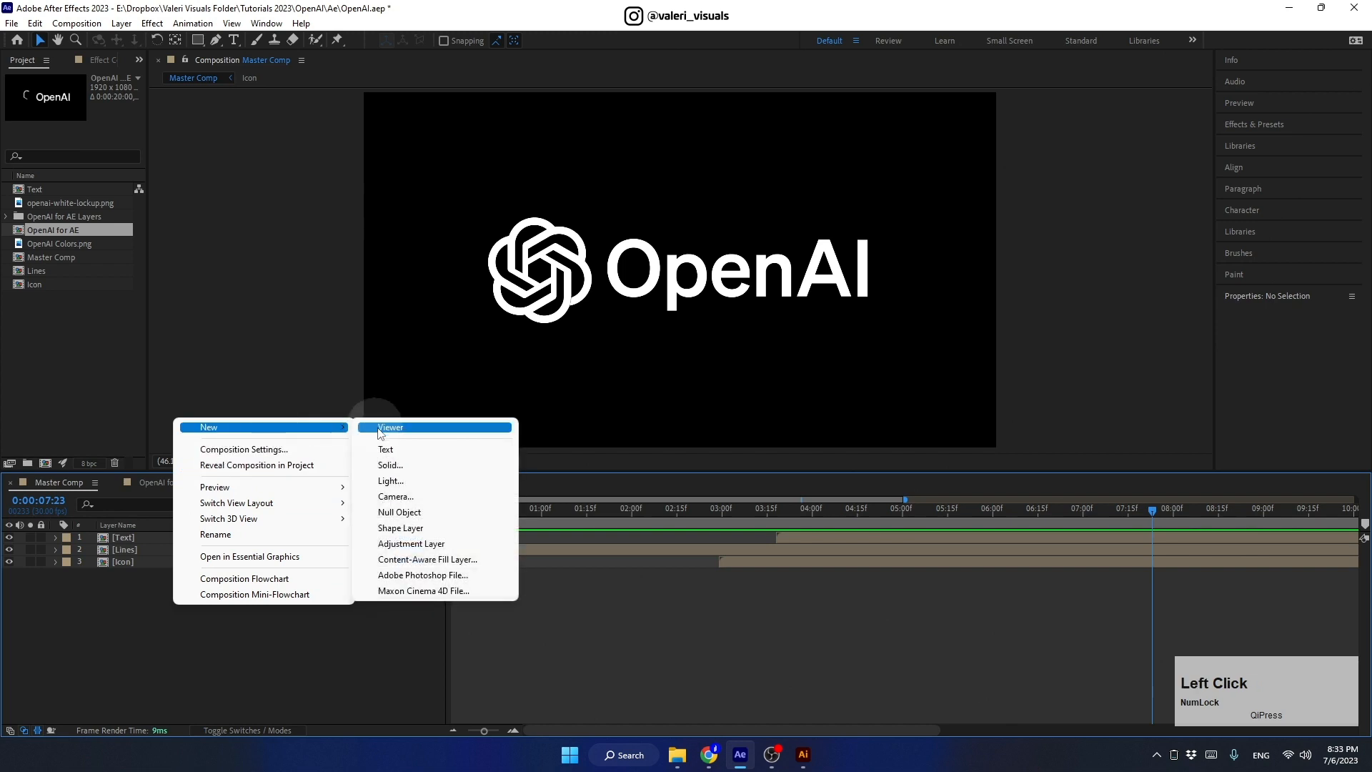
pyautogui.click(397, 512)
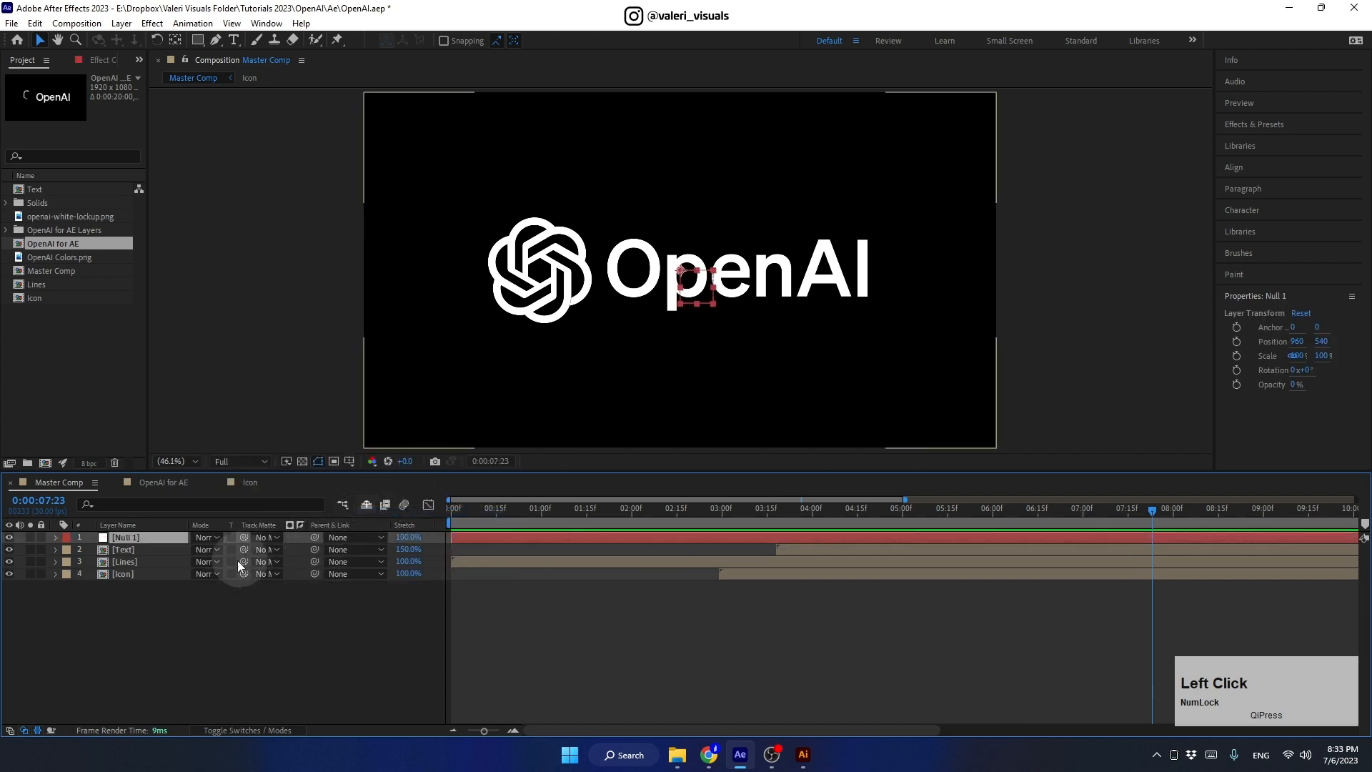
pyautogui.click(125, 549)
pyautogui.keyDown('shift'); pyautogui.click(125, 574); pyautogui.keyUp('shift')
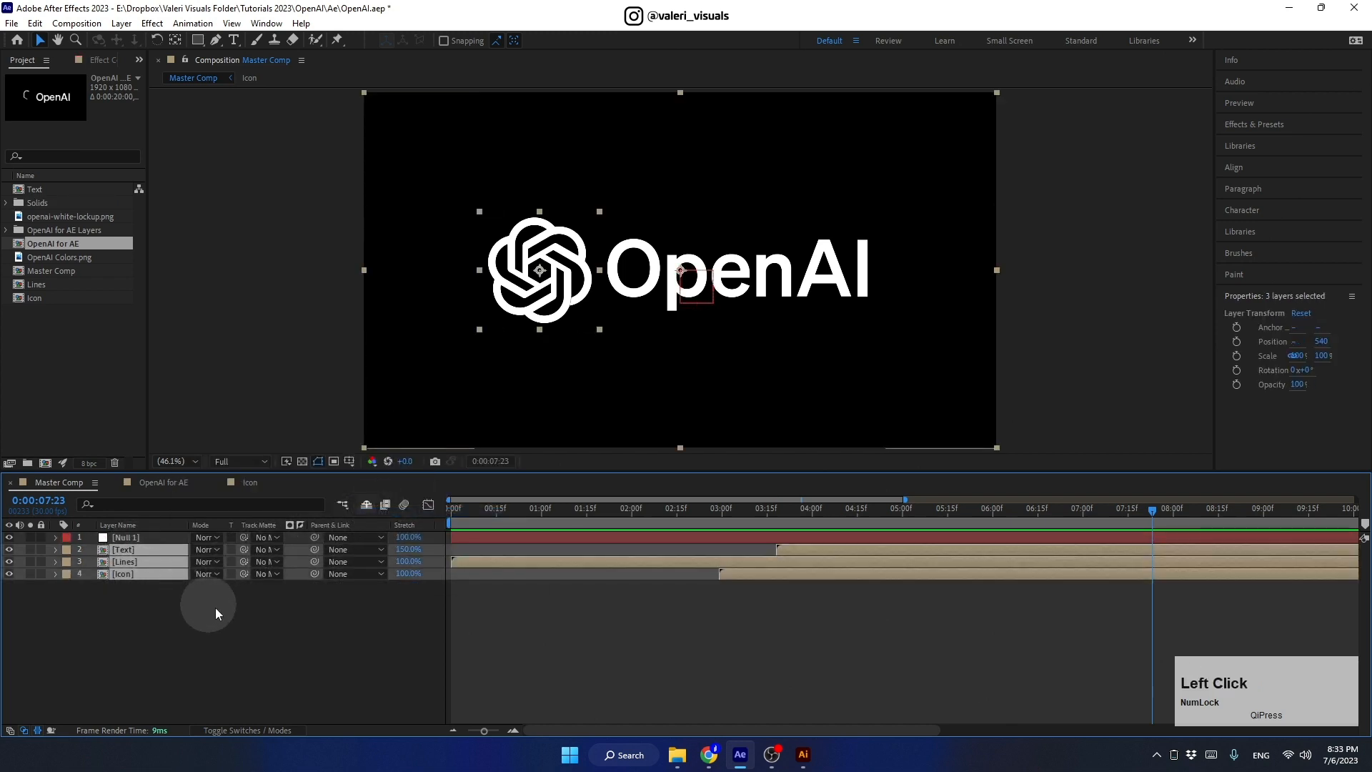
pyautogui.moveTo(315, 550); pyautogui.dragTo(125, 541)
# Step: Keyframe the null's Scale from 100% at 0:00:00:00 to 60% at 0:00:08:00 and preview the whole animation
pyautogui.click(125, 537)
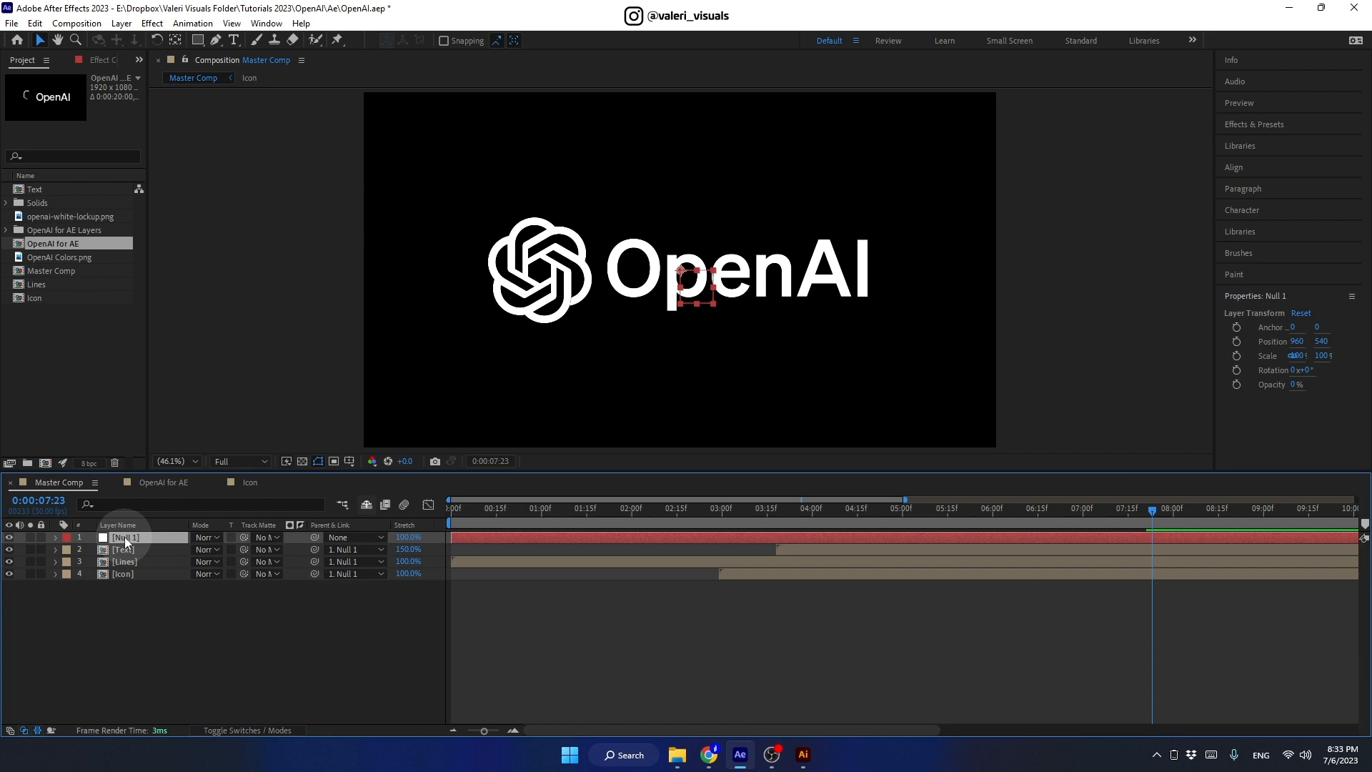
pyautogui.moveTo(601, 523); pyautogui.dragTo(147, 628)
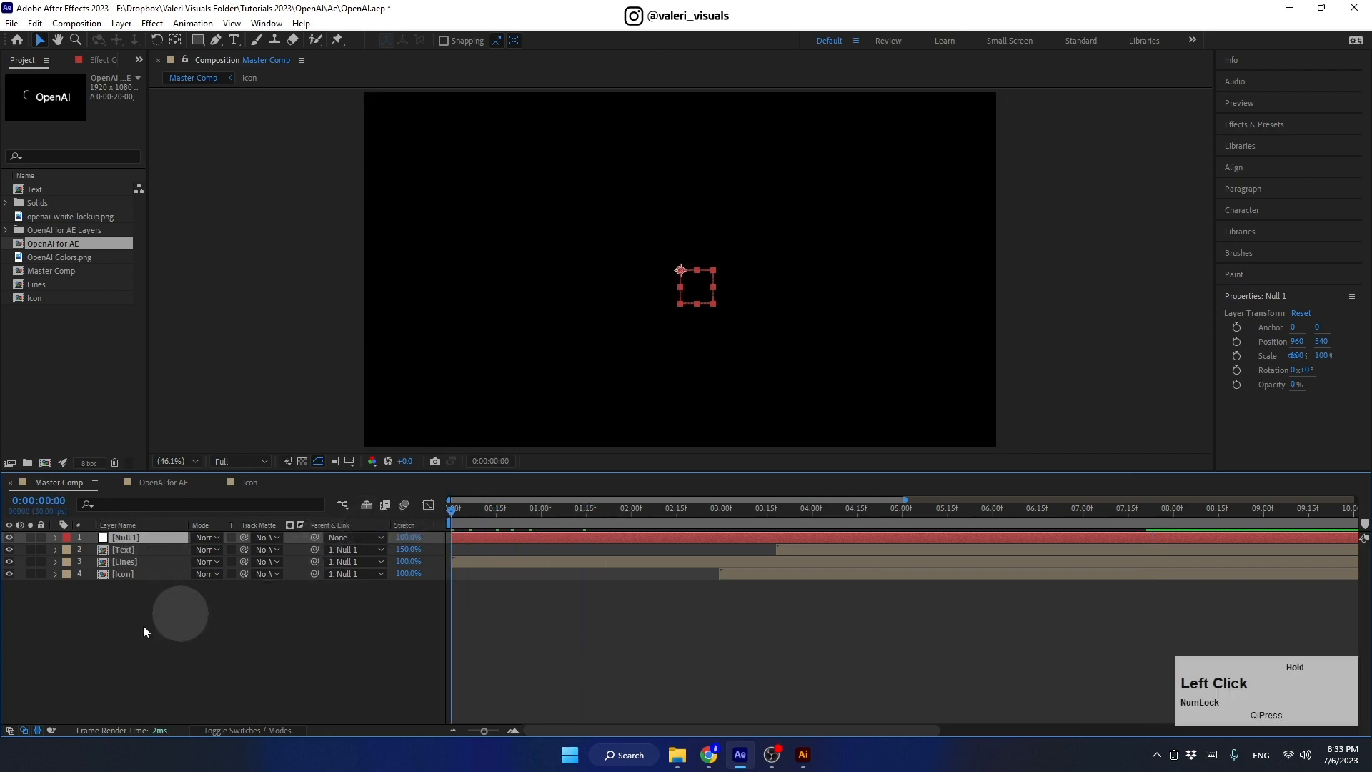
pyautogui.press('s')
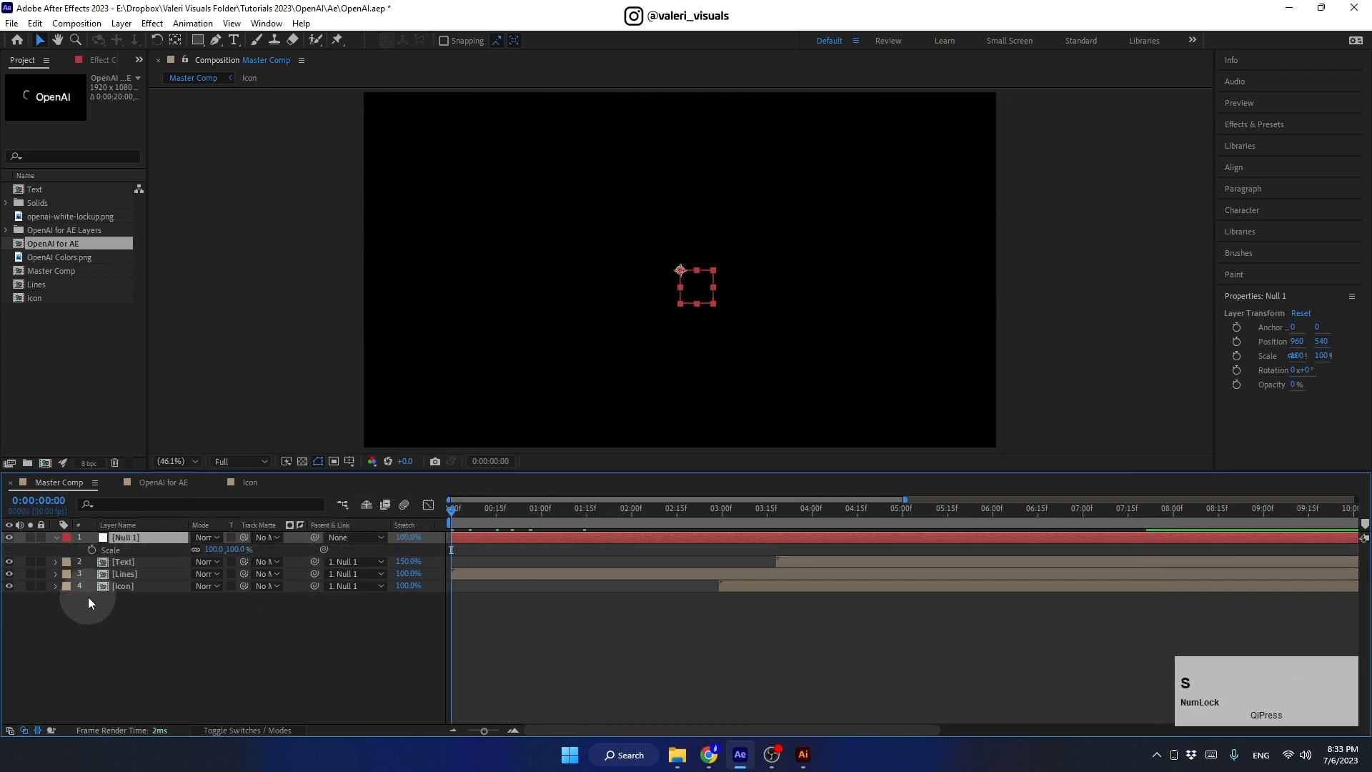
pyautogui.click(92, 549)
pyautogui.moveTo(455, 508); pyautogui.dragTo(1091, 528)
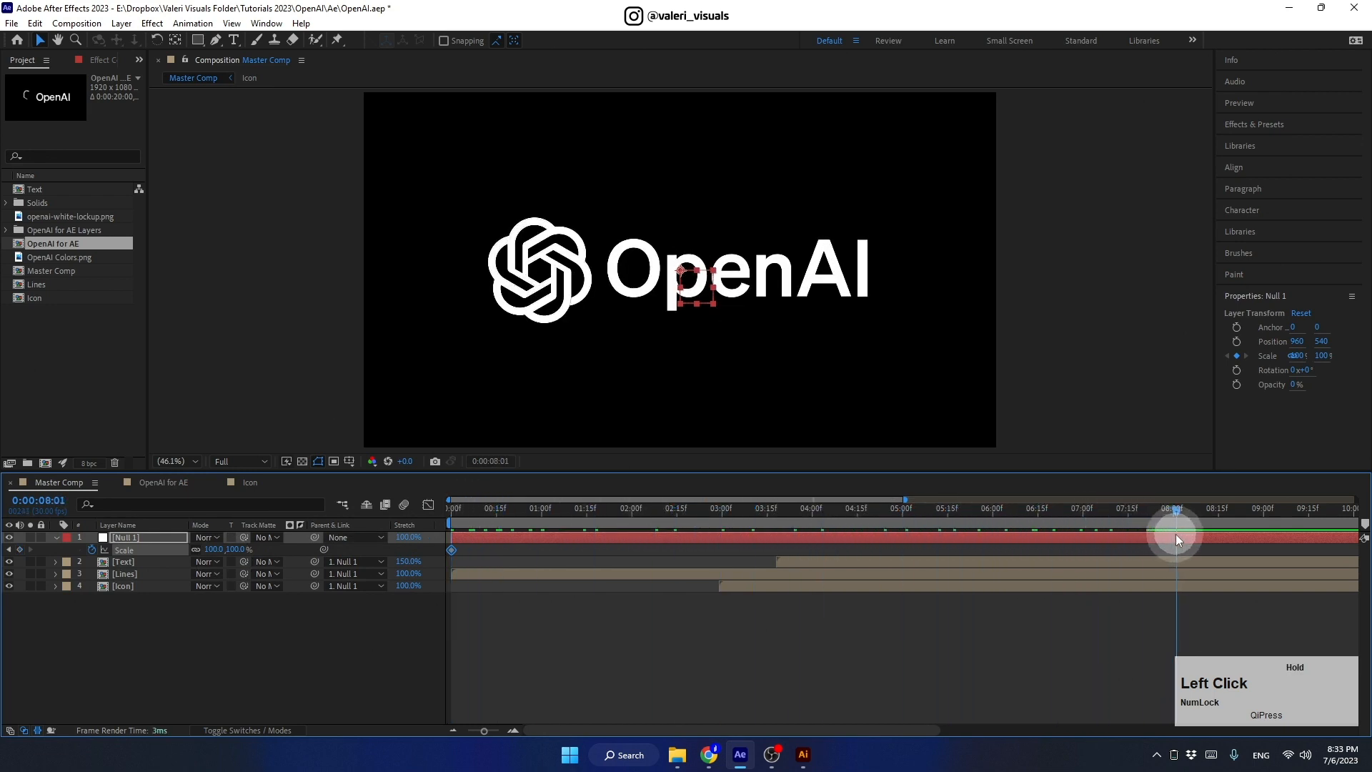
pyautogui.moveTo(1176, 534); pyautogui.dragTo(1173, 534)
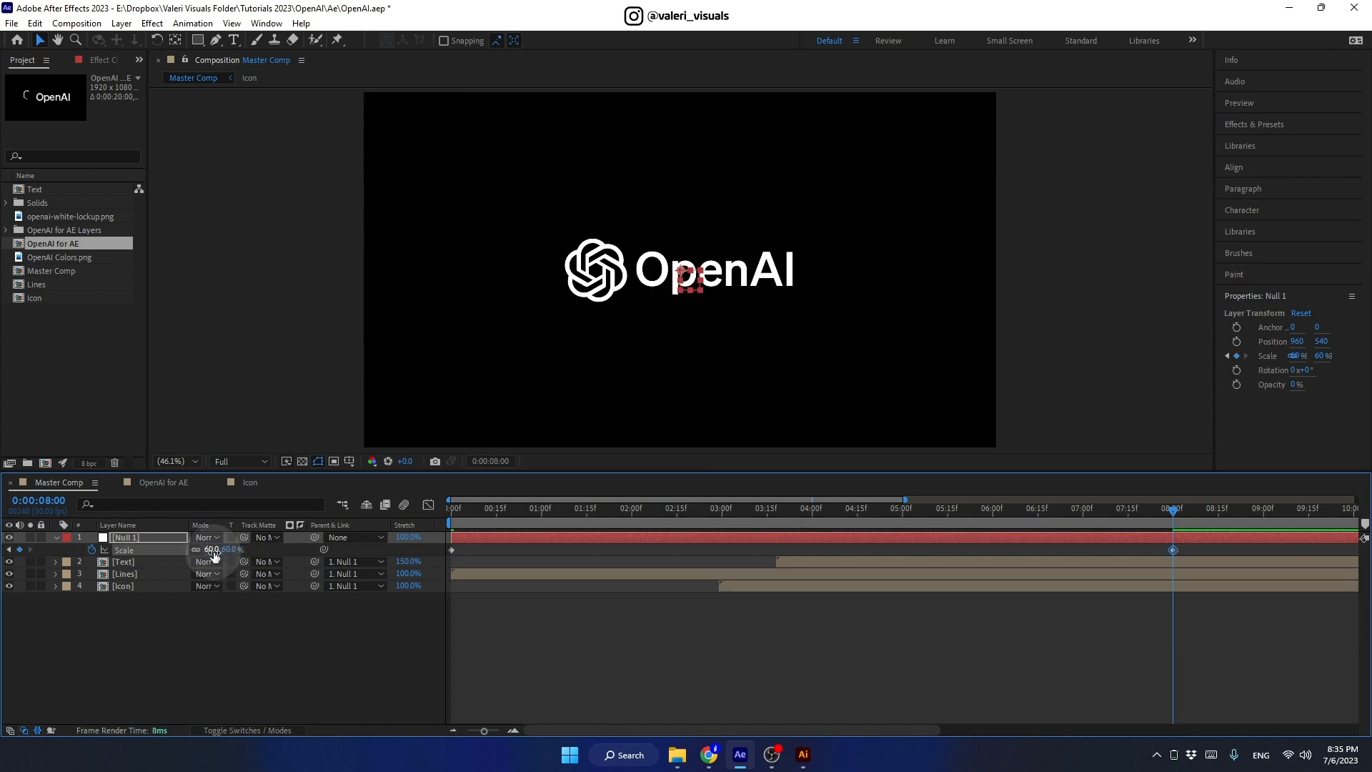
pyautogui.moveTo(1157, 510); pyautogui.dragTo(350, 542)
pyautogui.press('space')
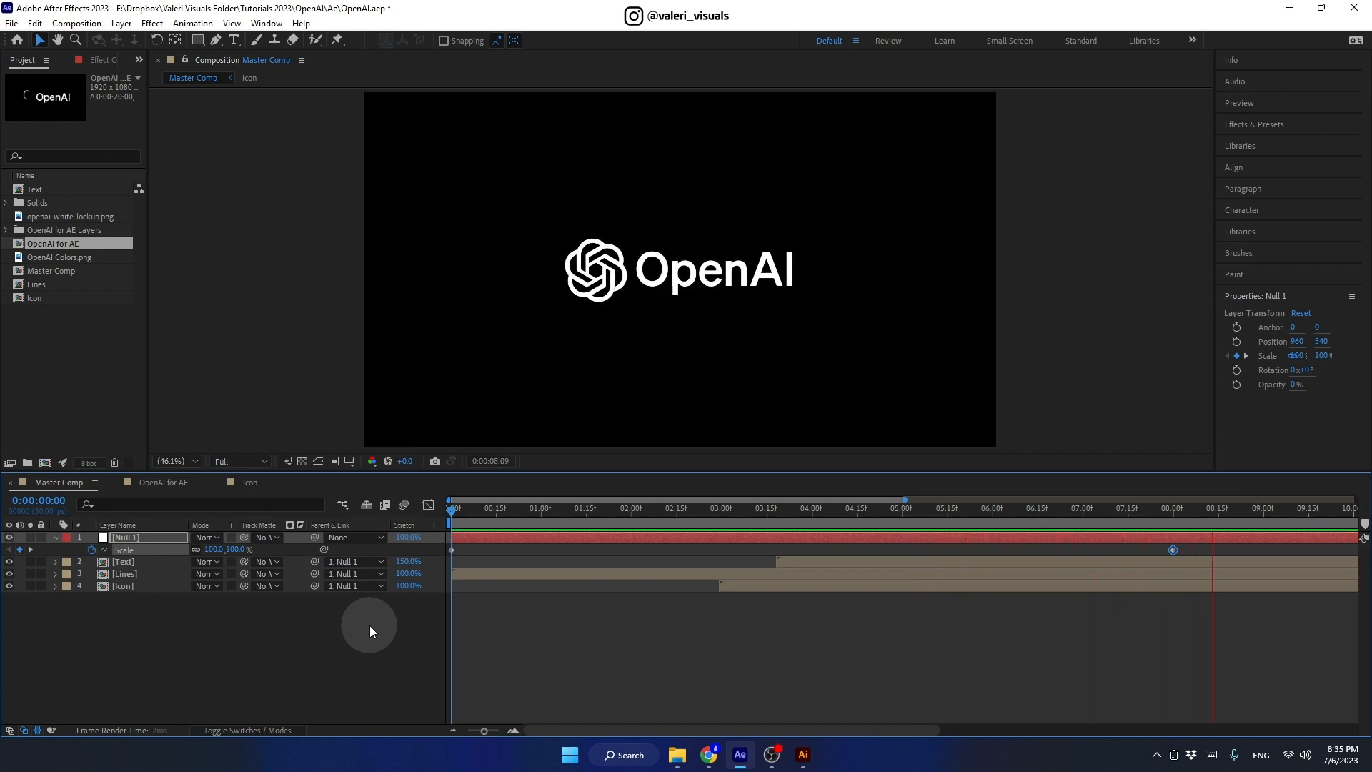
pyautogui.press('space')
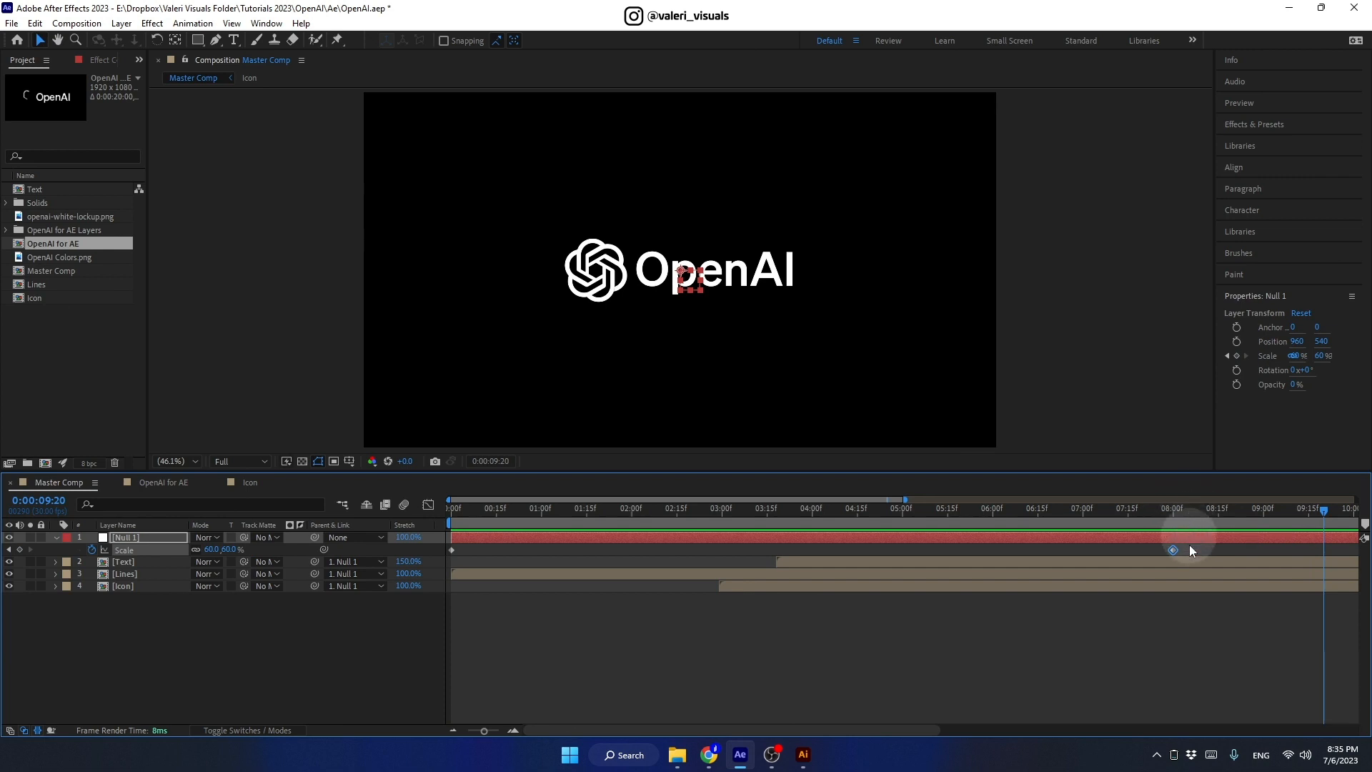
# Step: Create a black 1920 × 1080 px solid named Bg and place it beneath all other layers
pyautogui.click(453, 728)
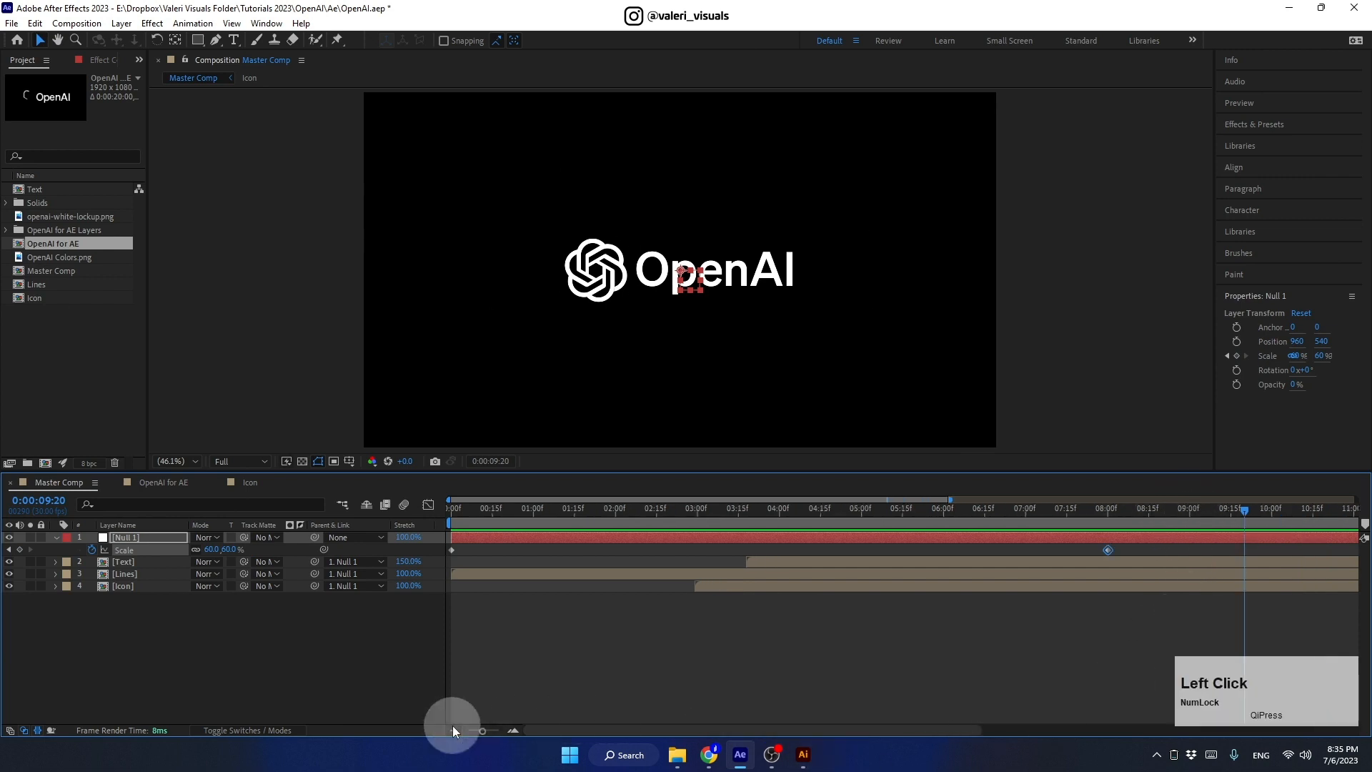
pyautogui.click(452, 726)
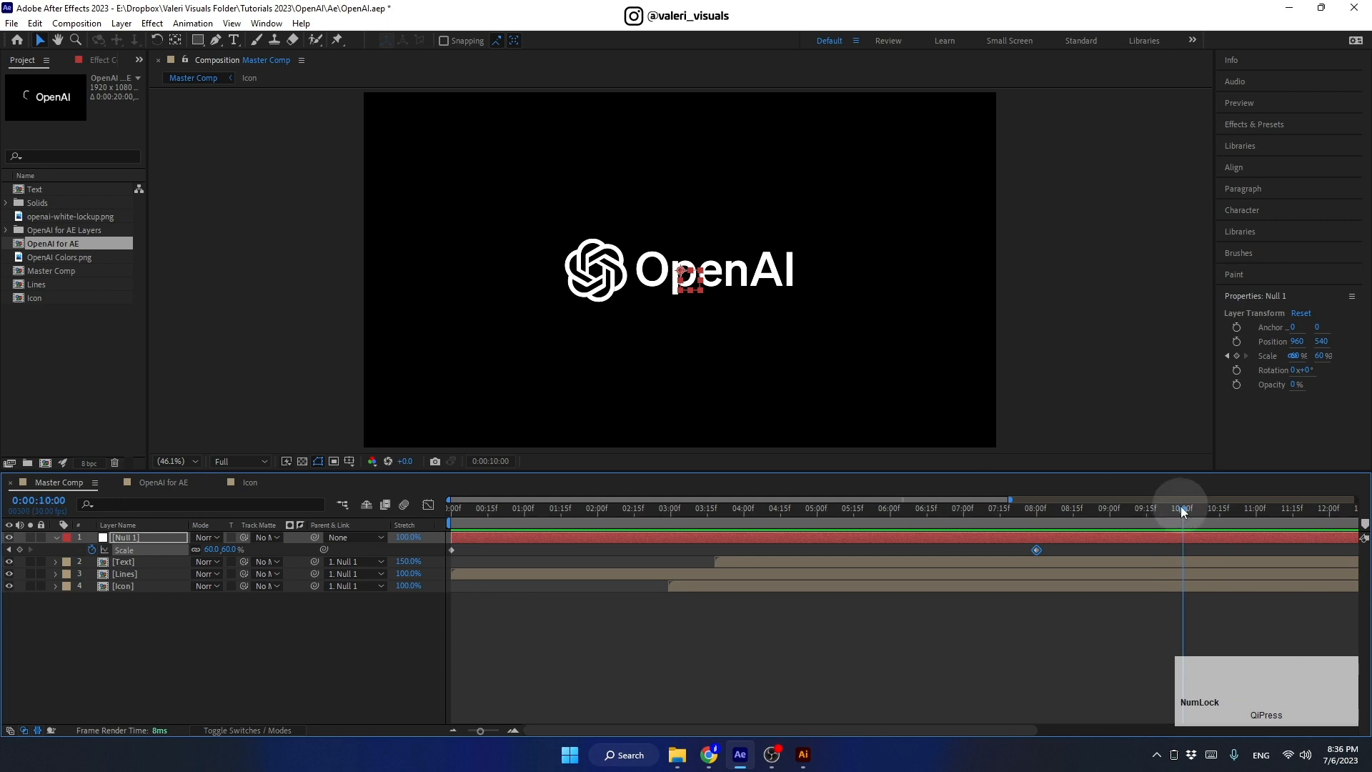
pyautogui.moveTo(1182, 511); pyautogui.dragTo(357, 606)
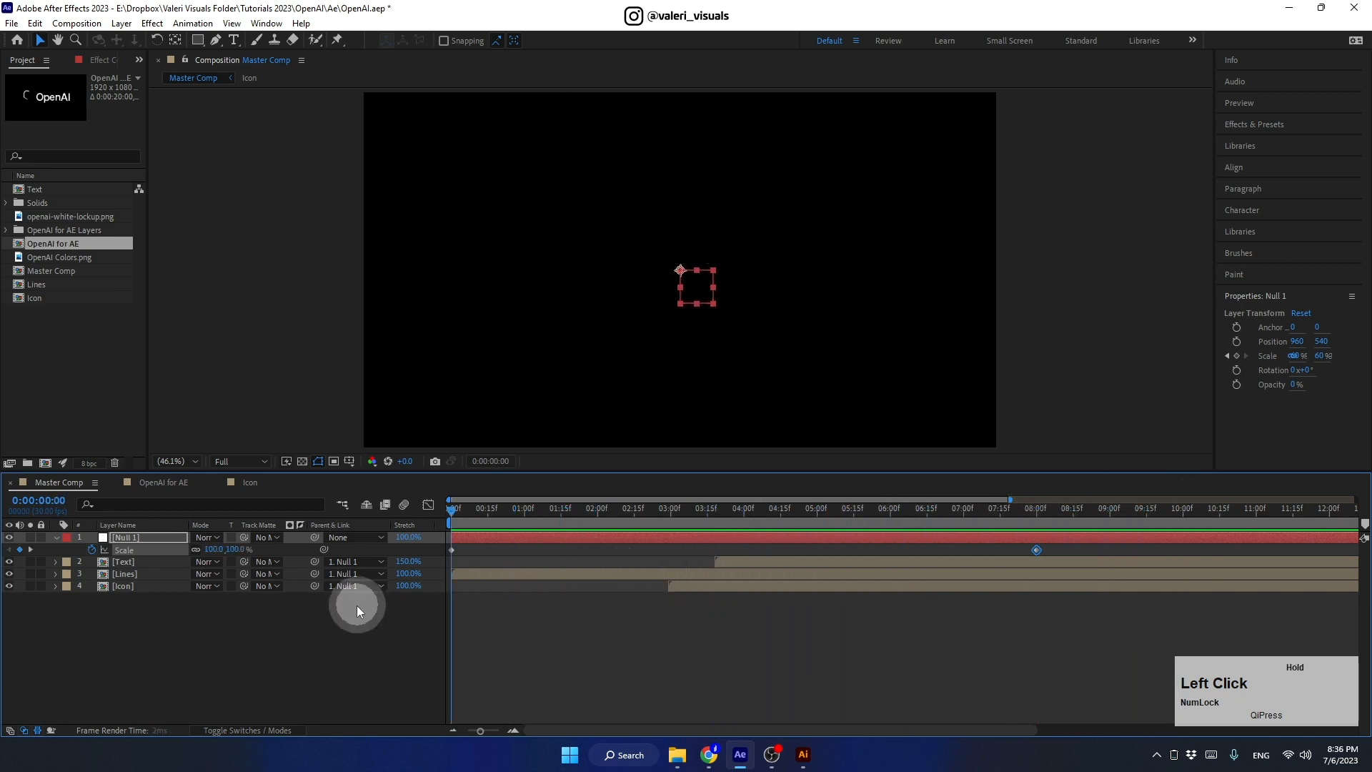
pyautogui.rightClick(199, 628)
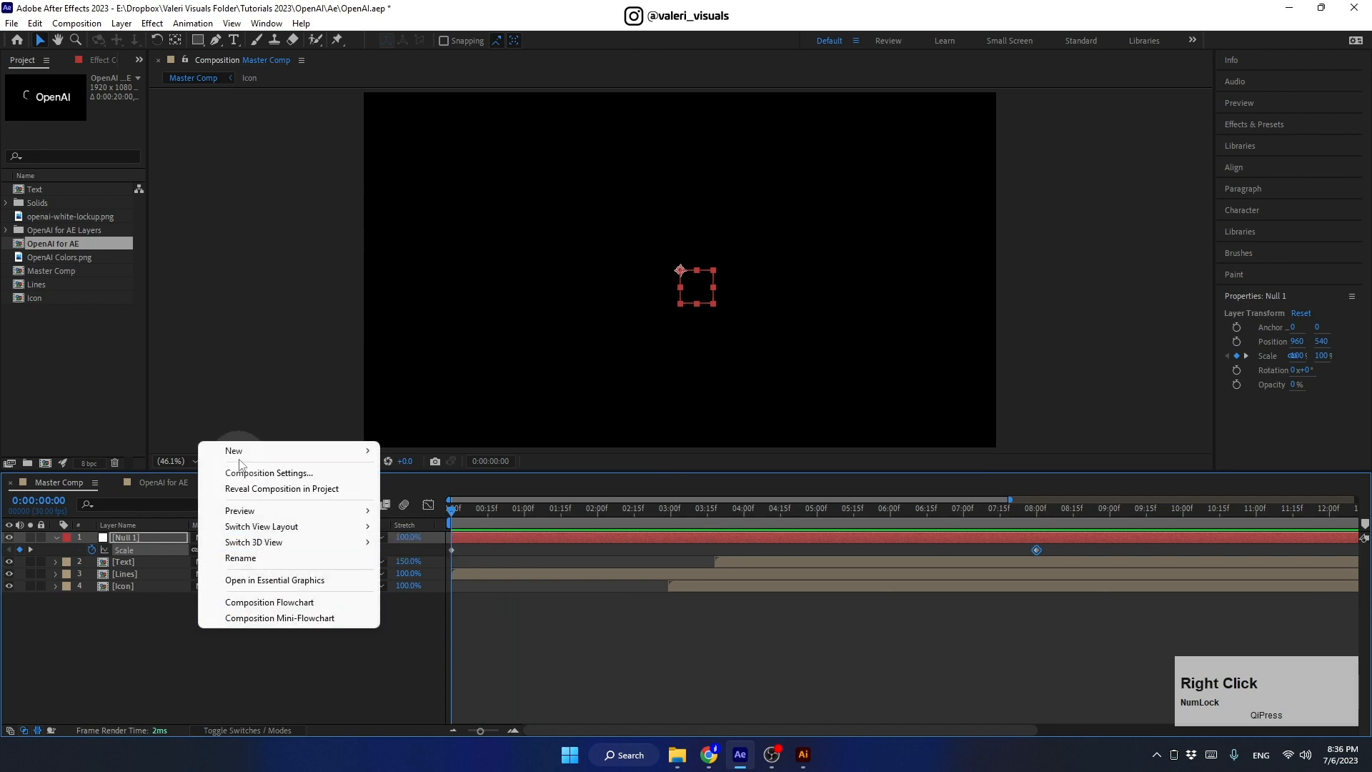
pyautogui.moveTo(235, 451)
pyautogui.click(404, 488)
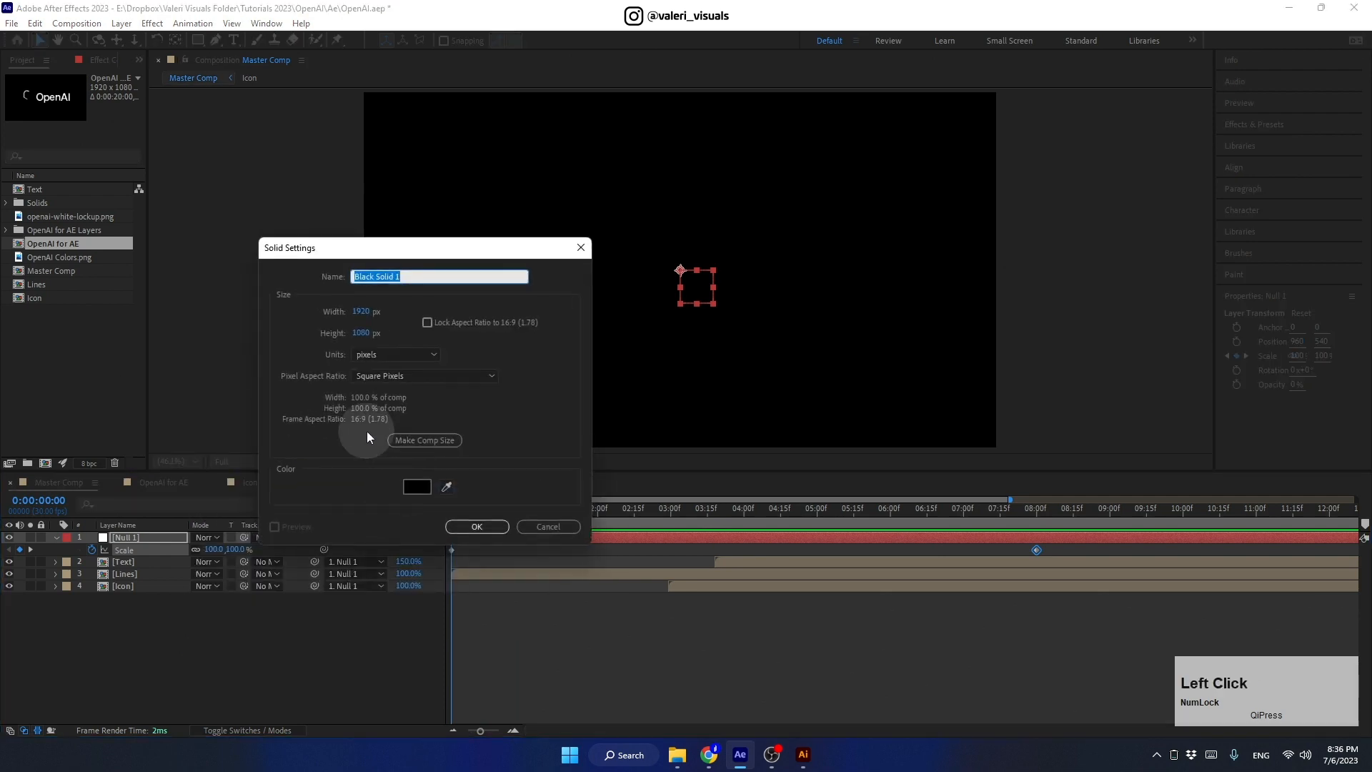
pyautogui.write('Bg')
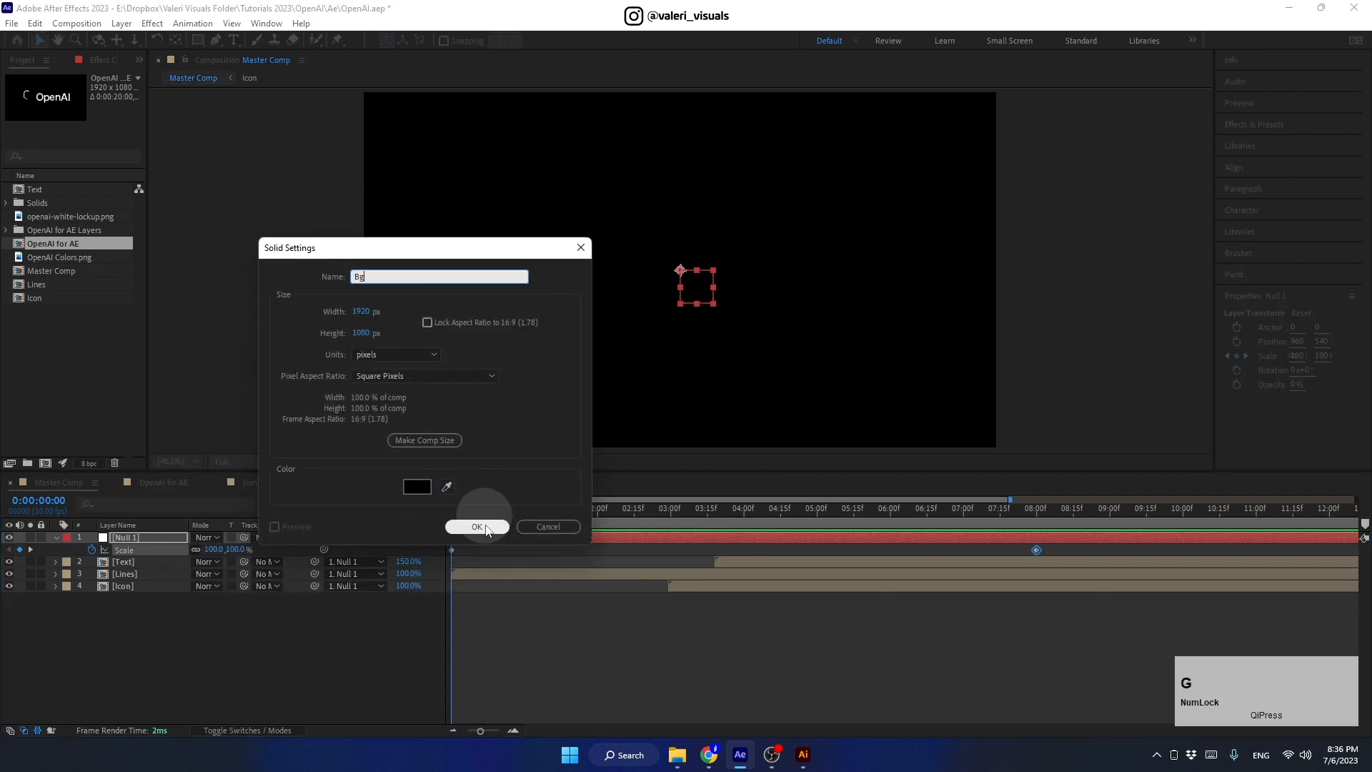
pyautogui.click(477, 526)
pyautogui.moveTo(177, 541); pyautogui.dragTo(180, 627)
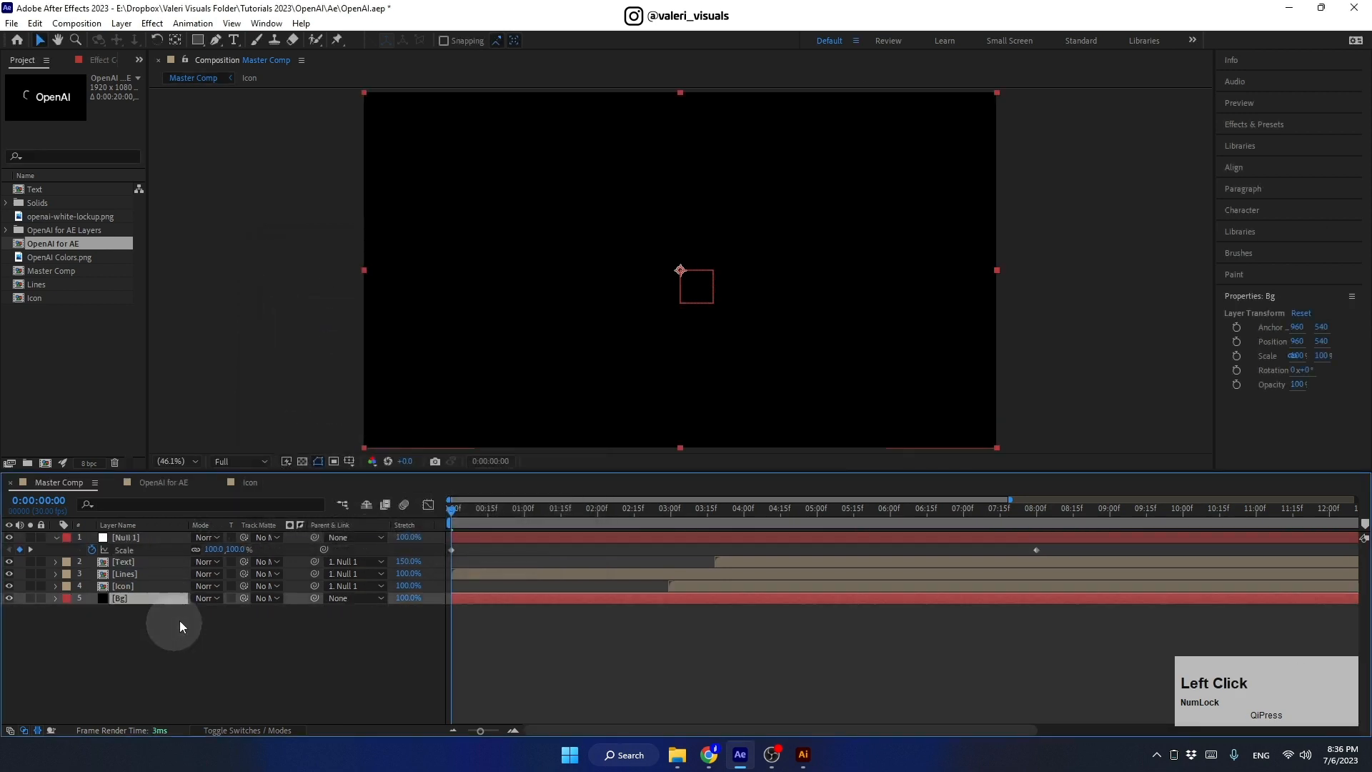
# Step: Find the Gradient Ramp effect and apply it to the Bg layer
pyautogui.click(1236, 124)
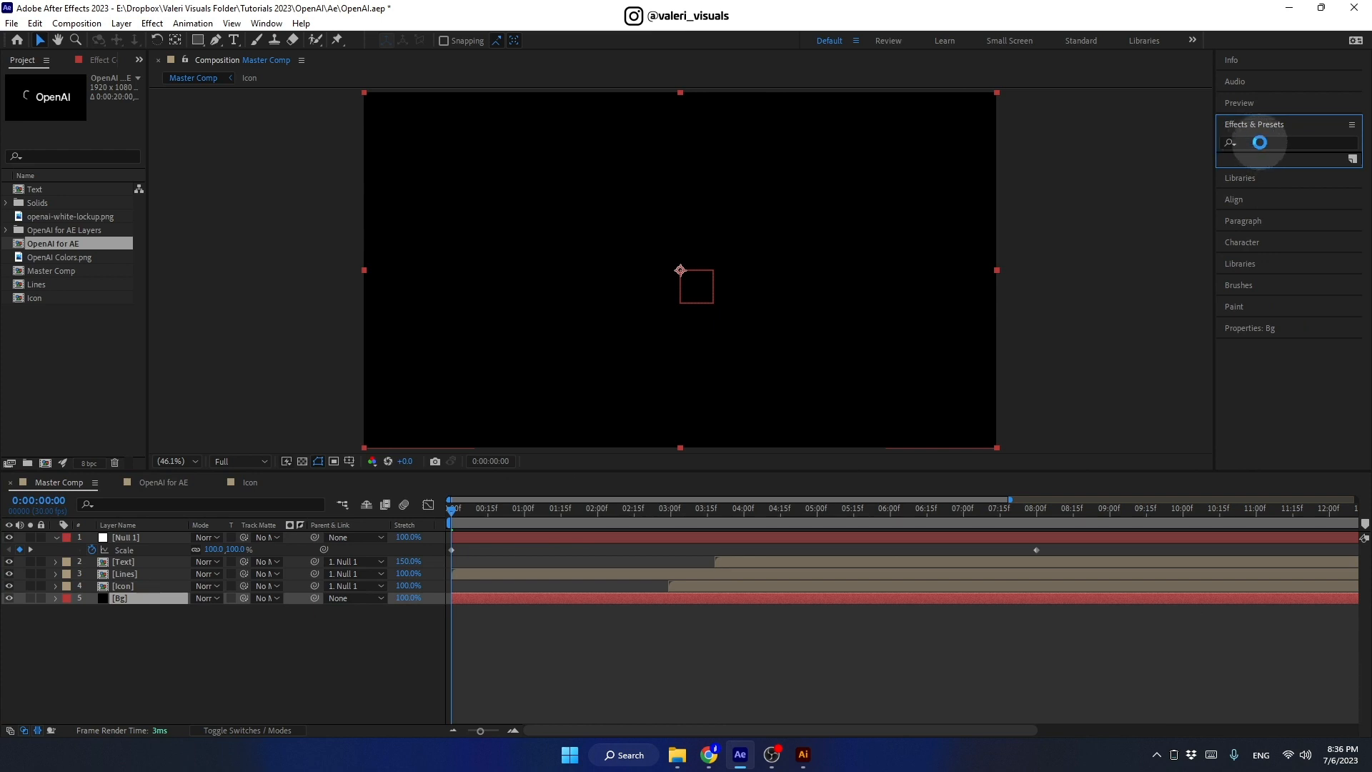
pyautogui.click(1260, 142)
pyautogui.write('gradi')
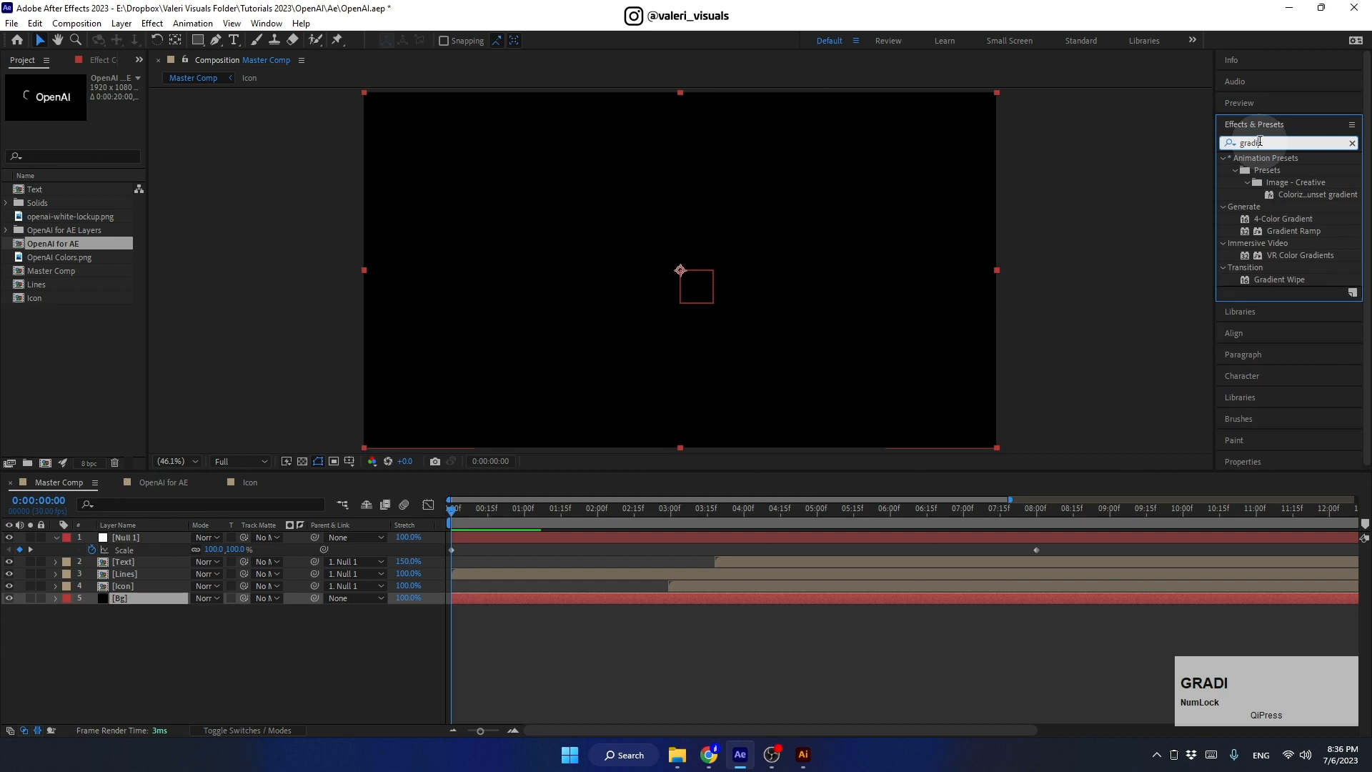
pyautogui.doubleClick(1280, 201)
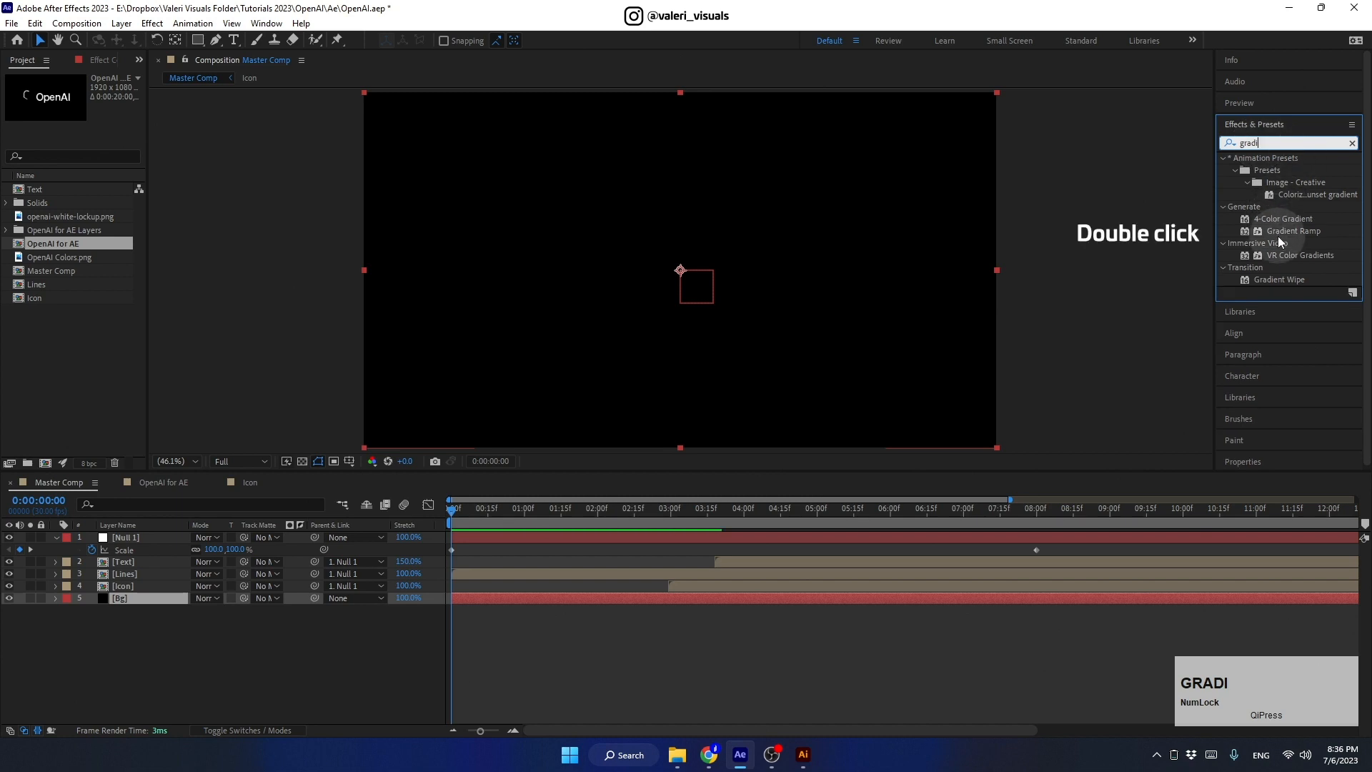
pyautogui.moveTo(1289, 230); pyautogui.dragTo(550, 340)
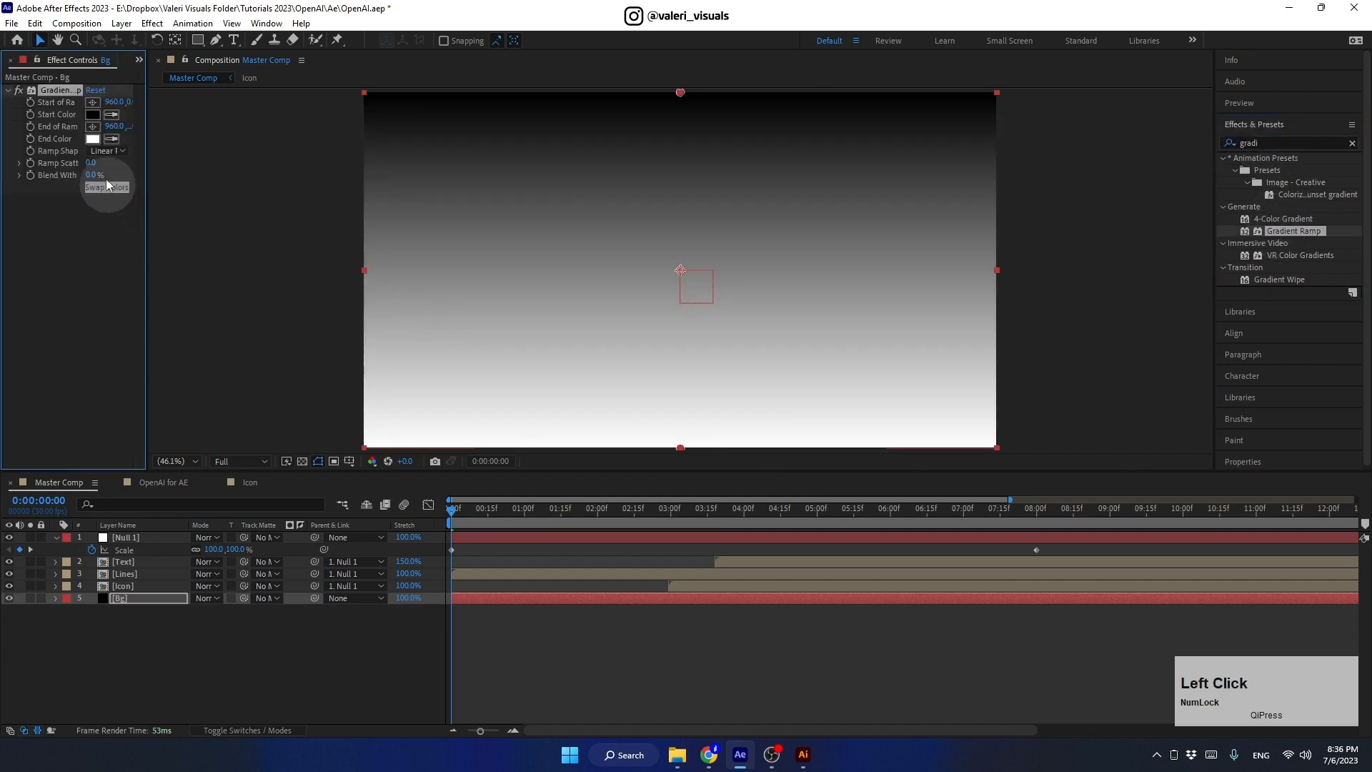
# Step: Set the Bg gradient's ramp shape to Radial Ramp and swap its start and end colors
pyautogui.click(106, 151)
pyautogui.click(110, 181)
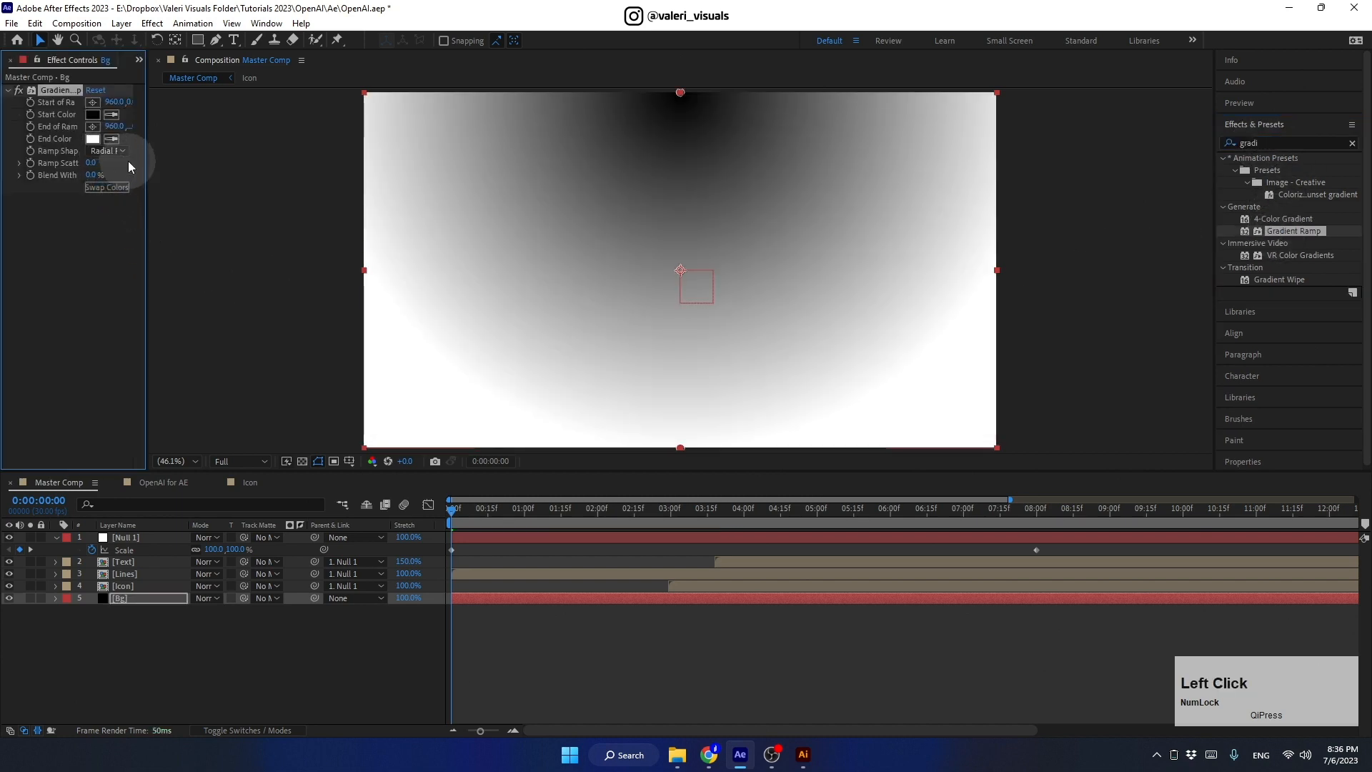
pyautogui.click(105, 187)
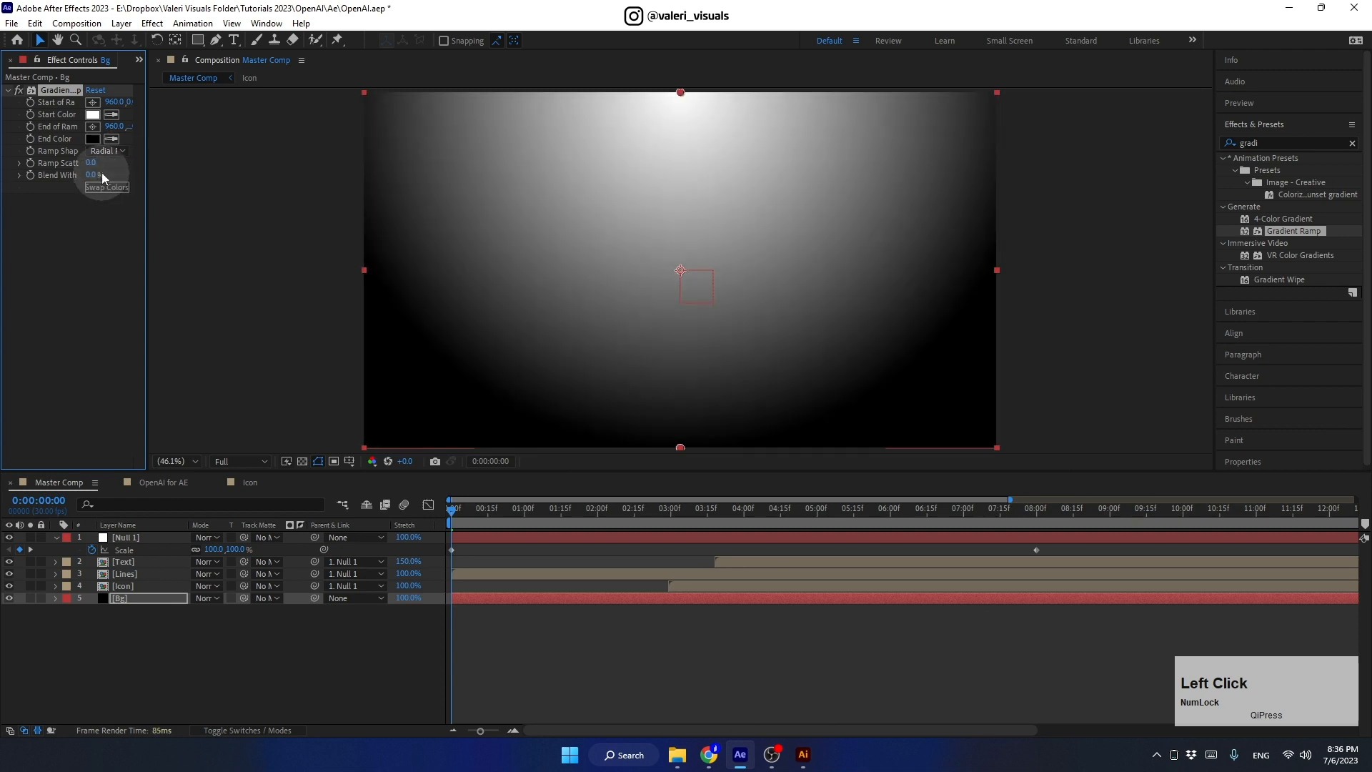
# Step: Set the gradient's start color to dark blue 000D38 and move its start point to the center of the composition
pyautogui.click(92, 115)
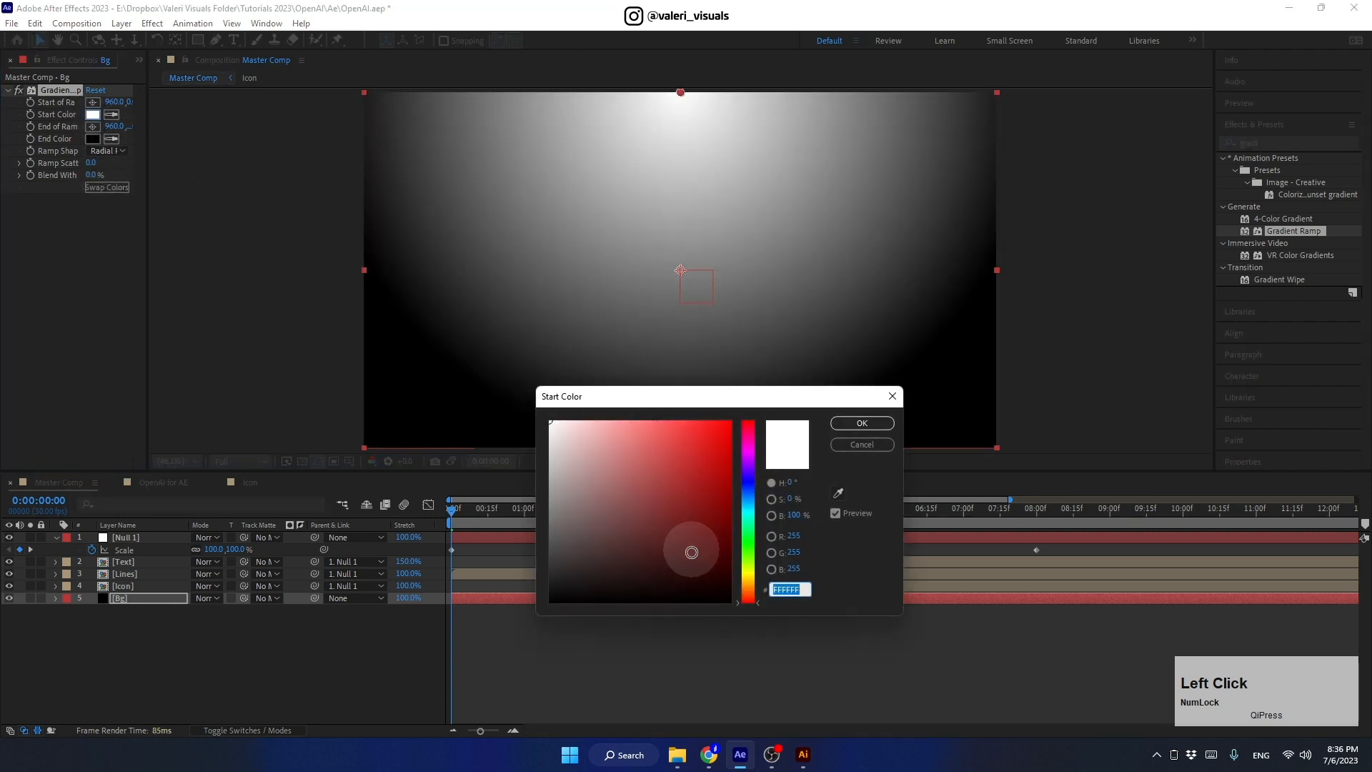
pyautogui.moveTo(689, 551); pyautogui.dragTo(747, 582)
pyautogui.moveTo(744, 503); pyautogui.dragTo(748, 487)
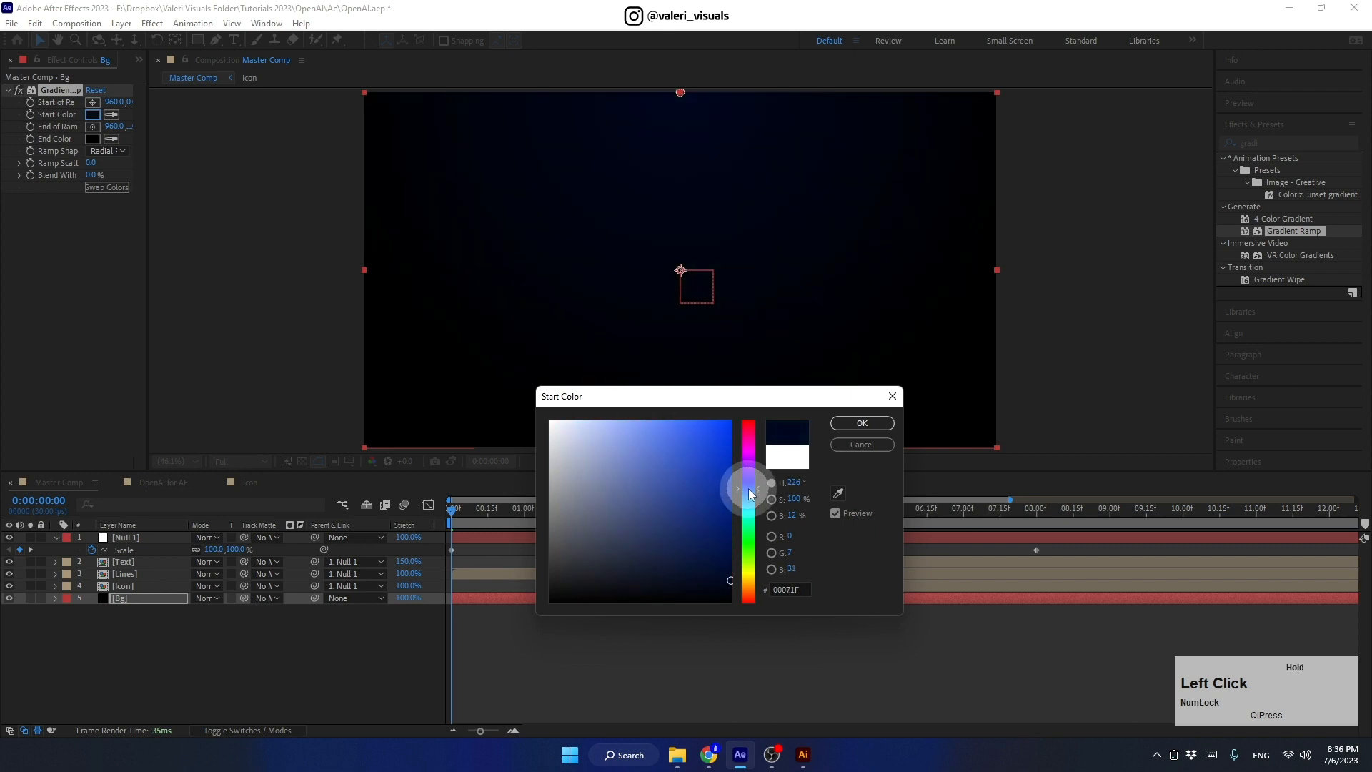
pyautogui.click(860, 424)
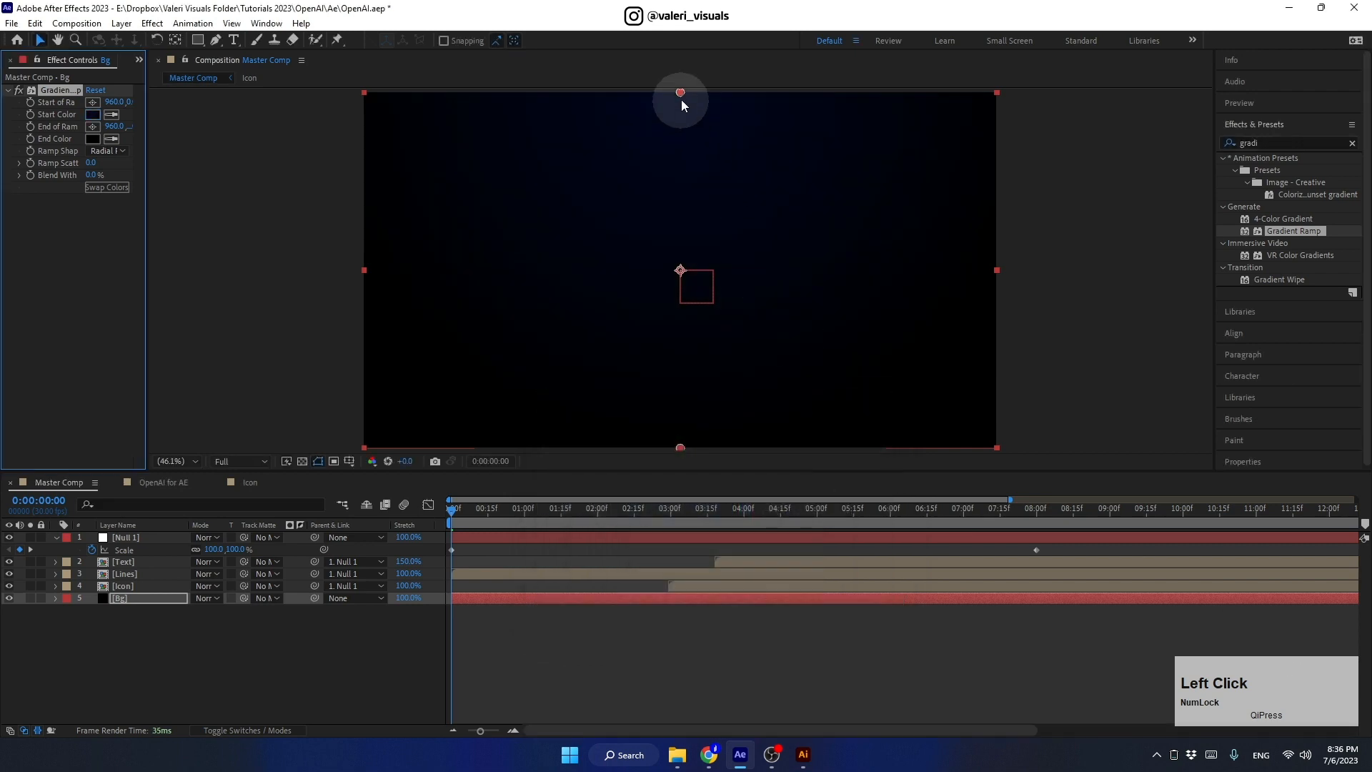
pyautogui.moveTo(679, 93); pyautogui.dragTo(679, 247)
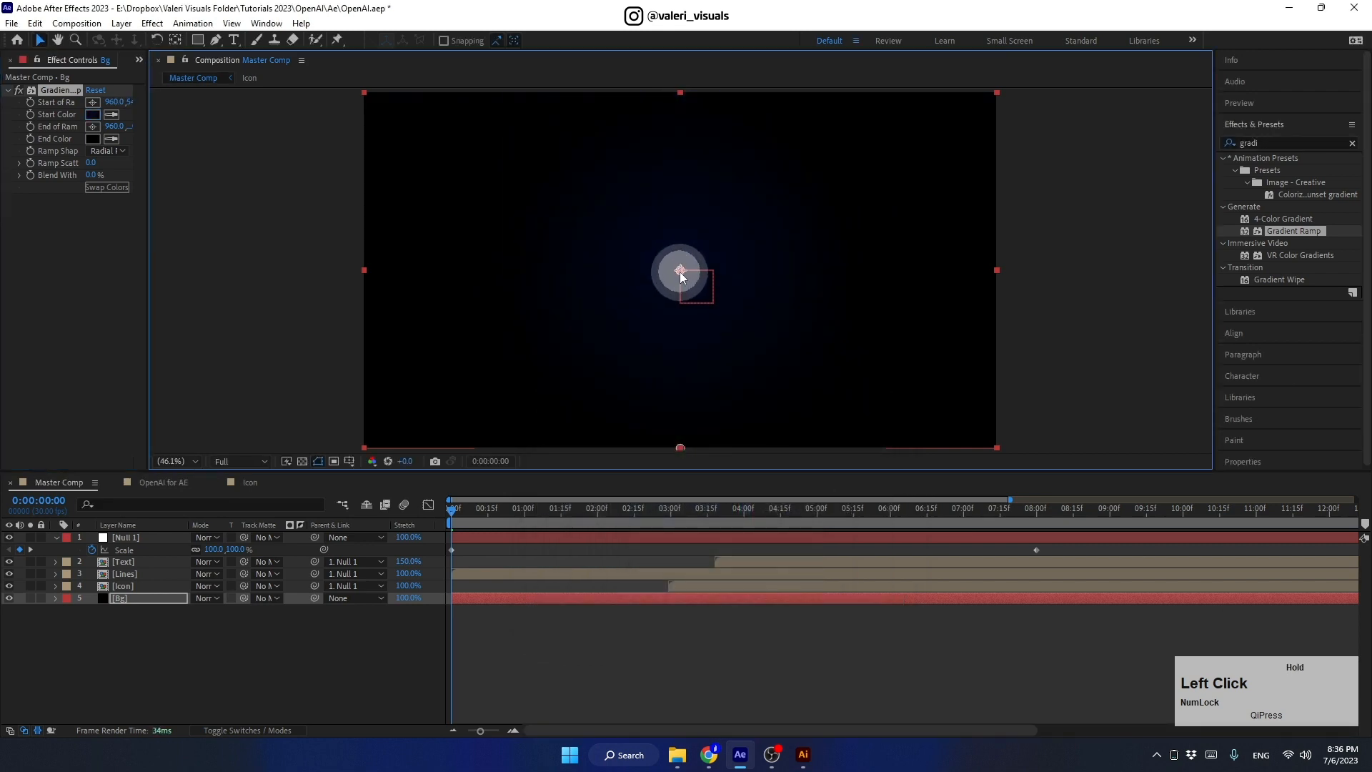
pyautogui.click(92, 114)
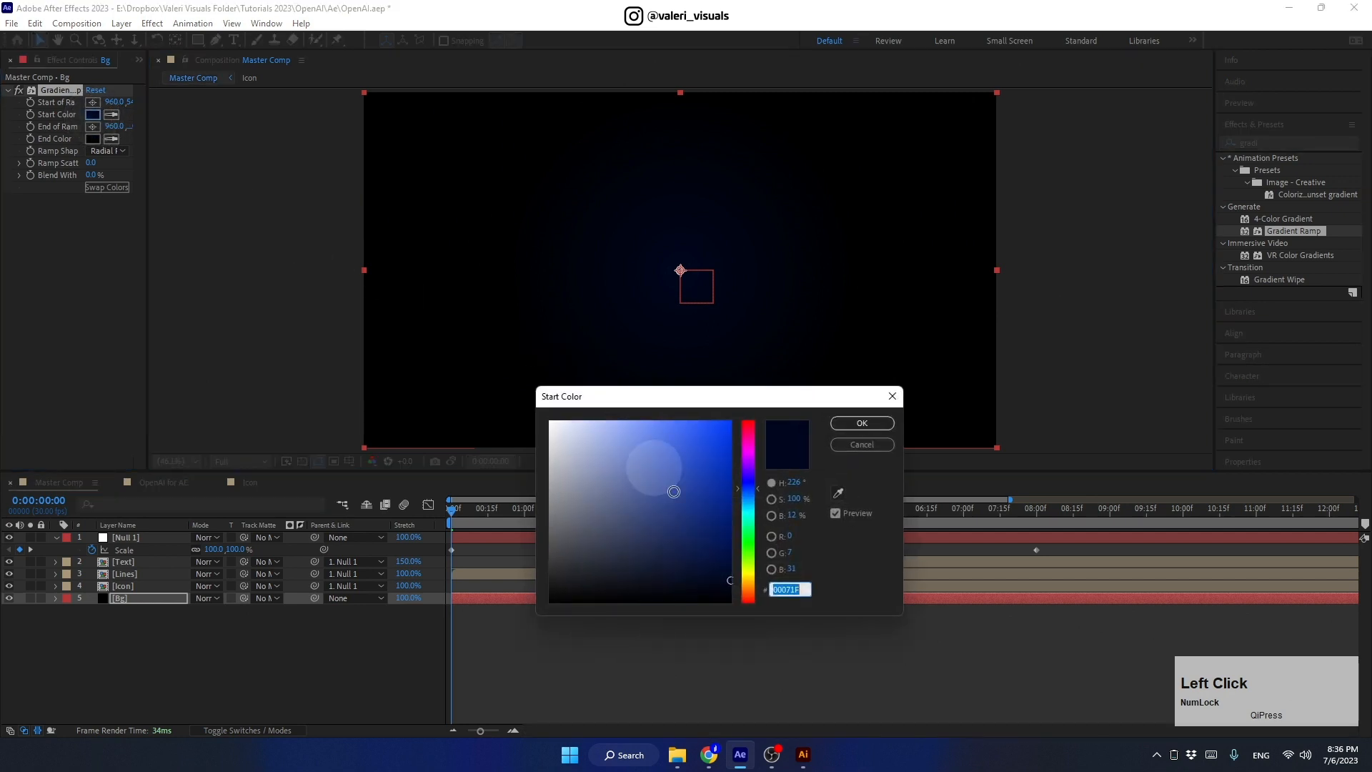
pyautogui.moveTo(718, 568); pyautogui.dragTo(747, 562)
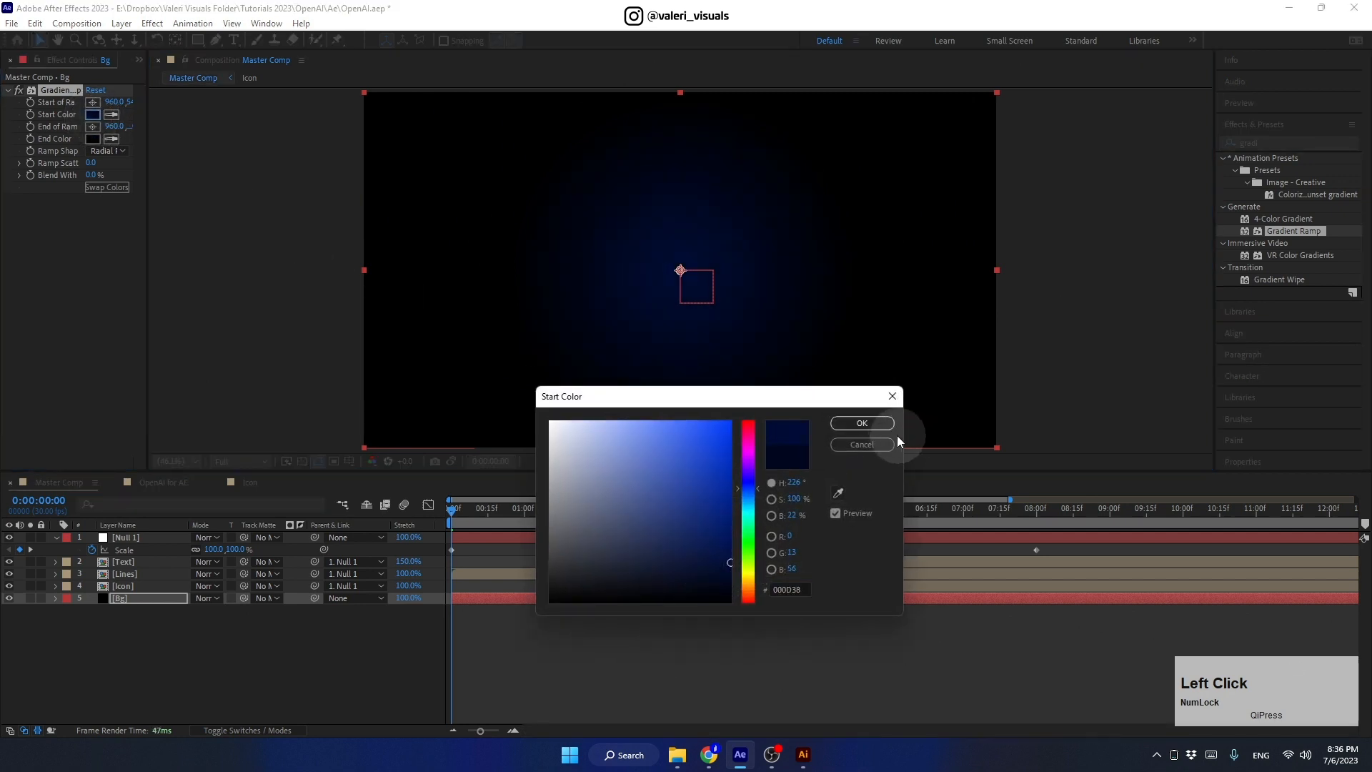
pyautogui.click(860, 421)
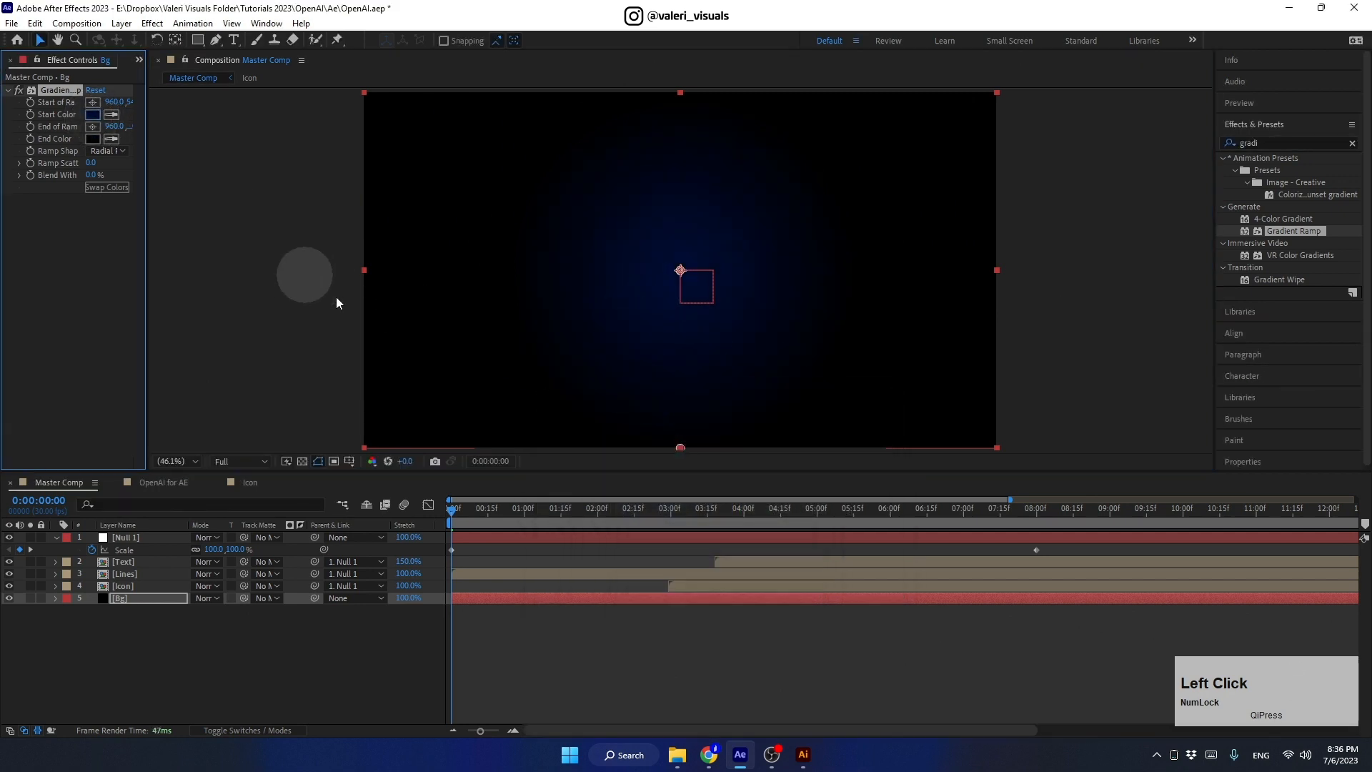
# Step: Move the gradient's end point just beyond the frame's lower-left corner and check the background against the animation up to about 0:00:04:24
pyautogui.moveTo(679, 447); pyautogui.dragTo(638, 415)
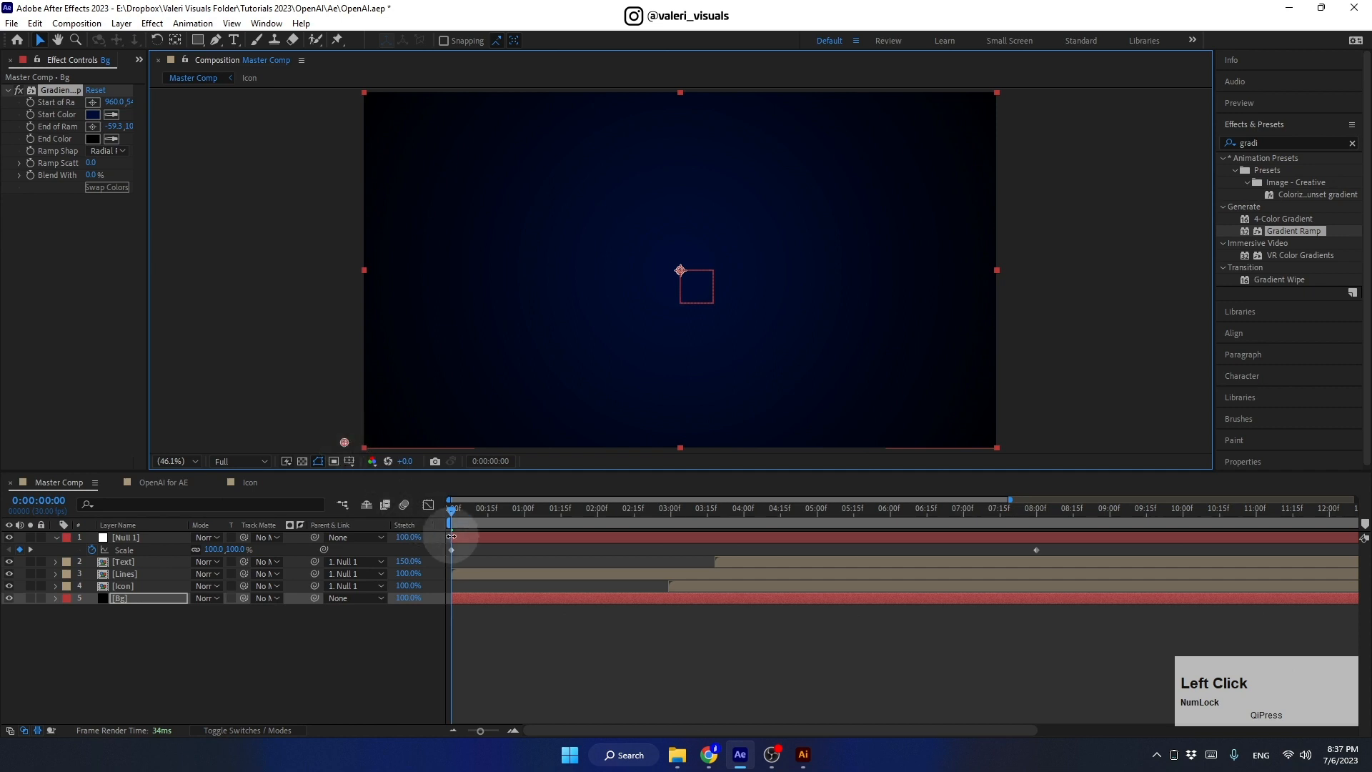
pyautogui.moveTo(451, 510); pyautogui.dragTo(803, 530)
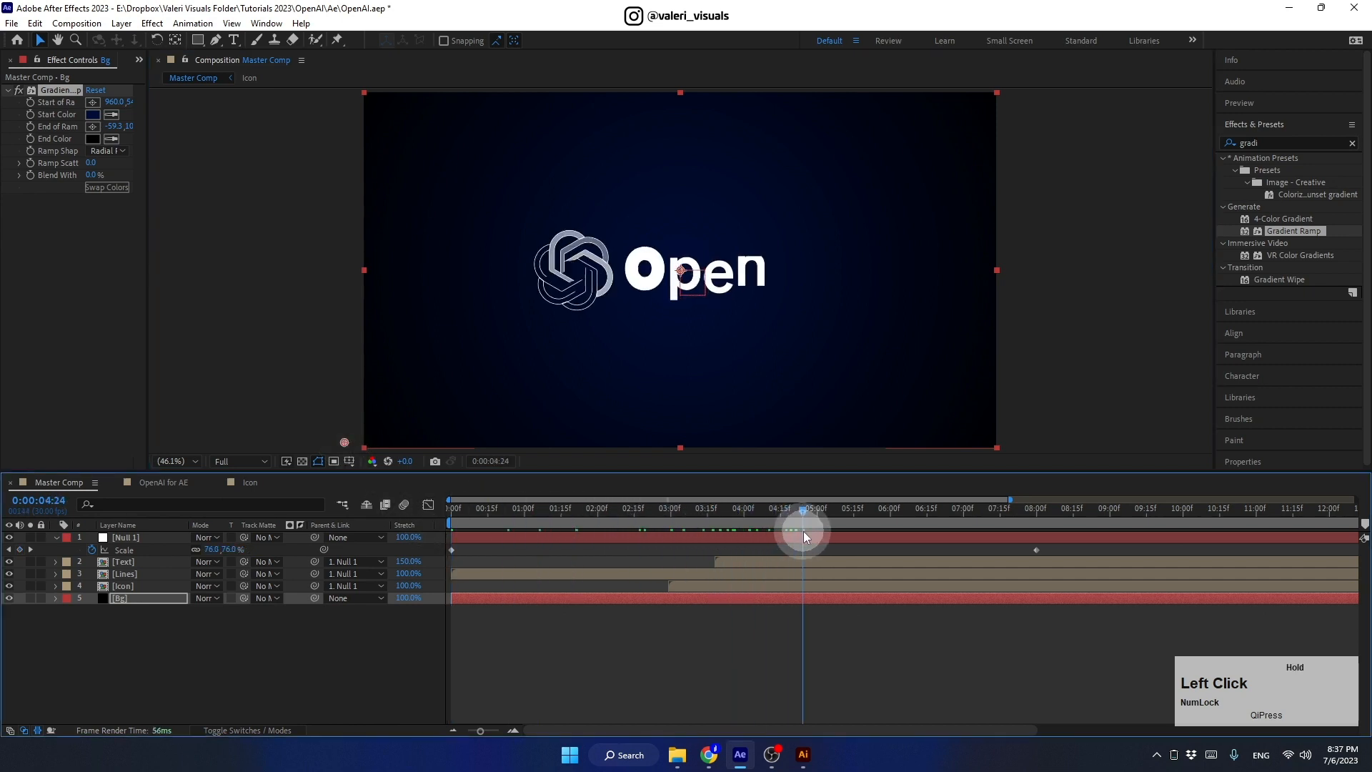
pyautogui.click(57, 535)
pyautogui.click(131, 614)
# Step: Apply the Stylize Glow effect to the Lines layer, viewing the composition at about 0:00:01:14
pyautogui.moveTo(803, 547); pyautogui.dragTo(558, 560)
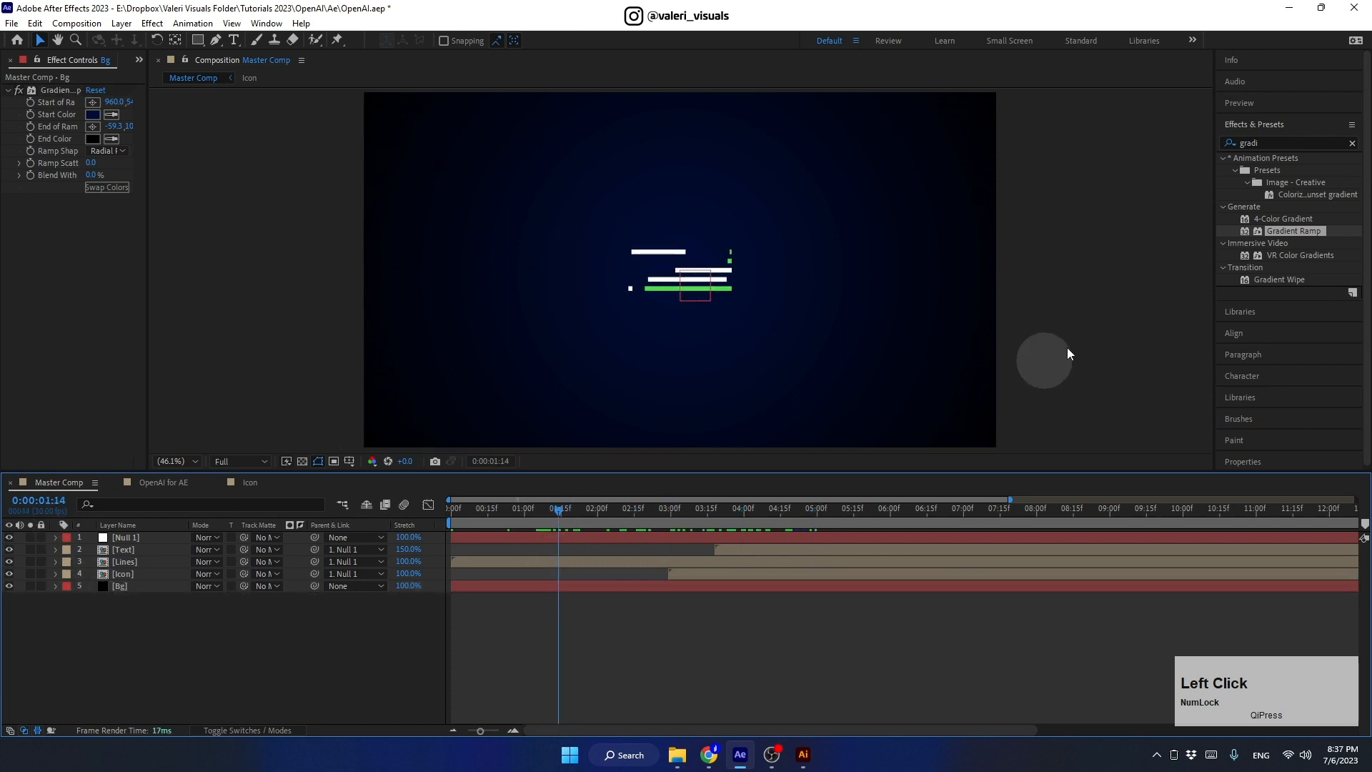
pyautogui.click(1263, 141)
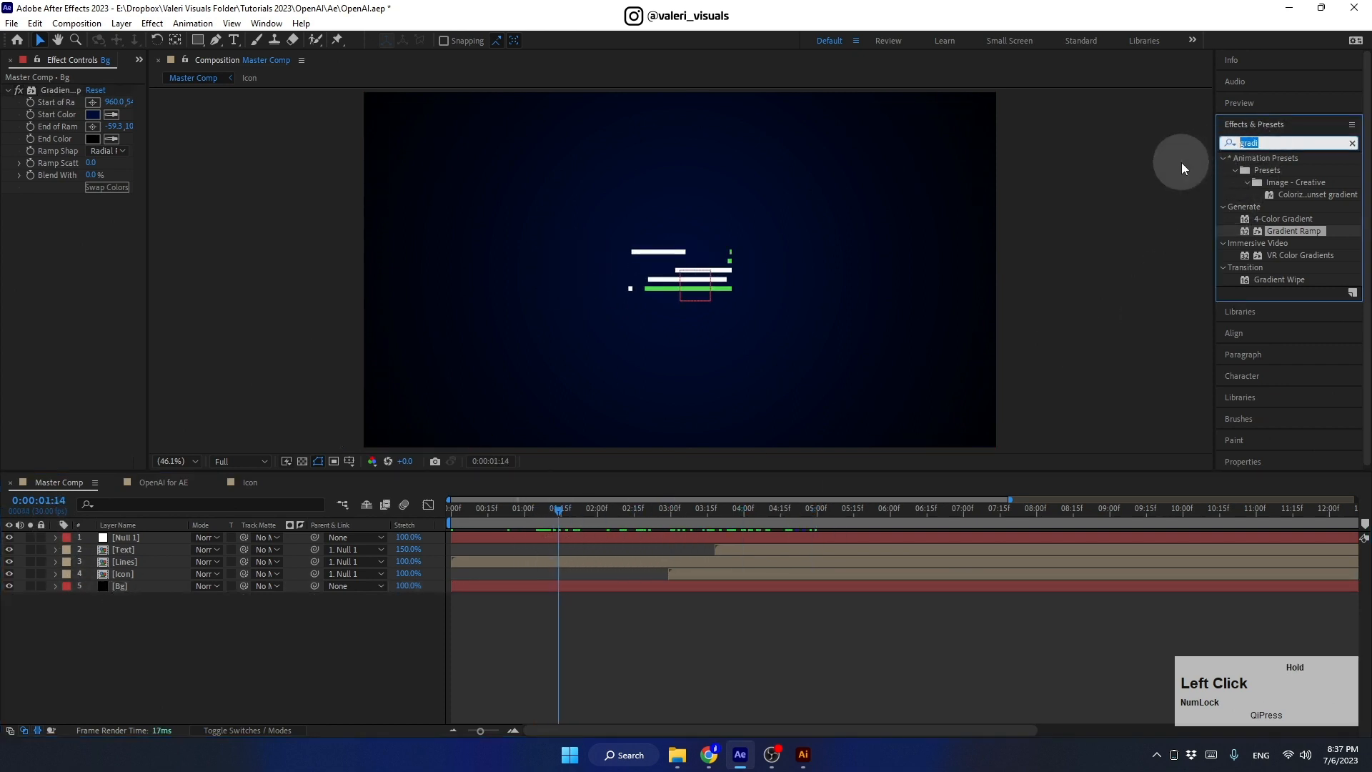
pyautogui.write('glow')
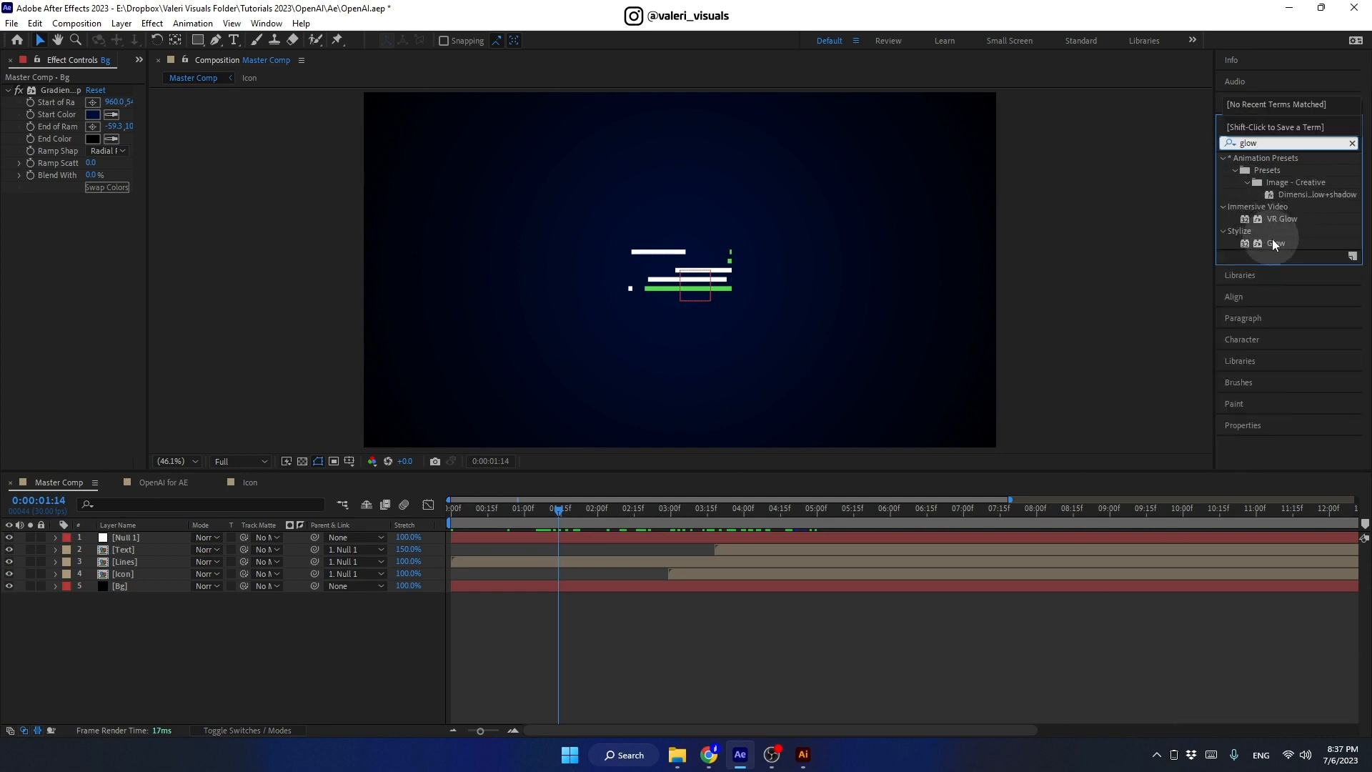
pyautogui.moveTo(1275, 243); pyautogui.dragTo(625, 561)
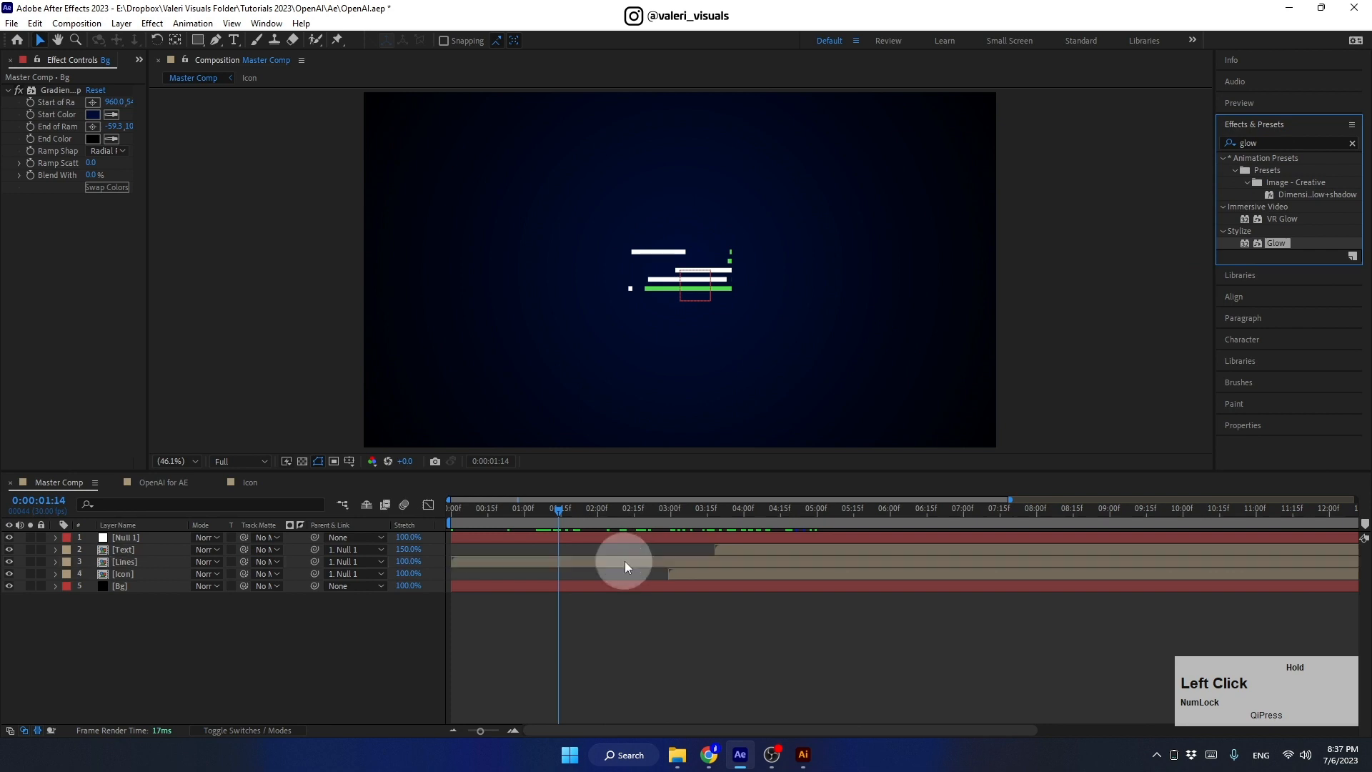
pyautogui.scroll(2, 680, 270)
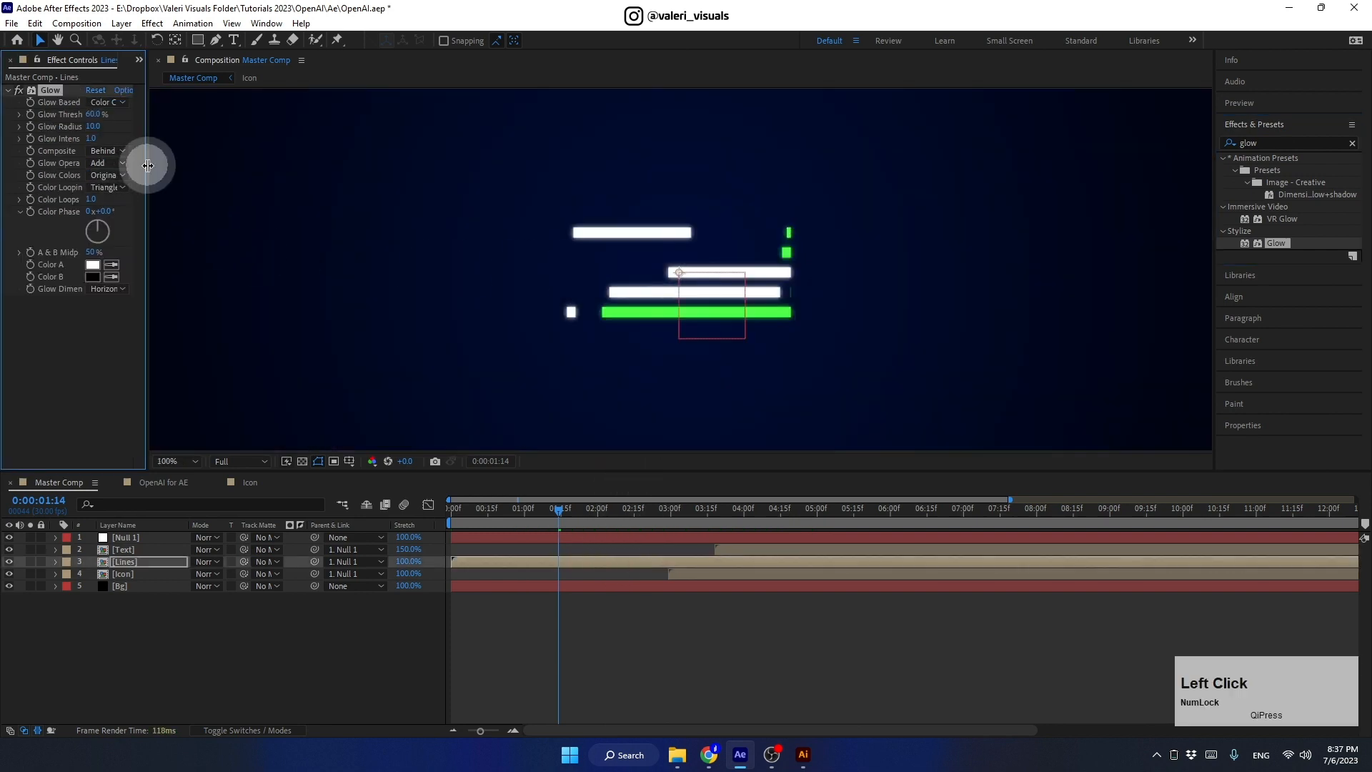
# Step: Set the Lines layer's Glow Intensity to 0.5 and its Glow Radius to 50
pyautogui.moveTo(147, 165); pyautogui.dragTo(196, 172)
pyautogui.moveTo(117, 126)
pyautogui.mouseDown()
pyautogui.moveTo(175, 132)
pyautogui.moveTo(116, 130)
pyautogui.mouseUp()
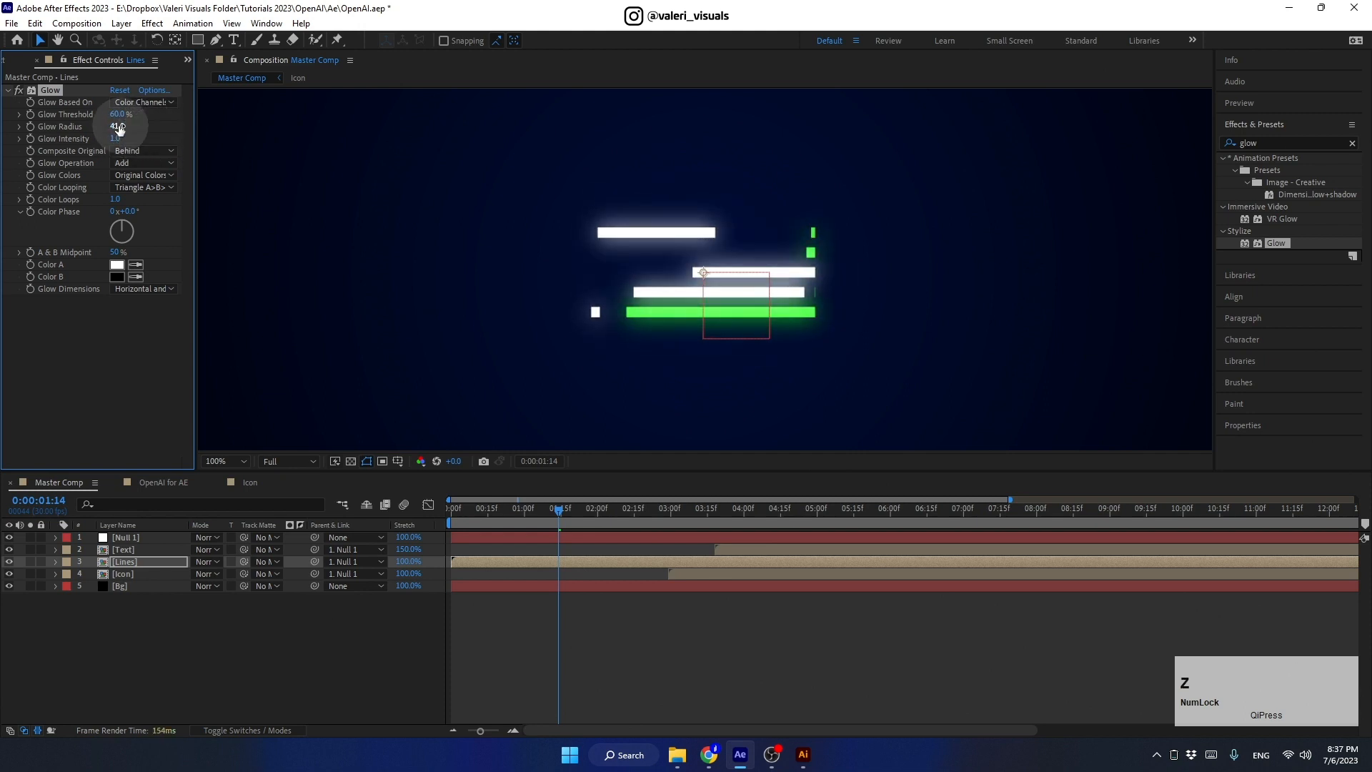
pyautogui.press('z')
pyautogui.click(116, 138)
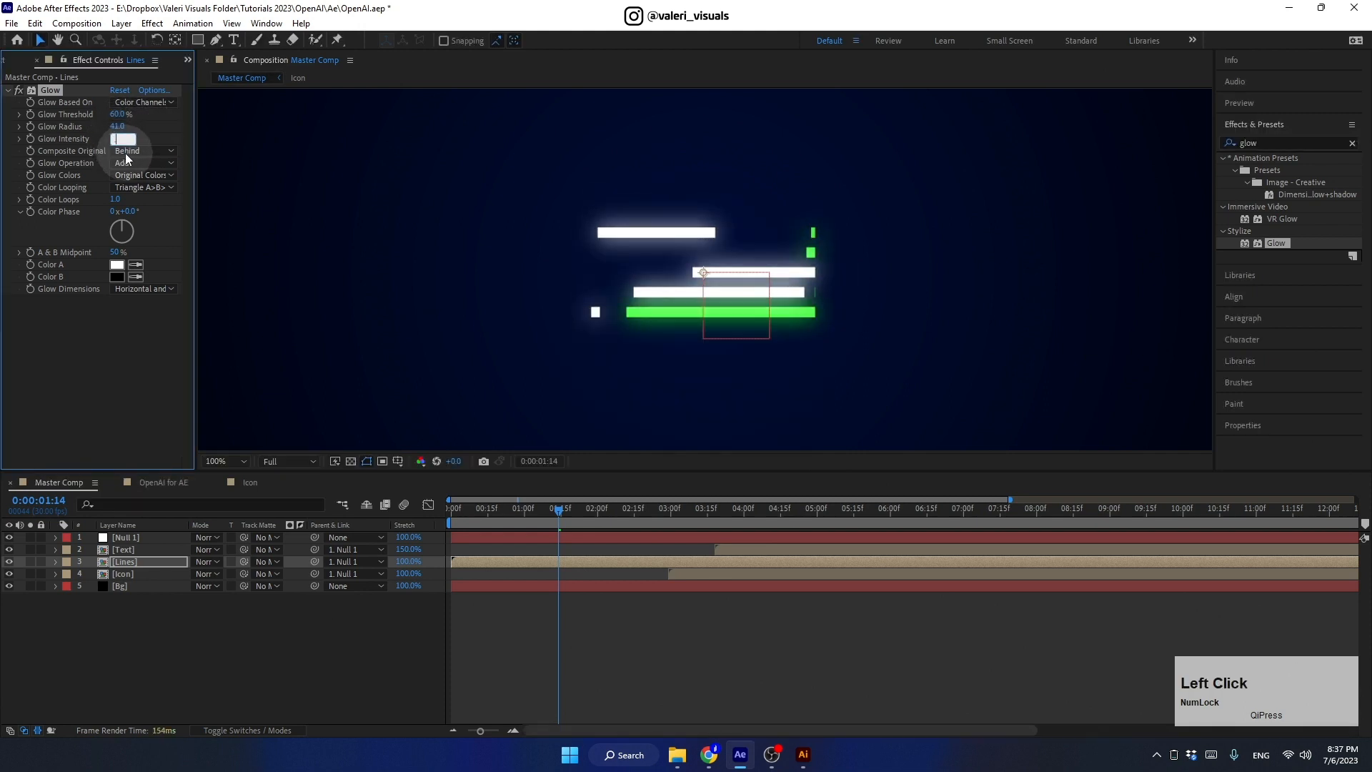
pyautogui.press('Return')
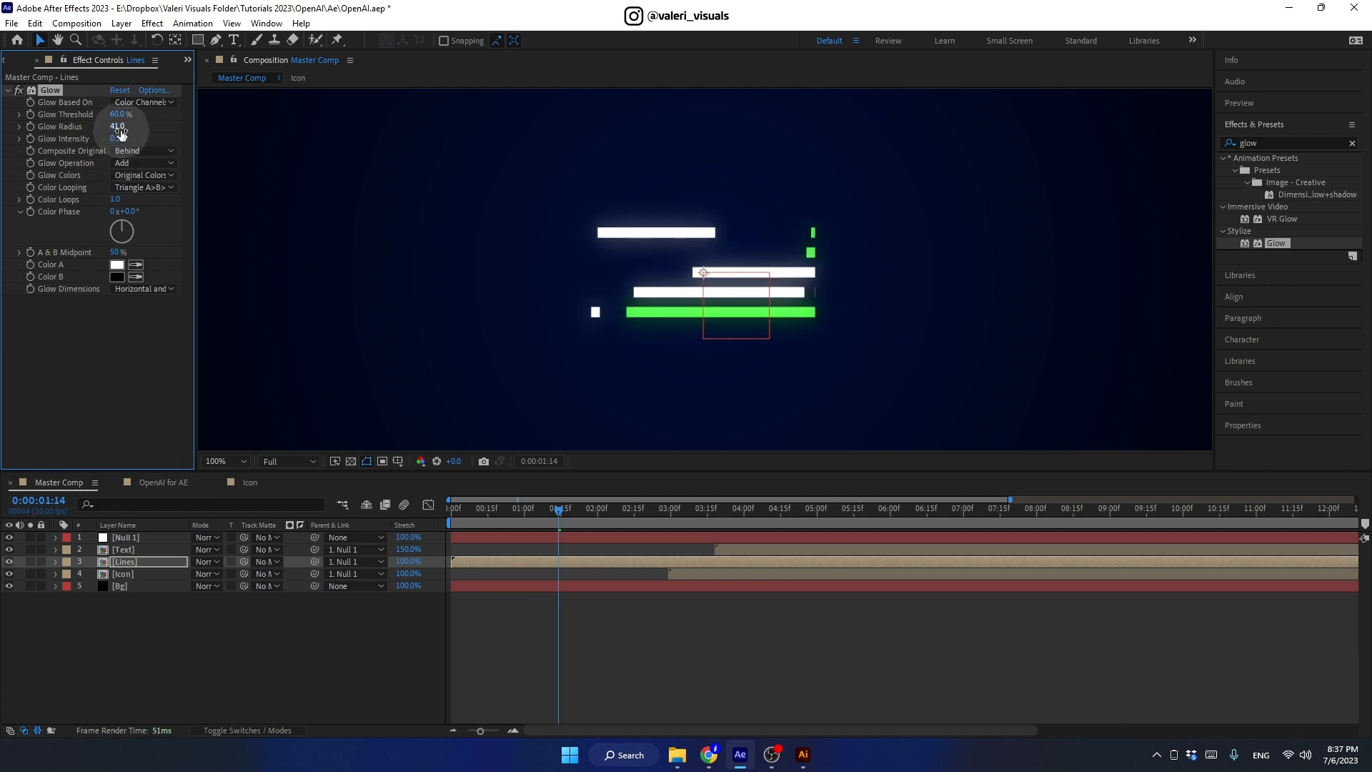
pyautogui.moveTo(119, 129)
pyautogui.mouseDown()
pyautogui.moveTo(84, 127)
pyautogui.moveTo(128, 127)
pyautogui.moveTo(116, 131)
pyautogui.mouseUp()
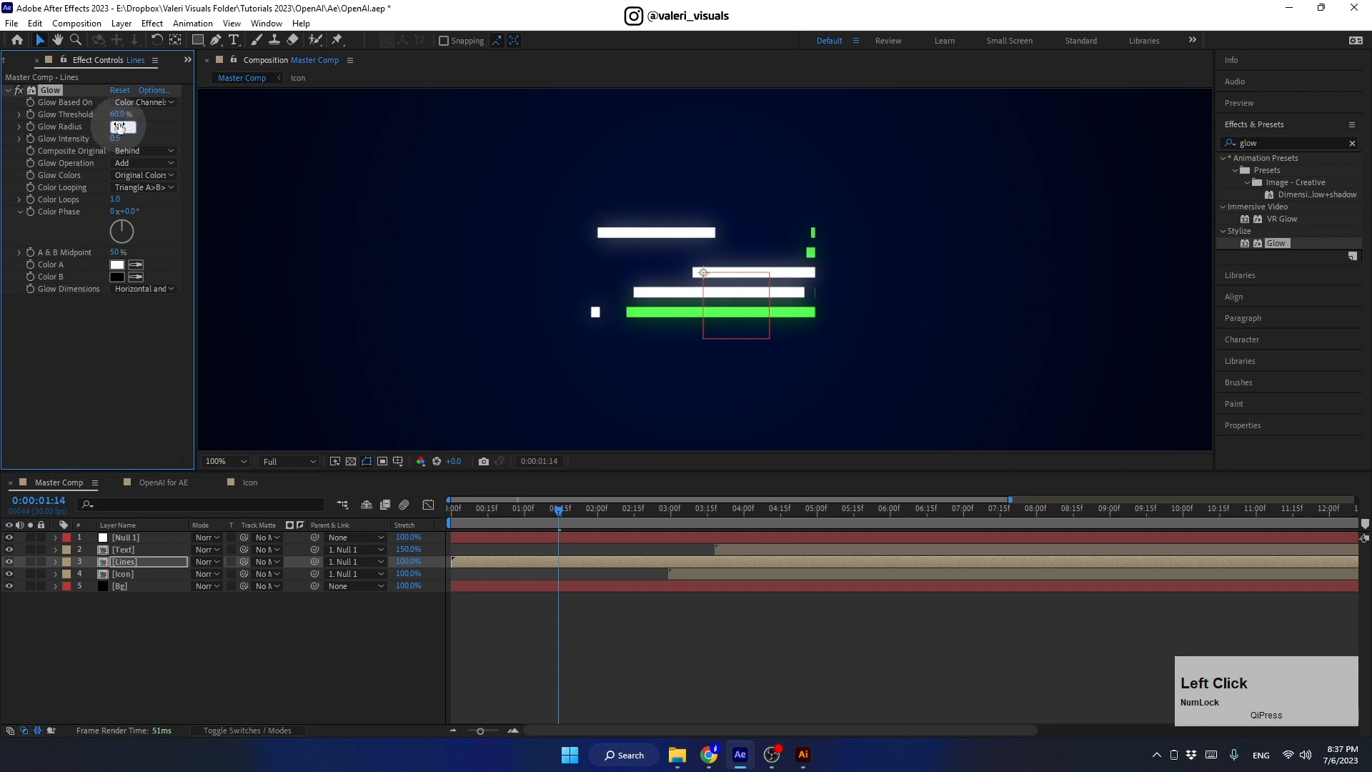
pyautogui.write('50')
pyautogui.press('Return')
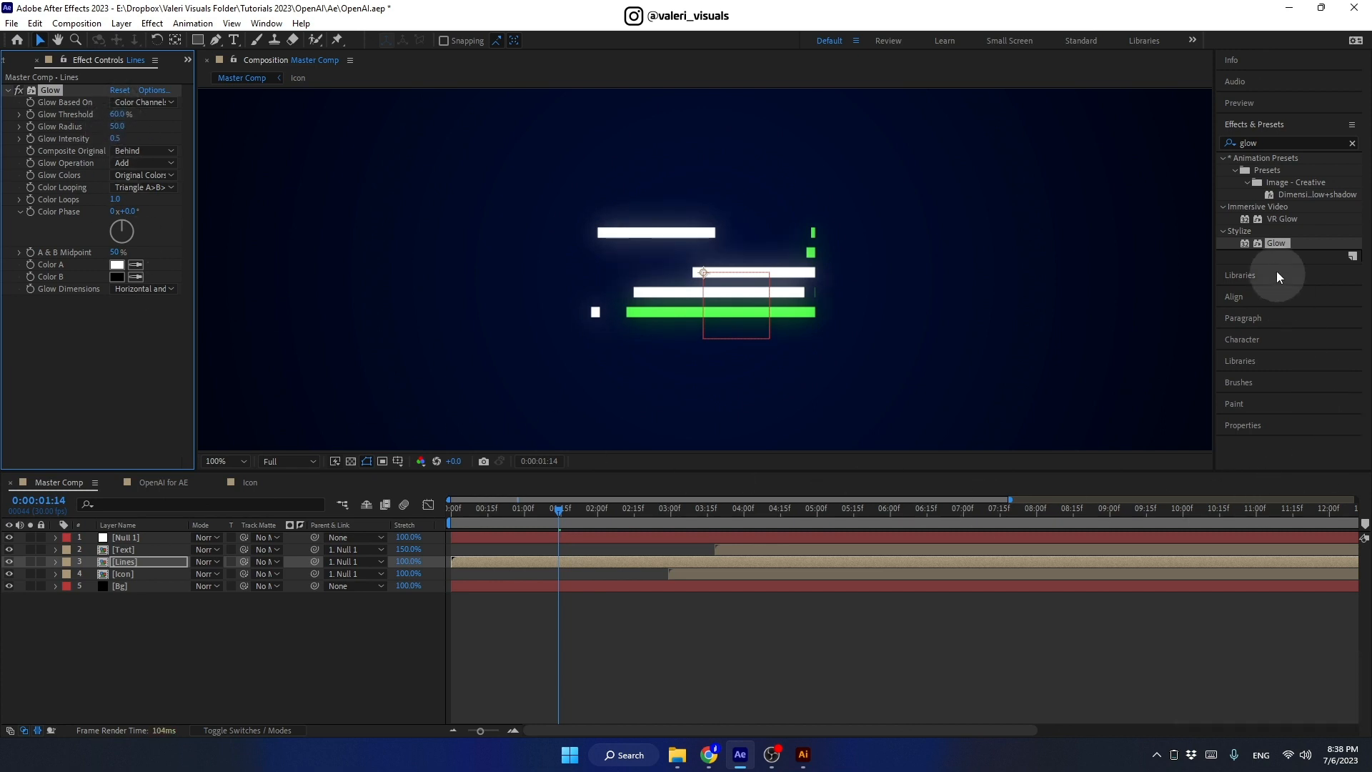
# Step: Apply the Glow effect to the Icon layer, viewed at 0:00:05:18, with a Glow Radius of 90
pyautogui.moveTo(560, 508); pyautogui.dragTo(859, 512)
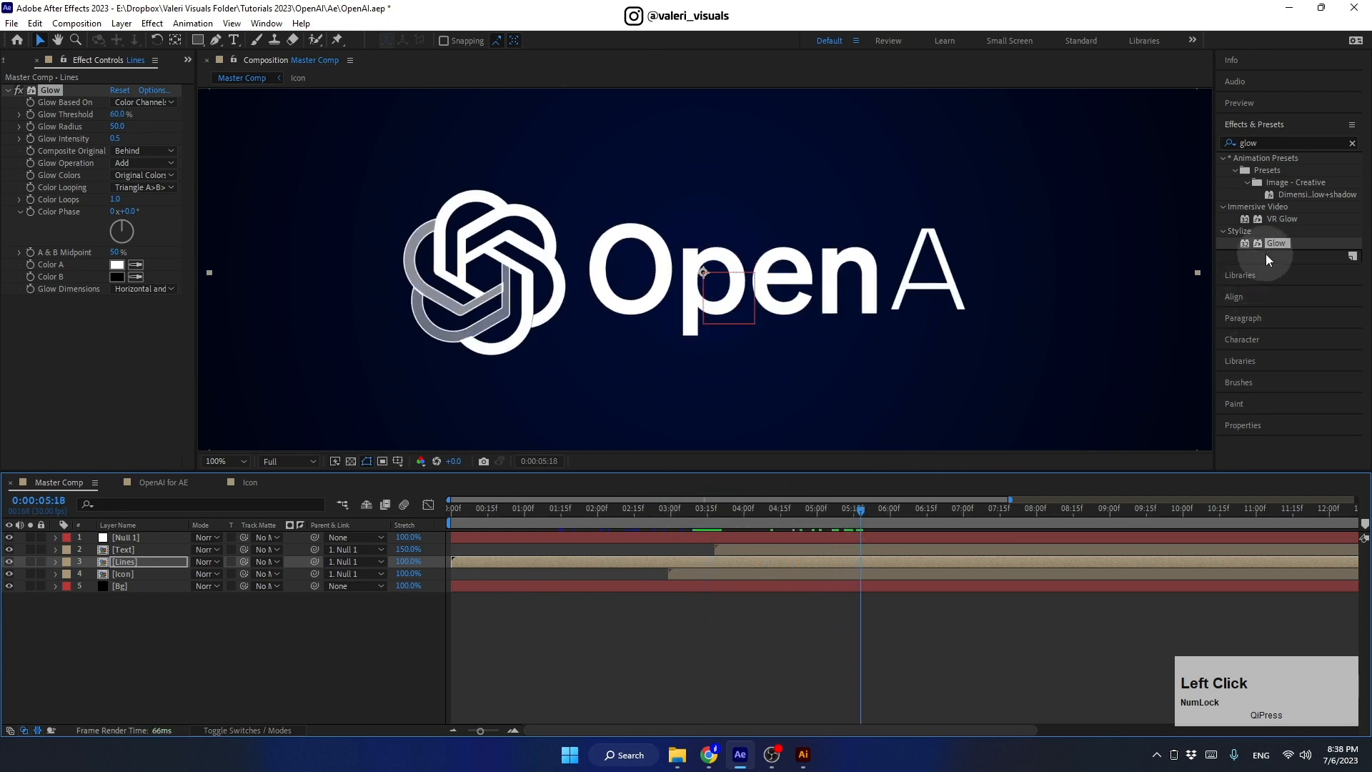
pyautogui.moveTo(1275, 247); pyautogui.dragTo(740, 571)
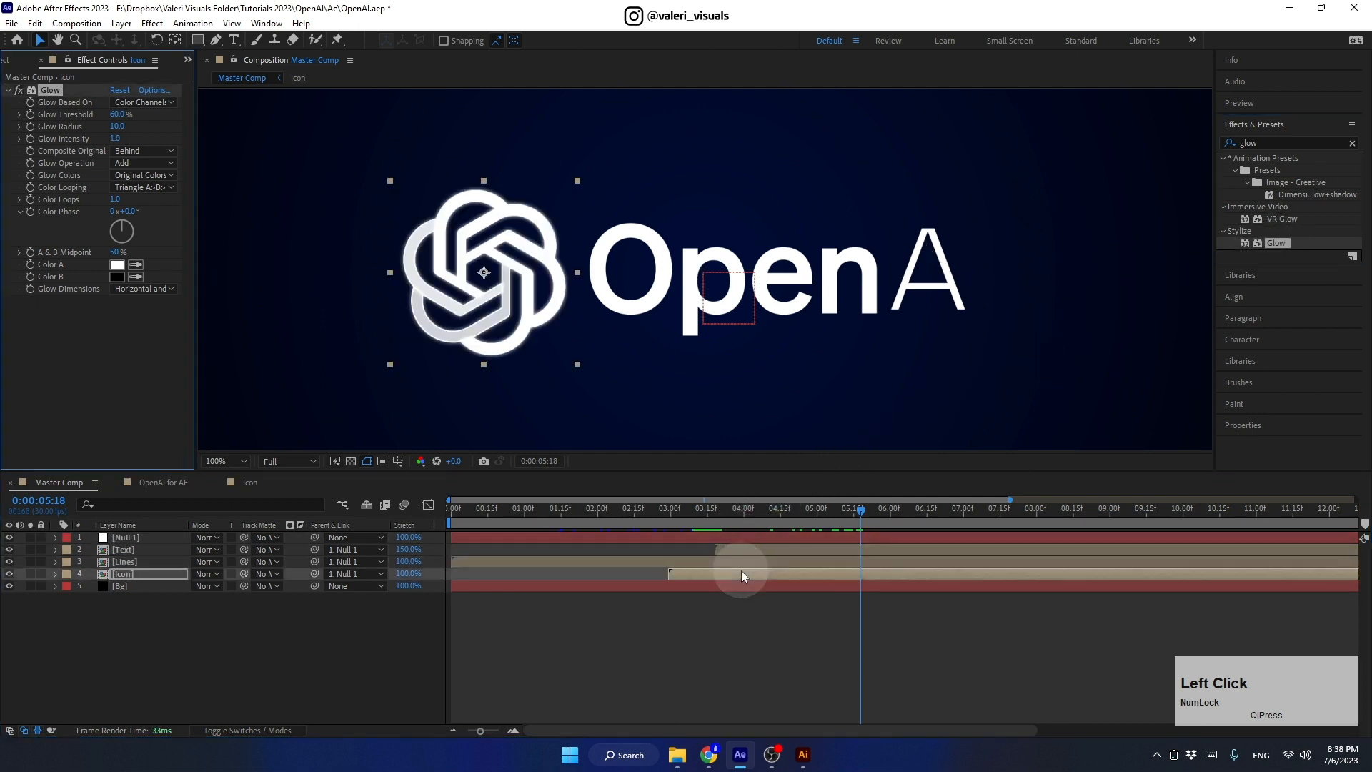
pyautogui.click(119, 127)
pyautogui.moveTo(116, 138); pyautogui.dragTo(197, 145)
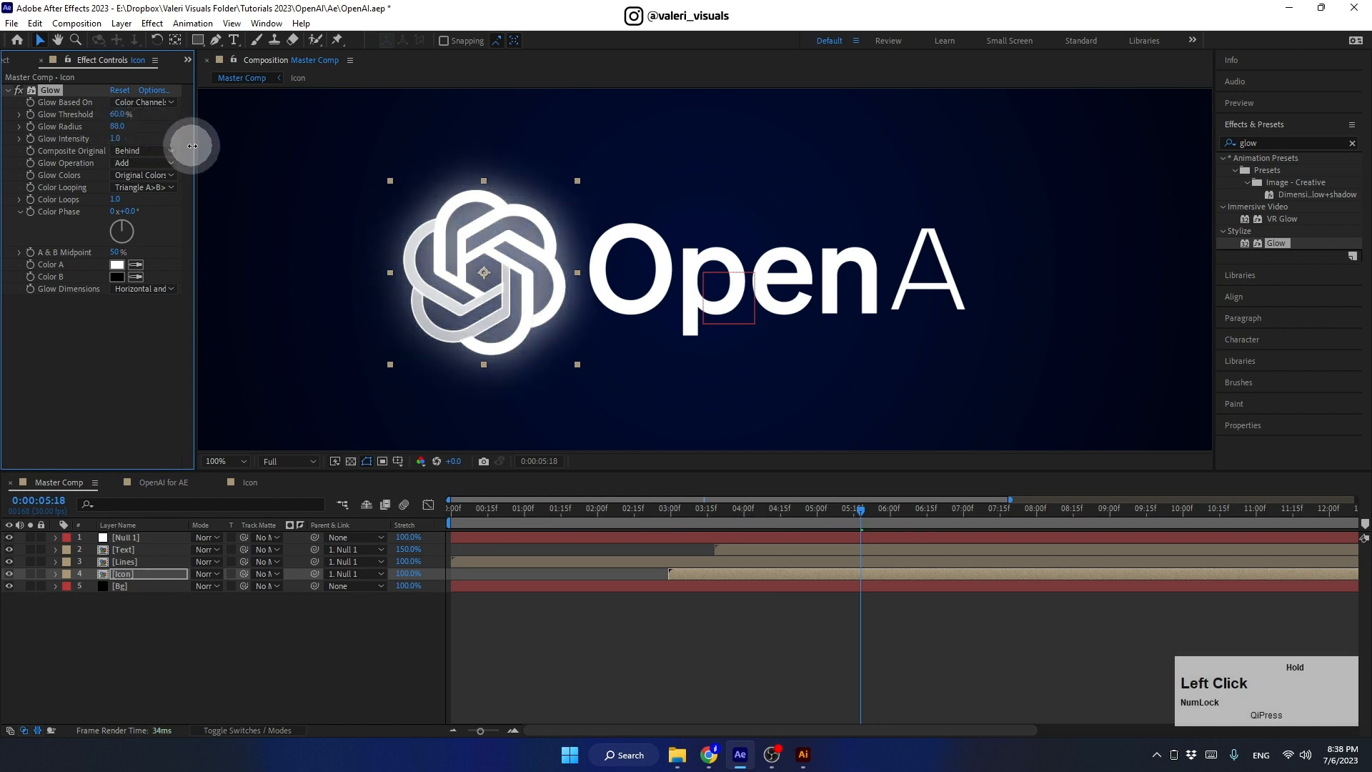
pyautogui.click(118, 126)
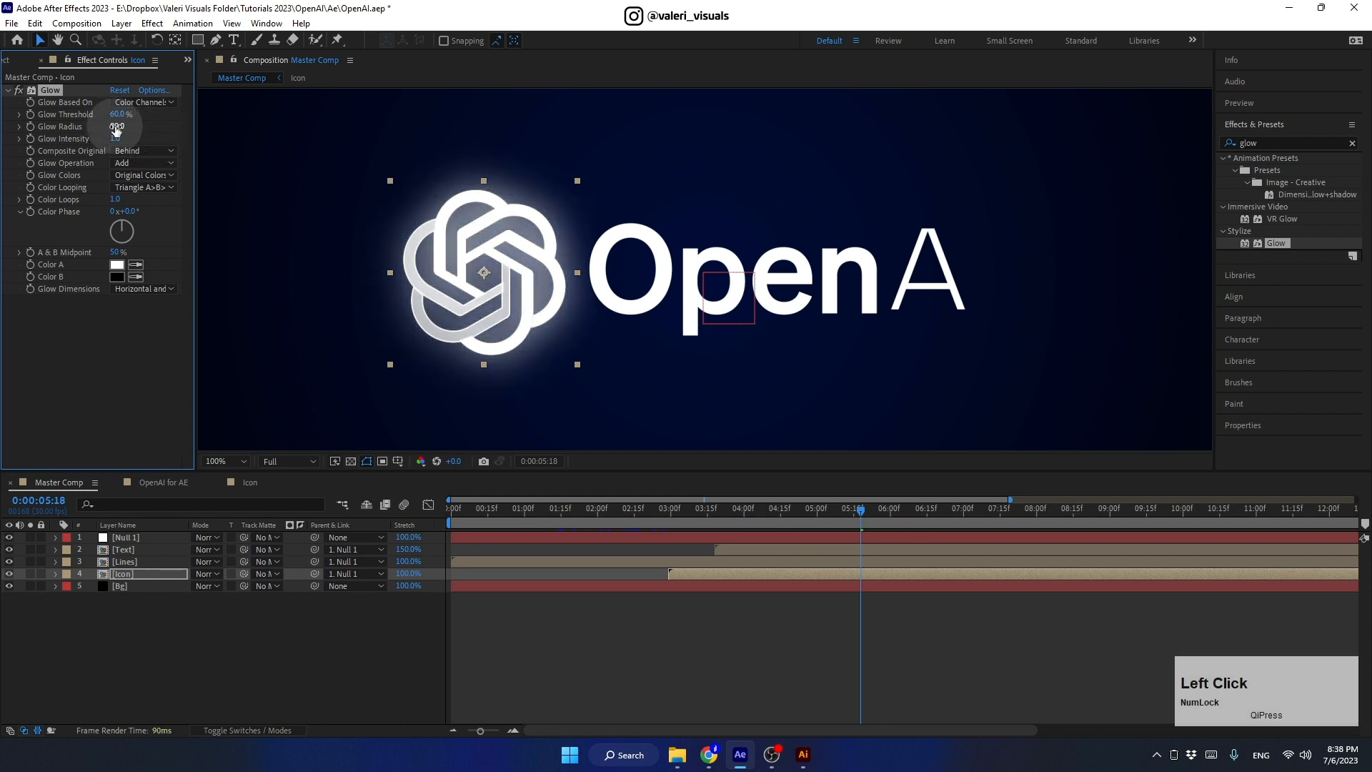
pyautogui.hotkey('ctrl', 'z')
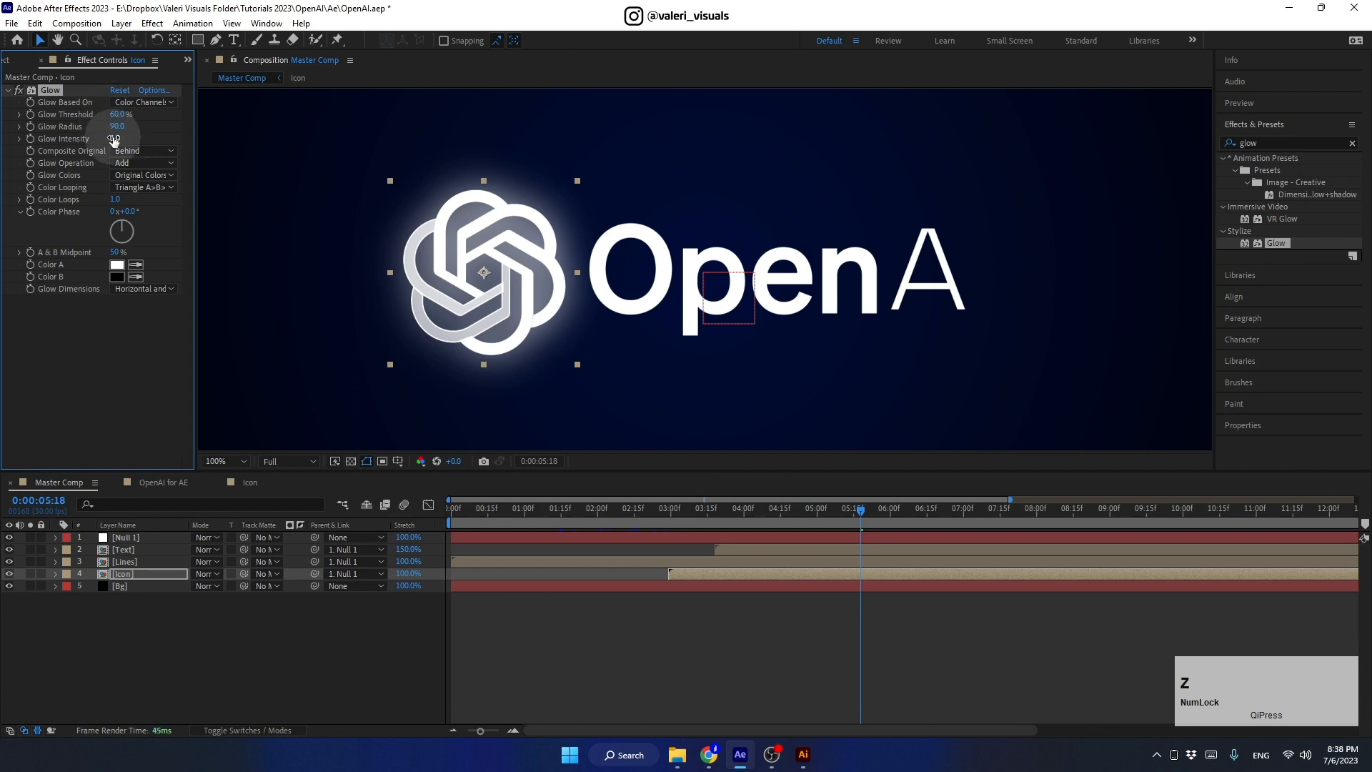
# Step: Set the Icon layer's Glow Intensity to 0.5 and re-enter its Glow Radius as 90
pyautogui.click(114, 138)
pyautogui.write('.4')
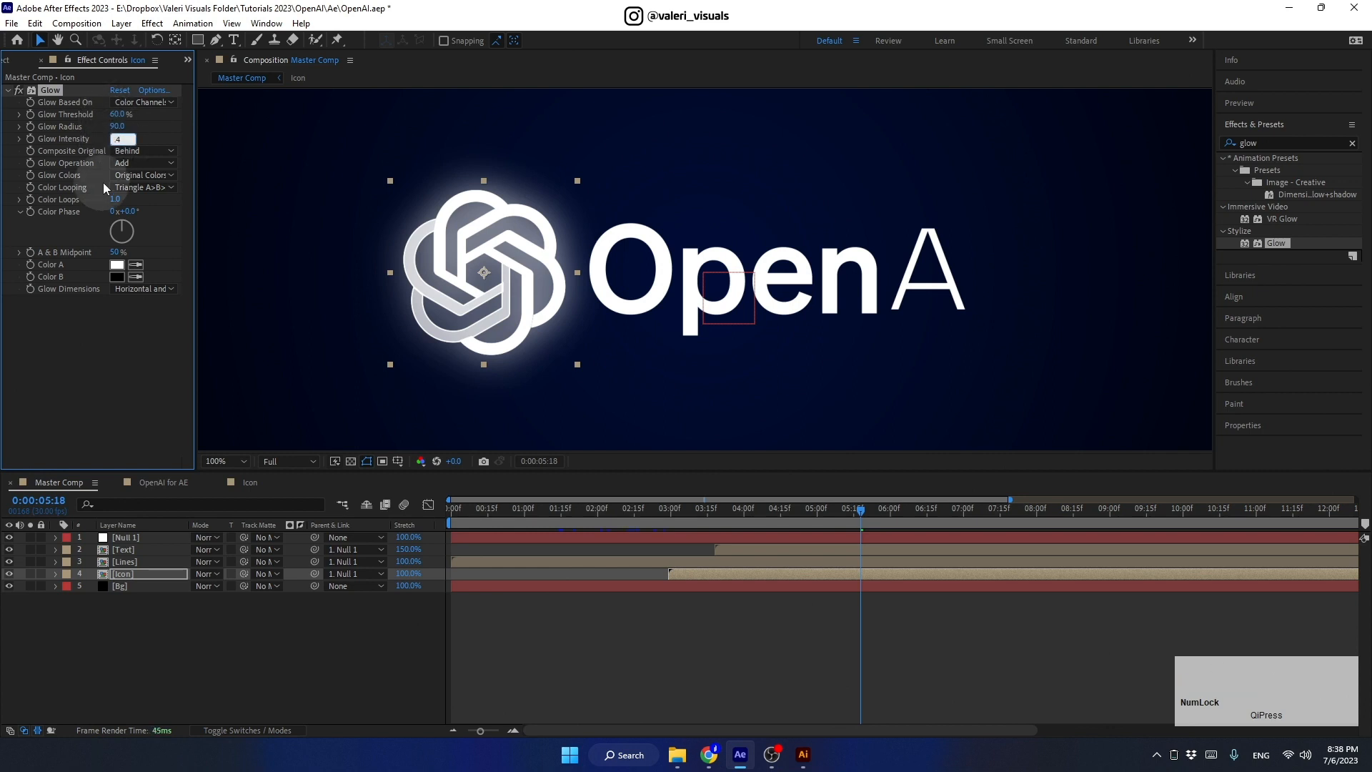
pyautogui.write('5')
pyautogui.press('Return')
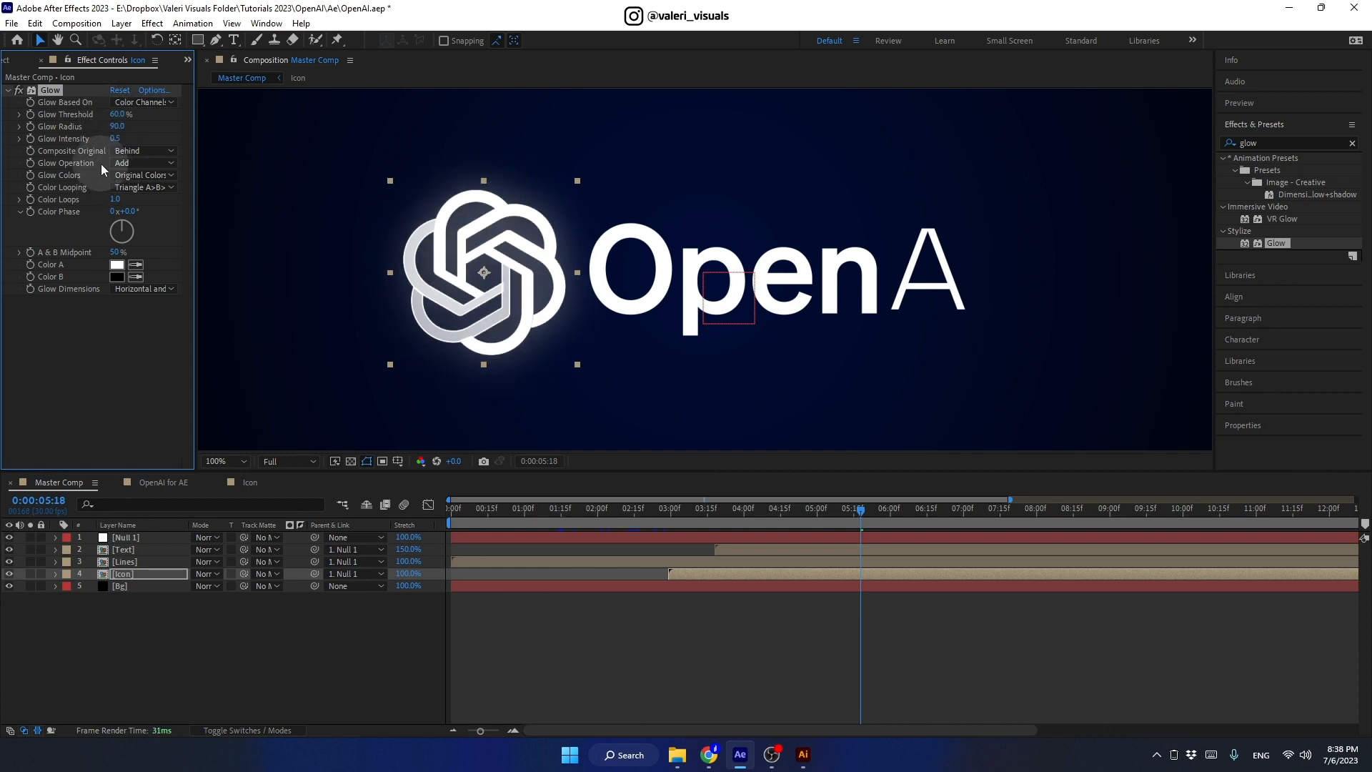
pyautogui.moveTo(118, 126)
pyautogui.mouseDown()
pyautogui.moveTo(61, 129)
pyautogui.moveTo(151, 138)
pyautogui.moveTo(118, 130)
pyautogui.mouseUp()
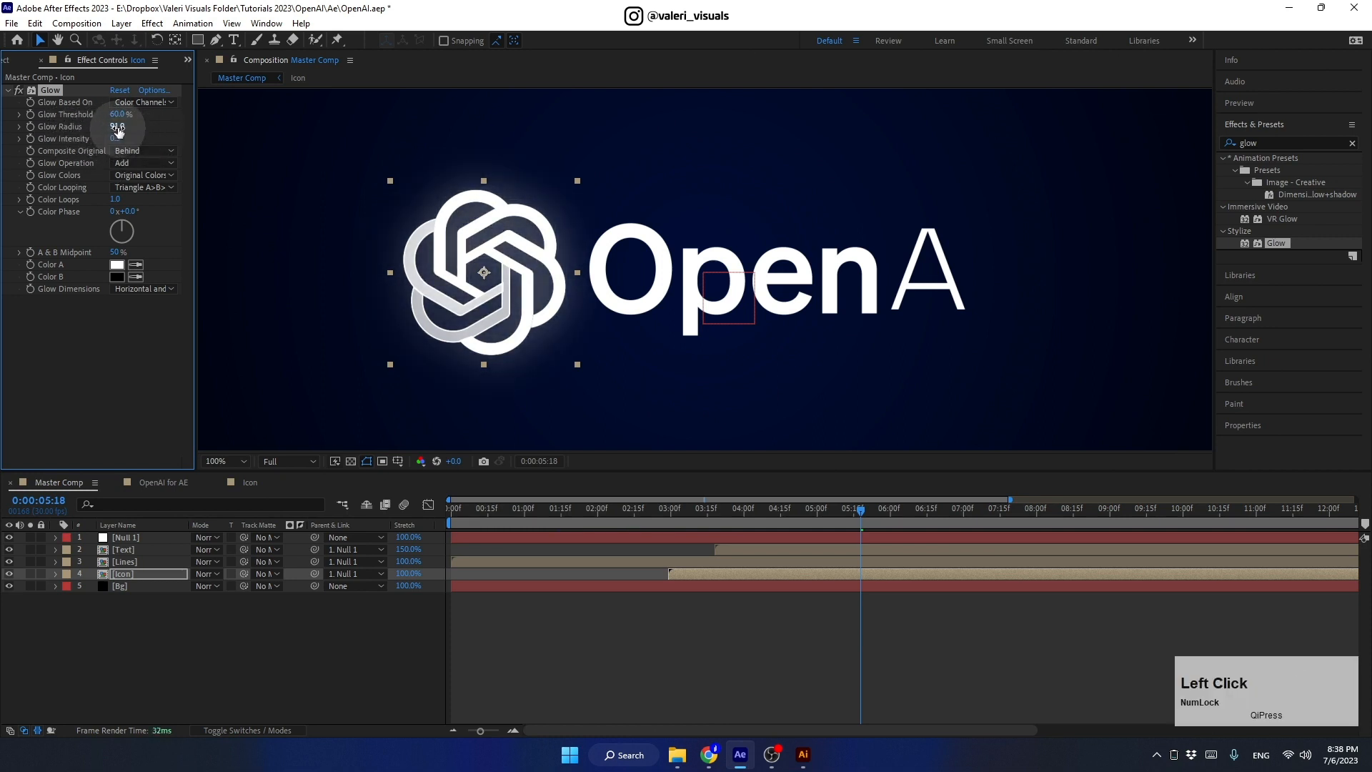
pyautogui.click(122, 130)
pyautogui.write('90')
pyautogui.press('Return')
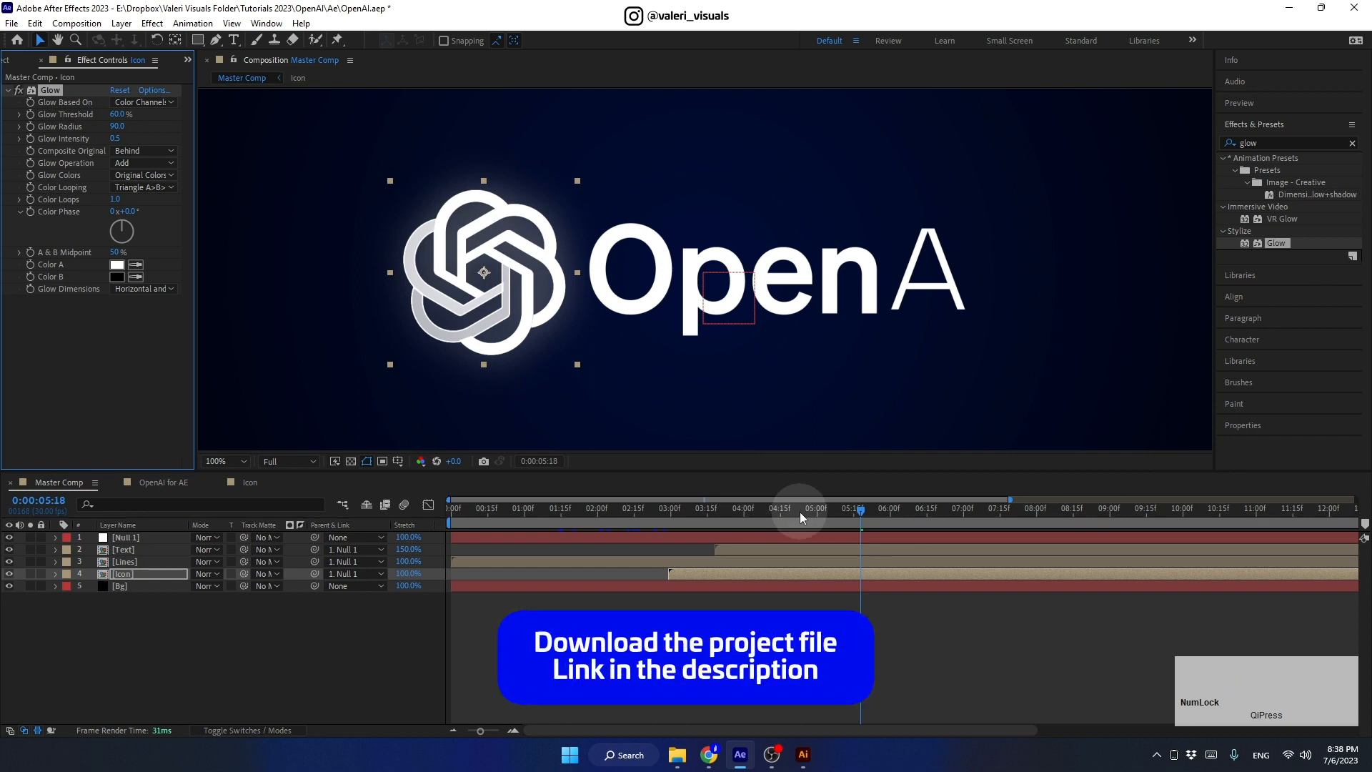
# Step: Apply the Glow effect to the Text layer, viewed at 0:00:06:02, with a Glow Radius of 75 and a Glow Intensity of 0.5
pyautogui.moveTo(800, 511); pyautogui.dragTo(895, 524)
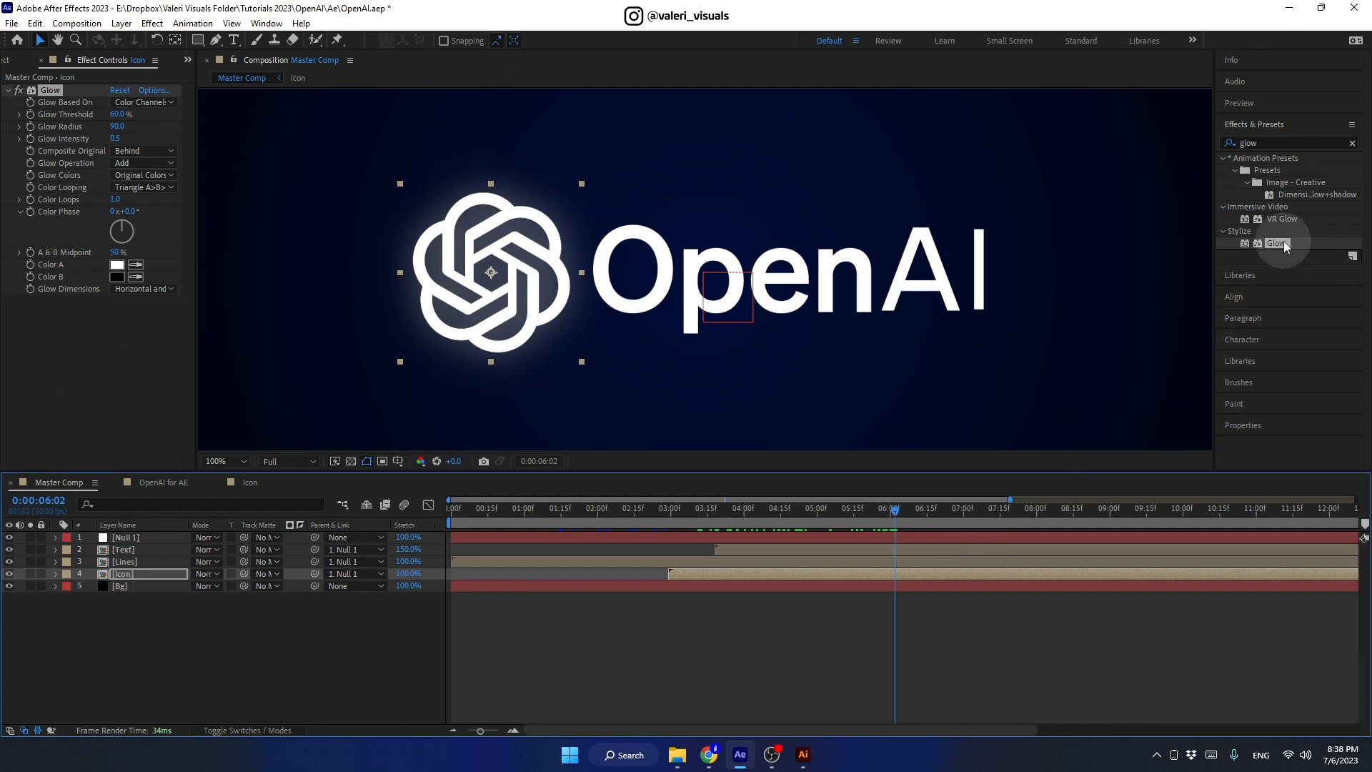
pyautogui.moveTo(1283, 241); pyautogui.dragTo(878, 555)
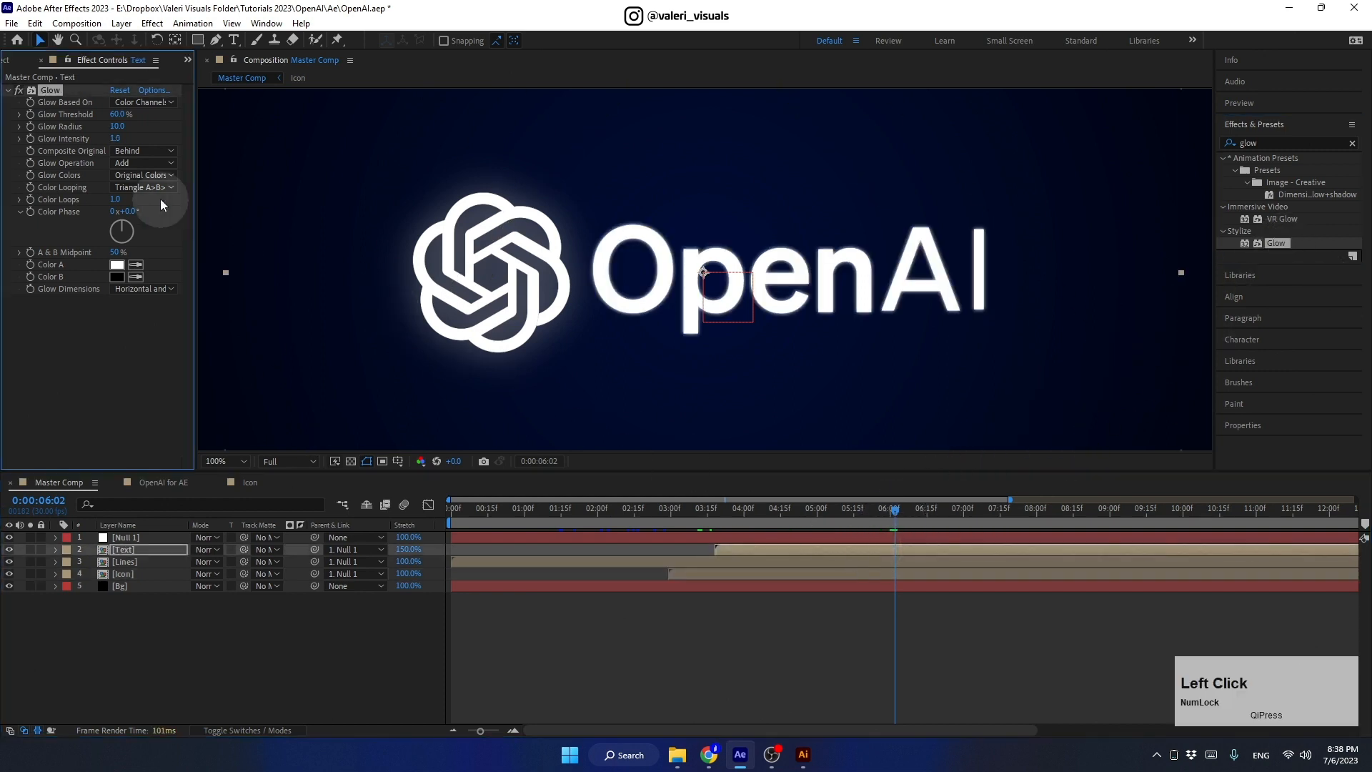
pyautogui.moveTo(114, 125); pyautogui.dragTo(153, 138)
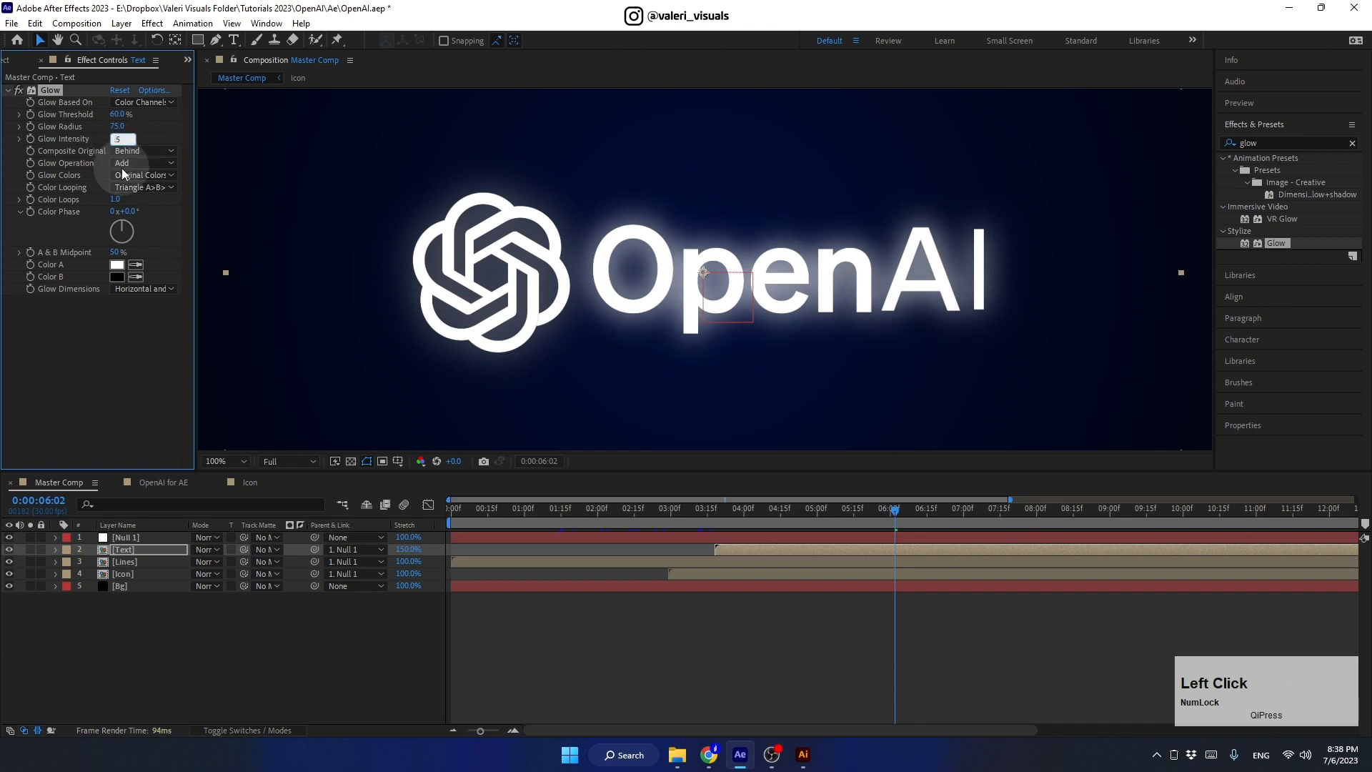
pyautogui.press('Return')
pyautogui.click(85, 130)
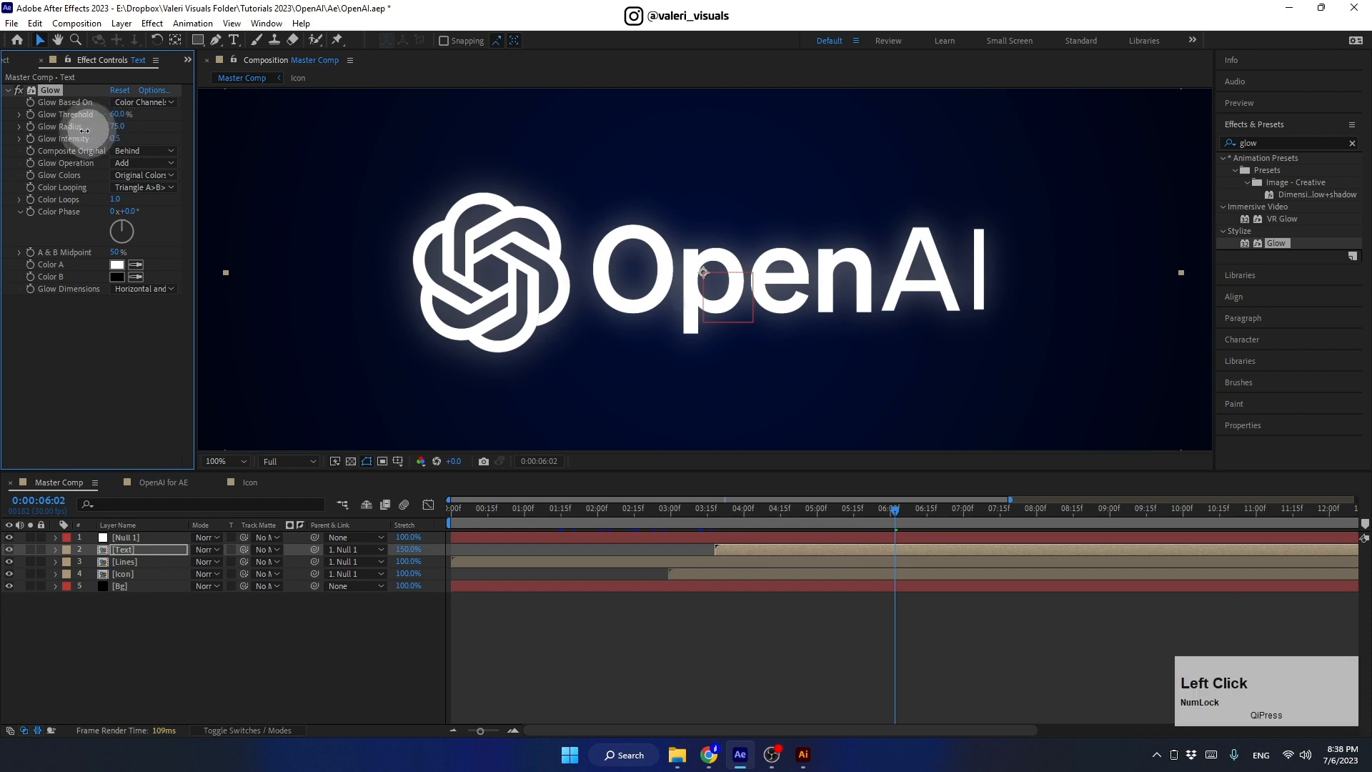
# Step: Set the Text layer's Glow Radius to 50
pyautogui.moveTo(84, 131)
pyautogui.mouseDown()
pyautogui.moveTo(62, 123)
pyautogui.moveTo(105, 131)
pyautogui.mouseUp()
pyautogui.click(114, 128)
pyautogui.write('50')
pyautogui.press('Return')
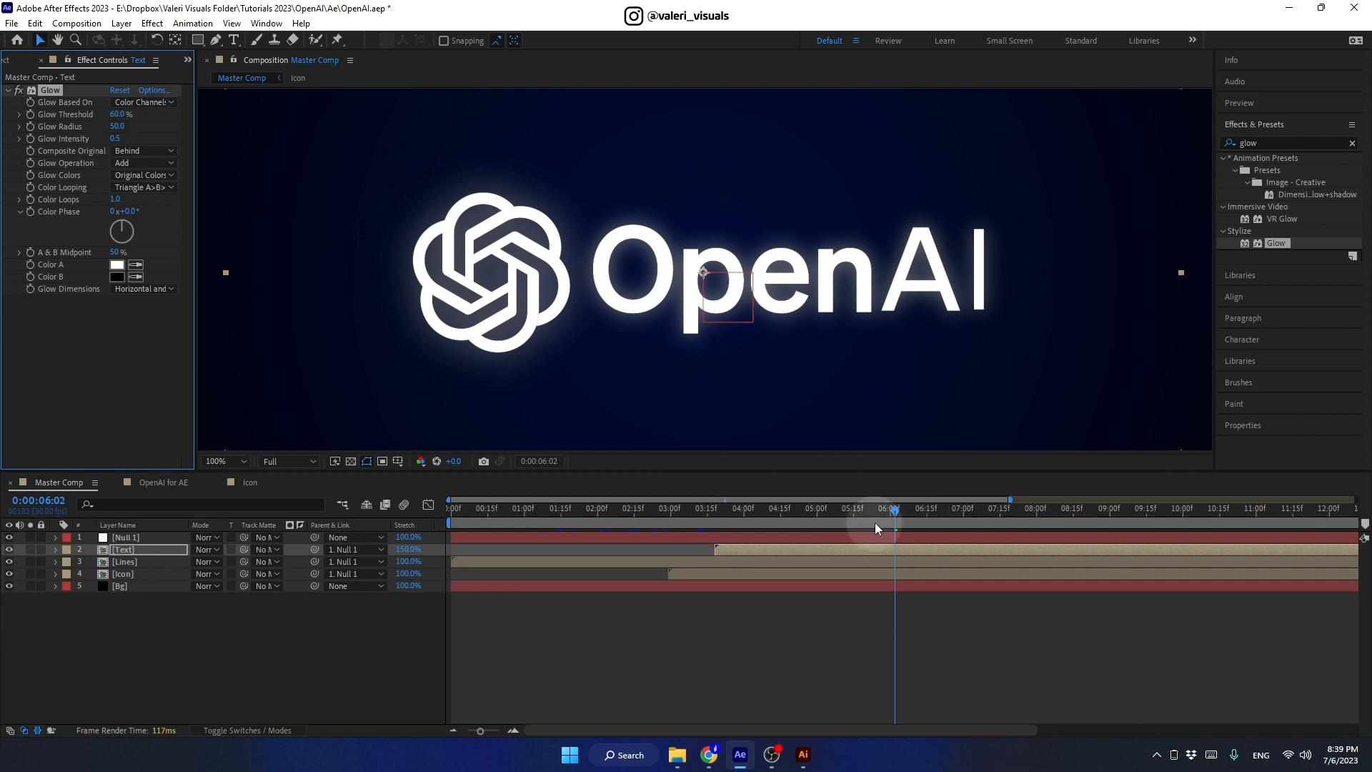
# Step: Fit the composition view up to 100% in an enlarged viewer and preview the Master Comp animation from the first frame
pyautogui.moveTo(870, 517)
pyautogui.mouseDown()
pyautogui.moveTo(426, 543)
pyautogui.moveTo(545, 548)
pyautogui.moveTo(346, 545)
pyautogui.moveTo(251, 469)
pyautogui.mouseUp()
pyautogui.click(247, 465)
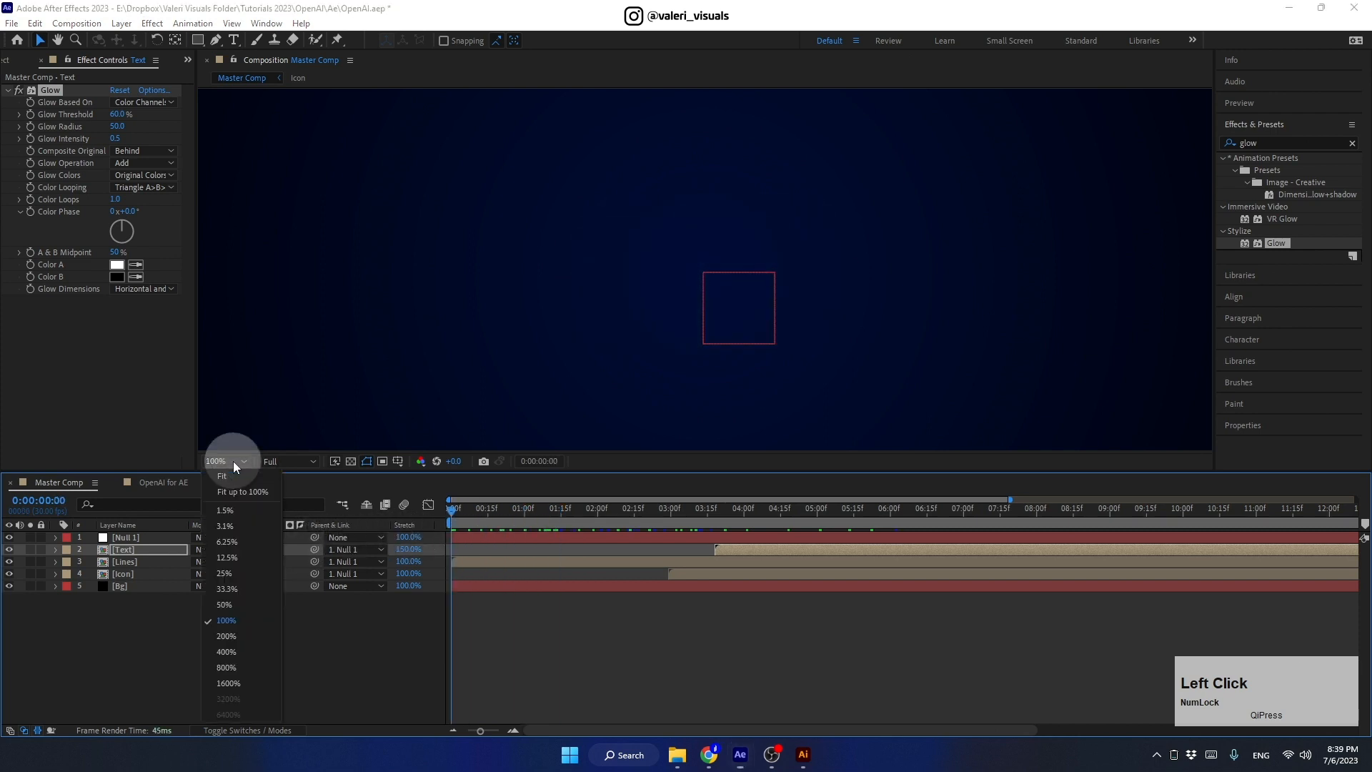
pyautogui.click(236, 494)
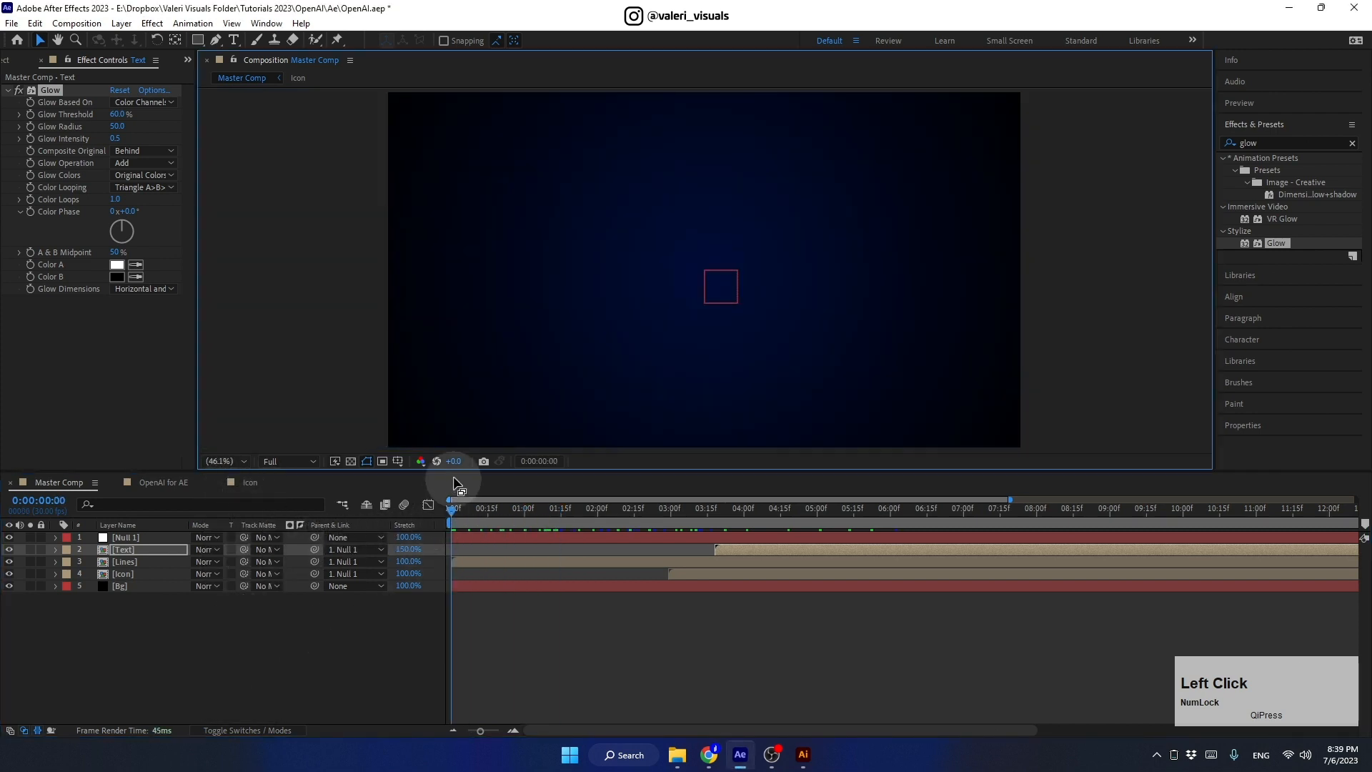
pyautogui.moveTo(451, 472); pyautogui.dragTo(447, 582)
pyautogui.press('space')
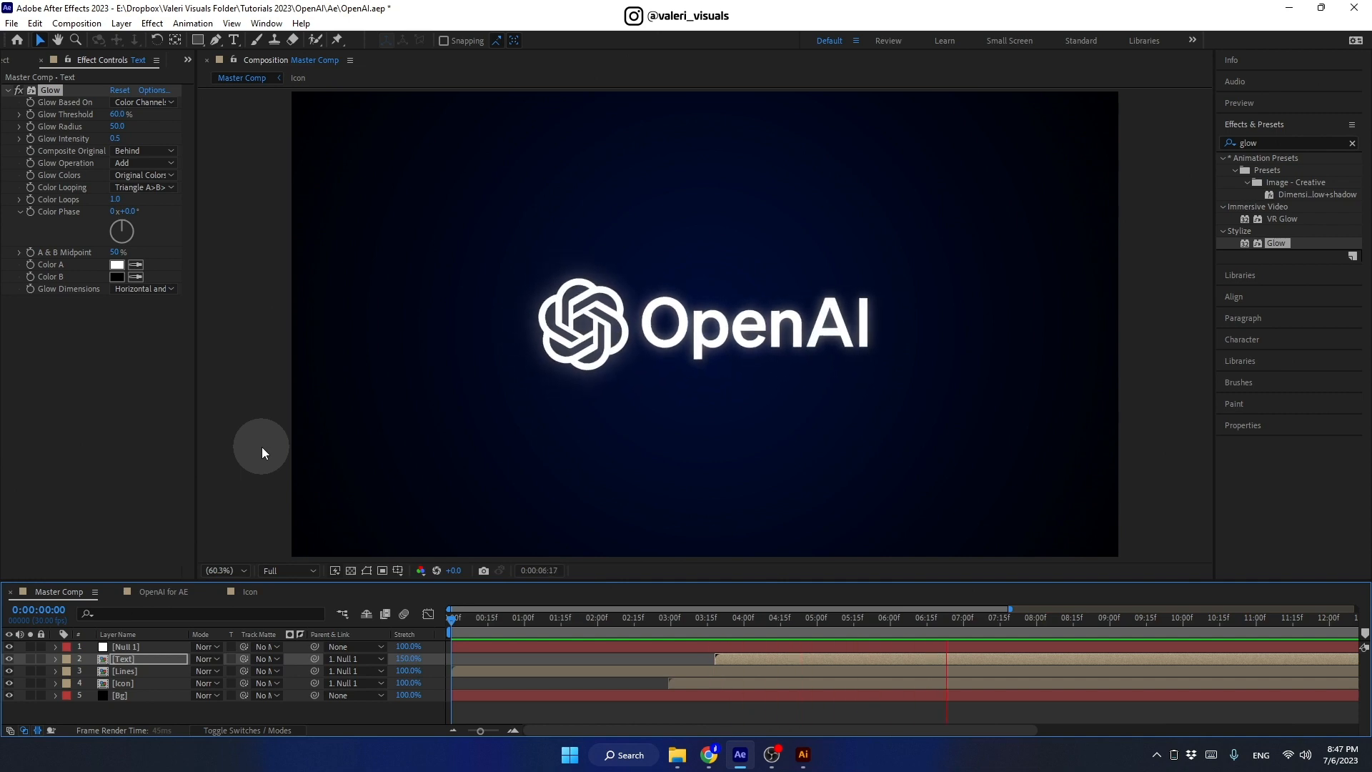
pyautogui.press('space')
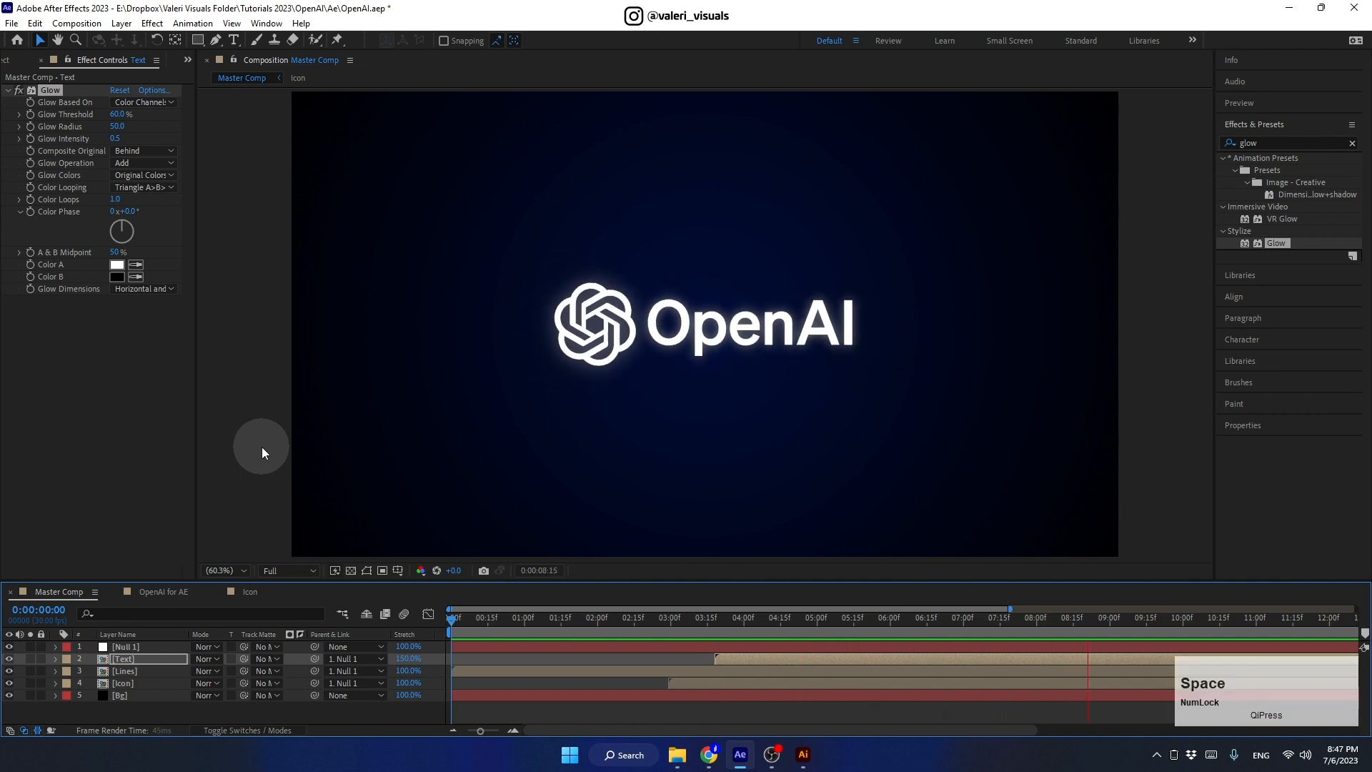
# Step: Create an Assets project folder and move the Solids folder, the OpenAI for AE Layers folder and both PNG files into it
pyautogui.click(188, 60)
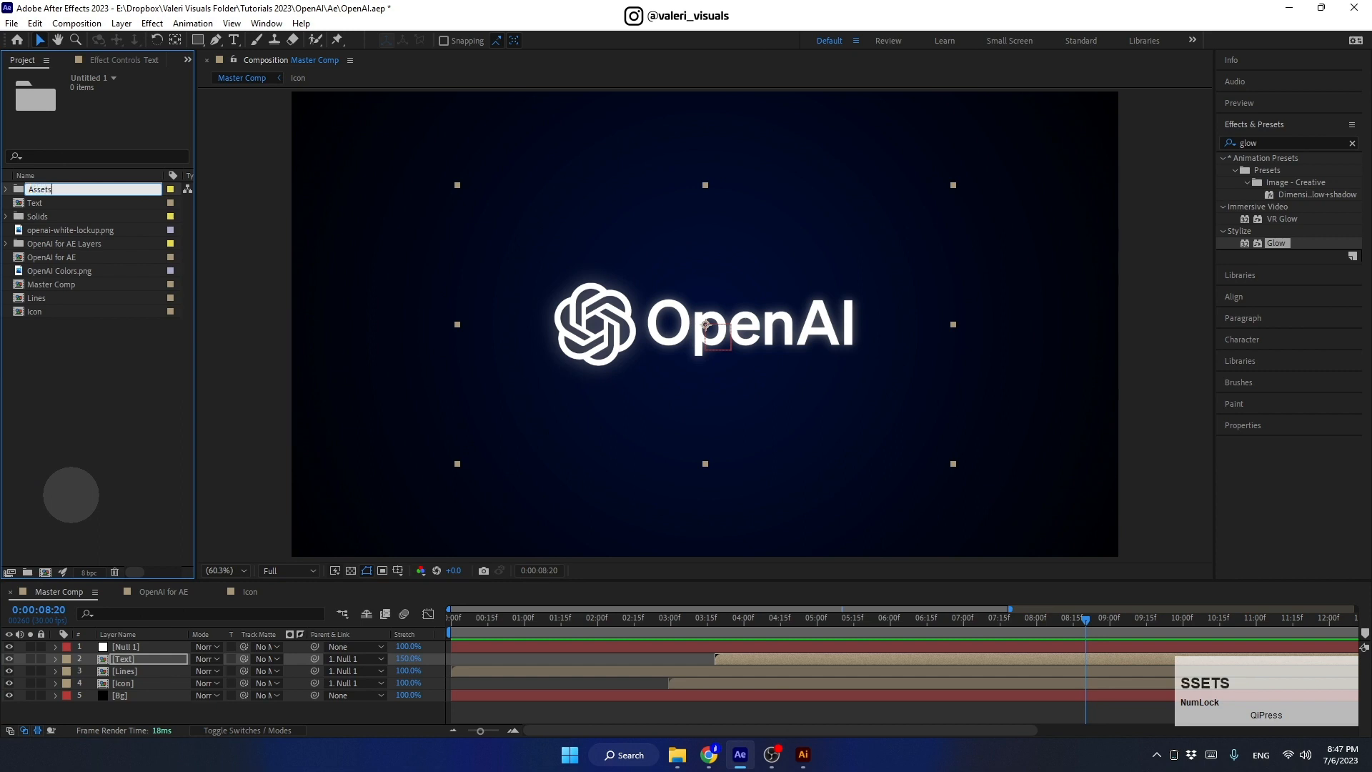
pyautogui.press('Return')
pyautogui.moveTo(30, 217); pyautogui.dragTo(42, 309)
pyautogui.moveTo(34, 244); pyautogui.dragTo(46, 295)
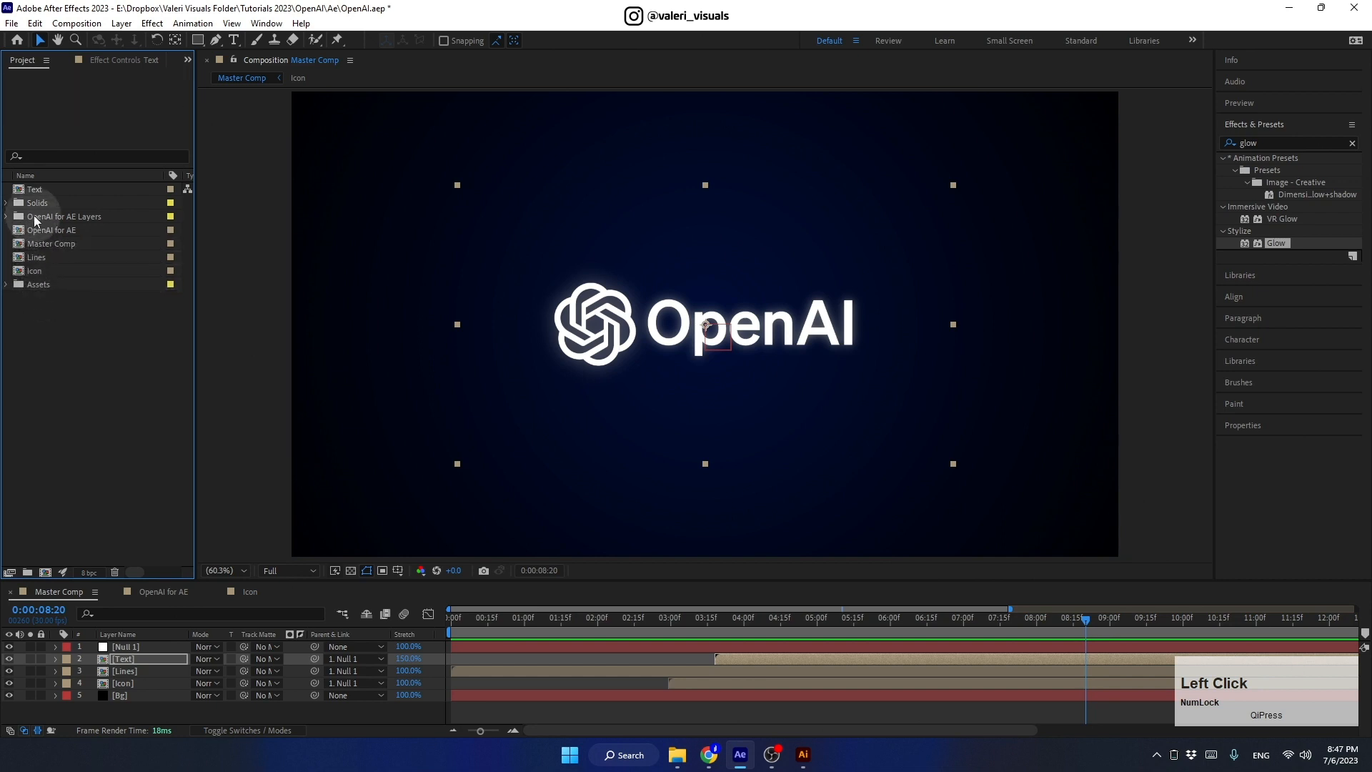
pyautogui.moveTo(33, 215); pyautogui.dragTo(46, 270)
# Step: Create a Precomps project folder and move the Text, OpenAI for AE, Lines and Icon compositions into it
pyautogui.click(32, 571)
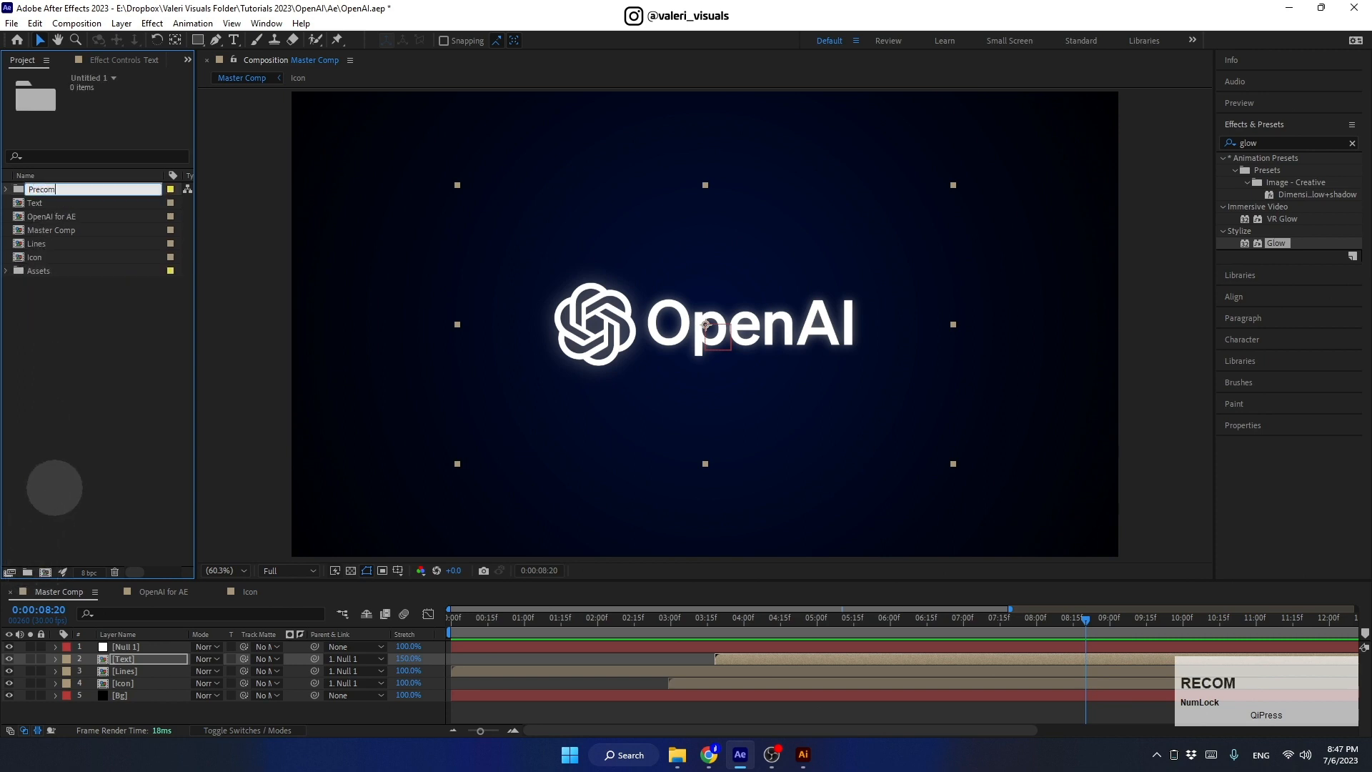
pyautogui.press('Return')
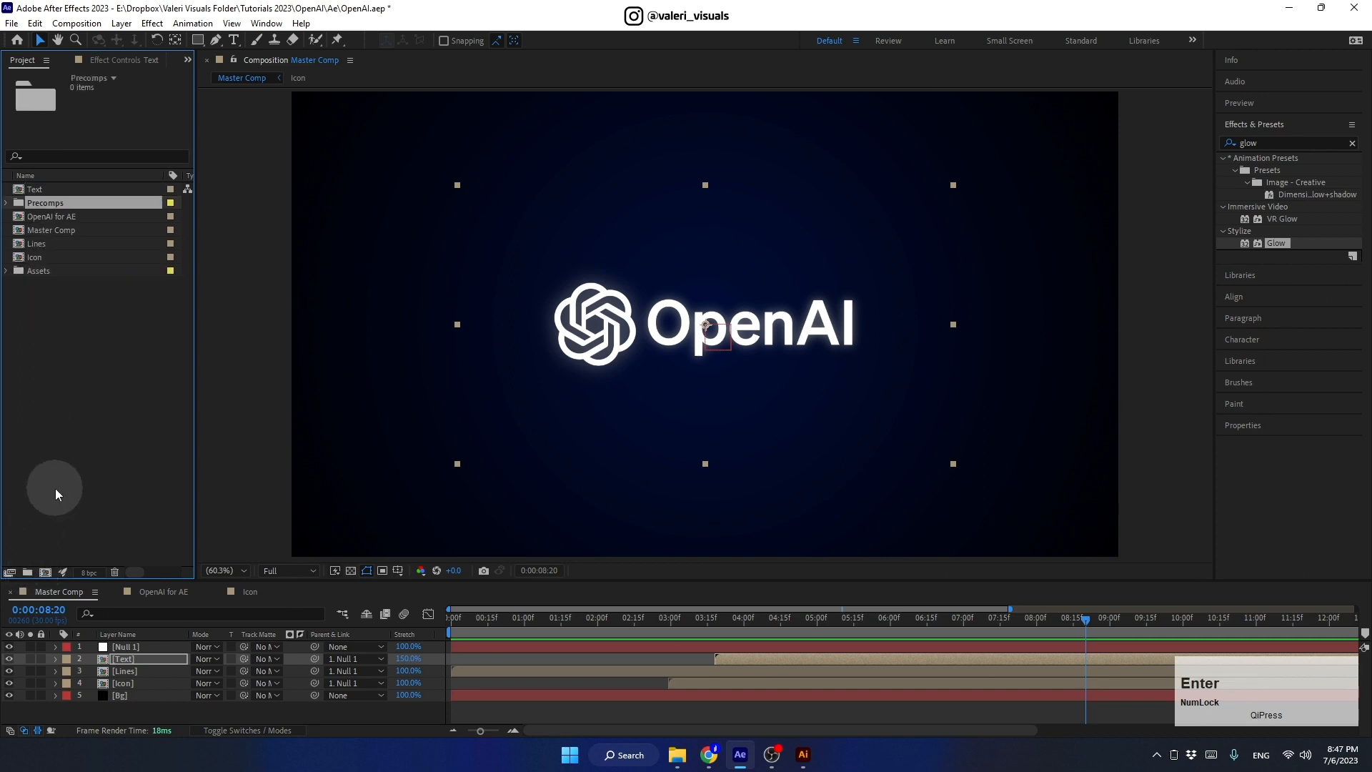
pyautogui.moveTo(36, 220); pyautogui.dragTo(40, 208)
pyautogui.click(36, 230)
pyautogui.keyDown('shift'); pyautogui.click(36, 244); pyautogui.keyUp('shift')
pyautogui.click(50, 203)
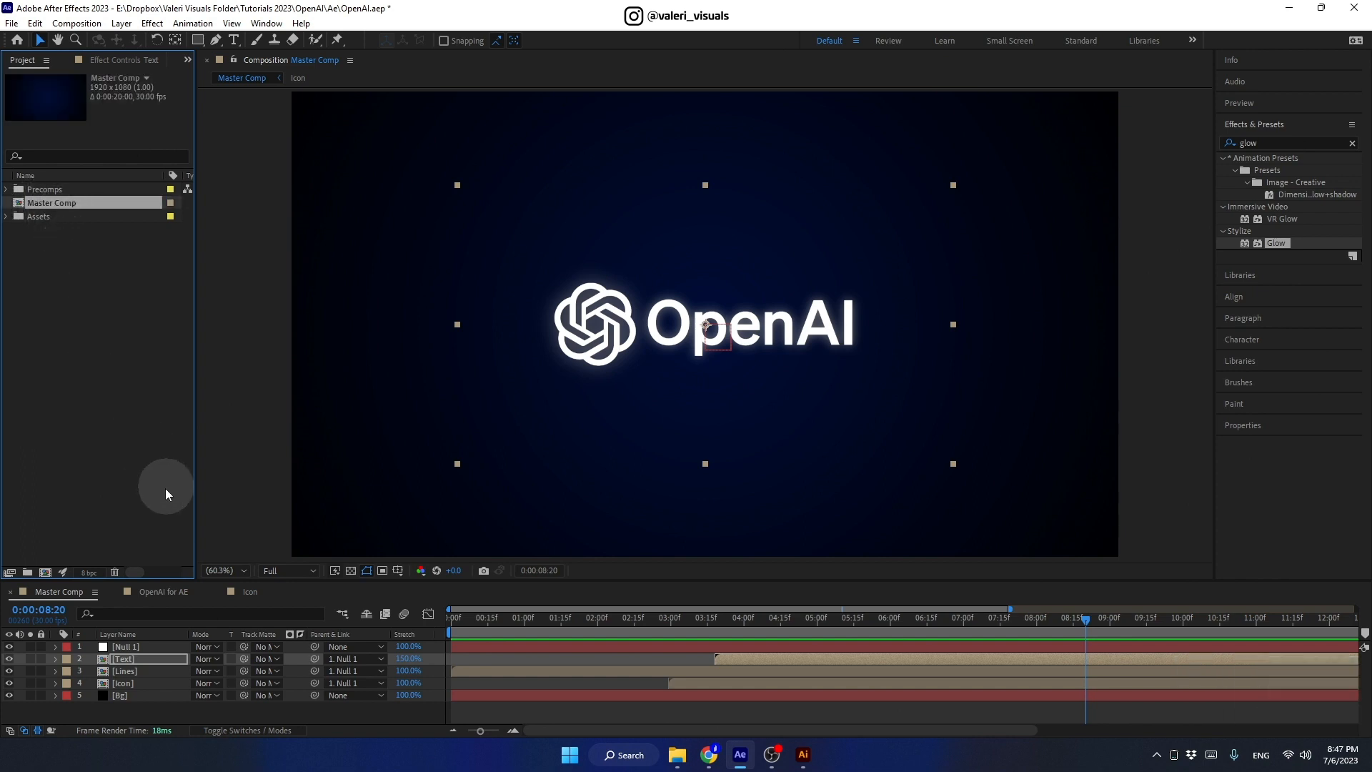
# Step: Close the OpenAI for AE and Icon timelines, leaving only Master Comp open
pyautogui.click(114, 592)
pyautogui.click(115, 592)
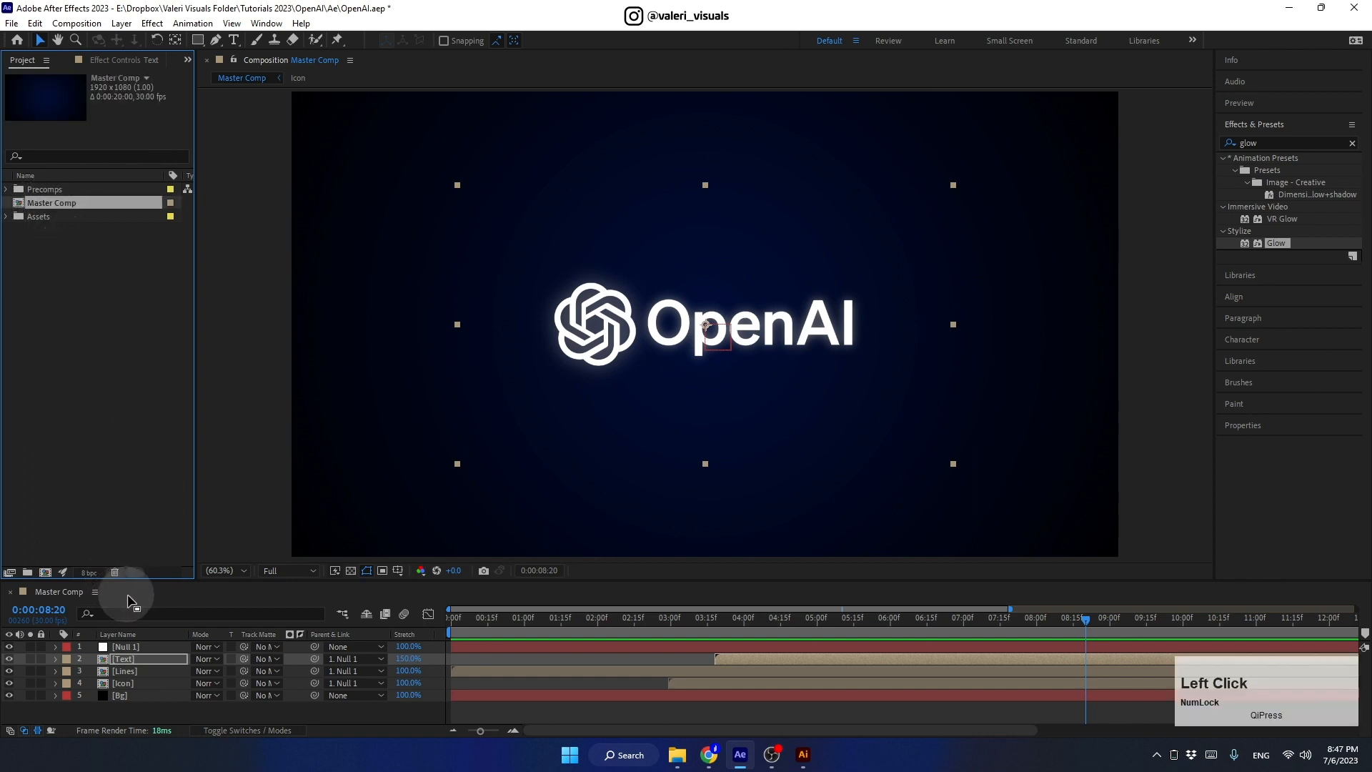
# Step: End the Master Comp work area at about 9 seconds and preview the animation from the first frame
pyautogui.moveTo(1084, 626); pyautogui.dragTo(358, 629)
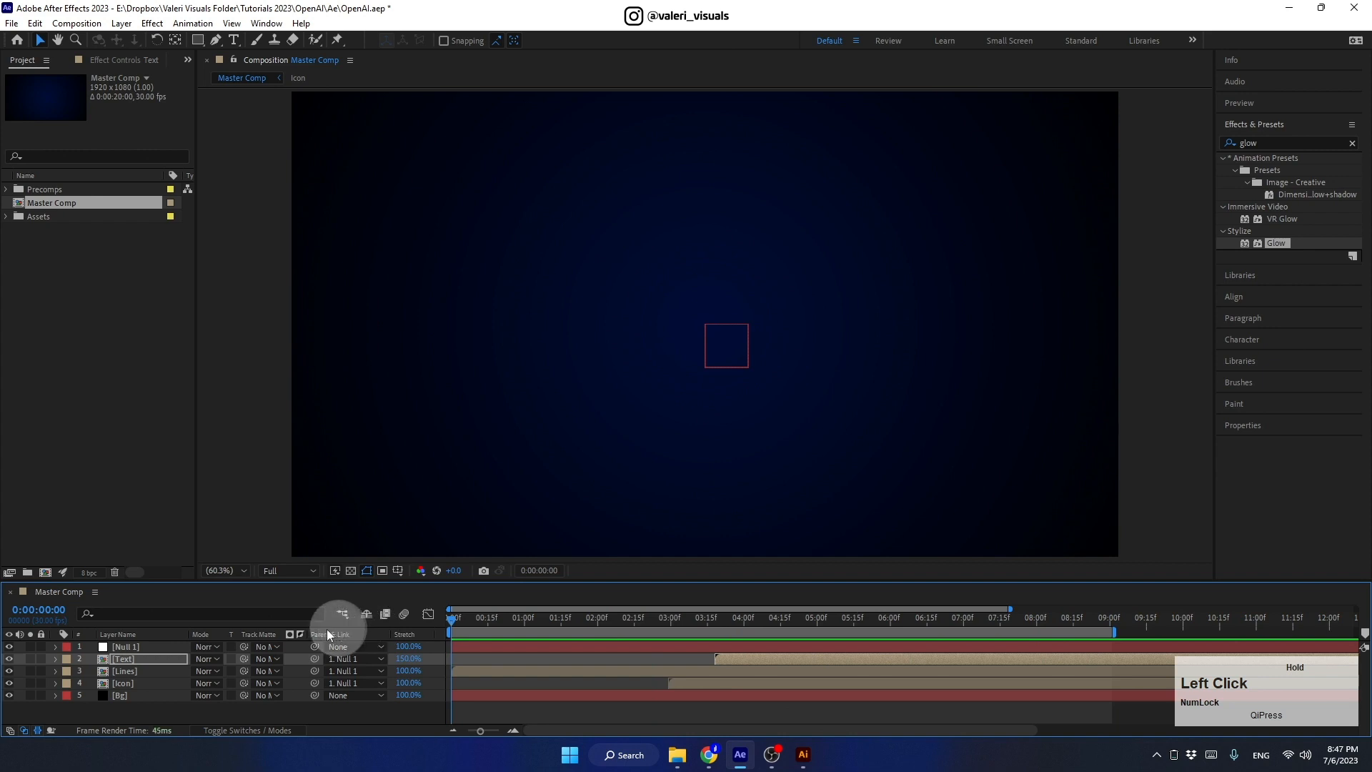
pyautogui.click(222, 418)
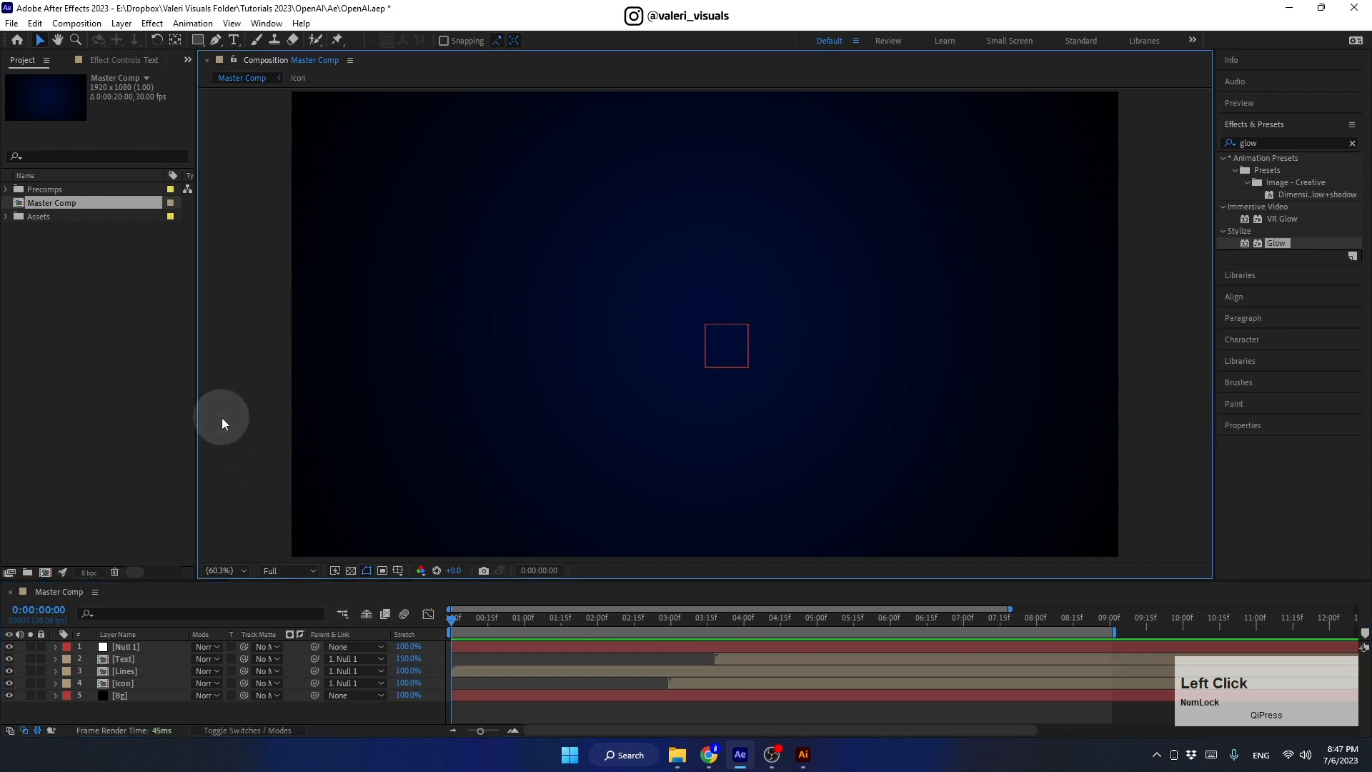
pyautogui.press('space')
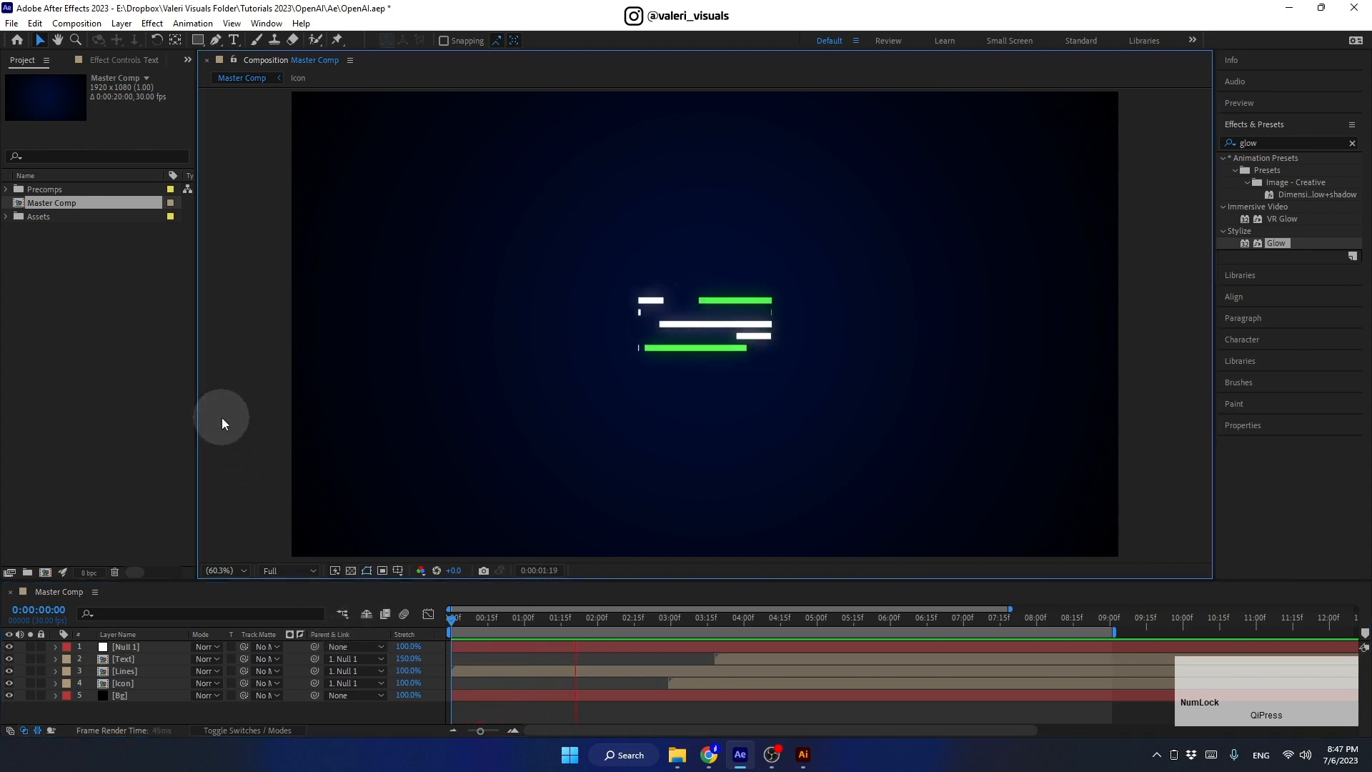